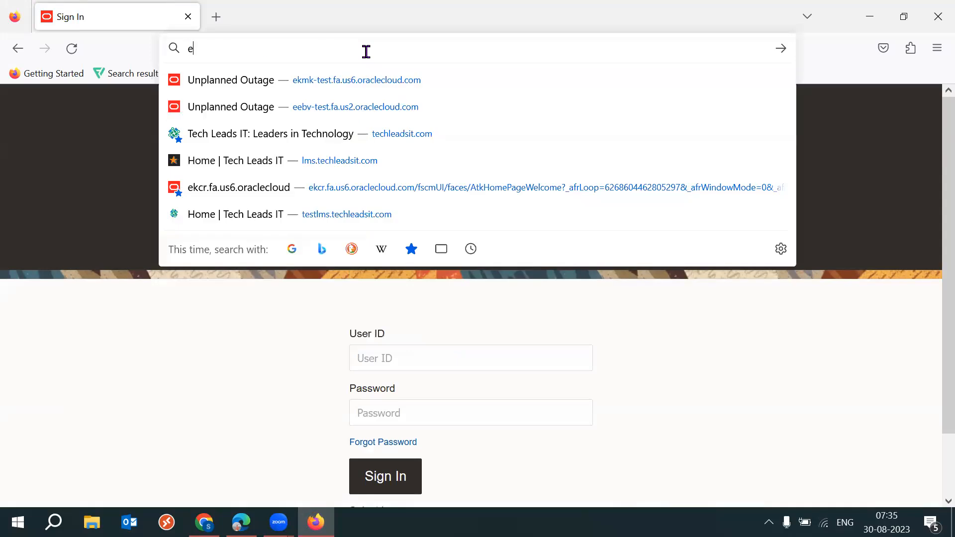
Open the ekmk-test Oracle Applications Cloud site and sign in with the saved login whose user ID starts with 52
key("Return")
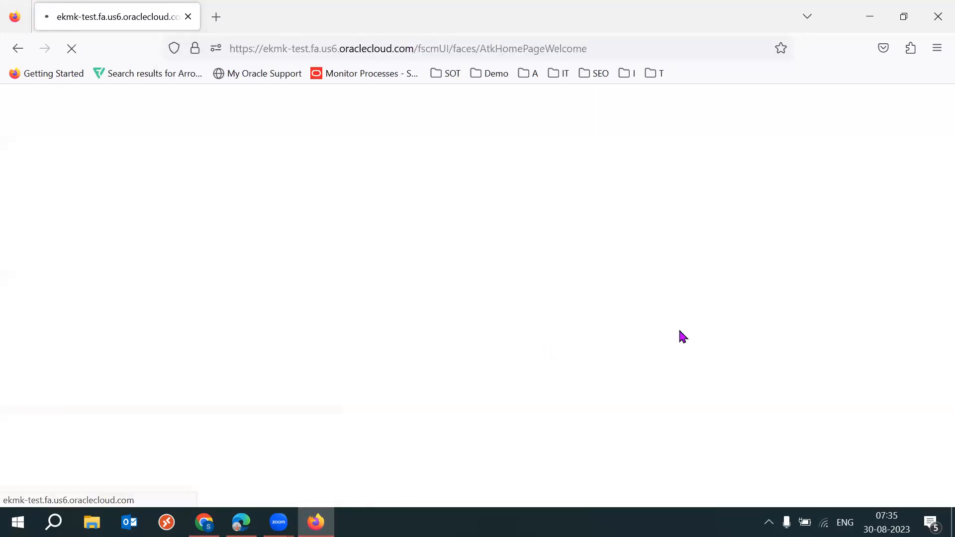
type("52")
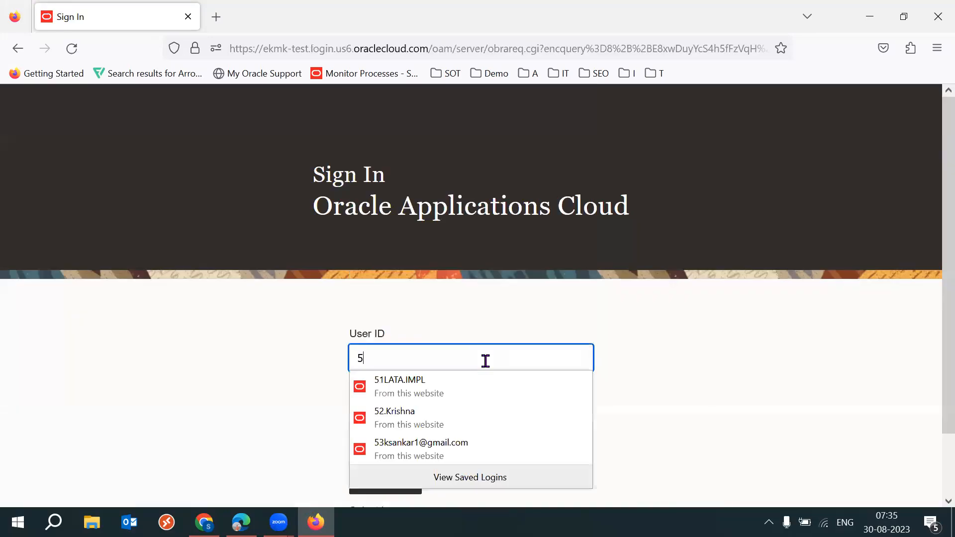
left_click(445, 388)
left_click(381, 476)
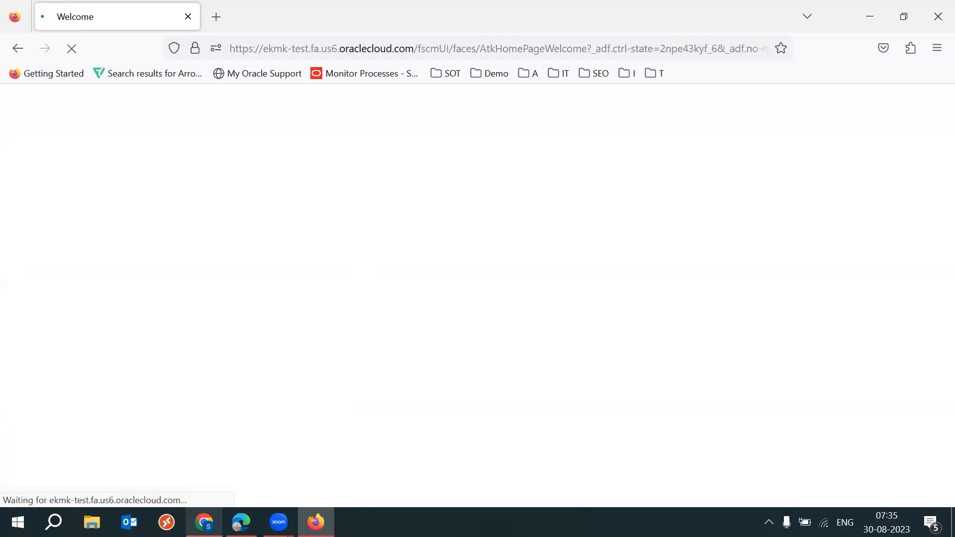
Switch to the 2023 SCM Setups Sheet in Chrome and review the OM sheet's setup tasks down through the GOP section
mouse_move(204, 522)
left_click(185, 411)
left_click(131, 347)
key("Down")
key("Down")
key("Down")
key("Down")
key("Down")
key("Down")
key("Down")
key("Down")
key("Down")
key("Down")
key("Down")
key("Down")
key("Down")
key("Down")
key("Down")
key("Down")
key("Down")
key("Down")
key("Down")
key("Down")
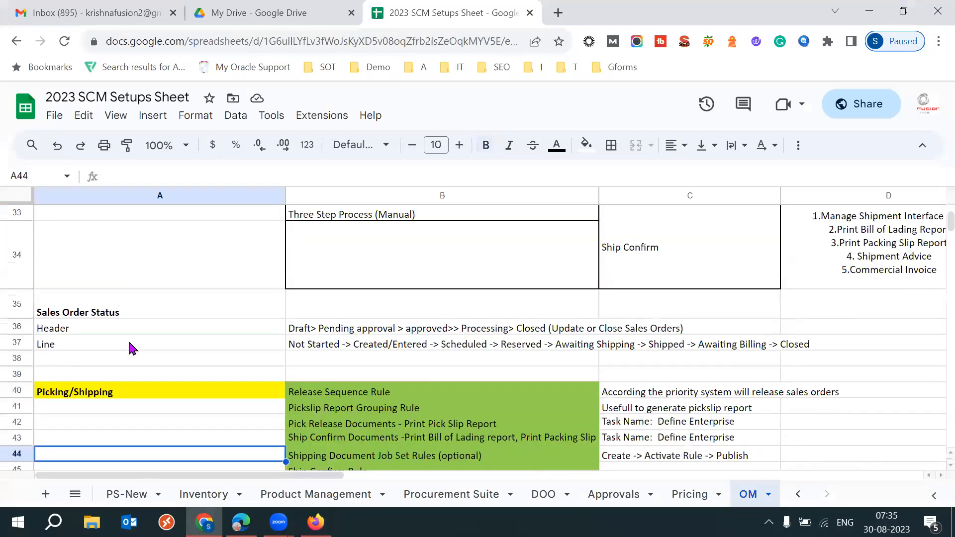
key("Down")
key("Down")
key("Down")
key("Down")
key("Down")
key("Down")
key("Down")
key("Down")
key("Down")
key("Down")
key("Down")
key("Down")
key("Down")
key("Down")
key("Down")
key("Down")
key("Down")
key("Down")
key("Down")
key("Down")
key("Down")
key("Down")
key("Down")
key("Down")
key("Down")
key("Down")
key("Down")
key("Down")
key("Down")
key("Down")
key("Down")
key("Down")
key("Down")
key("Down")
key("Down")
key("Down")
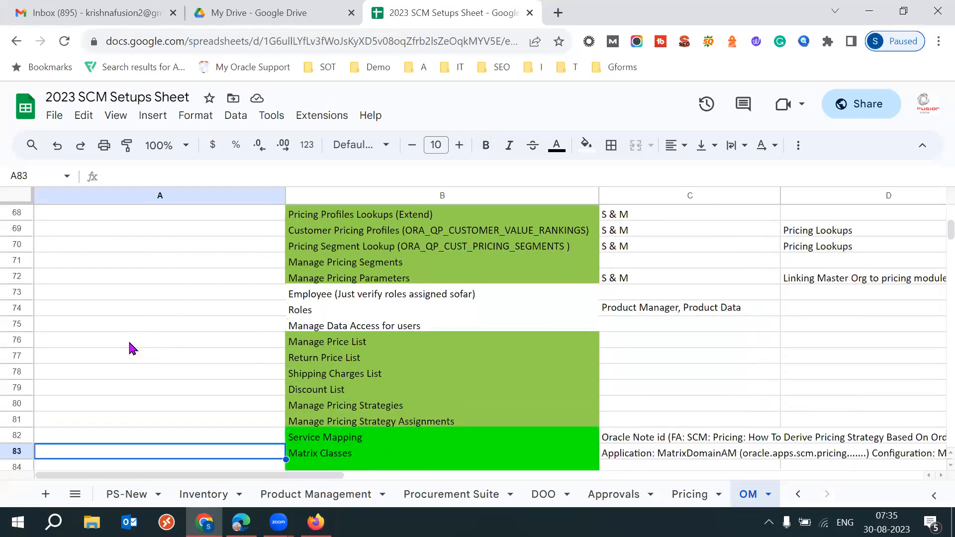
key("Down")
key("Down")
key("Down")
key("Down")
key("Down")
key("Down")
key("Down")
key("Down")
key("Down")
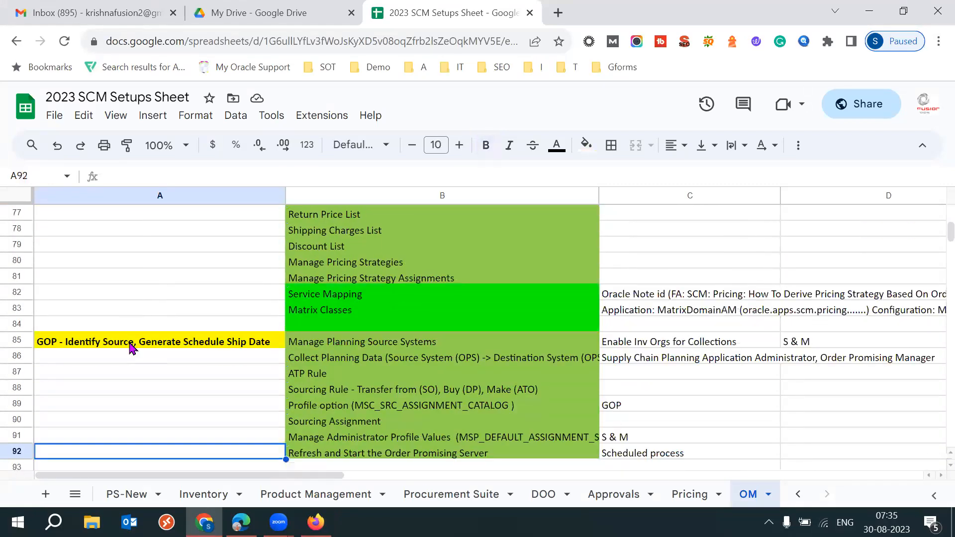
Select the GOP entry in A85 and highlight its "Identify Source" and "Generate Schedule Ship Date" wording
left_click(118, 343)
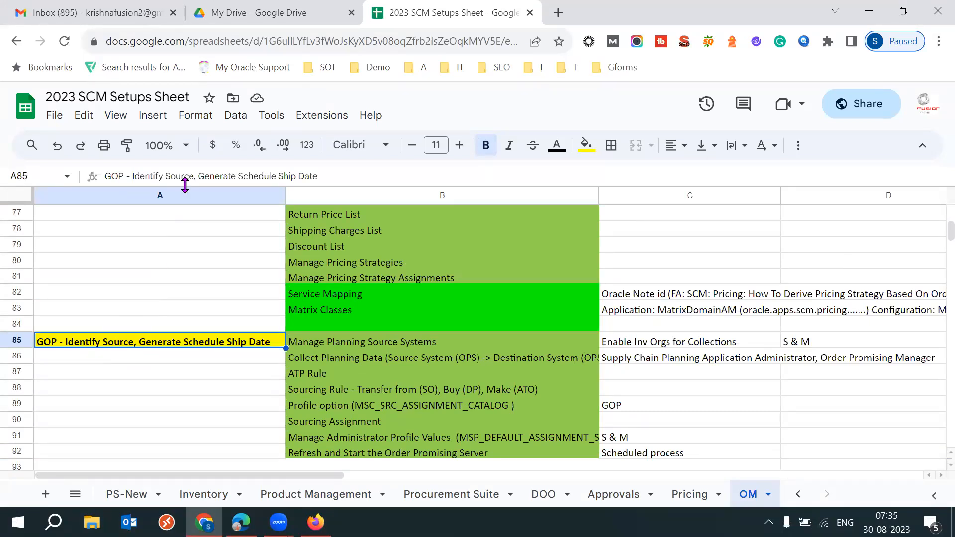
left_click_drag(193, 176, 129, 176)
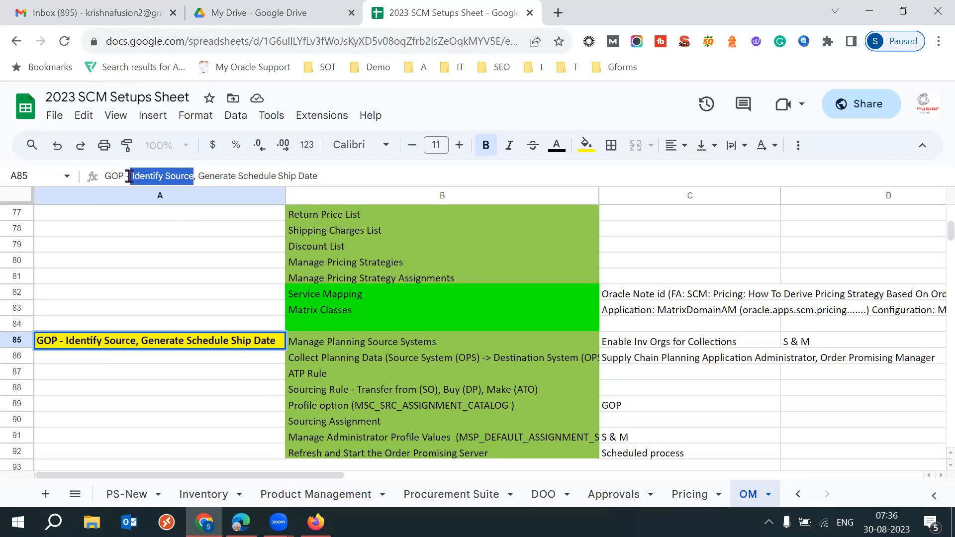
left_click_drag(223, 176, 323, 176)
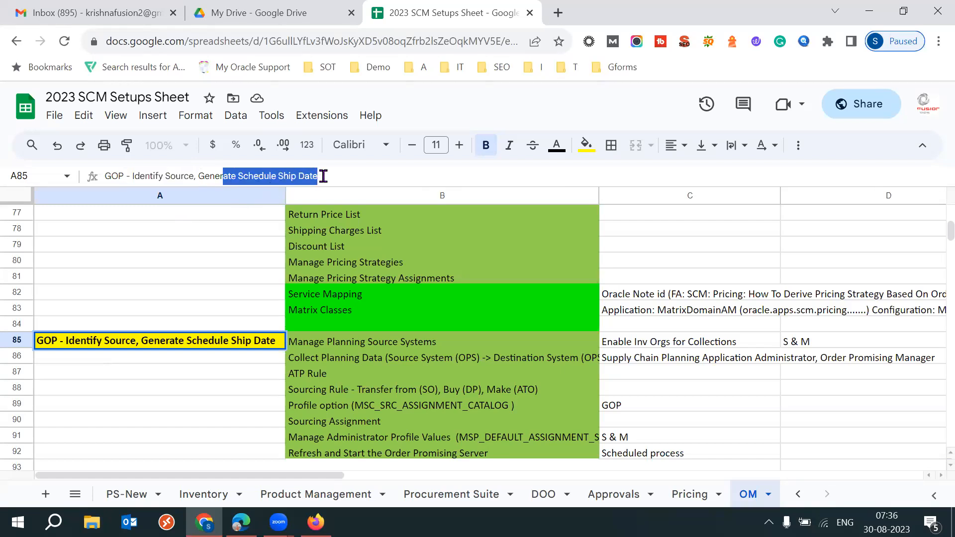
left_click(341, 176)
left_click_drag(200, 176, 303, 177)
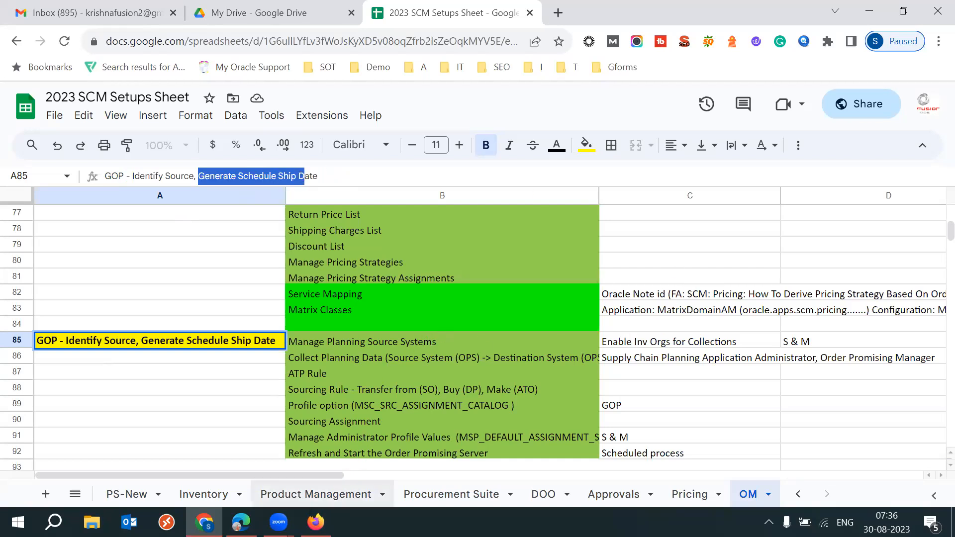
Search Windows for 54 and open the 54 Batch text document in Notepad
left_click(278, 522)
key("super")
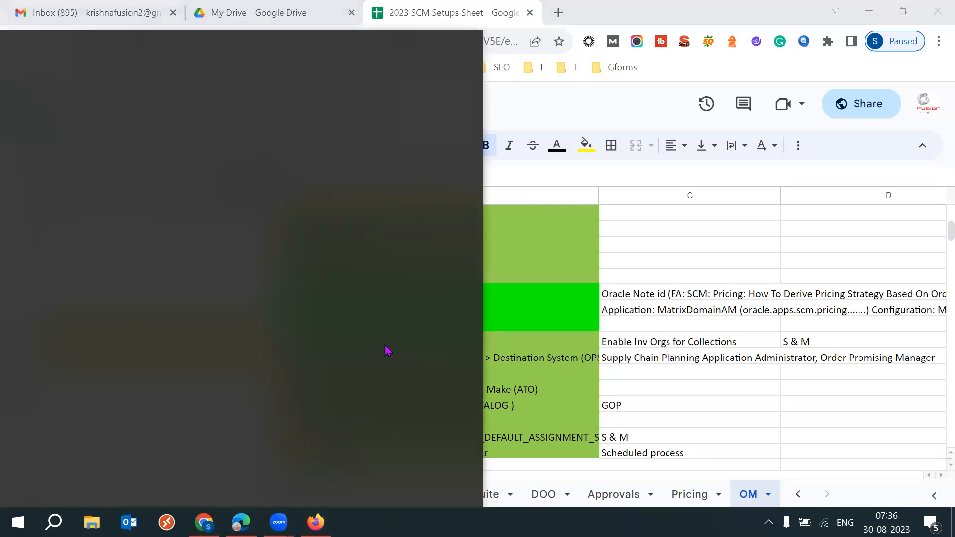
type("54")
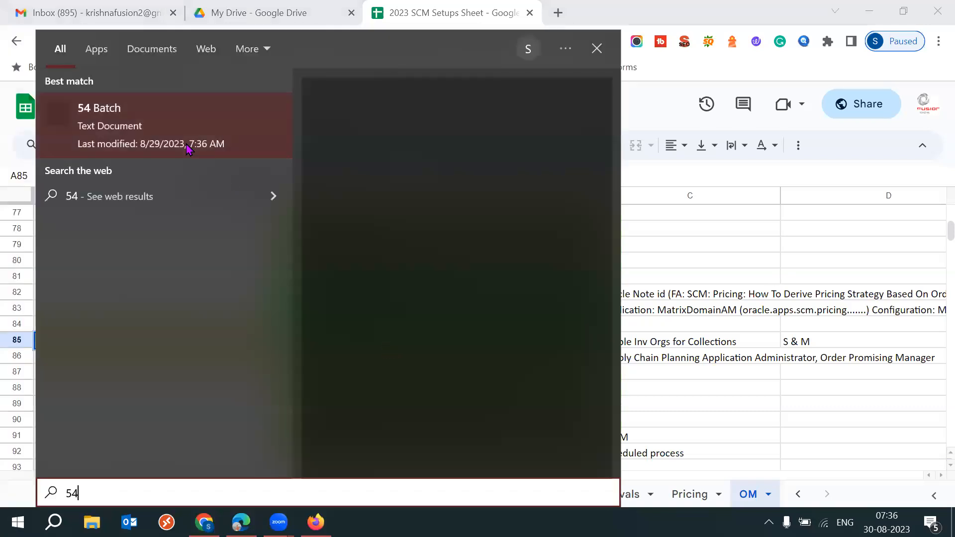
left_click(187, 148)
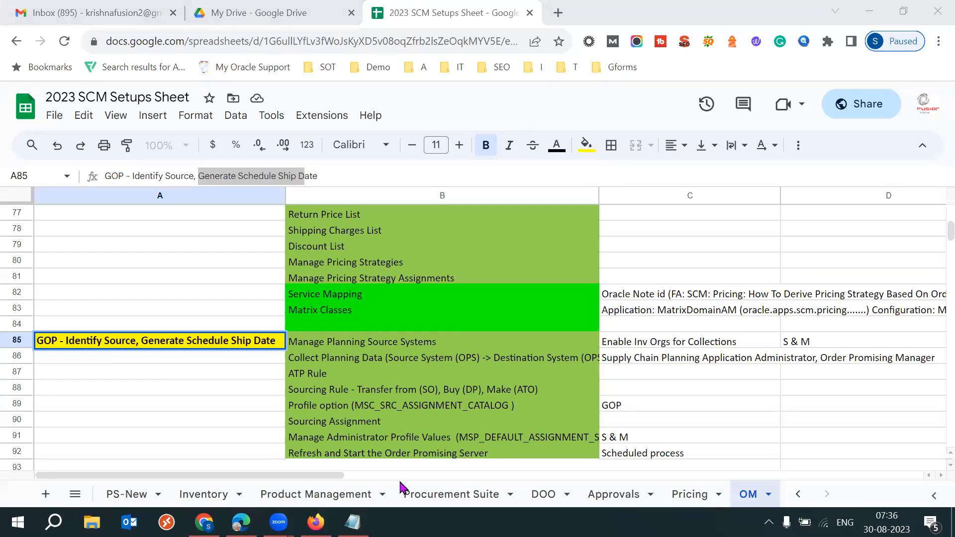
left_click(741, 151)
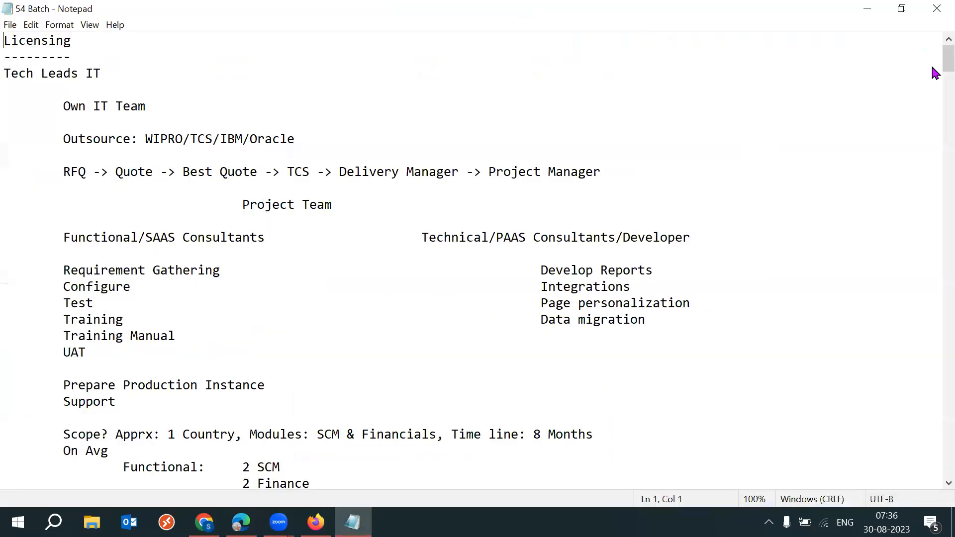
Below the discount types in the 54 Batch notes, add a line with the headings "Fusion" and "OPS" spaced far apart
left_click_drag(936, 63, 933, 427)
left_click(425, 139)
key("Return")
key("Return")
key("Return")
key("Return")
type("Fusion\t\t\t\t\t")
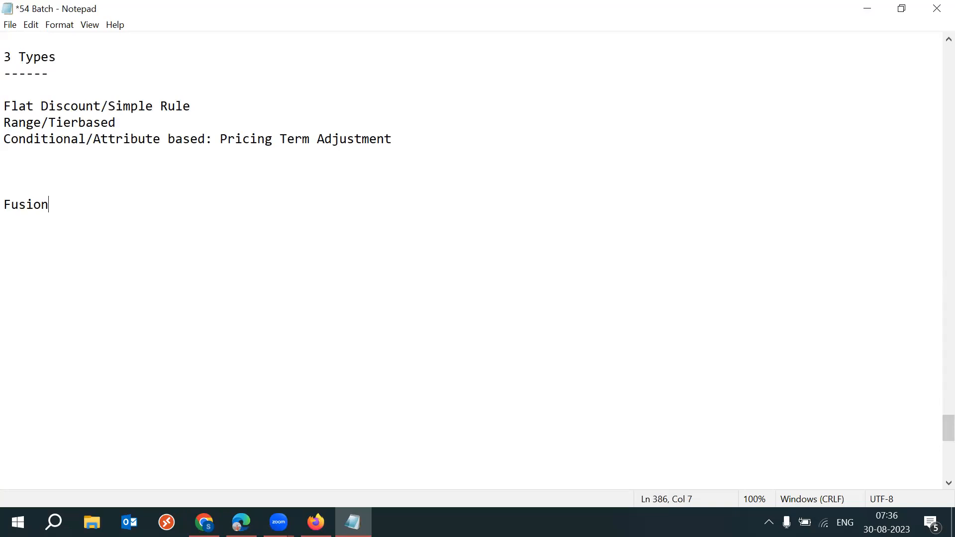
type("OPS")
Extend the OPS heading to read "OPS/Planning system"
left_click_drag(299, 204, 330, 204)
left_click(331, 203)
left_click(338, 204)
type("/Planning s")
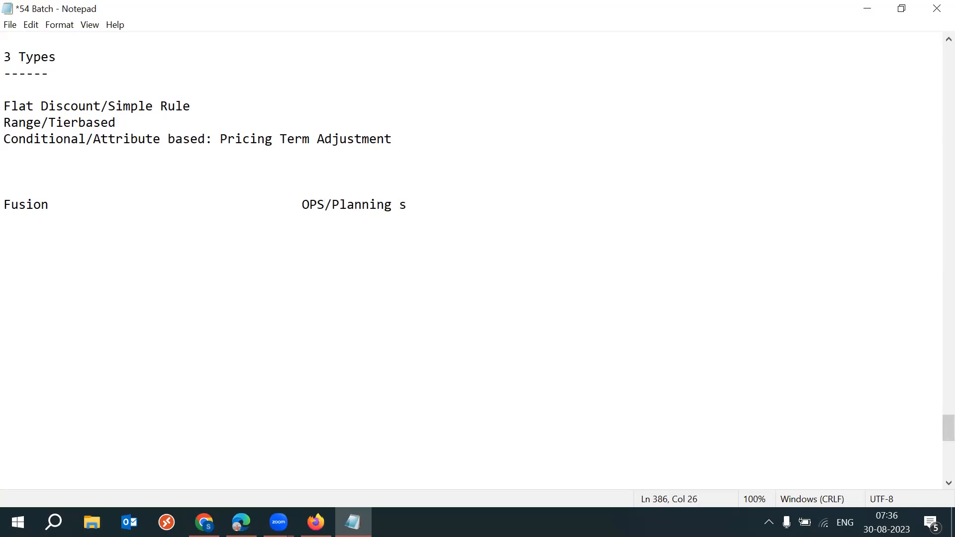
type("ystem")
Replace the "Fusion" heading with "Source System" and widen the gap before the OPS heading by two tabs
left_click_drag(61, 205, 11, 208)
type("Source Sytem")
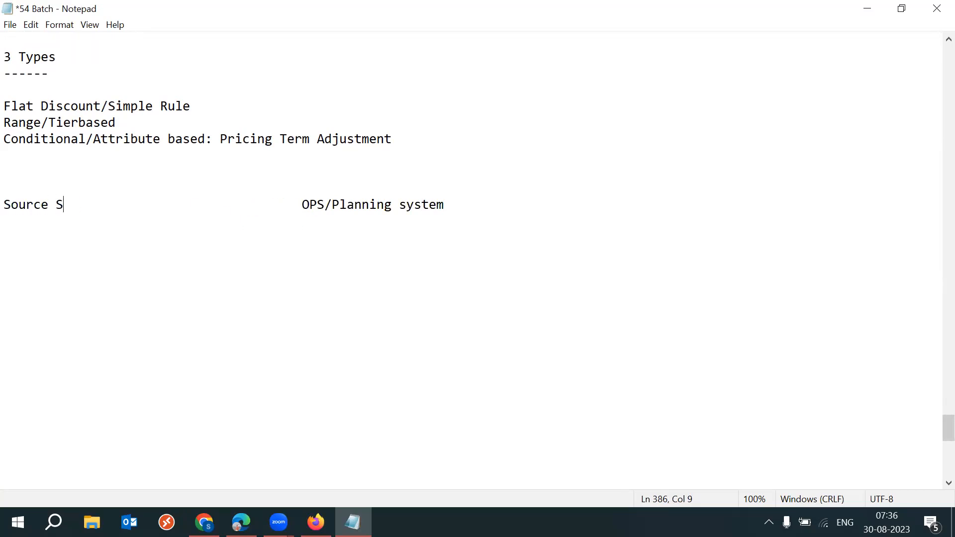
key("BackSpace")
key("BackSpace")
key("BackSpace")
type("stem")
key("Tab")
key("Tab")
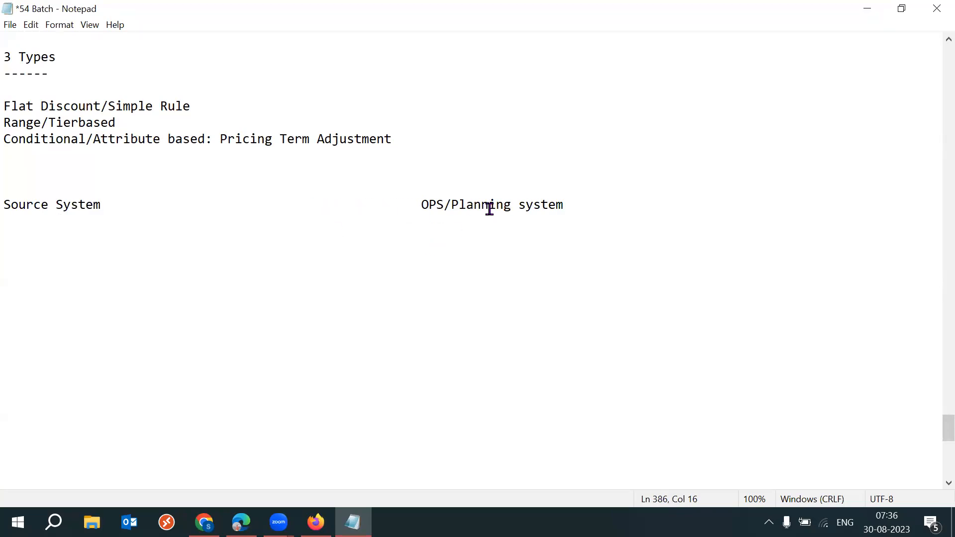
Start a list below the headings with the entries "Items" and "Customers", separated by a blank line
left_click(562, 206)
key("Return")
key("Return")
key("Return")
type("Items")
key("Return")
key("Return")
type("Cus")
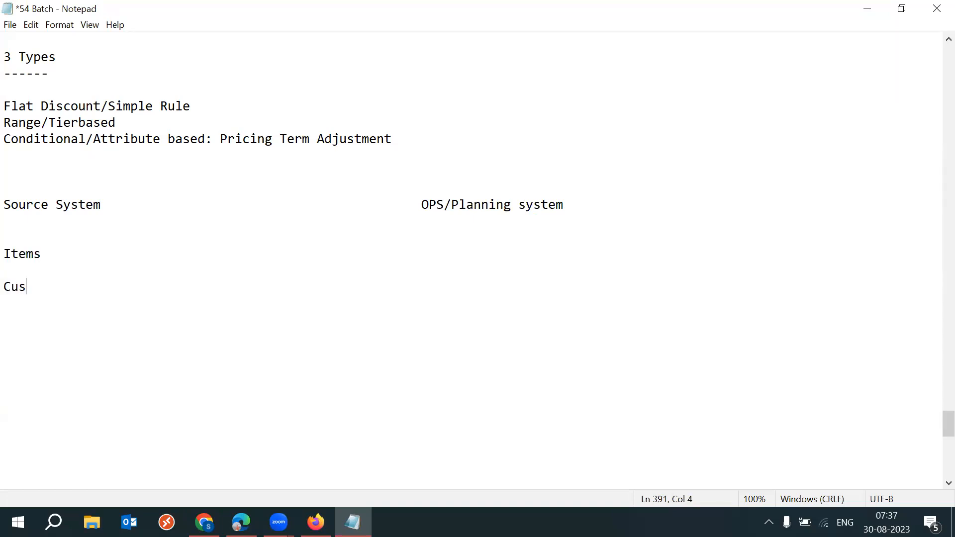
type("tomers")
Continue the list with the entries "Suppliers", "onhand", "PO" and "SO", each separated by a blank line
key("Return")
type("Sup")
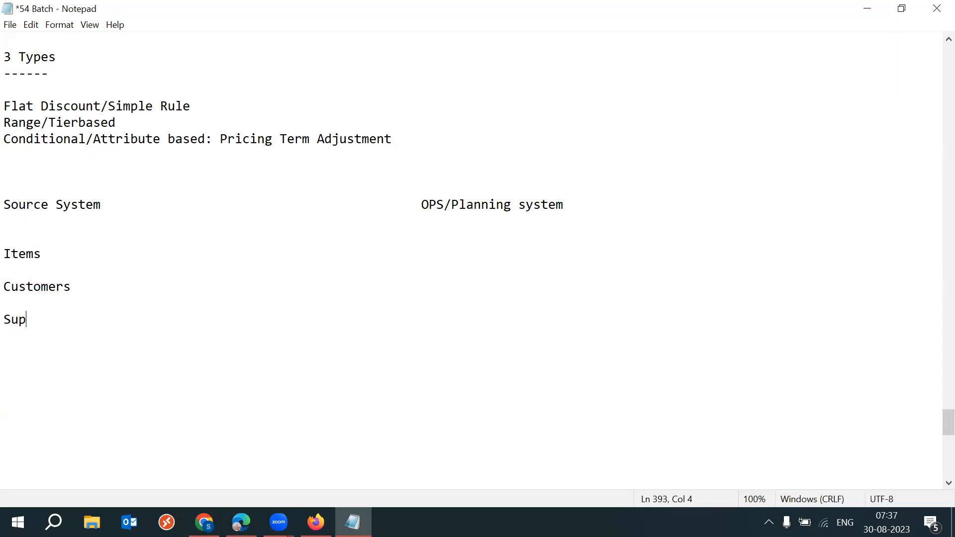
type("-;l")
type("liers")
key("Return")
key("Return")
type("onhand  ")
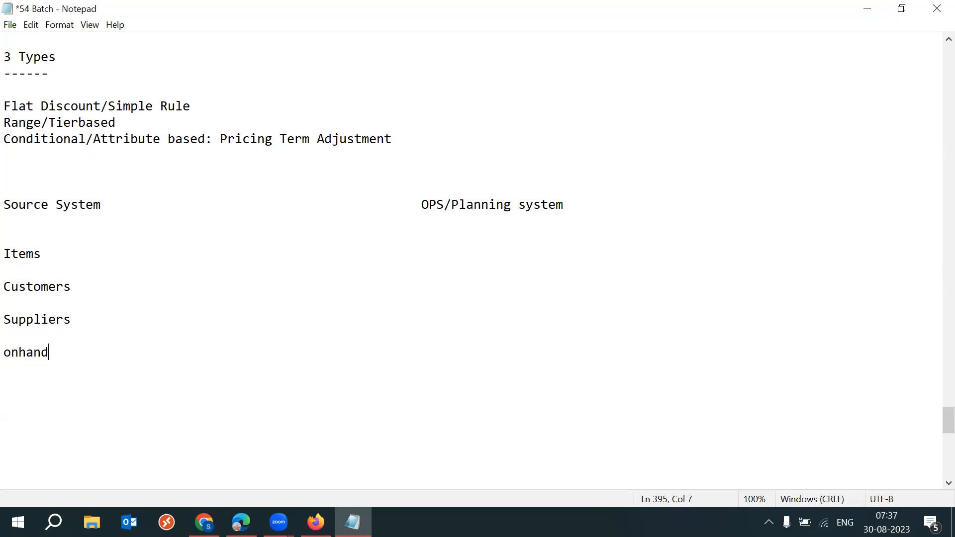
type("PO")
key("Return")
key("Return")
Highlight the whole list under Source System, from Items through SO
left_click_drag(15, 400, 12, 260)
left_click(49, 386)
left_click_drag(32, 408, 12, 235)
left_click(11, 236)
left_click(30, 418, "shift")
left_click(47, 418)
left_click_drag(47, 418, 8, 235)
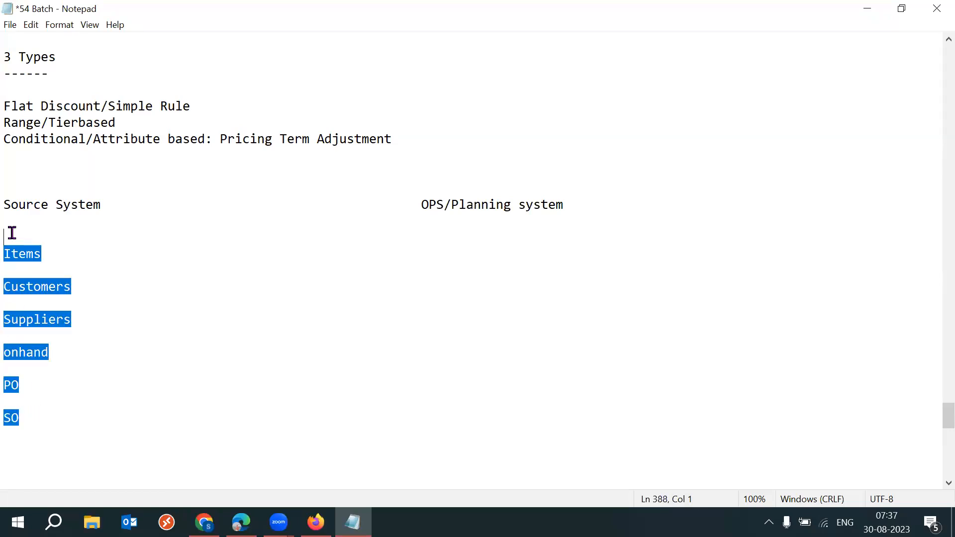
Add "(Fusion,3rd Party, EBS, SAP)" after the Source System heading
left_click(121, 206)
left_click(101, 207)
type("(")
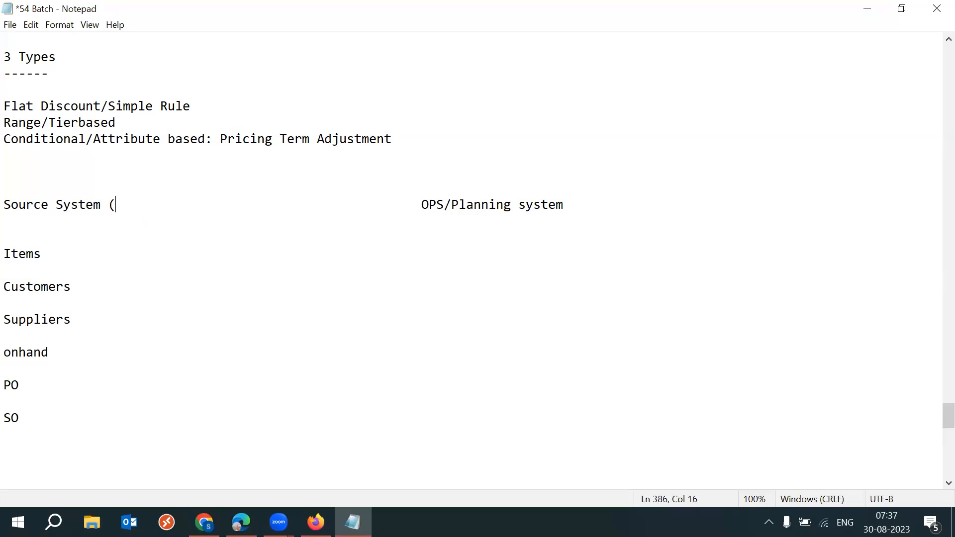
type("Fusion")
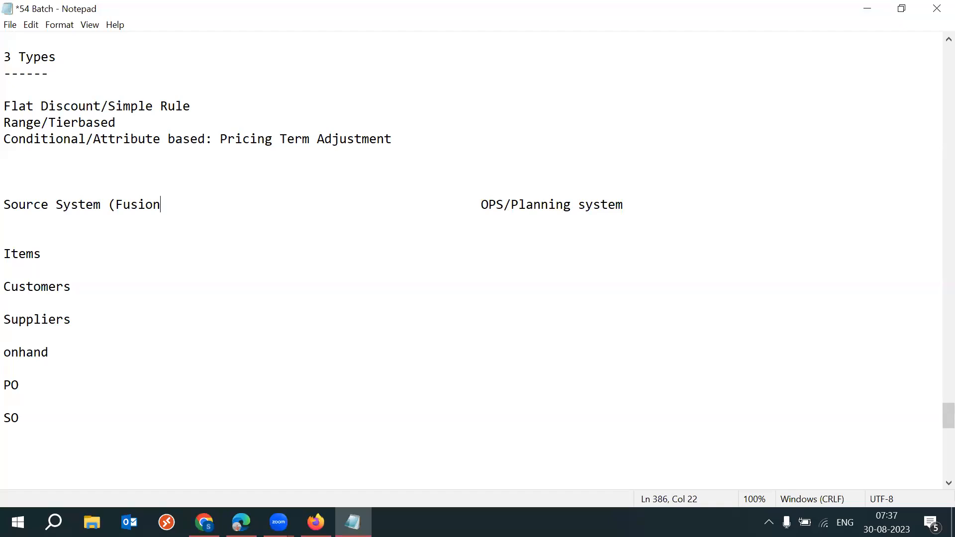
type(",3rd Party, ")
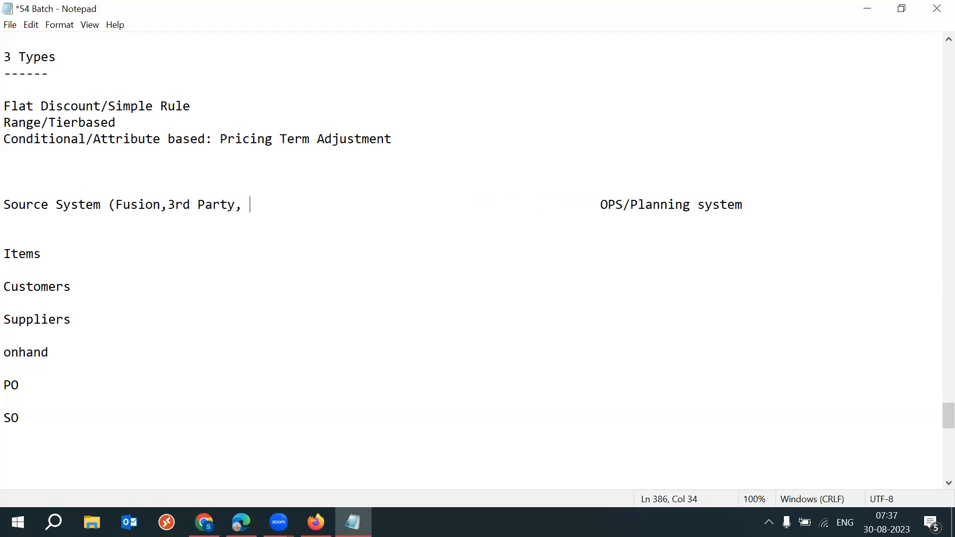
type("EBS, SAP")
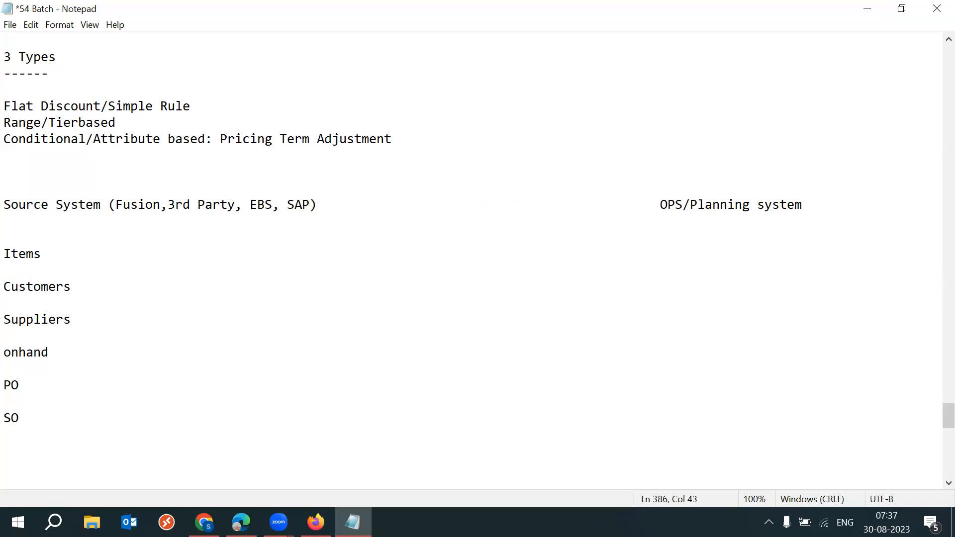
Remove surplus spacing after the Source System heading to bring "OPS/Planning system" closer to it
key("Delete")
key("Delete")
key("Delete")
key("Delete")
key("Delete")
key("Delete")
key("Delete")
key("Delete")
key("Delete")
key("Delete")
key("Delete")
key("Delete")
key("Delete")
key("Delete")
key("Delete")
key("Delete")
key("Delete")
key("Delete")
key("Delete")
key("Delete")
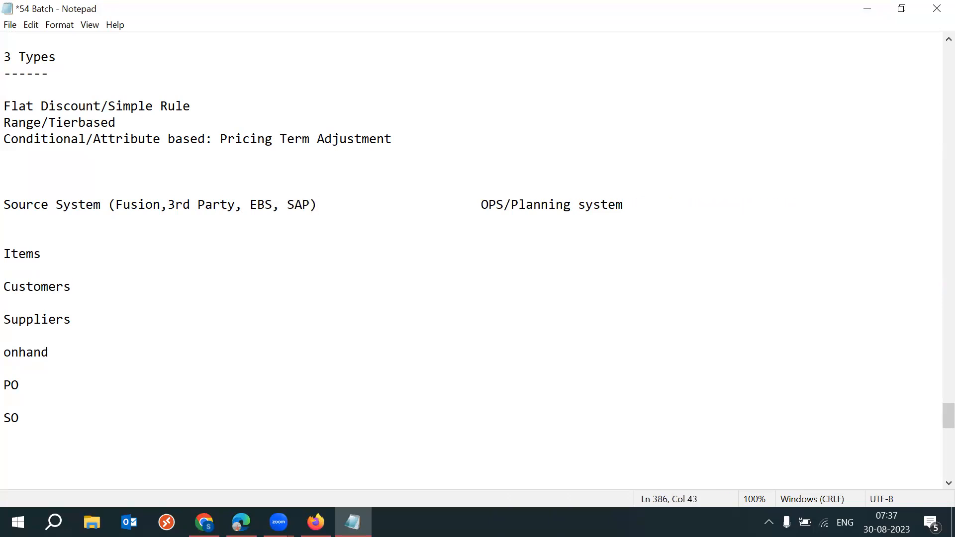
Highlight the list entries, the "Source System" heading and the "OPS/Planning system" heading in turn
left_click_drag(35, 416, 10, 283)
left_click_drag(97, 204, 4, 204)
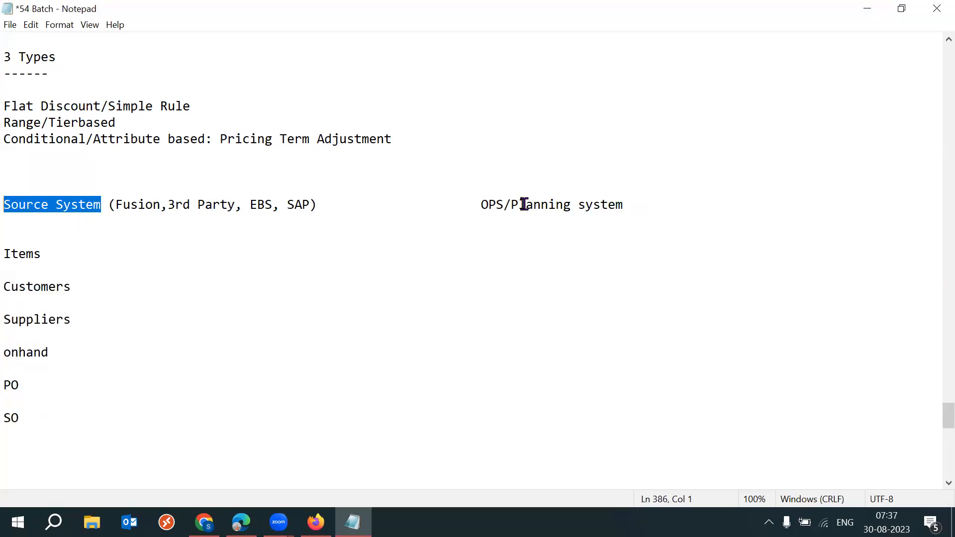
left_click_drag(481, 205, 489, 204)
left_click_drag(575, 204, 625, 204)
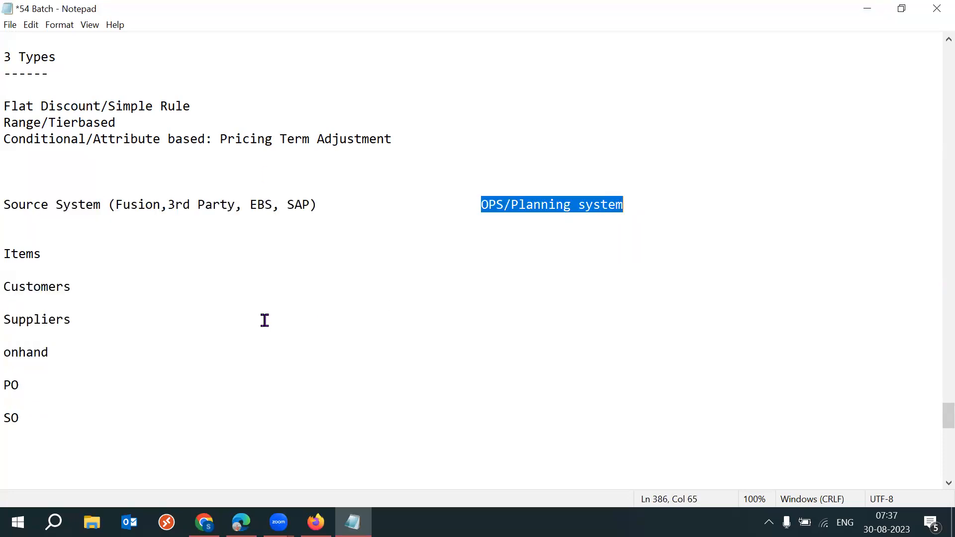
Add "Collections" on the Suppliers line and shift it further toward the middle between the source and planning systems
left_click(96, 320)
key("Tab")
key("Tab")
type("Collecgtiuo")
key("BackSpace")
key("BackSpace")
key("BackSpace")
key("BackSpace")
key("BackSpace")
type("tions")
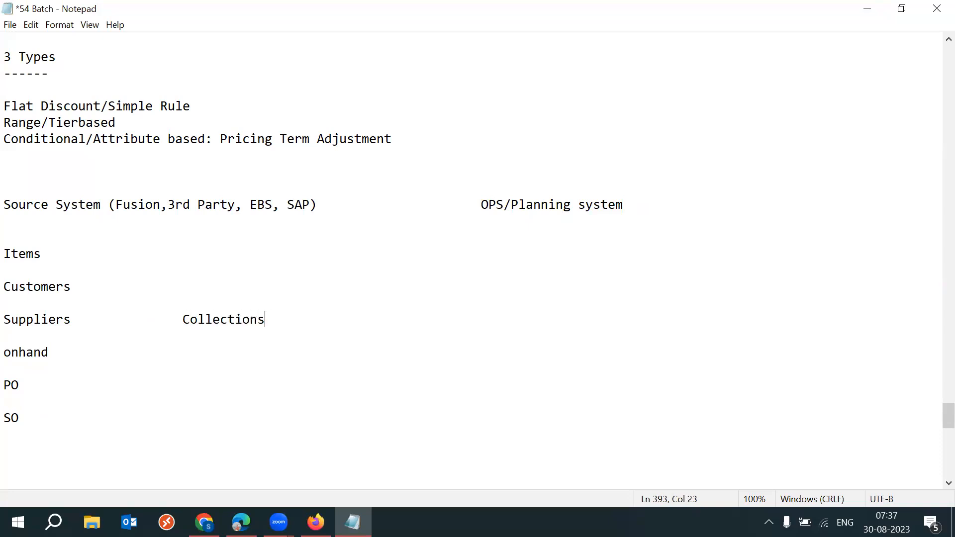
left_click(168, 319)
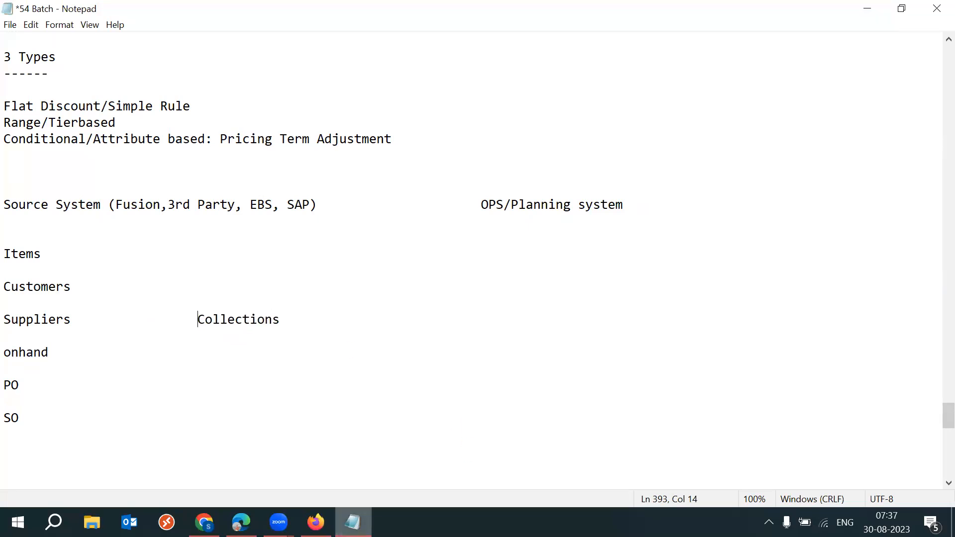
Switch to Oracle Fusion in Firefox, search the setup tasks for "Manage Planning Source" and open Manage Planning Source Systems
left_click(316, 522)
left_click(921, 130)
left_click(677, 351)
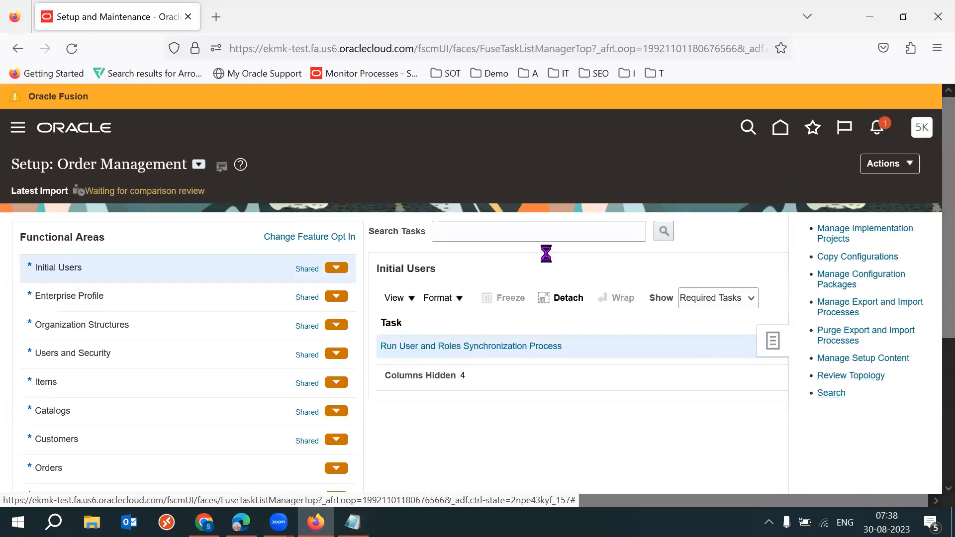
left_click(265, 219)
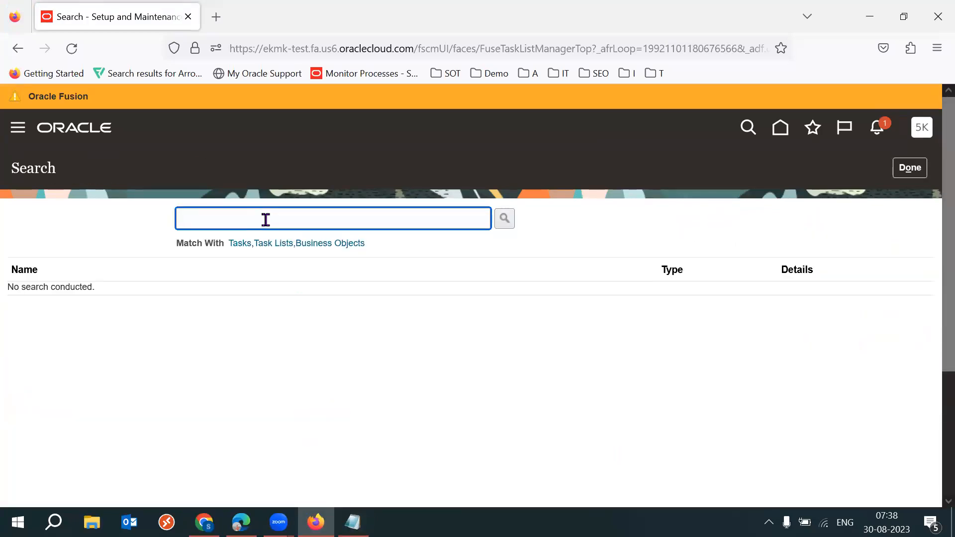
type("Manag")
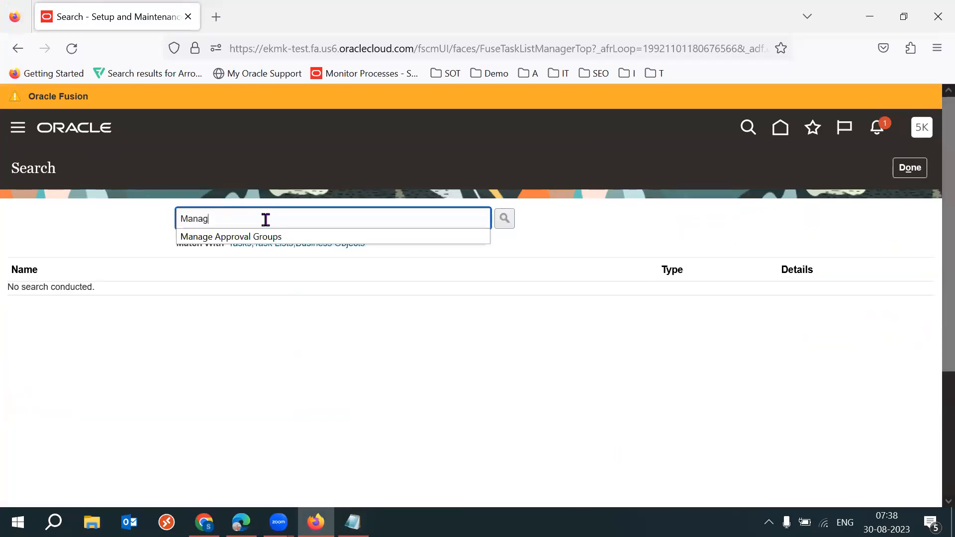
type("e Planning Sourc")
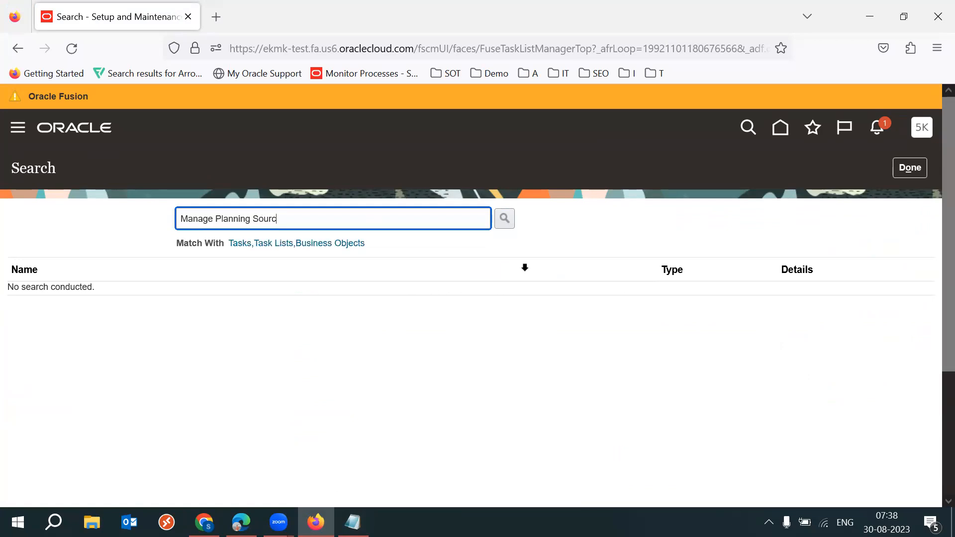
type("e")
key("Return")
left_click(104, 293)
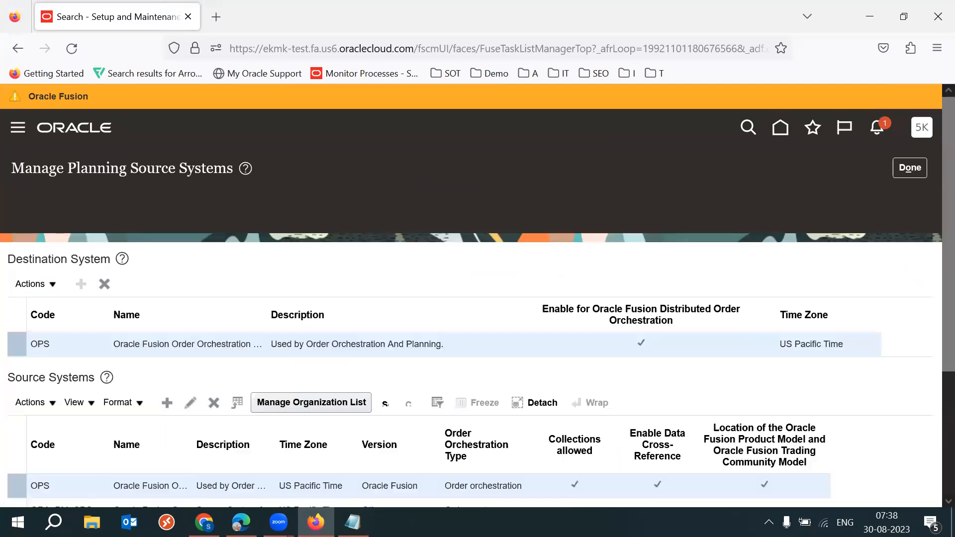
Switch to the Notepad notes and highlight the EBS and SAP entries and "Fusion" beside the Source System heading
key("alt+Tab")
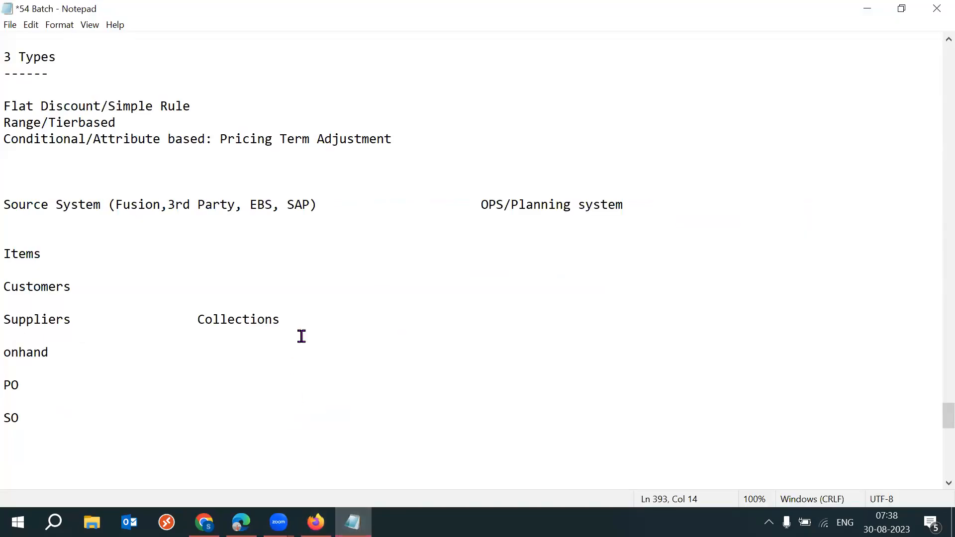
left_click_drag(256, 204, 309, 204)
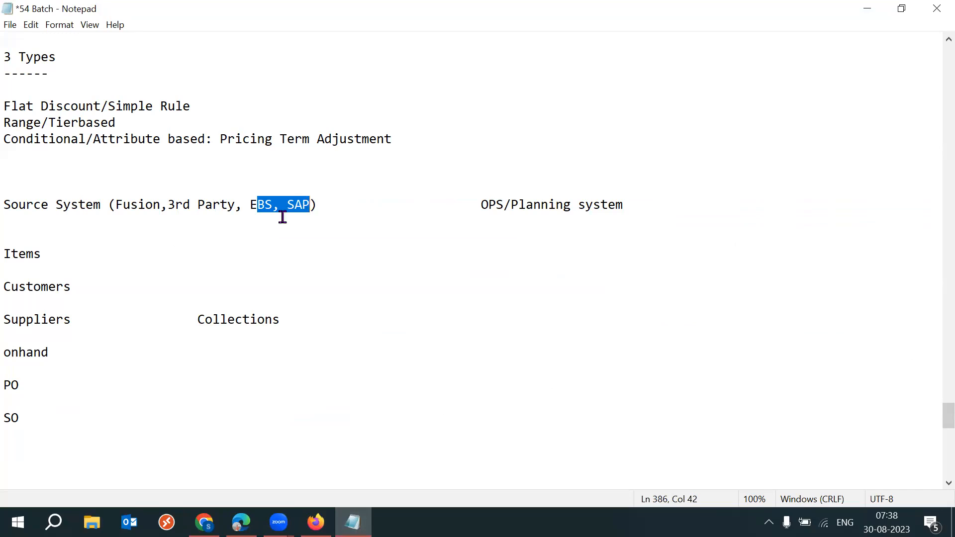
left_click_drag(160, 204, 115, 206)
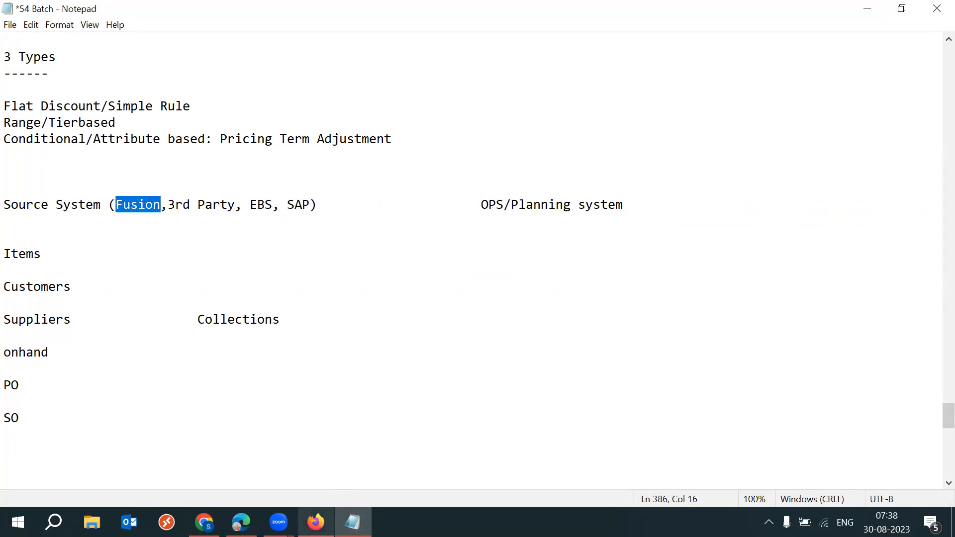
Return to Firefox in full-screen view and highlight the Destination System heading and the OPS destination's code and description
left_click(315, 522)
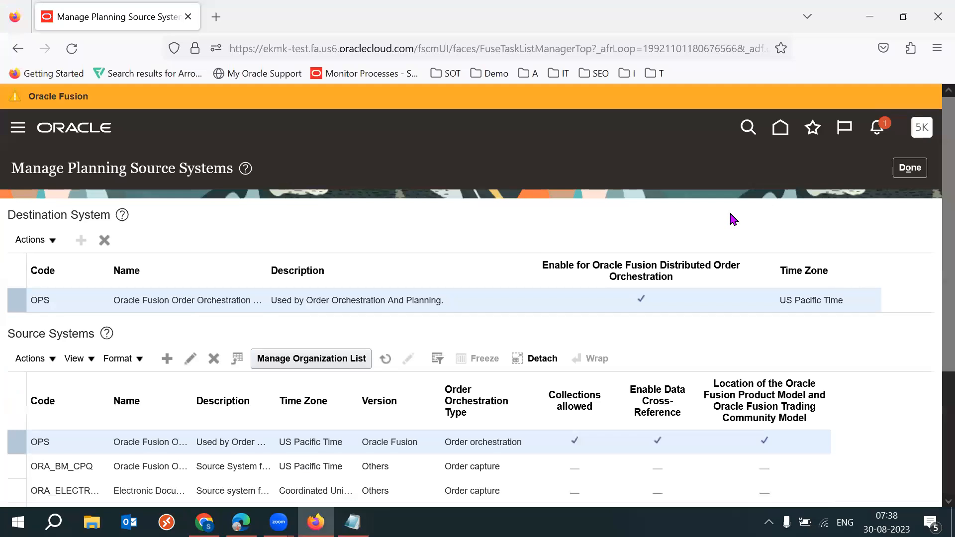
key("F11")
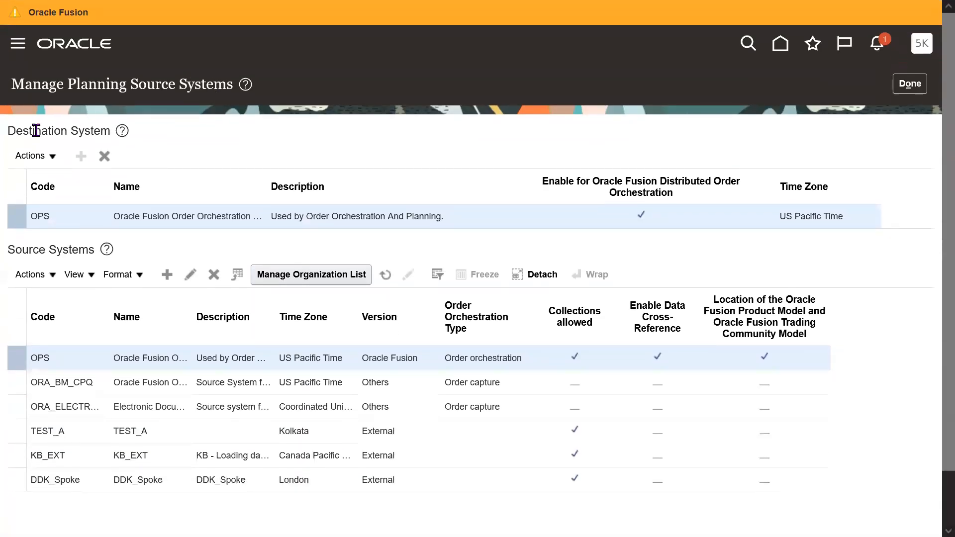
double_click(56, 133)
double_click(41, 216)
double_click(437, 217)
triple_click(355, 215)
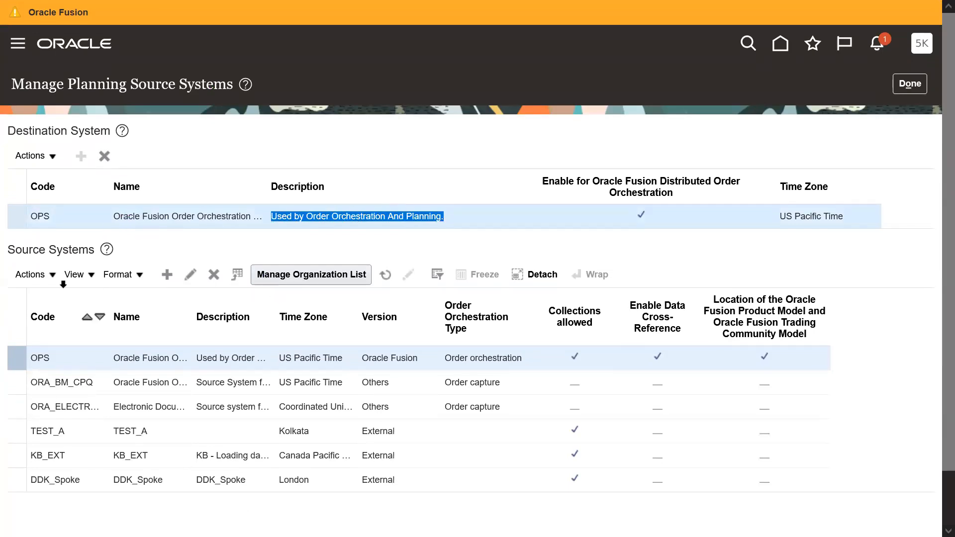
Highlight the Source Systems heading and examine the code and name of the OPS source system
triple_click(42, 250)
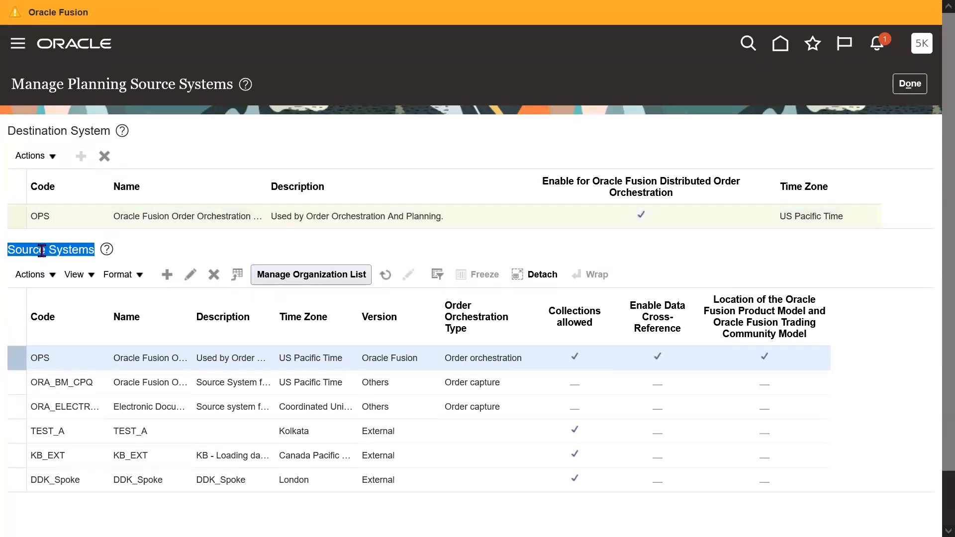
double_click(63, 362)
double_click(56, 361)
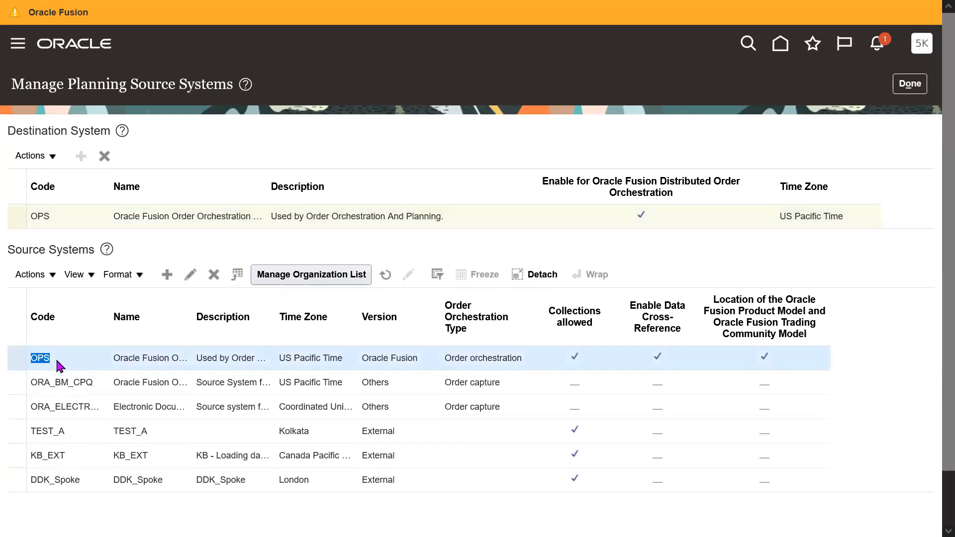
triple_click(144, 357)
triple_click(144, 356)
triple_click(144, 356)
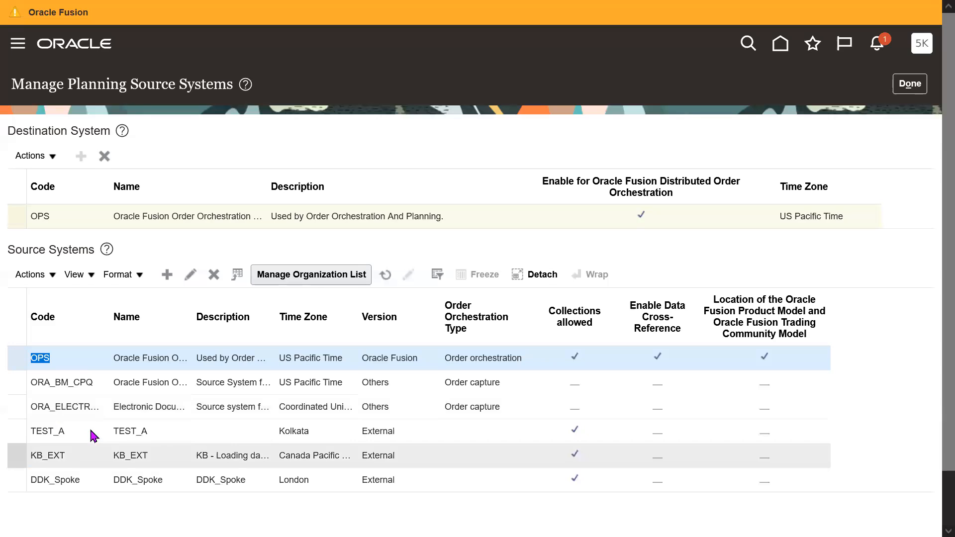
Highlight the OPS source code and compare the names of the OPS destination and OPS source entries
triple_click(144, 361)
double_click(144, 361)
triple_click(144, 361)
double_click(38, 364)
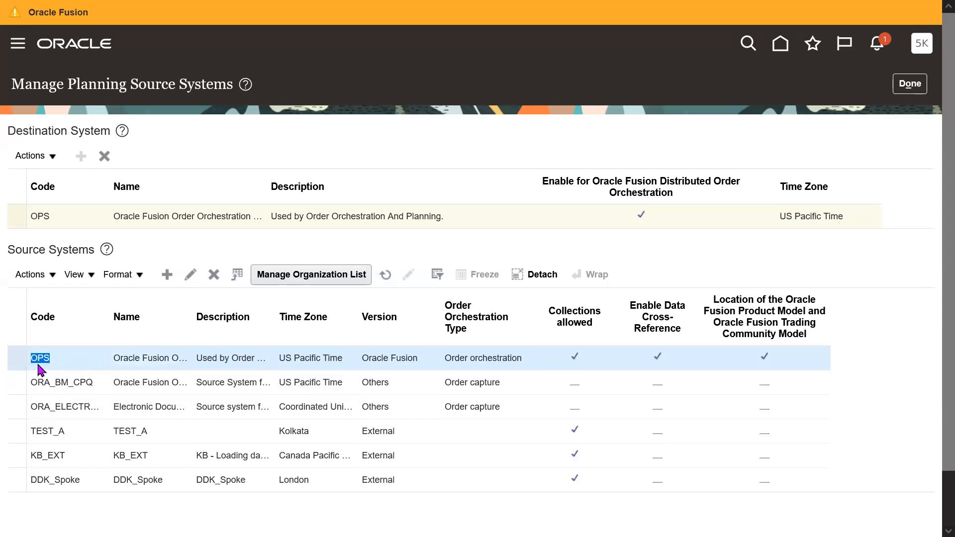
triple_click(180, 217)
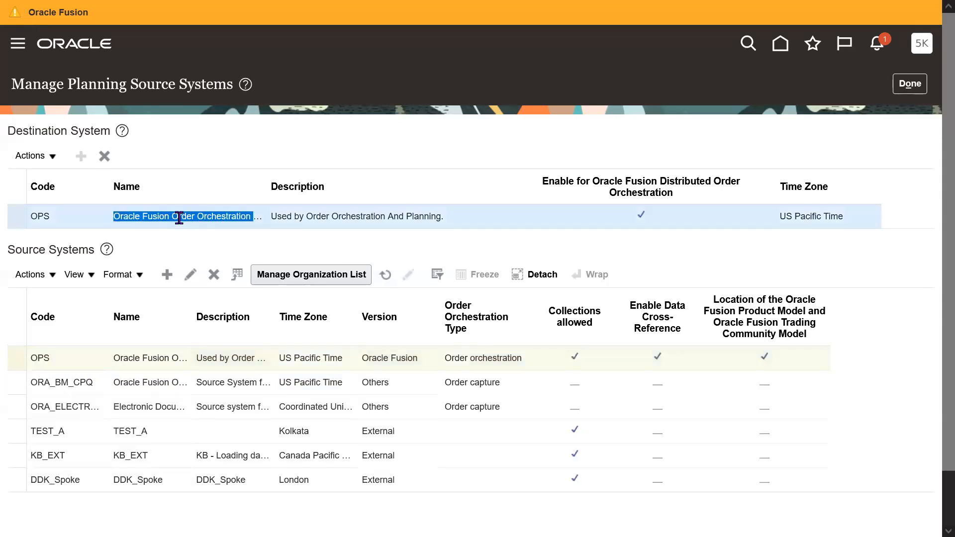
triple_click(134, 359)
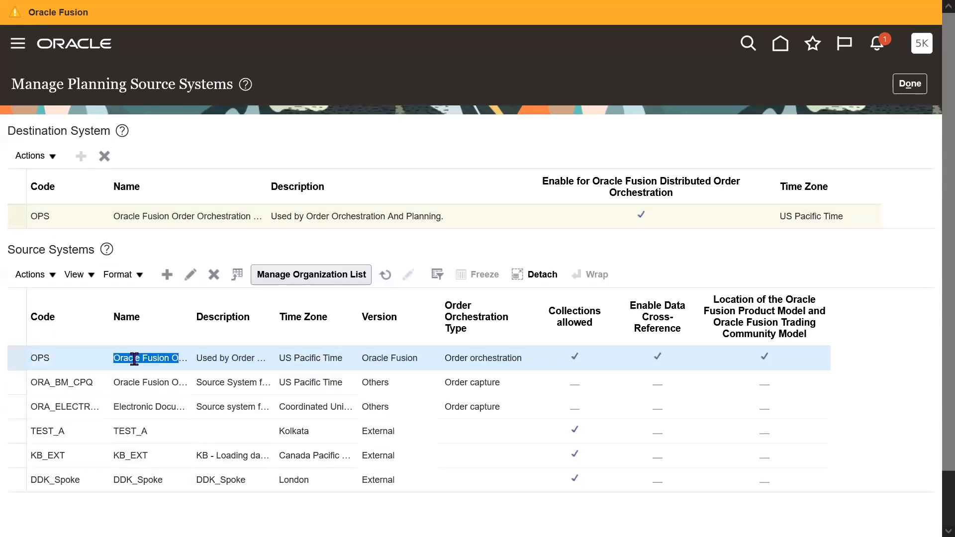
Open the organization list of the OPS source system and search for organizations starting with "53K"
left_click(309, 274)
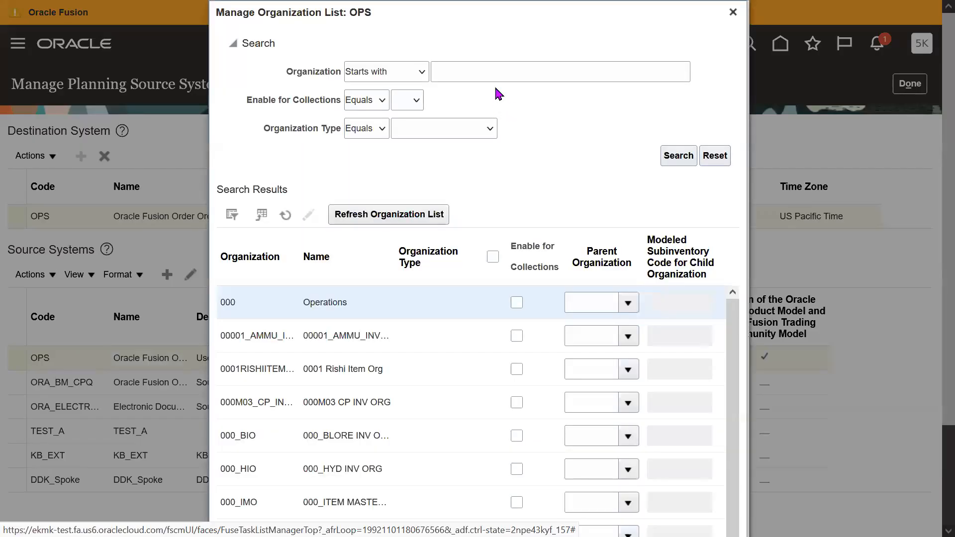
left_click(495, 76)
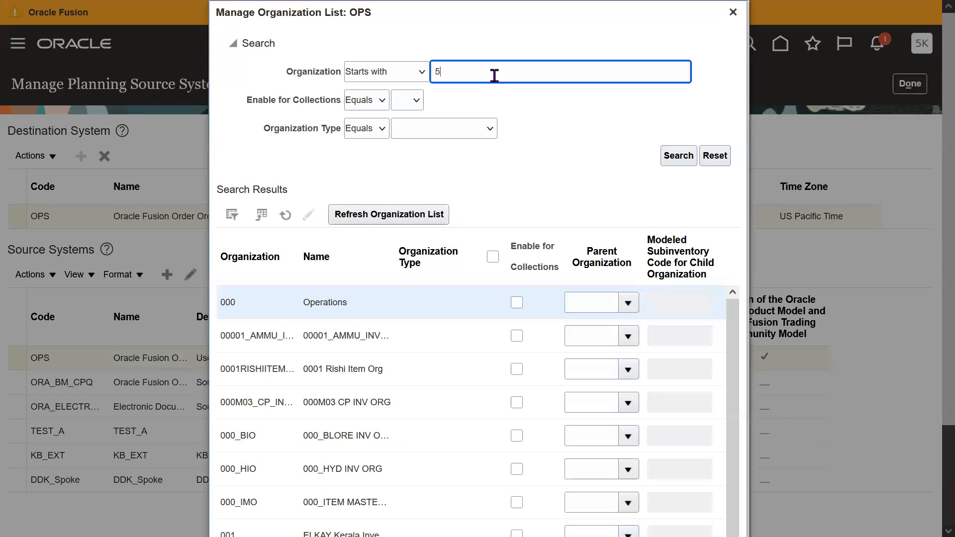
type("53K")
key("Return")
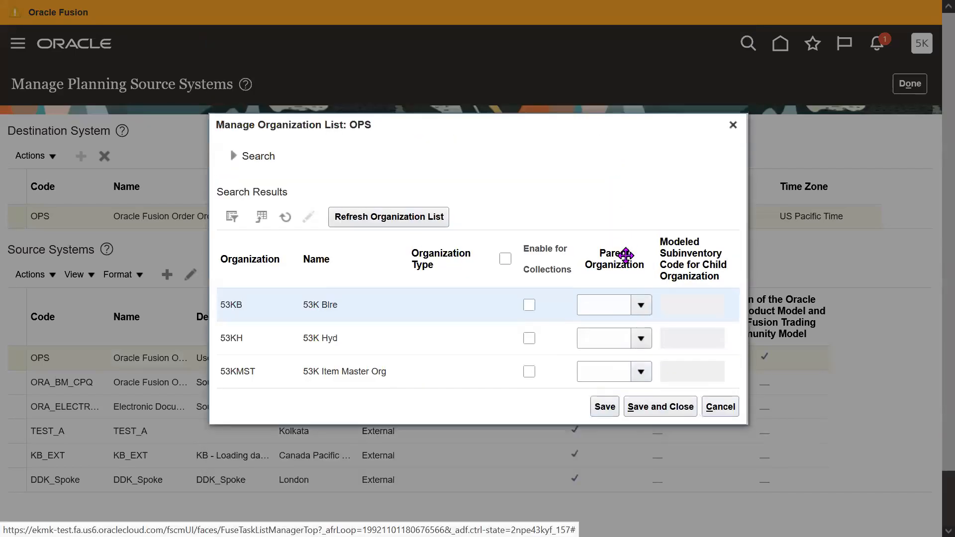
Enable collections for organizations 53KB, 53KH and 53KMST, and save and close the organization list
left_click(528, 309)
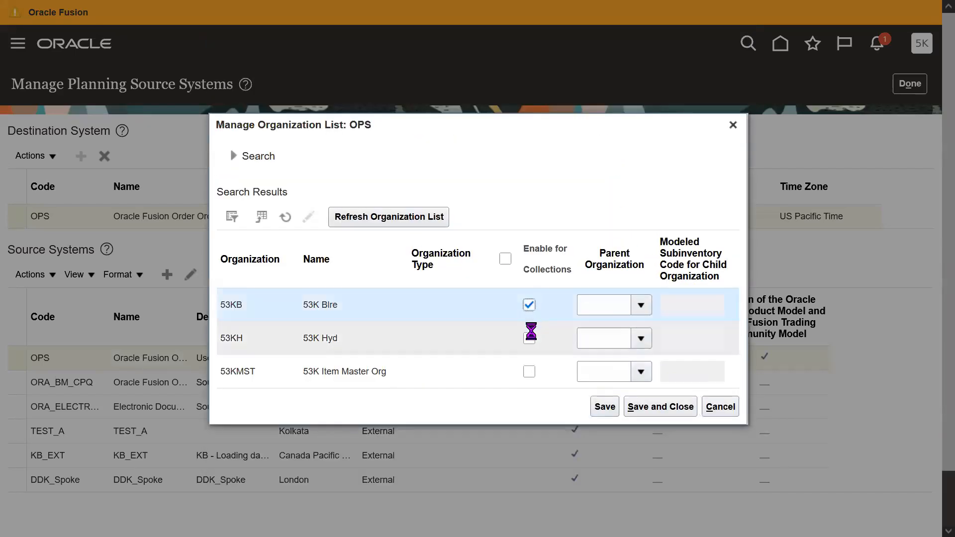
left_click(529, 339)
left_click(529, 373)
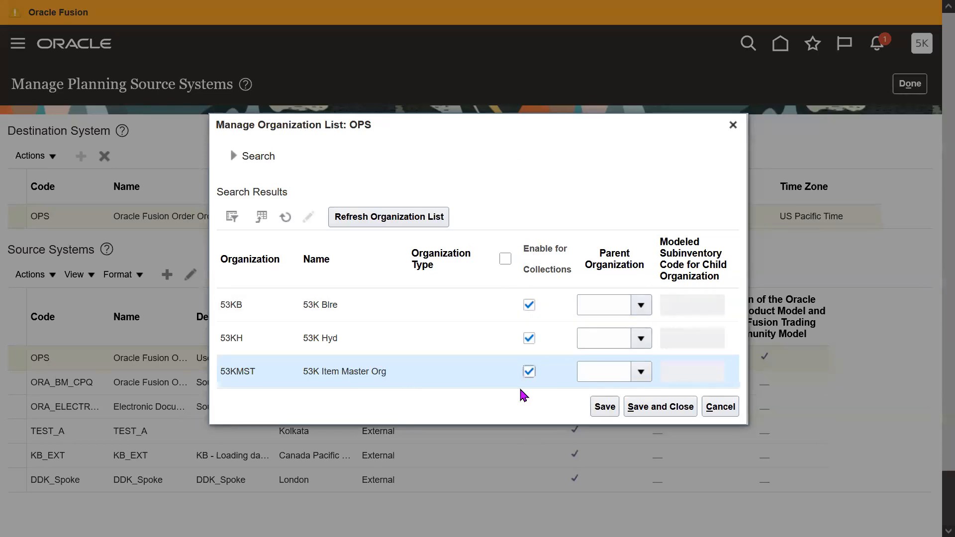
left_click(660, 407)
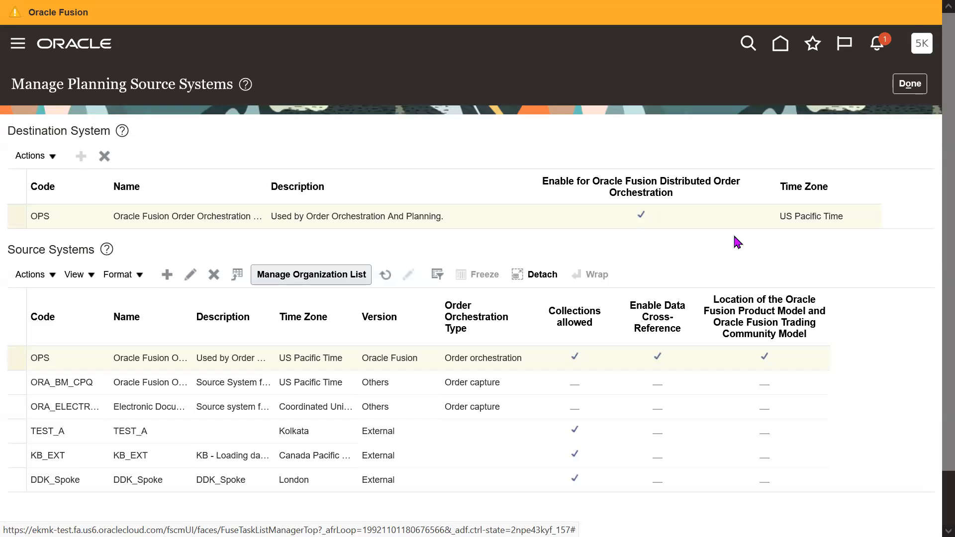
Review the OPS source row, the Items-to-SO list in the Notepad notes and the Source Systems heading in Oracle Fusion
left_click(586, 358)
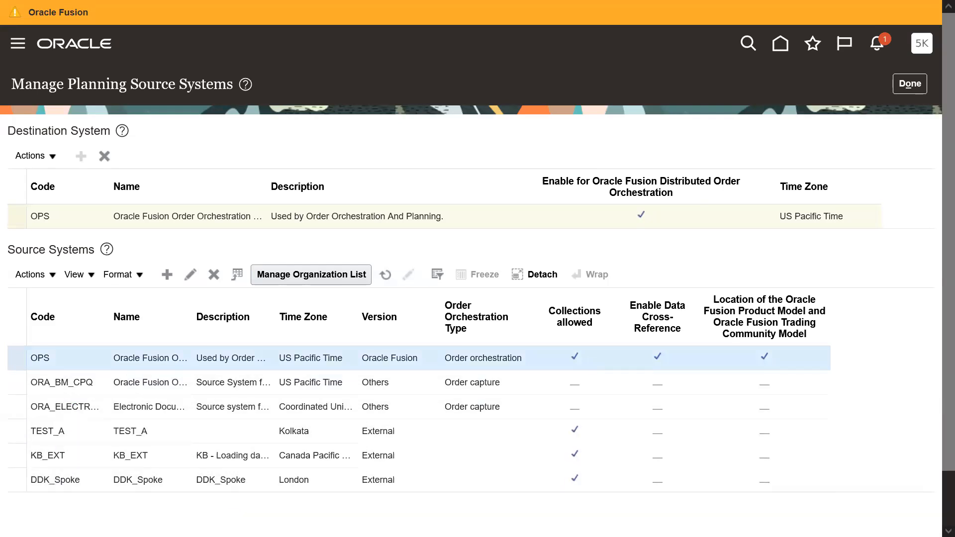
key("alt+Tab")
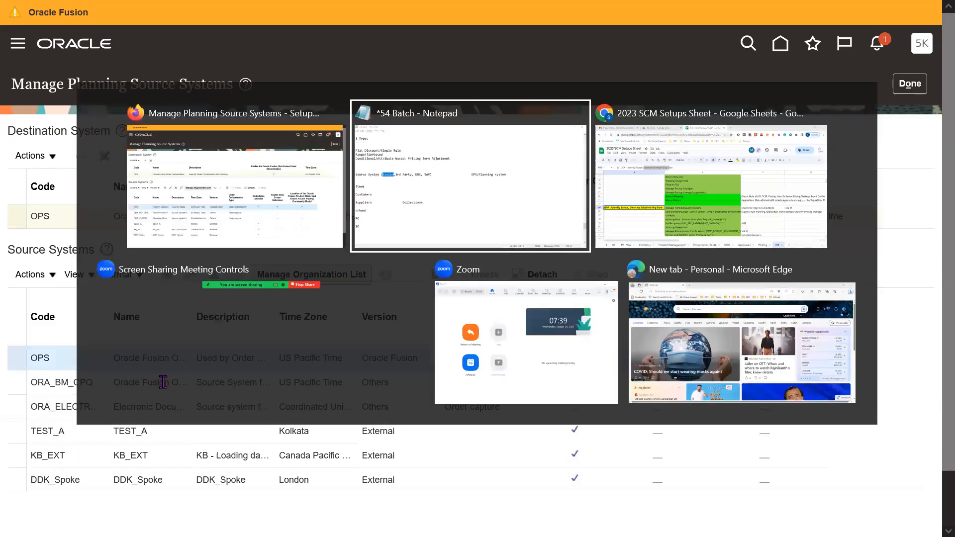
left_click_drag(34, 429, 8, 245)
left_click(452, 432)
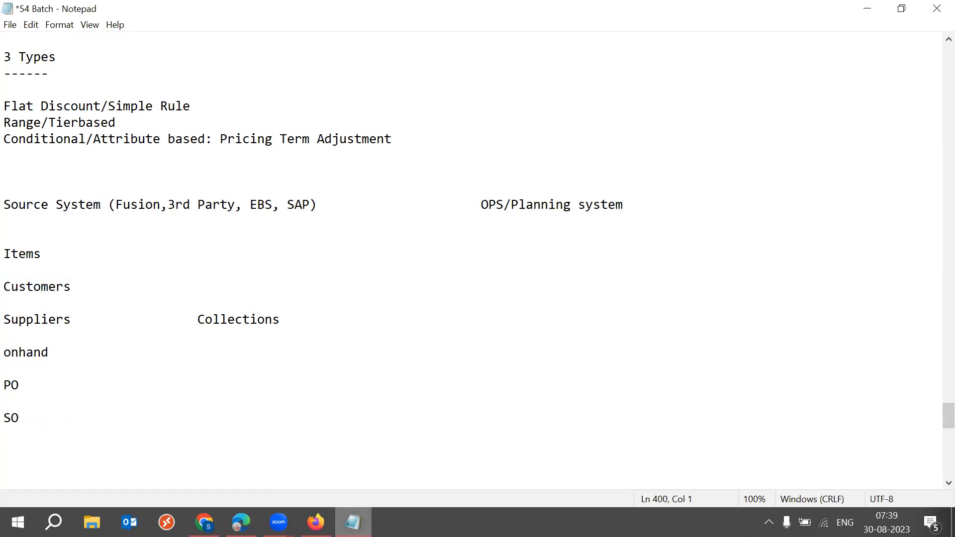
left_click(316, 522)
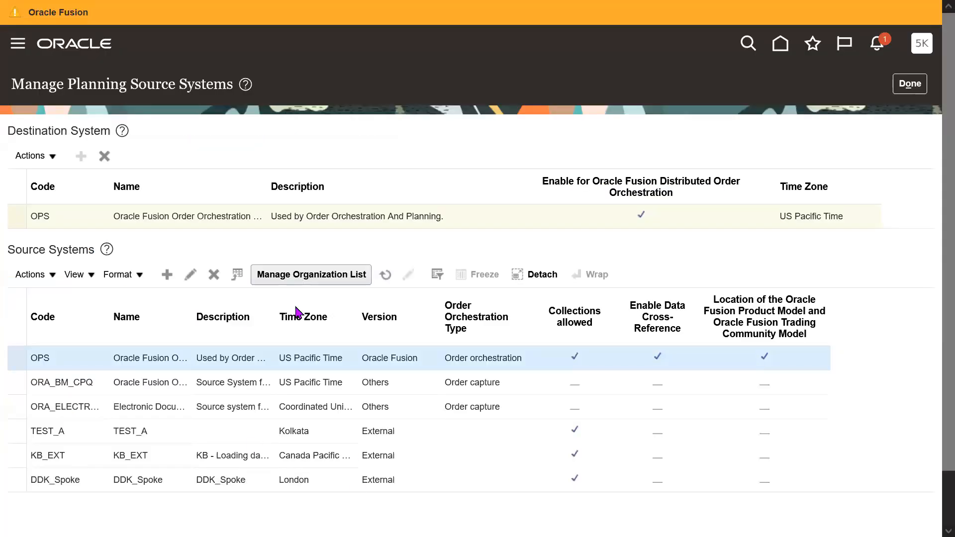
left_click_drag(38, 247, 219, 262)
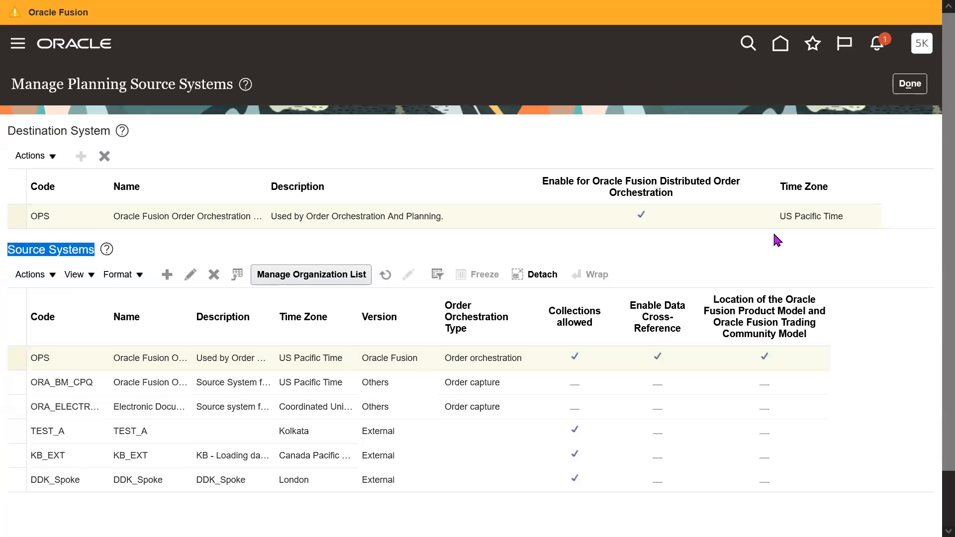
Close the planning source systems and task search pages, leave full-screen view and return to the Oracle Fusion home page
left_click(909, 85)
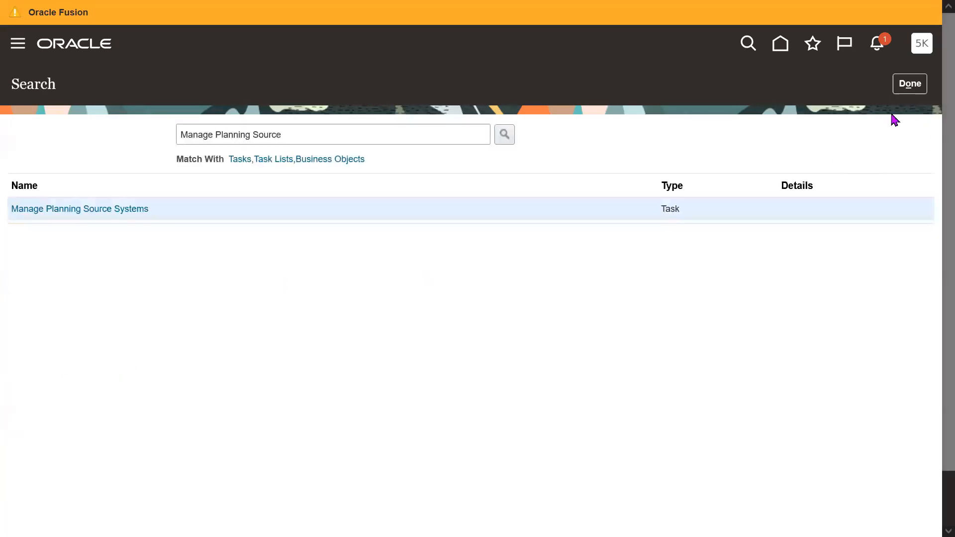
left_click(910, 84)
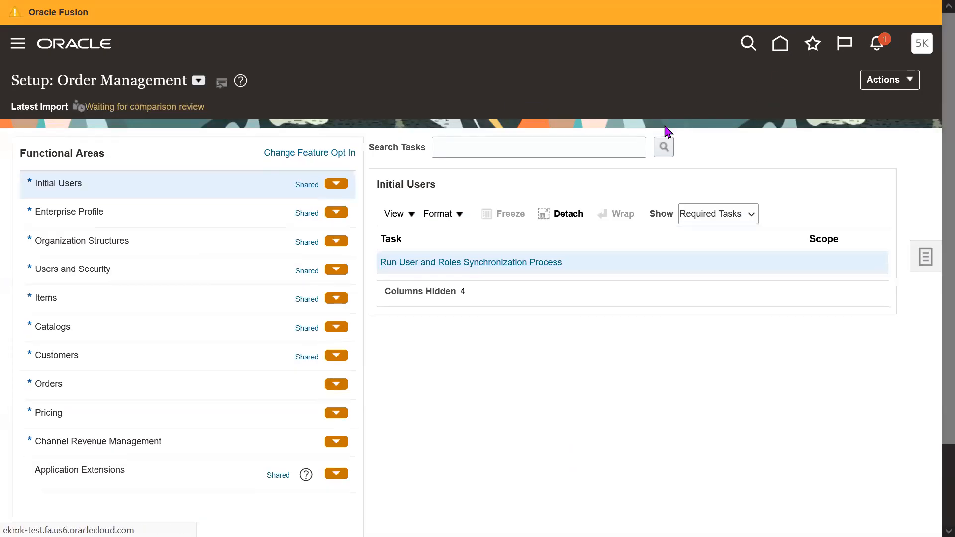
key("F11")
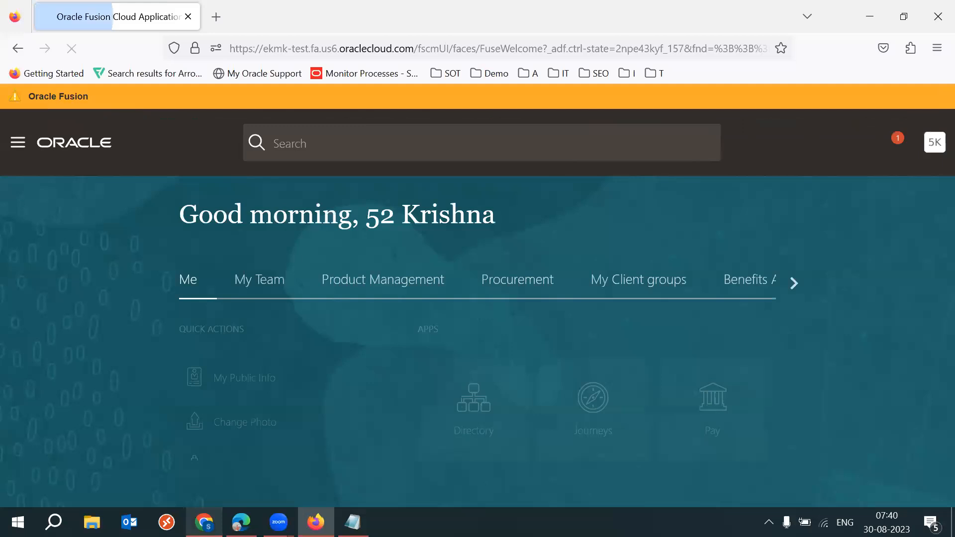
Switch to the 2023 SCM Setups Sheet in Google Sheets and select the Collect Planning Data entry in cell B86
key("alt+Tab")
left_click(313, 362)
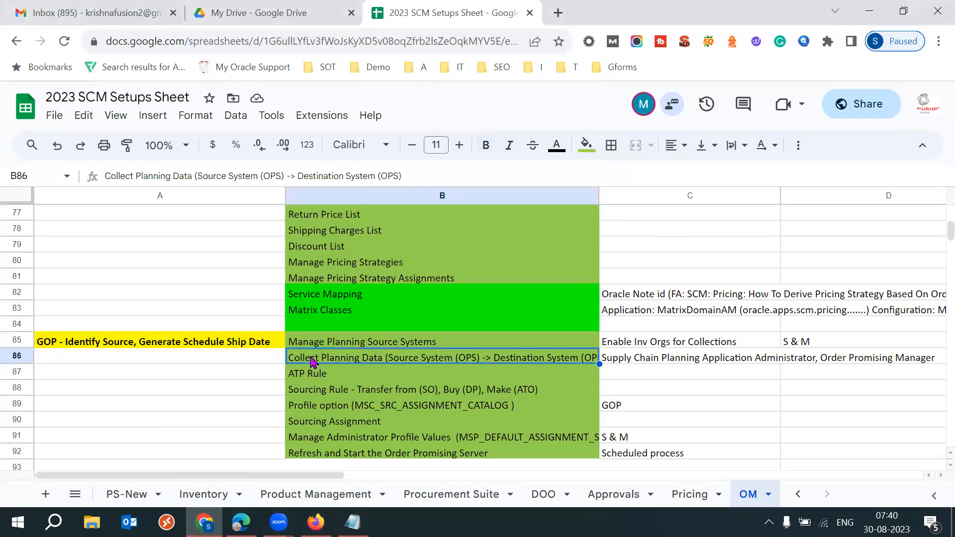
triple_click(311, 357)
Review the GOP roles listed in cells D8 to D10 near the start of the OM sheet
left_click(719, 294)
key("Up")
key("Up")
key("Up")
key("Up")
key("Up")
key("Up")
key("Up")
key("Up")
key("Up")
key("Up")
key("Up")
key("Up")
key("Up")
key("Up")
key("Up")
key("Up")
key("Up")
key("Up")
key("Up")
key("Up")
key("Up")
key("Up")
key("Up")
key("Up")
key("Up")
key("Up")
key("Up")
key("Up")
key("Up")
key("Up")
key("Up")
key("Up")
key("Up")
key("Up")
key("Up")
key("Up")
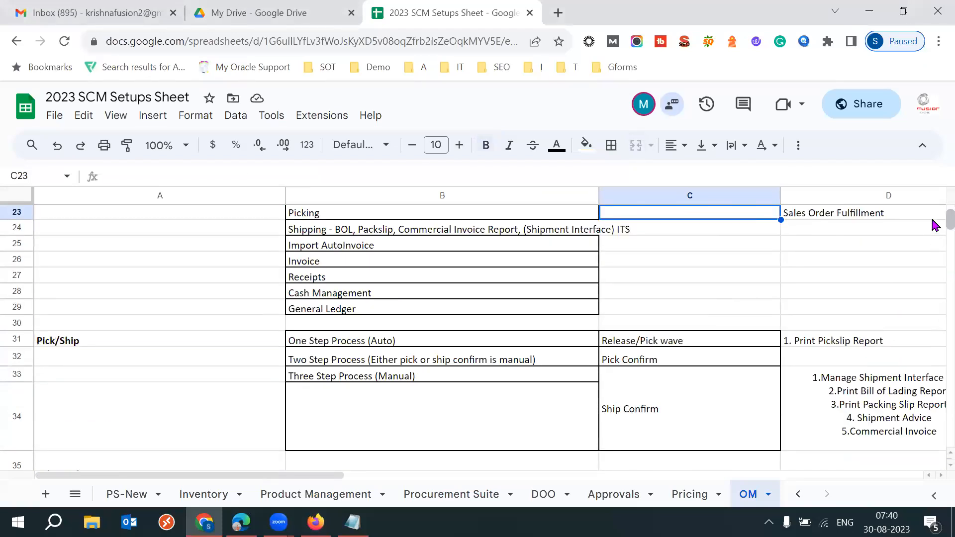
scroll(937, 217, "up", 7)
left_click(664, 331)
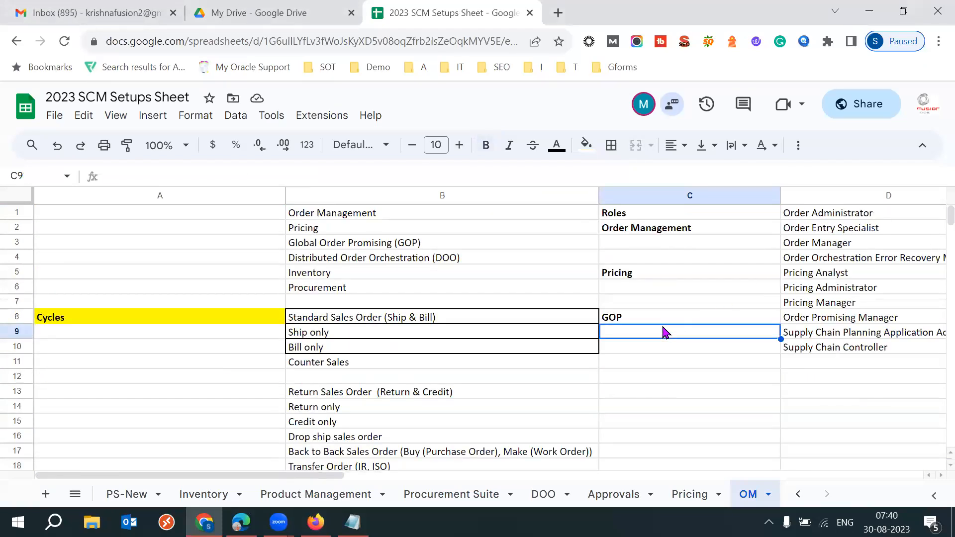
left_click(714, 320)
left_click(809, 320)
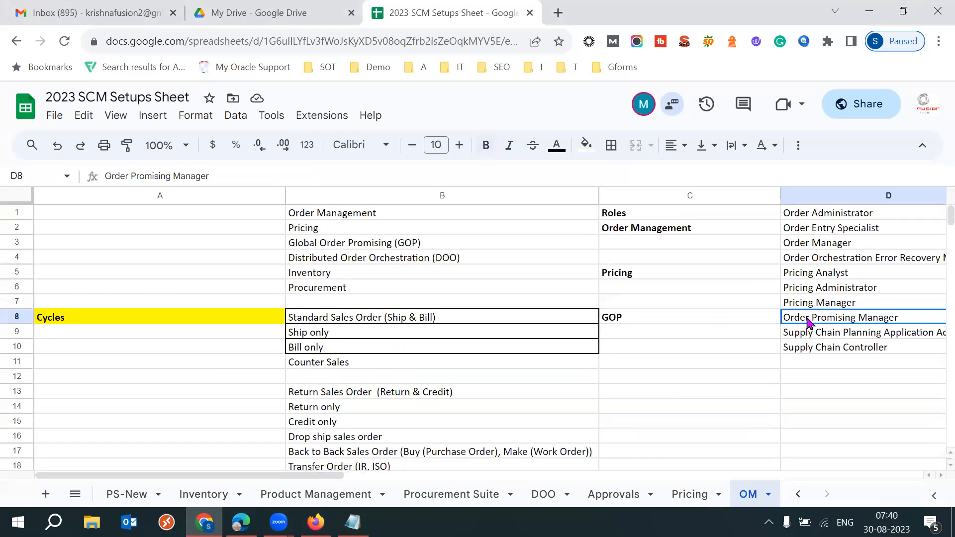
left_click(859, 337)
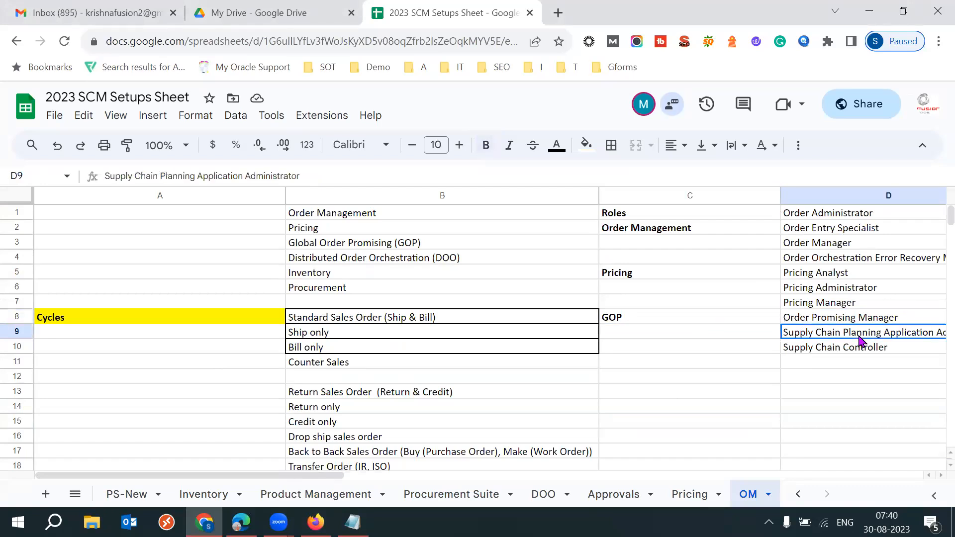
left_click(888, 349)
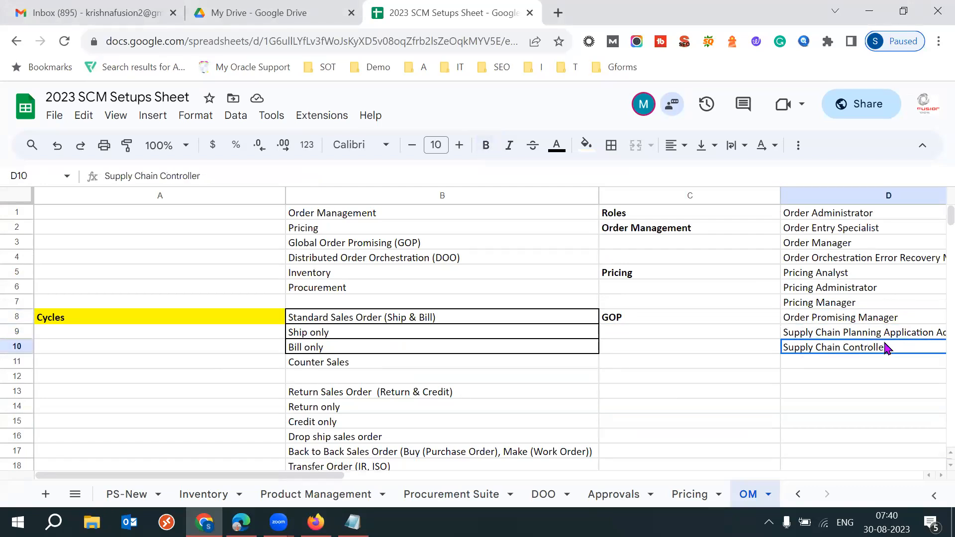
left_click_drag(859, 321, 859, 354)
left_click(687, 317)
left_click(814, 321)
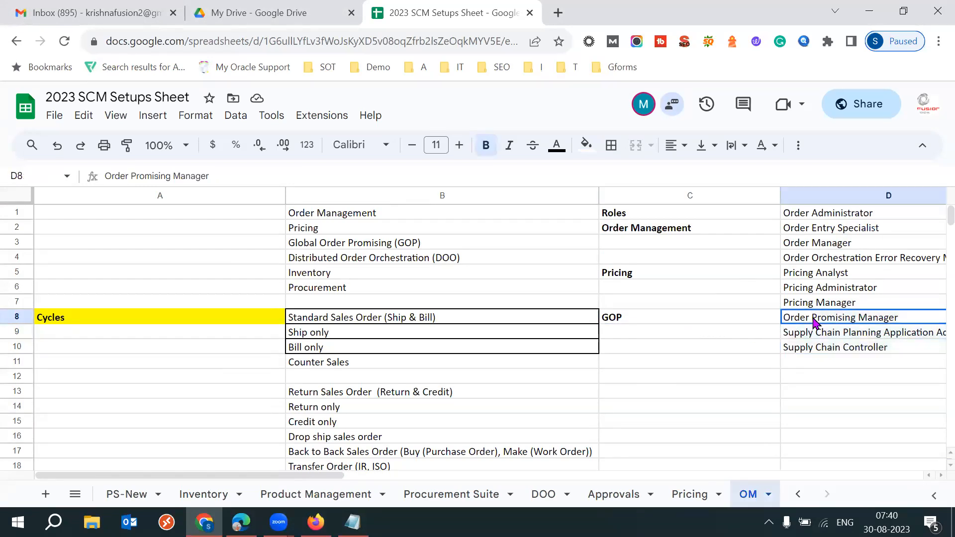
Switch to Oracle Fusion in Firefox and open the Security Console from the Tools group on the home page
left_click(315, 521)
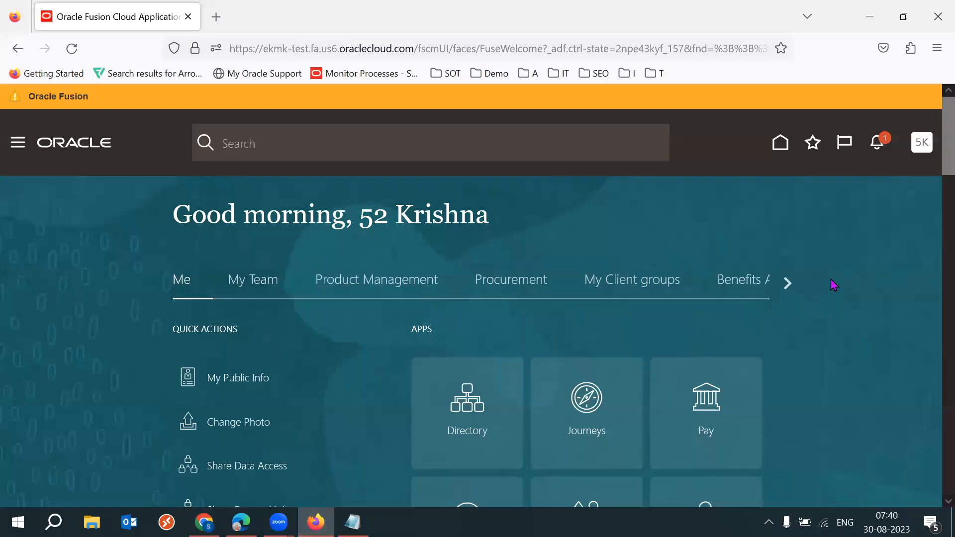
left_click(787, 283)
left_click(787, 283)
left_click(787, 283)
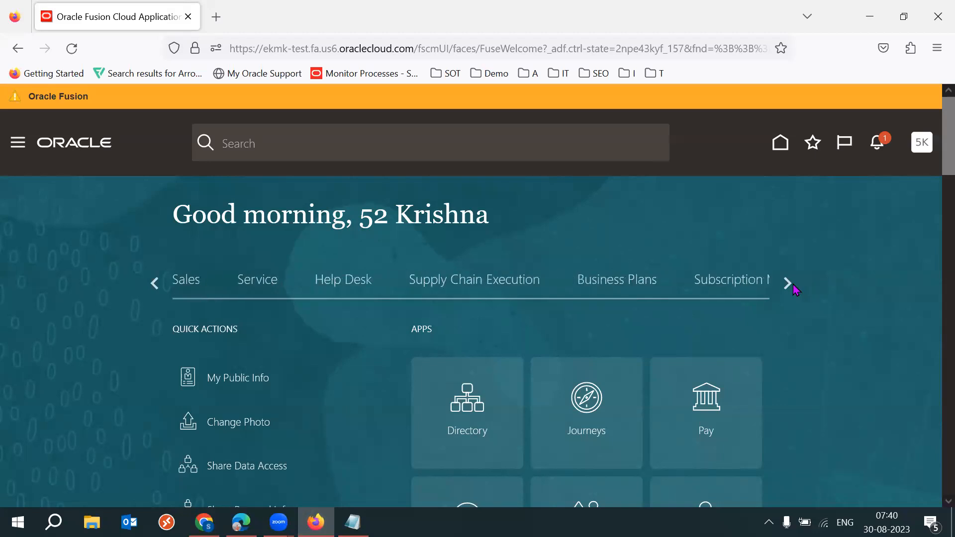
left_click(794, 287)
left_click(794, 287)
left_click(793, 286)
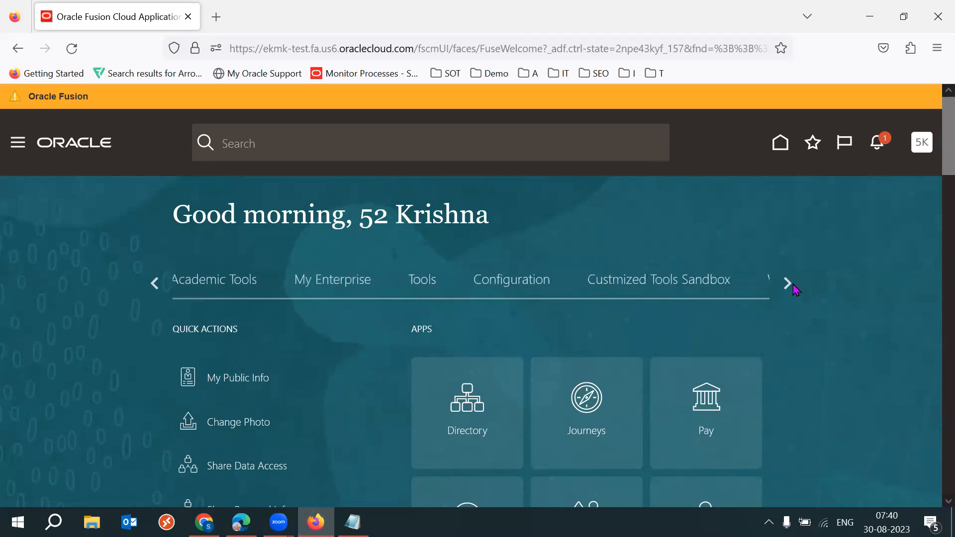
left_click(417, 292)
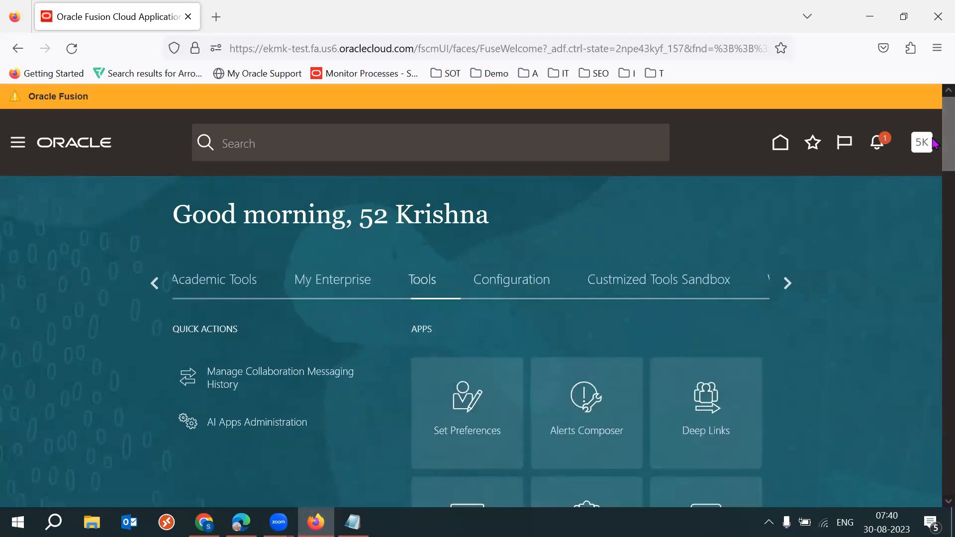
scroll(934, 195, "down", 5)
left_click(565, 379)
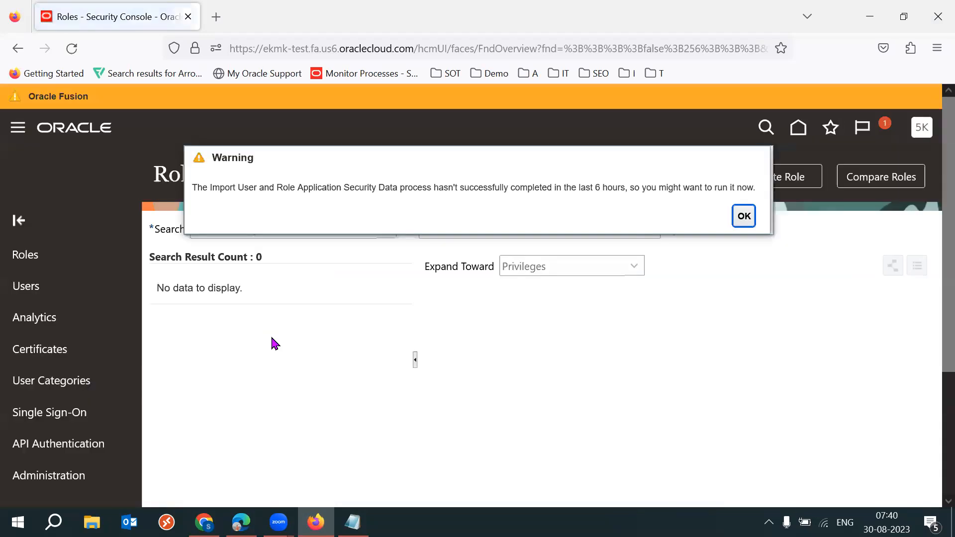
Search the Security Console user accounts by user name and open the 53K user's active account
left_click(49, 313)
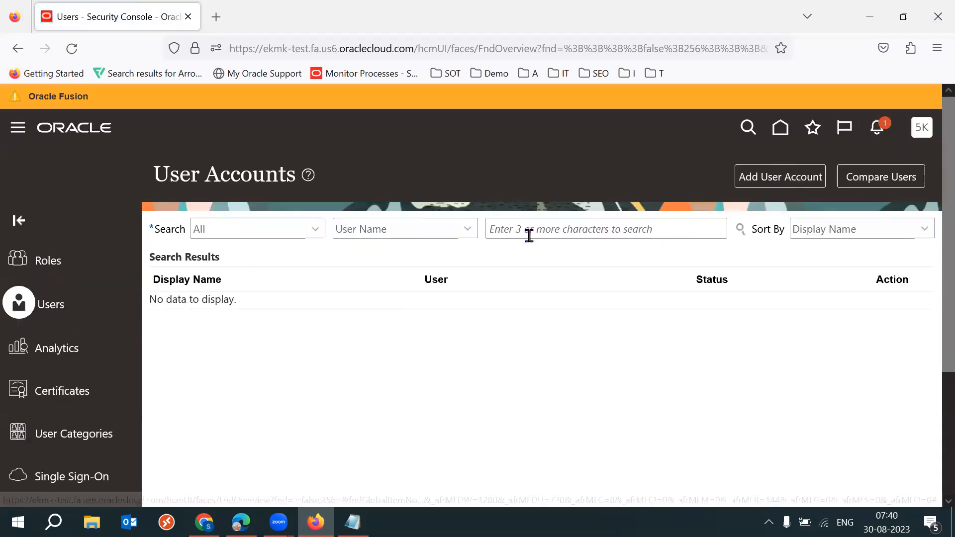
type("53sank")
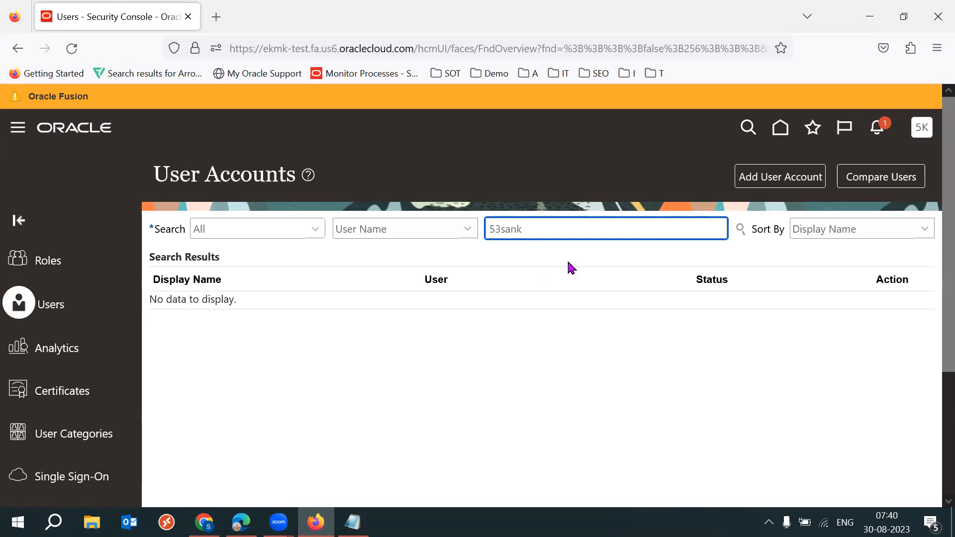
key("Return")
double_click(540, 230)
type("5")
left_click(182, 320)
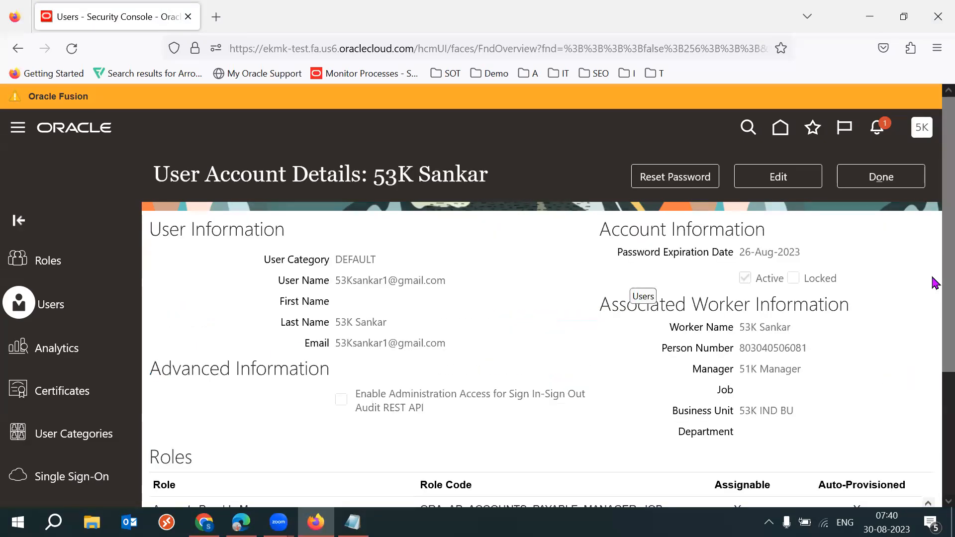
Edit the user account and add the Order Promising Manager role, using the role name from cell D8 of the setups sheet
left_click(778, 177)
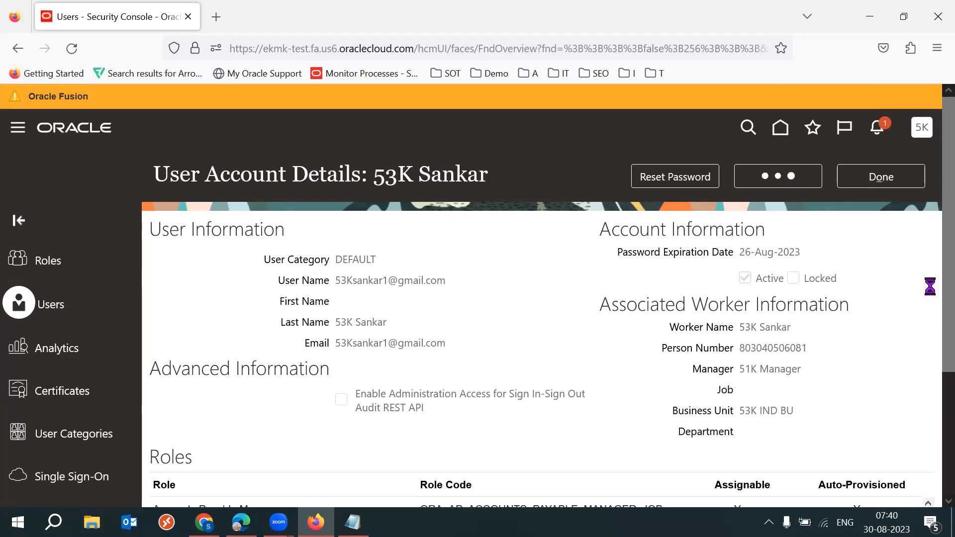
scroll(715, 351, "down", 3)
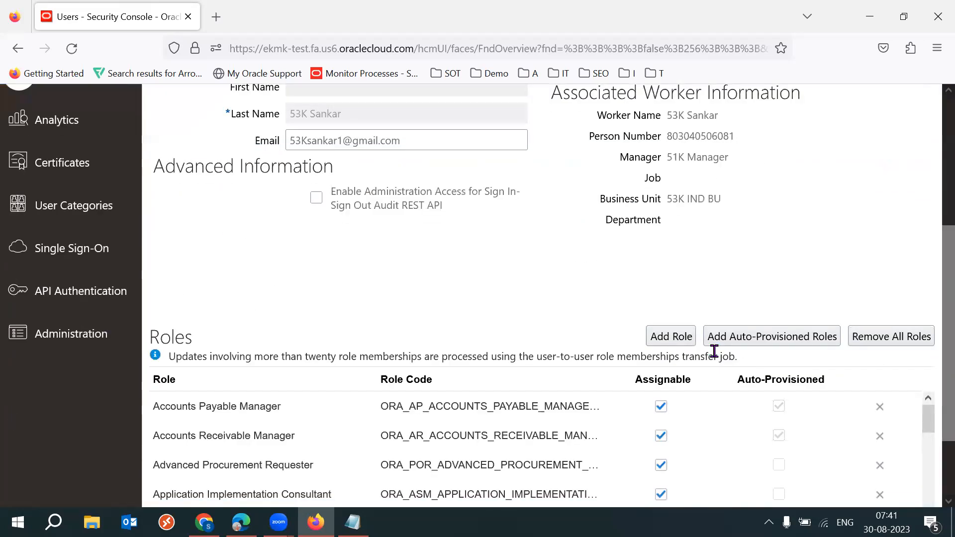
left_click(681, 337)
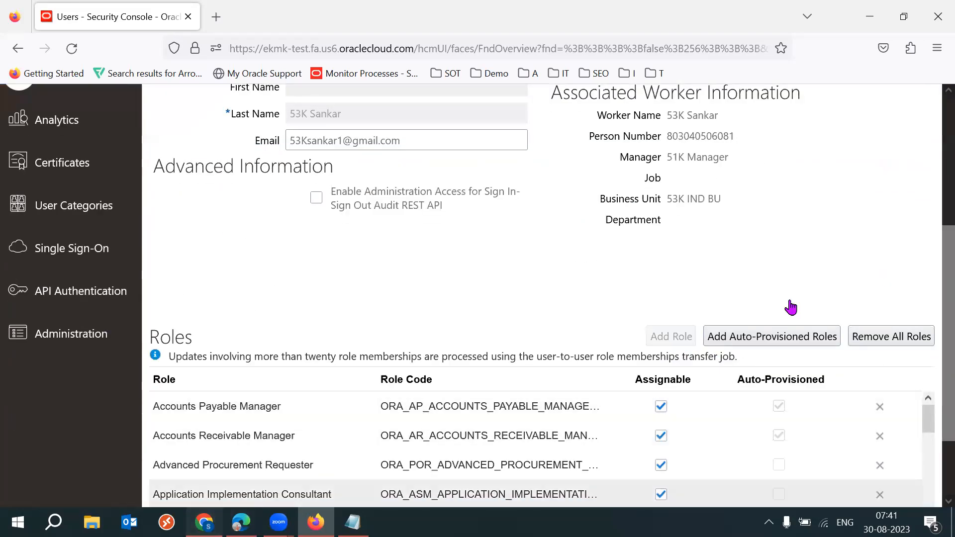
key("alt+Tab")
left_click_drag(231, 178, 100, 179)
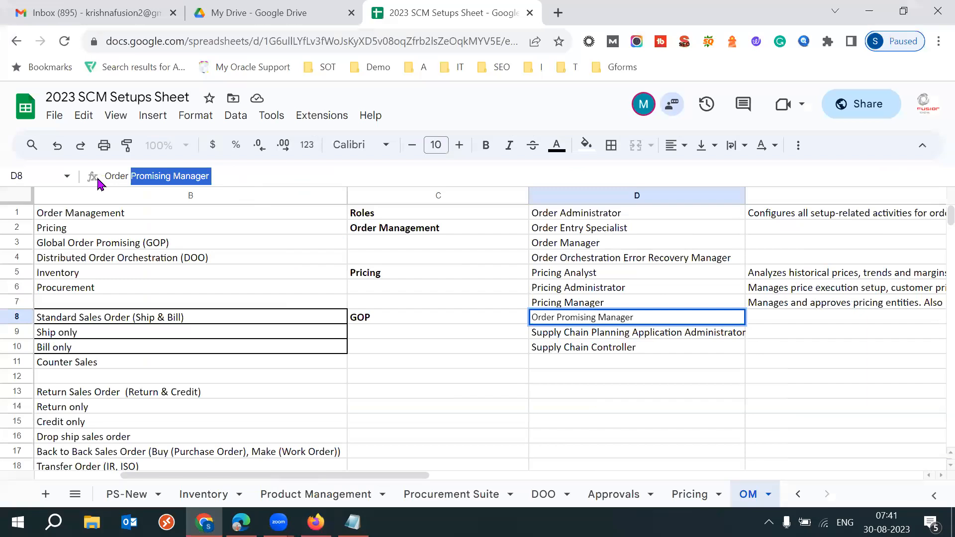
key("alt+Tab")
left_click(396, 148)
type("Order Promising Manager")
left_click(511, 186)
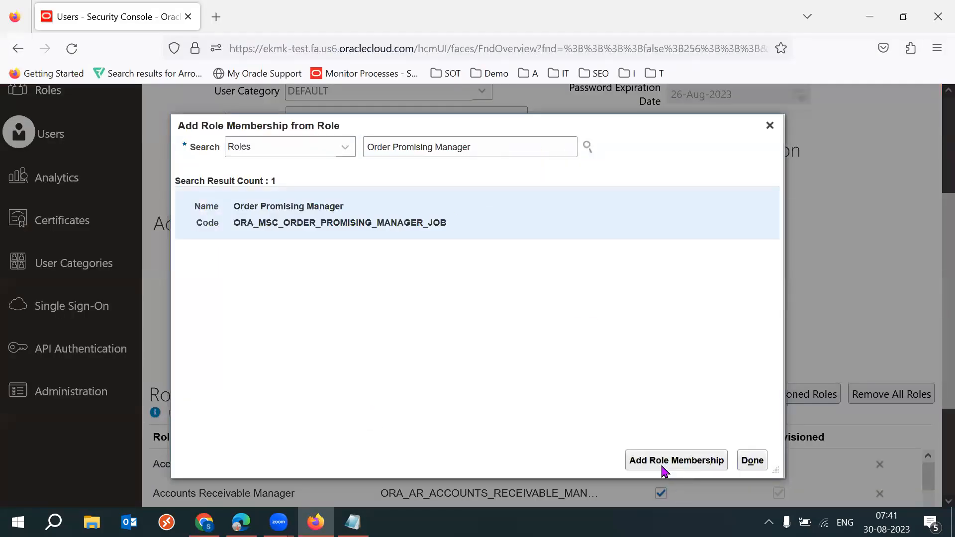
left_click(663, 467)
Copy Supply Chain Planning Application Administrator from cell D9 of the setups sheet and add that role to the user account
key("alt+Tab")
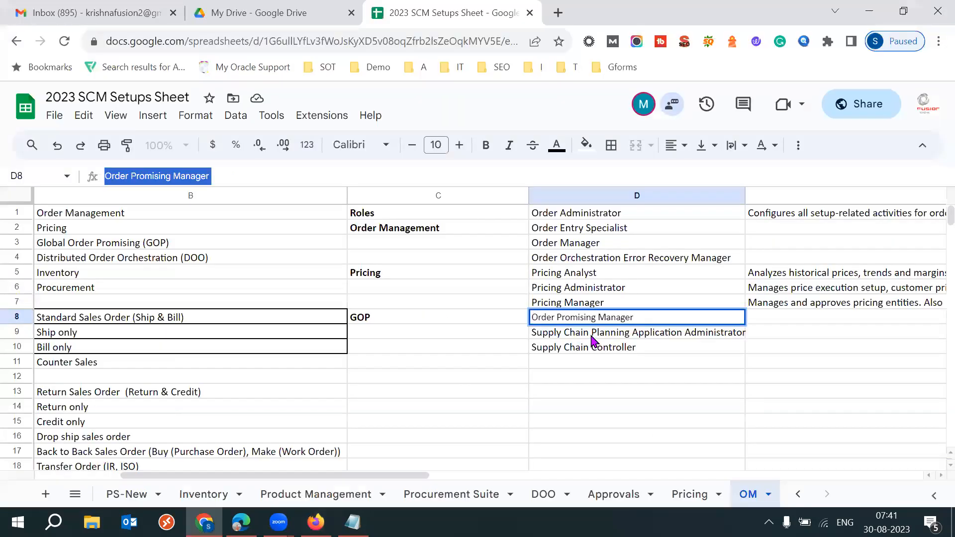
left_click(591, 337)
triple_click(210, 177)
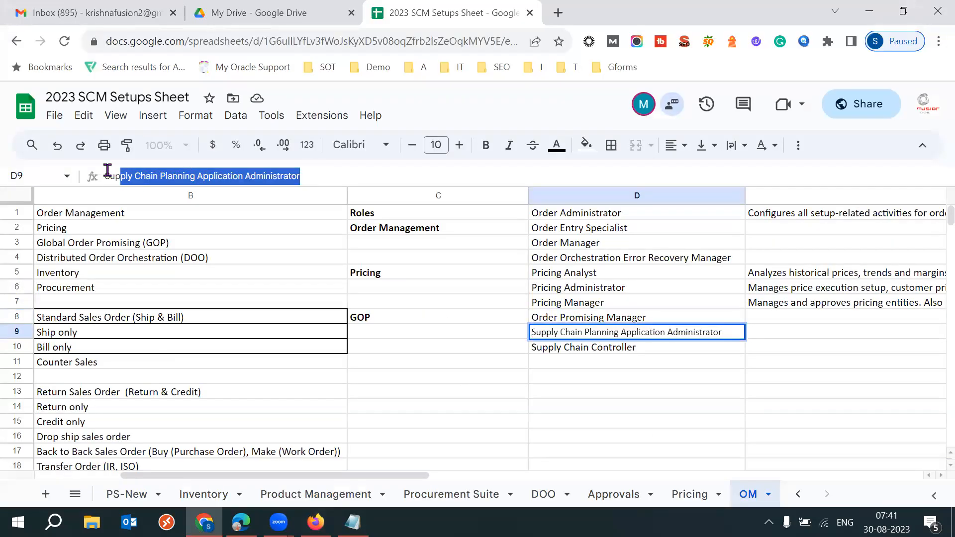
key("ctrl+c")
key("alt+Tab")
triple_click(483, 143)
key("ctrl+v")
left_click(441, 183)
left_click(669, 457)
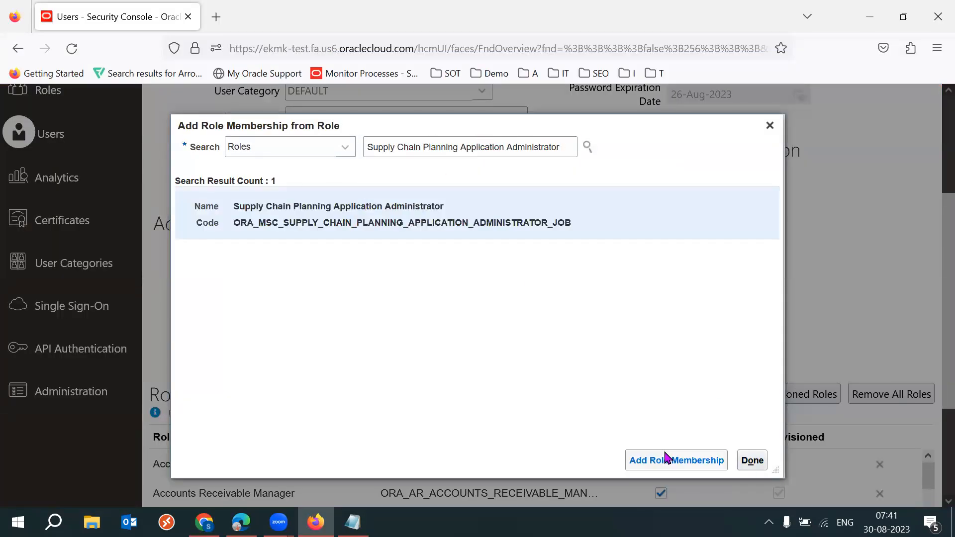
Copy Supply Chain Controller from cell D10, add that role to the user account and finish adding role memberships
key("alt+Tab")
key("Down")
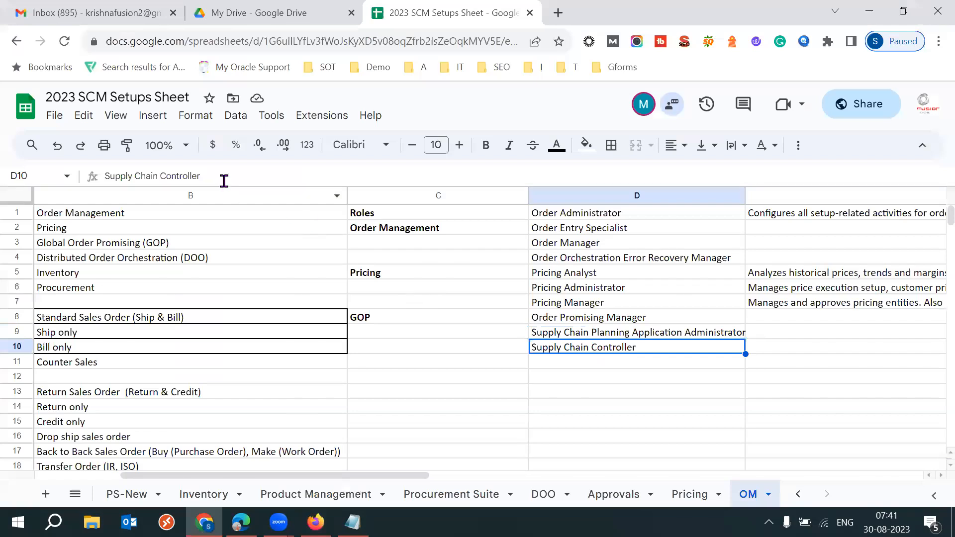
key("ctrl+c")
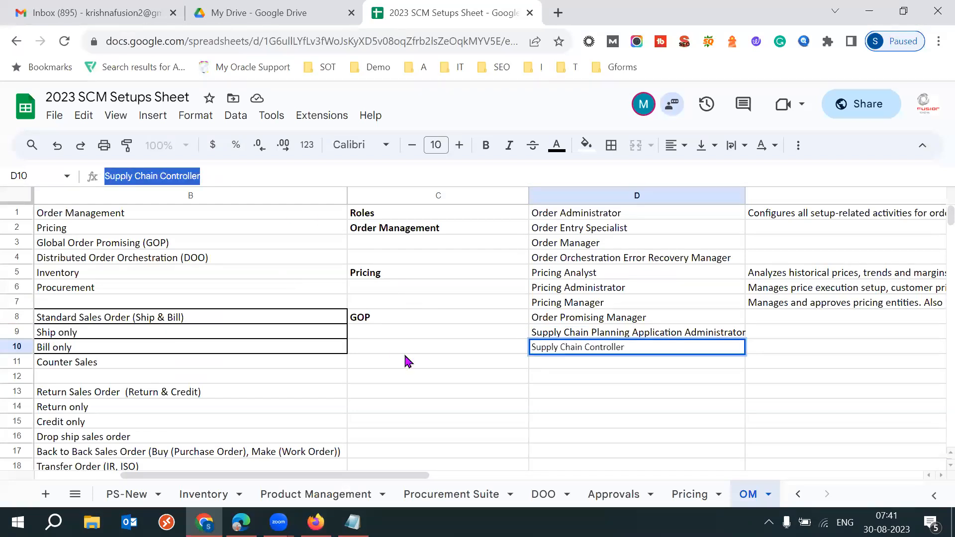
key("alt+Tab")
triple_click(498, 152)
key("ctrl+v")
left_click(450, 180)
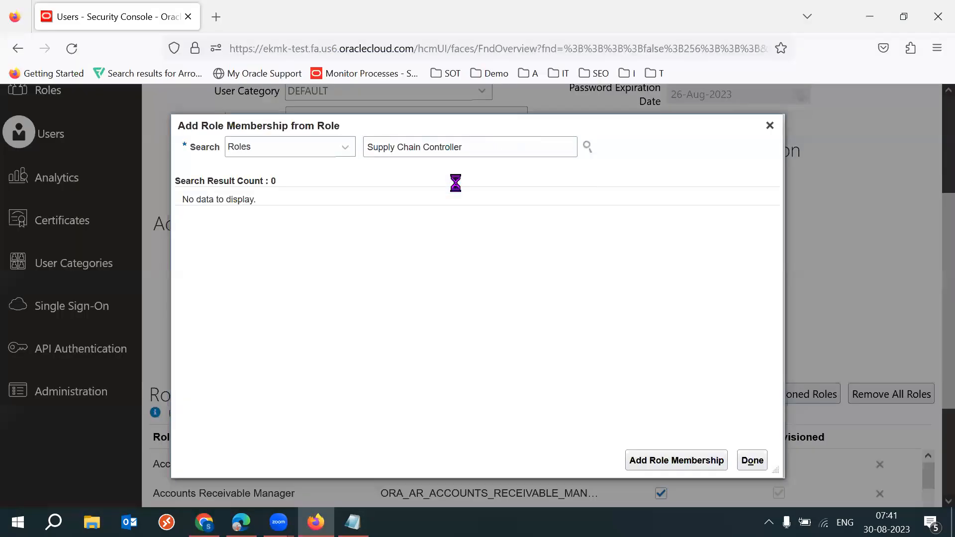
left_click(665, 461)
left_click(746, 465)
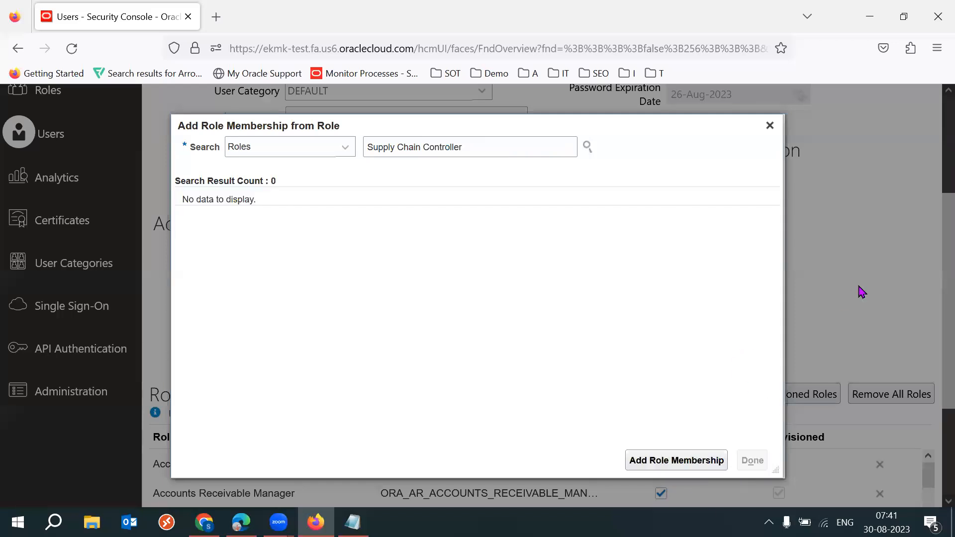
Save and close the edited user account and return to the User Accounts list
scroll(934, 224, "up", 4)
left_click(776, 171)
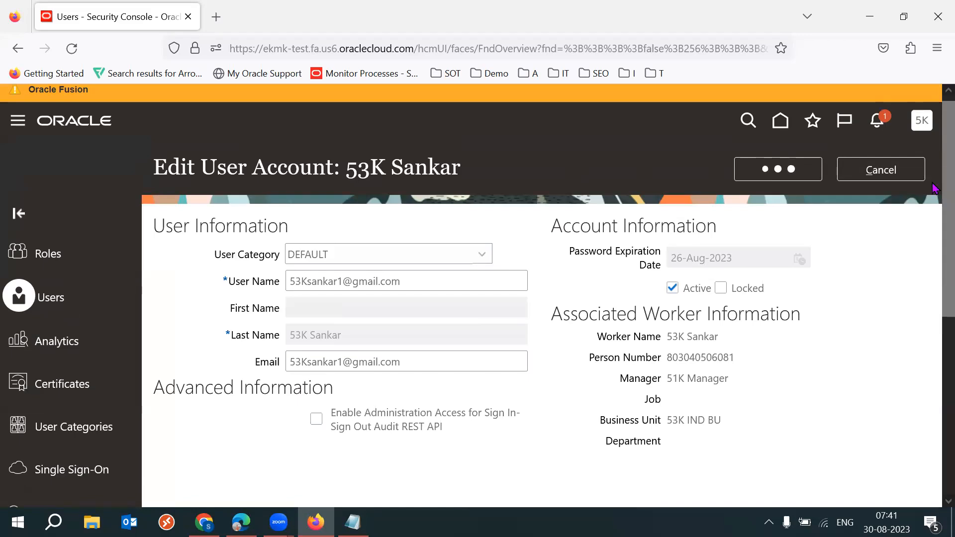
left_click(906, 186)
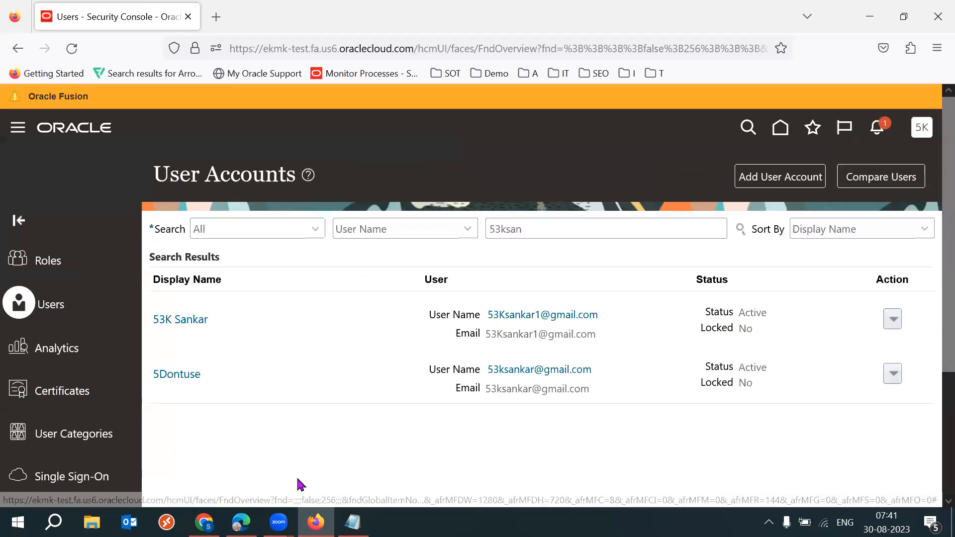
Switch to Microsoft Edge, open the Oracle Fusion test site as the updated user and go to its home page
left_click(241, 522)
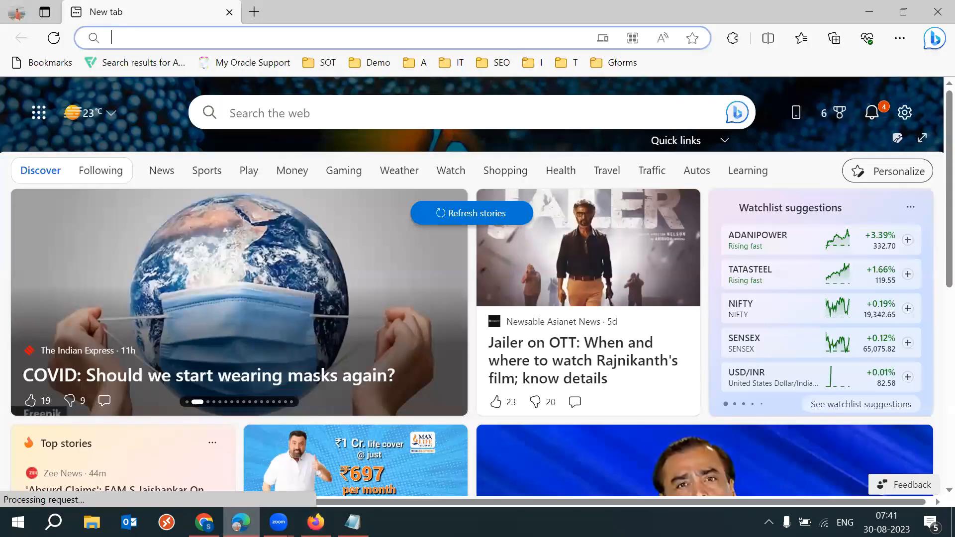
type("ek")
key("Return")
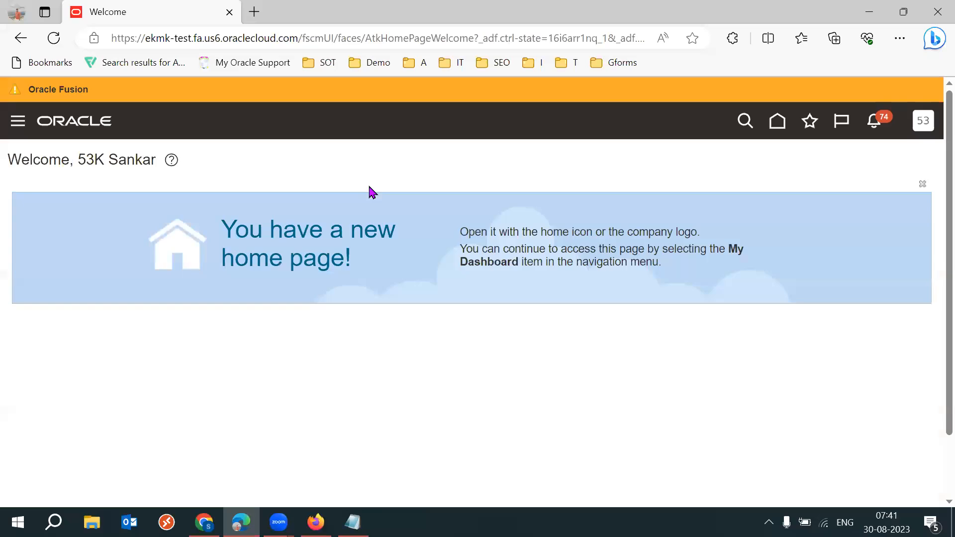
left_click(777, 124)
Switch to the Notepad notes and review the Source System (Fusion), Collections and OPS/Planning system entries
key("alt+Tab")
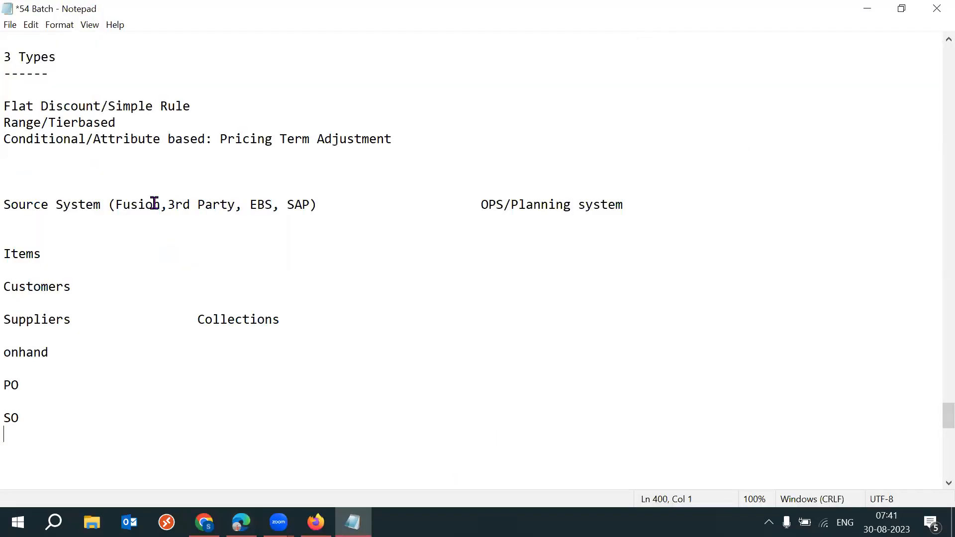
left_click_drag(162, 203, 114, 203)
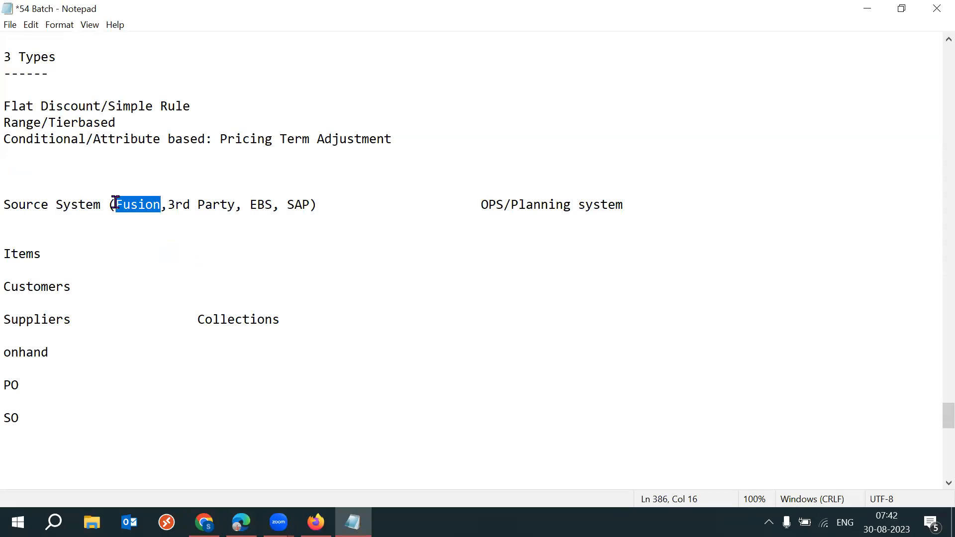
left_click_drag(200, 321, 278, 315)
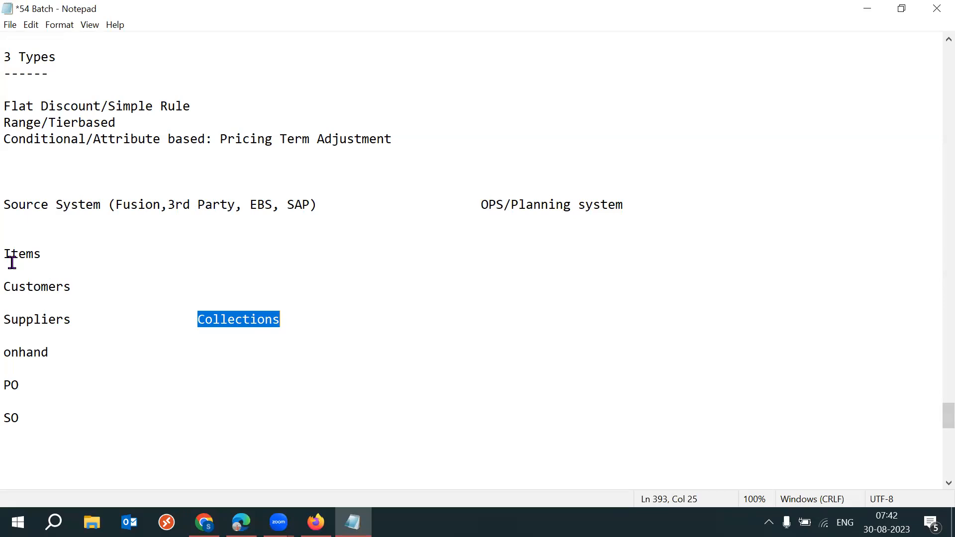
left_click_drag(4, 205, 161, 200)
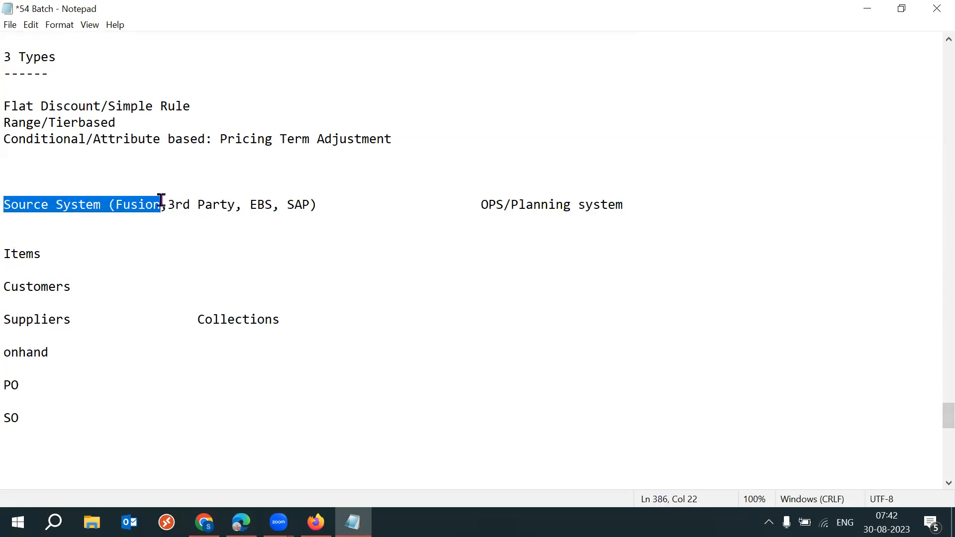
left_click_drag(478, 205, 629, 204)
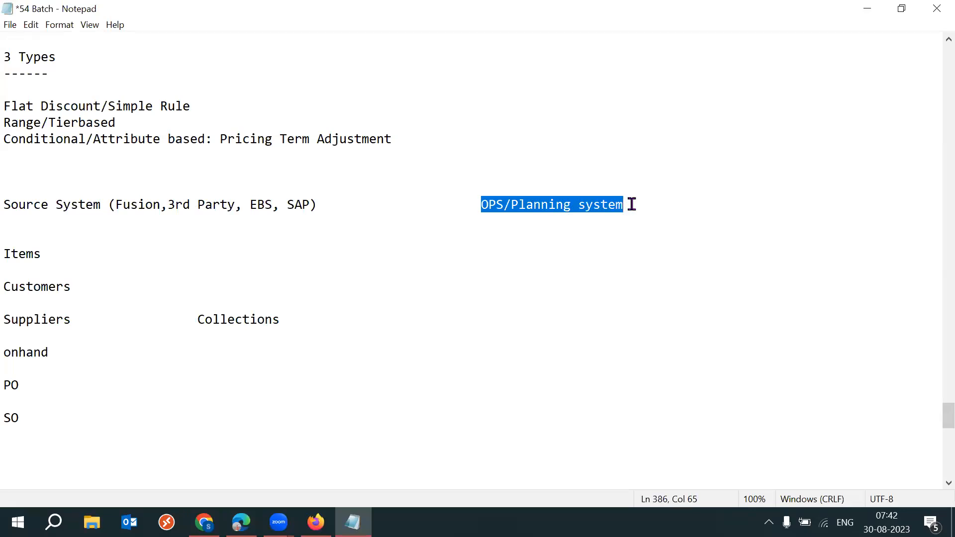
Switch to Microsoft Edge and open Global Order Promising from the Order Management apps on the home page
key("alt+Tab")
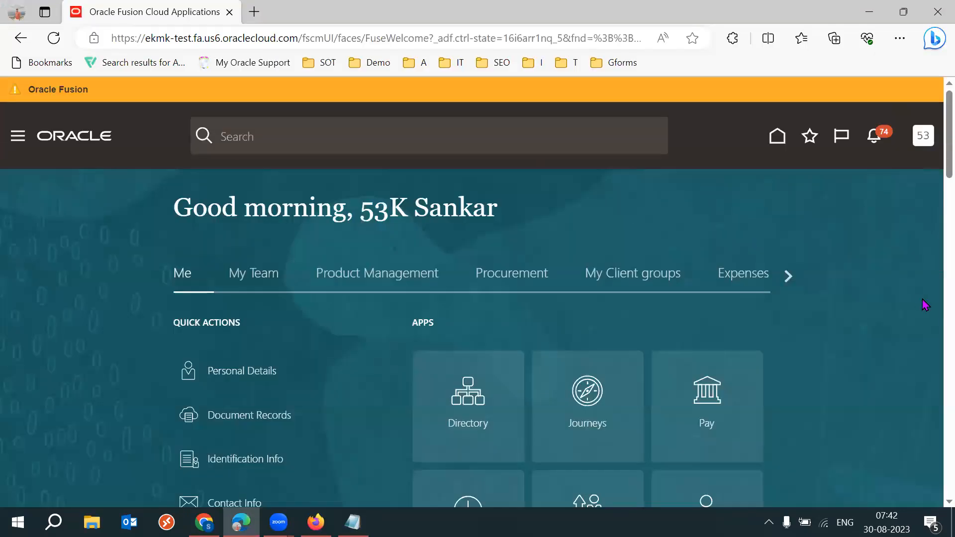
left_click(788, 277)
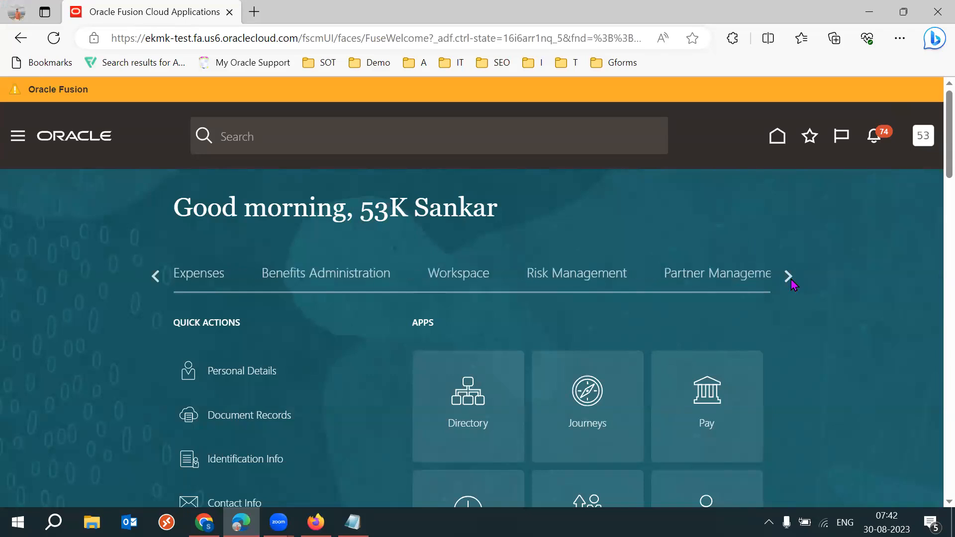
left_click(789, 277)
left_click(788, 277)
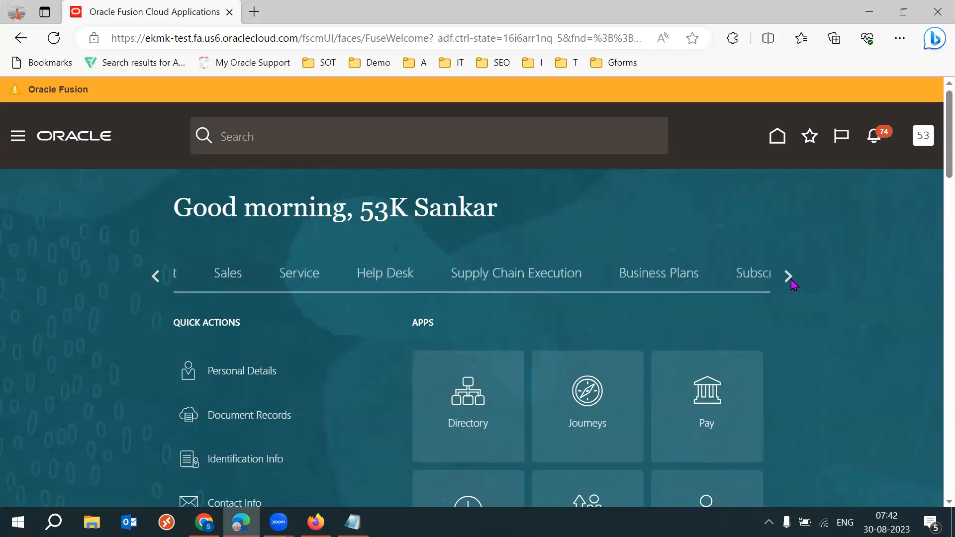
left_click(674, 283)
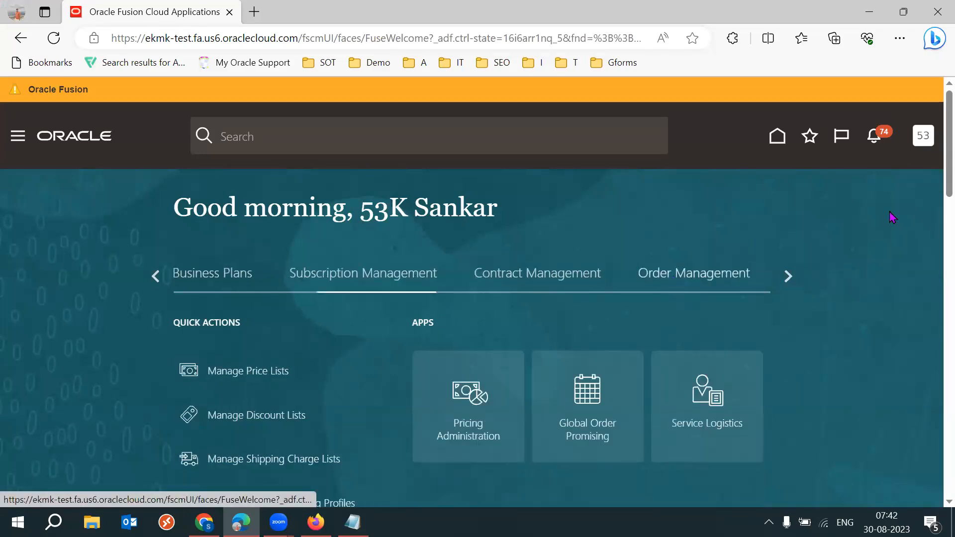
scroll(934, 201, "down", 2)
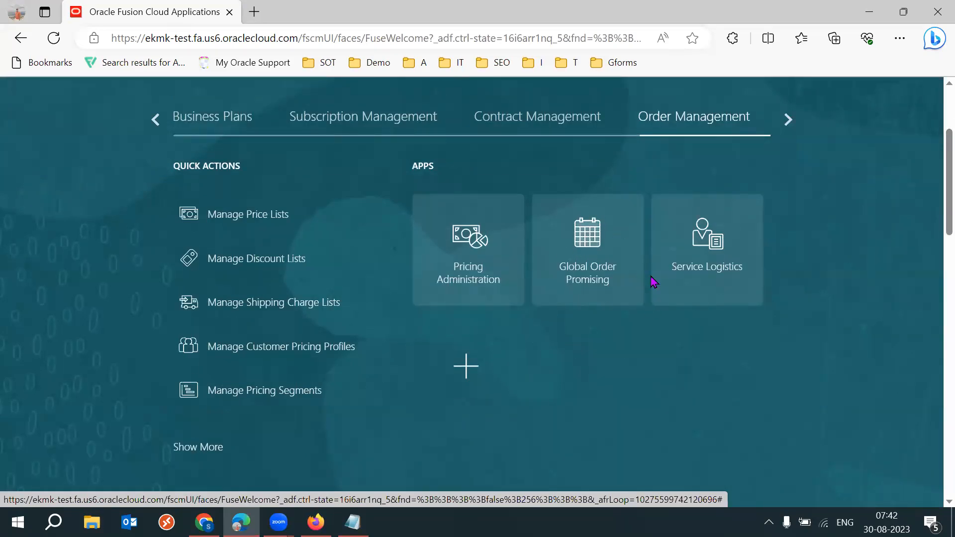
left_click(580, 253)
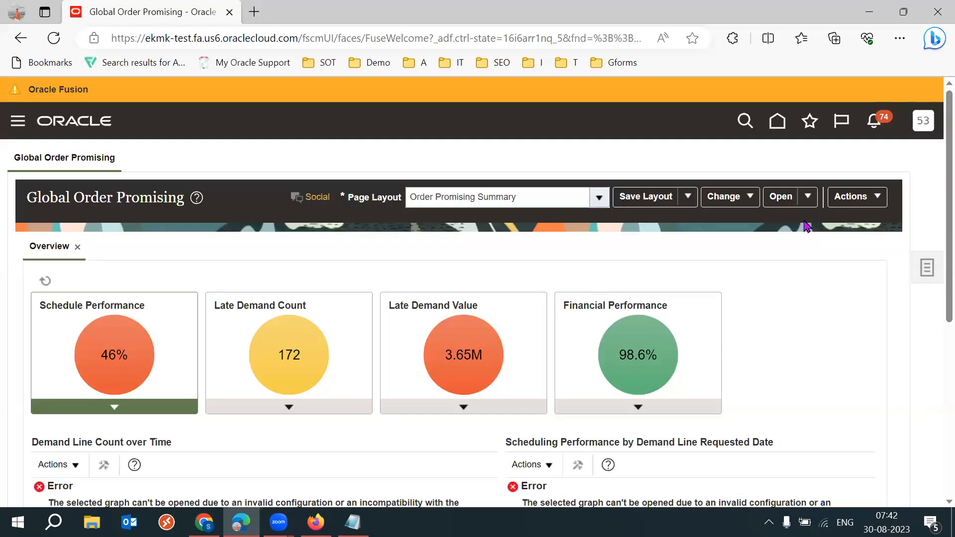
Open Collect Planning Data from the order promising tasks and show the browser in full screen
left_click(924, 265)
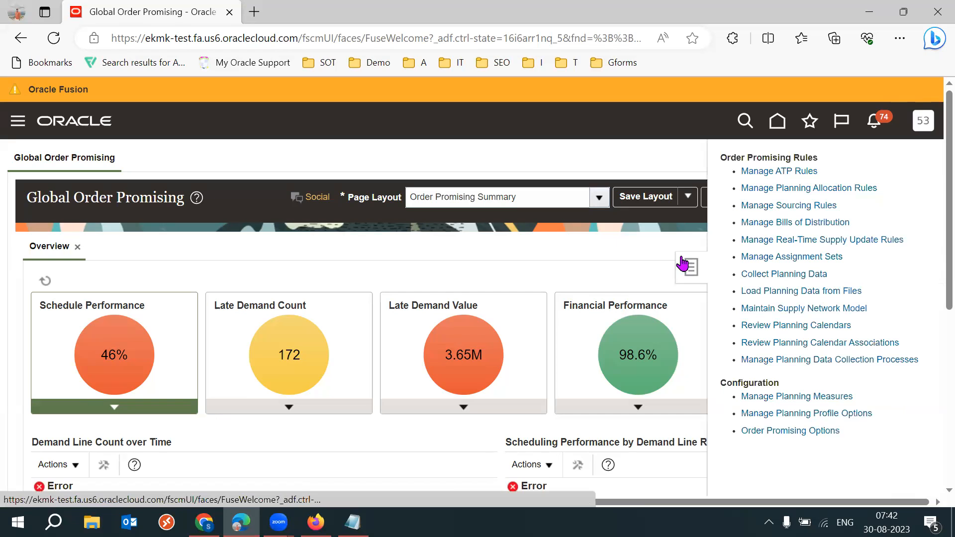
left_click(774, 275)
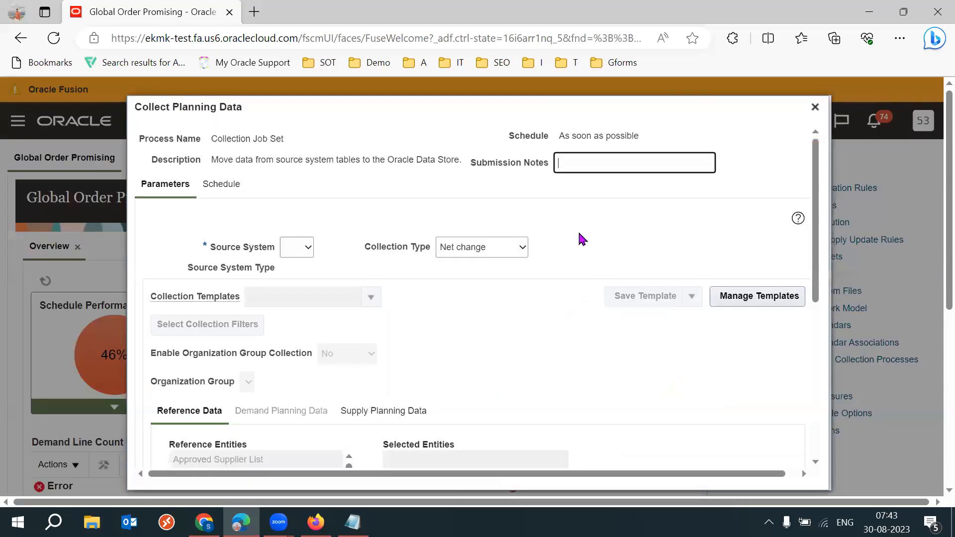
key("F11")
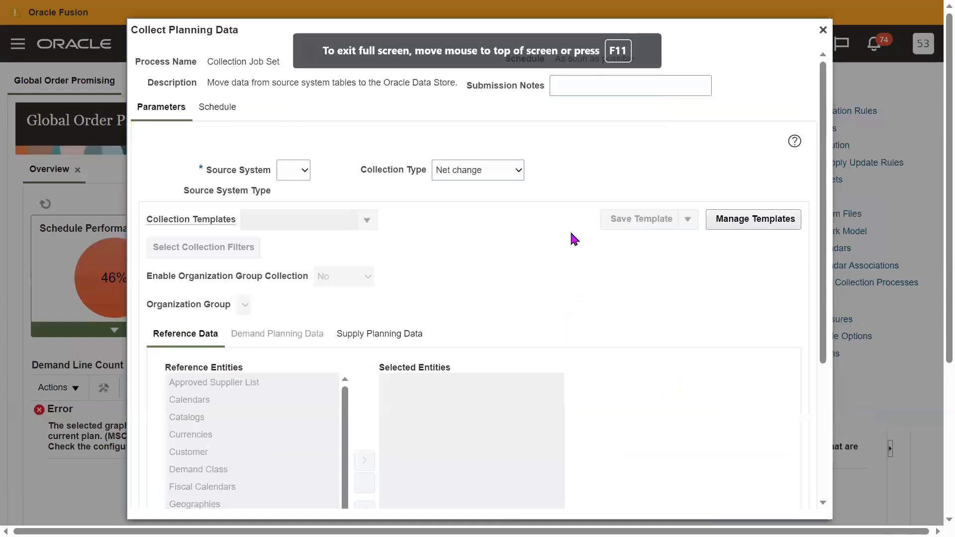
Set the Source System to OPS for the planning data collection
left_click(297, 178)
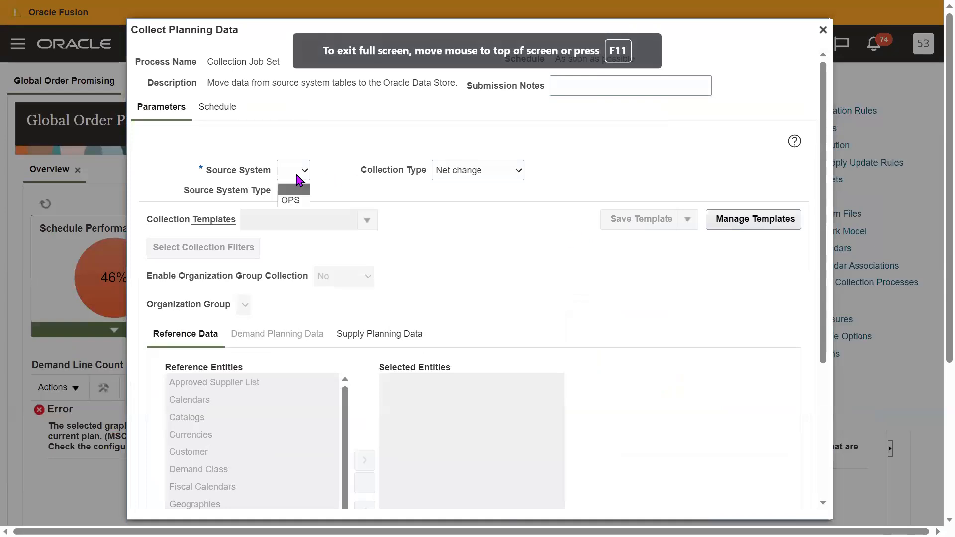
left_click(293, 201)
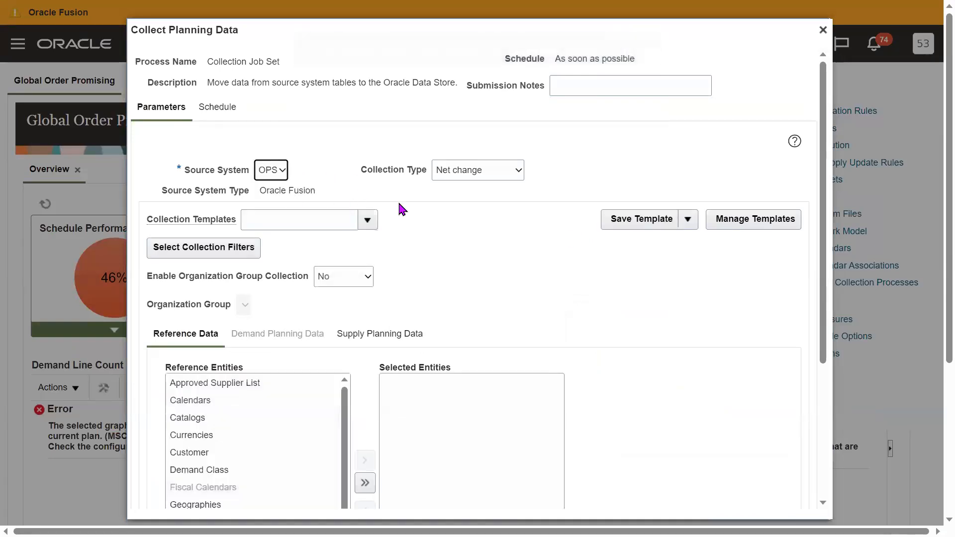
left_click_drag(185, 170, 249, 174)
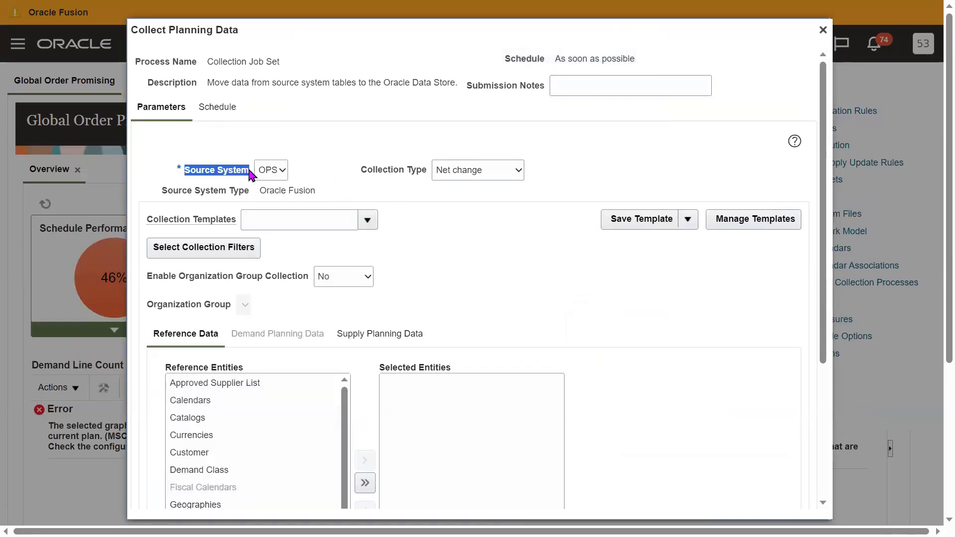
left_click(279, 174)
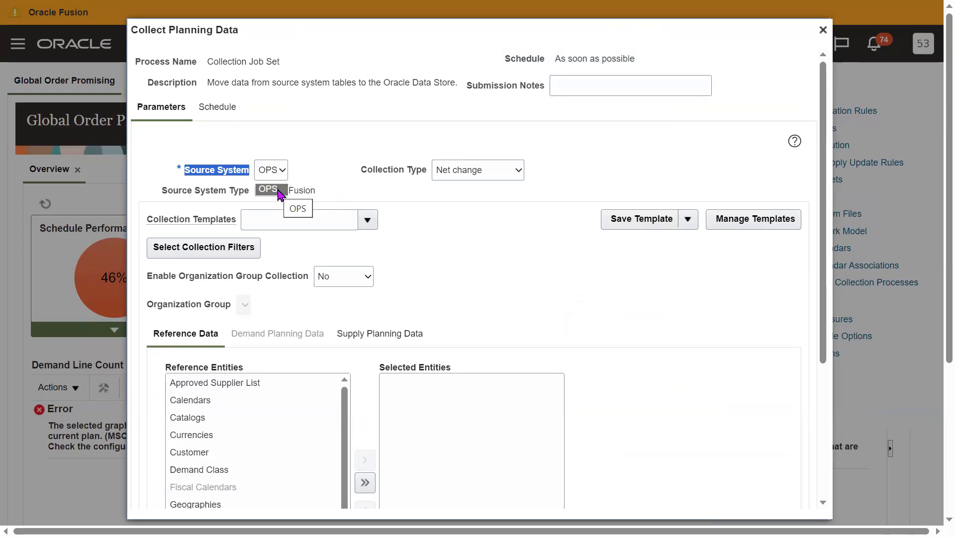
left_click(278, 191)
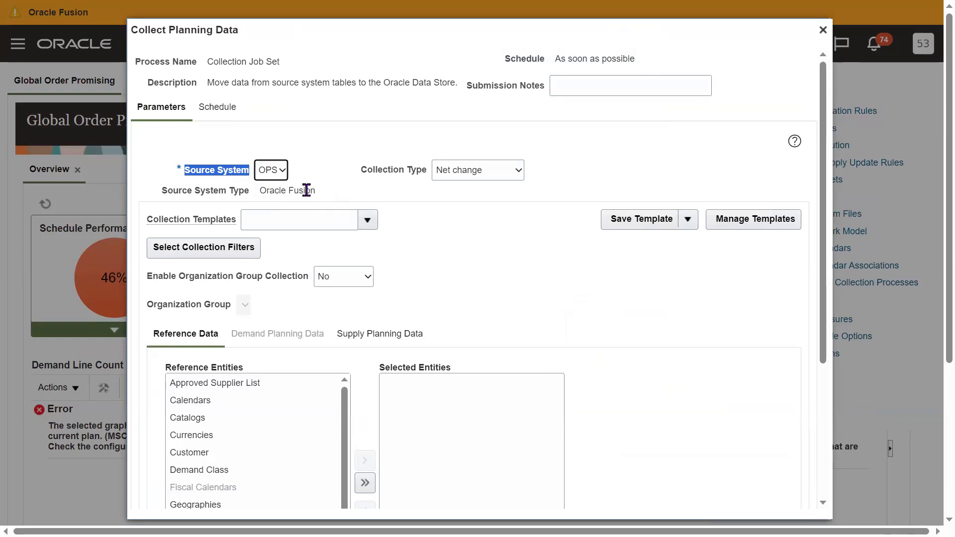
left_click_drag(274, 191, 296, 196)
left_click(499, 252)
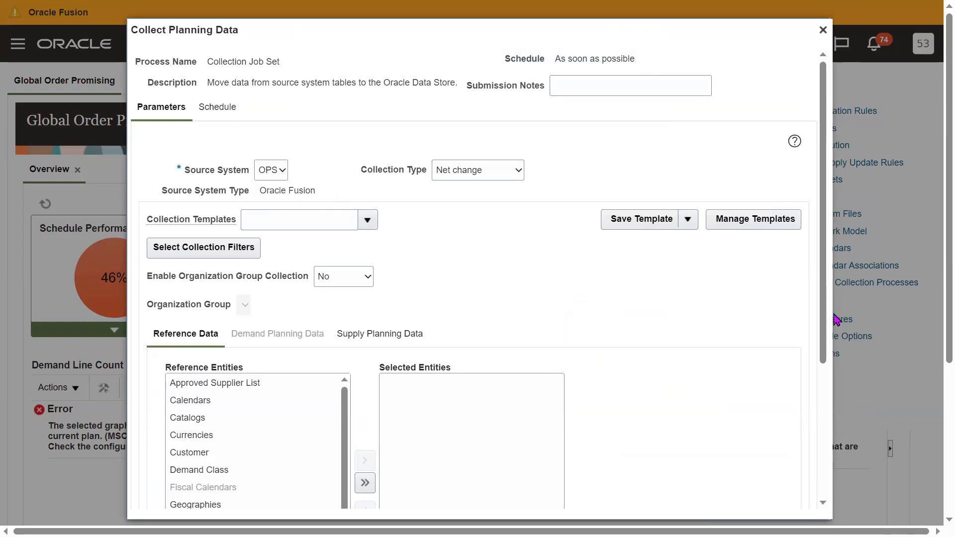
Add Customer, Items and Item Subinventories to the selected reference entities
left_click_drag(827, 319, 825, 420)
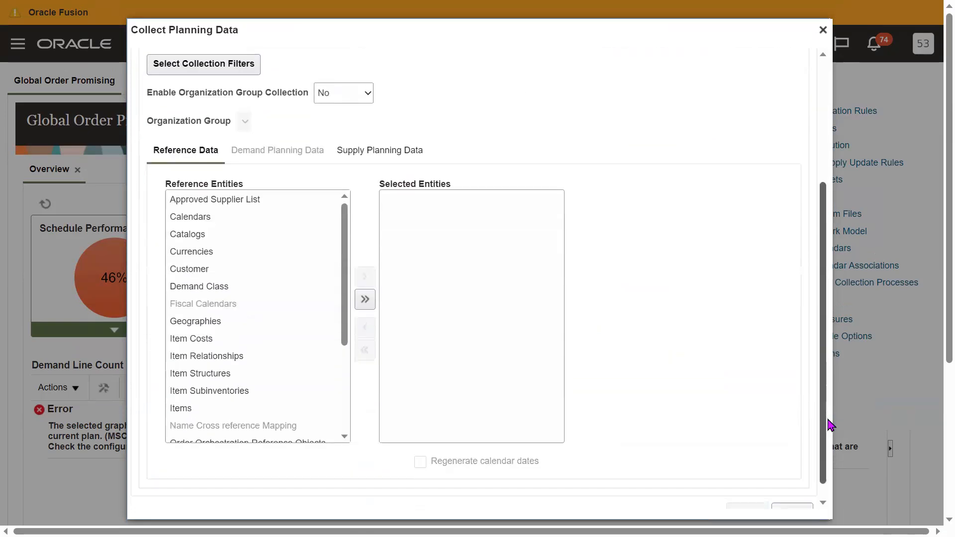
left_click_drag(347, 267, 347, 250)
left_click(218, 273)
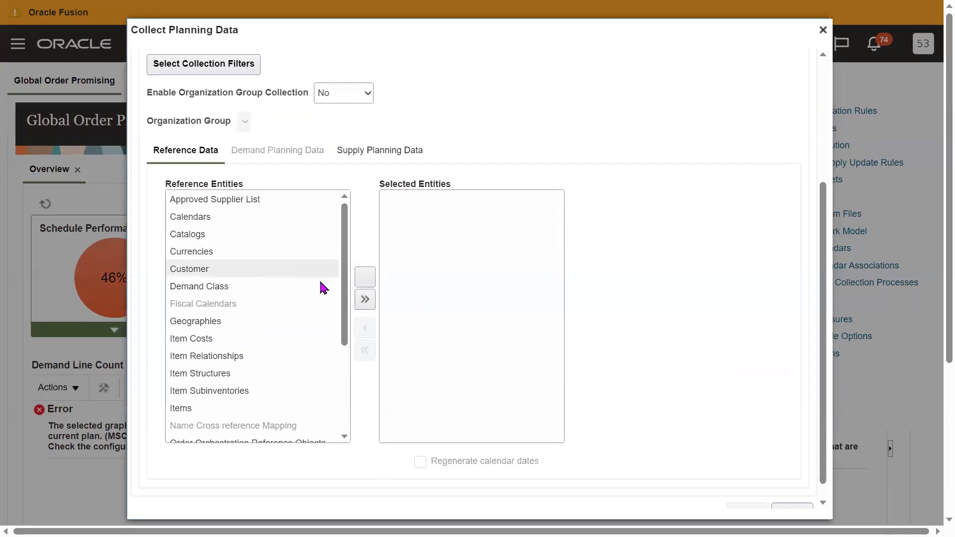
left_click(364, 277)
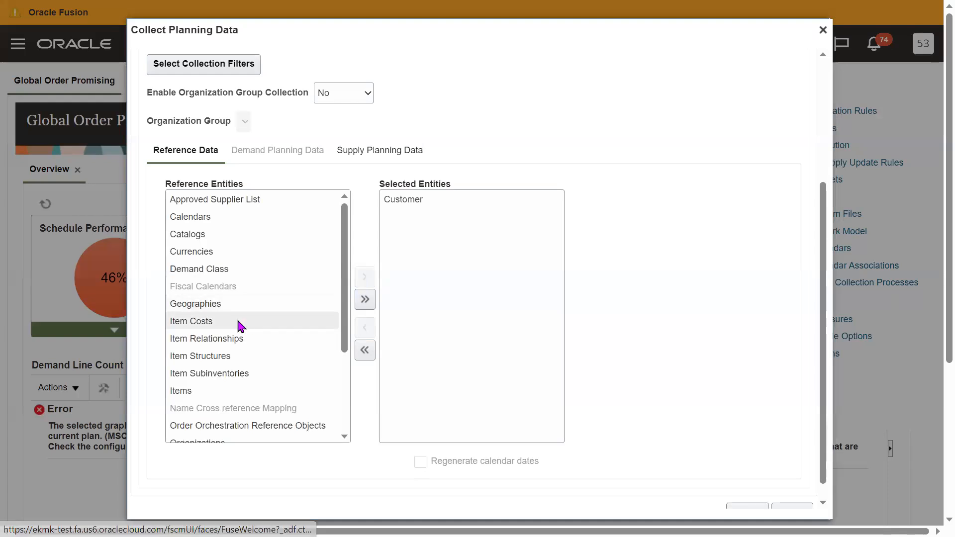
left_click(204, 391)
left_click(365, 282)
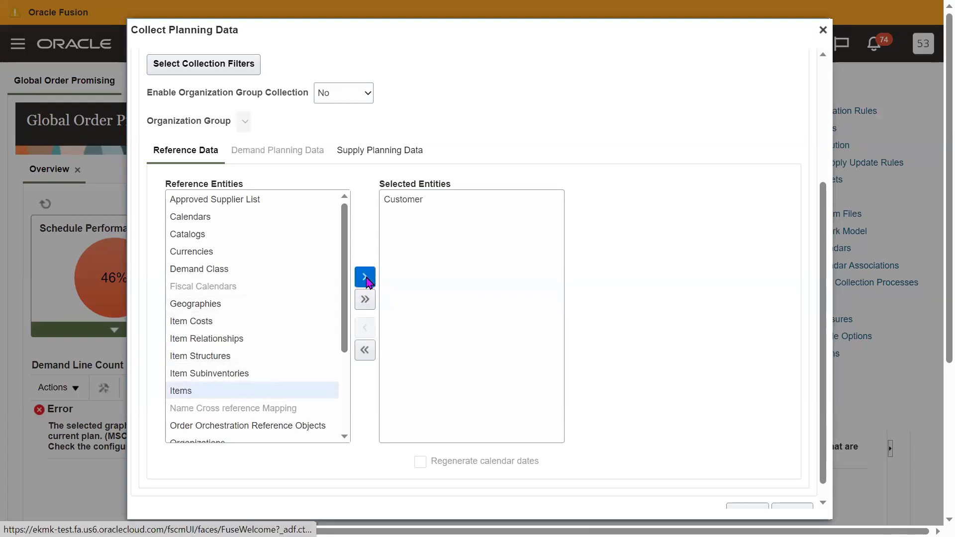
left_click(232, 381)
left_click(365, 277)
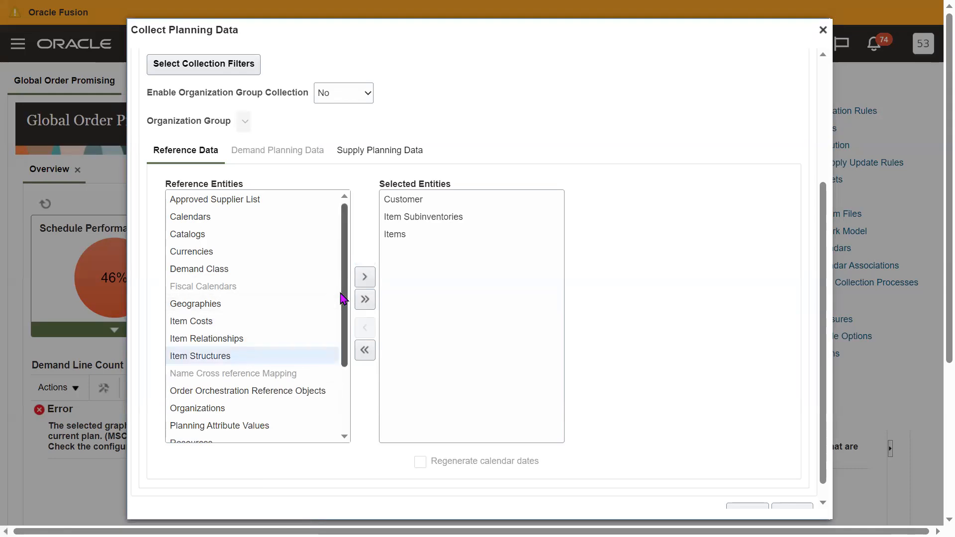
Add Item Structures, Item Costs, Organizations and Shipping Methods to the selected reference entities
left_click(365, 277)
left_click(244, 322)
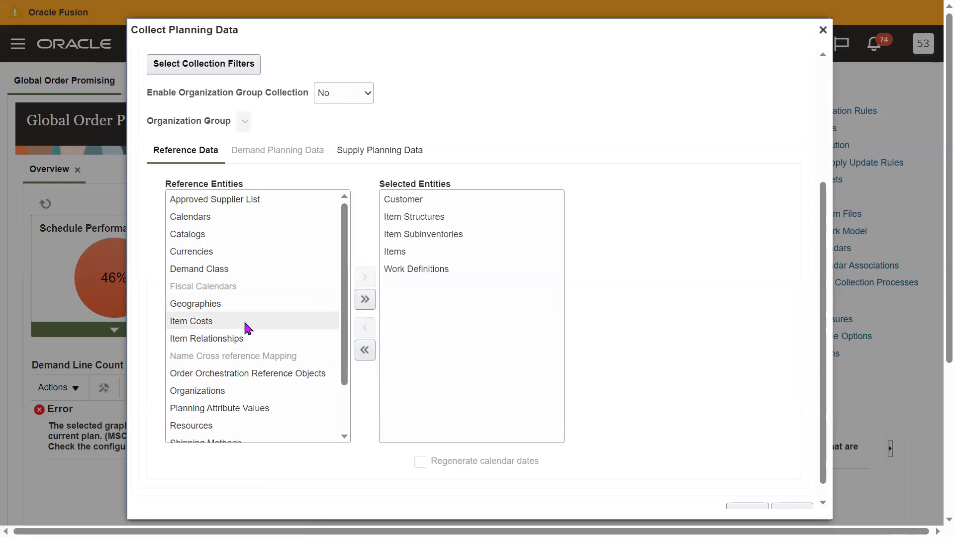
left_click(368, 278)
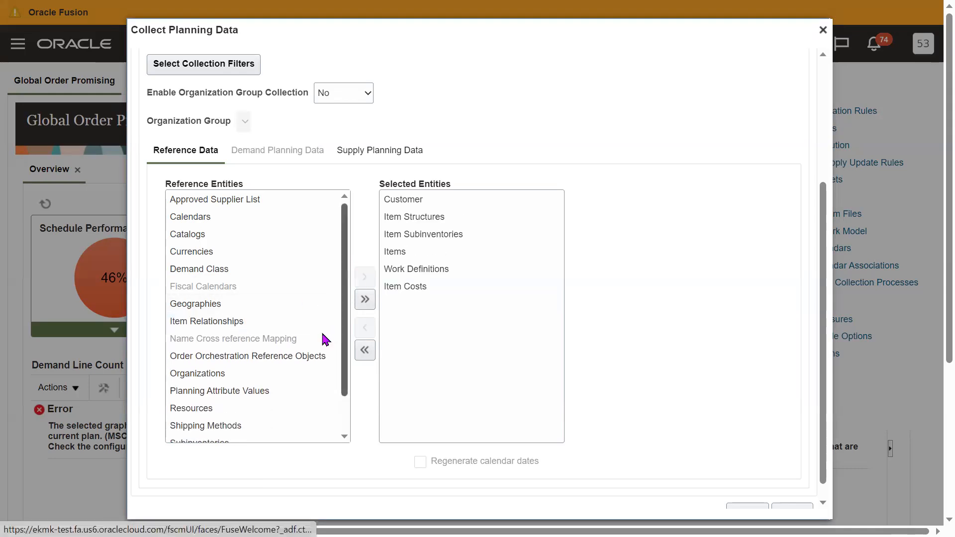
left_click(241, 374)
left_click(367, 277)
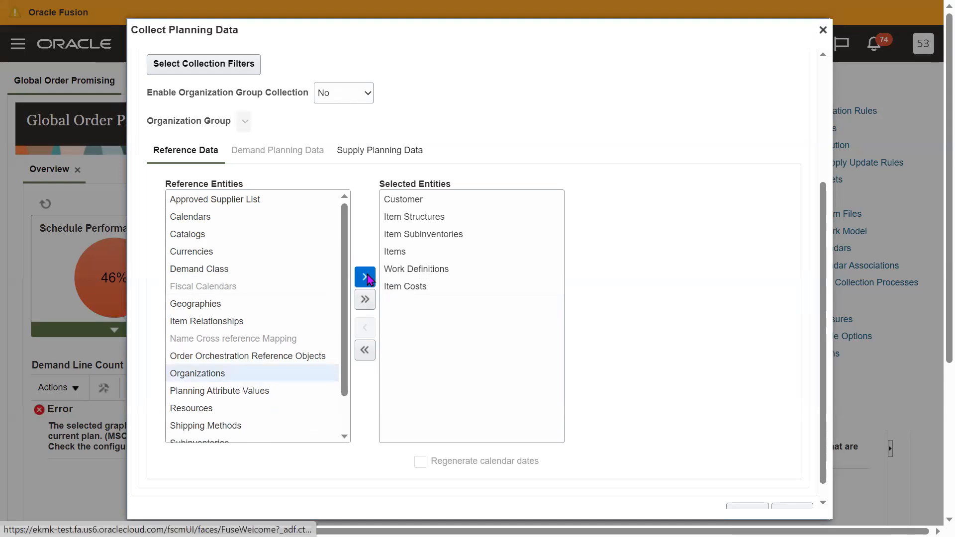
left_click(230, 409)
left_click(365, 277)
scroll(324, 378, "down", 1)
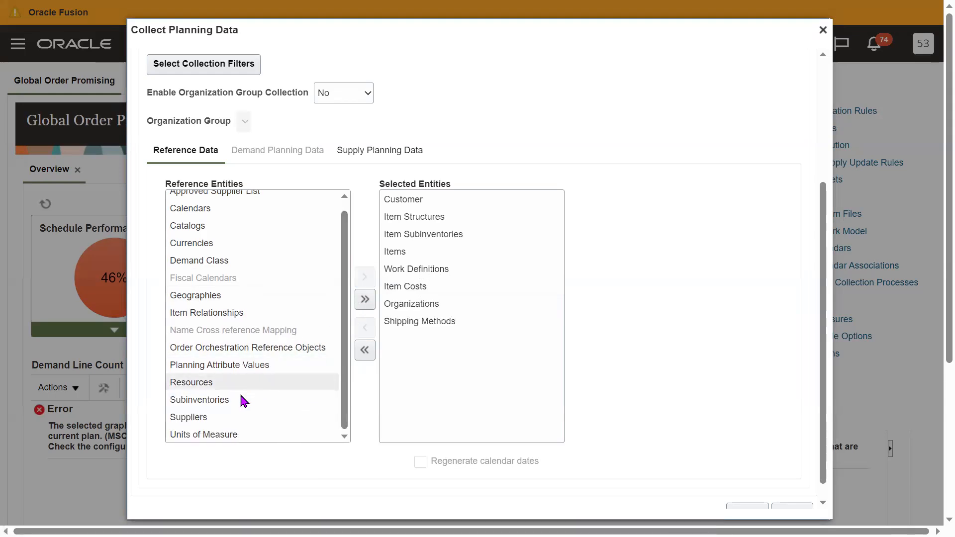
Add all remaining reference entities to the selection and remove all of them again
left_click(242, 399)
left_click(224, 420)
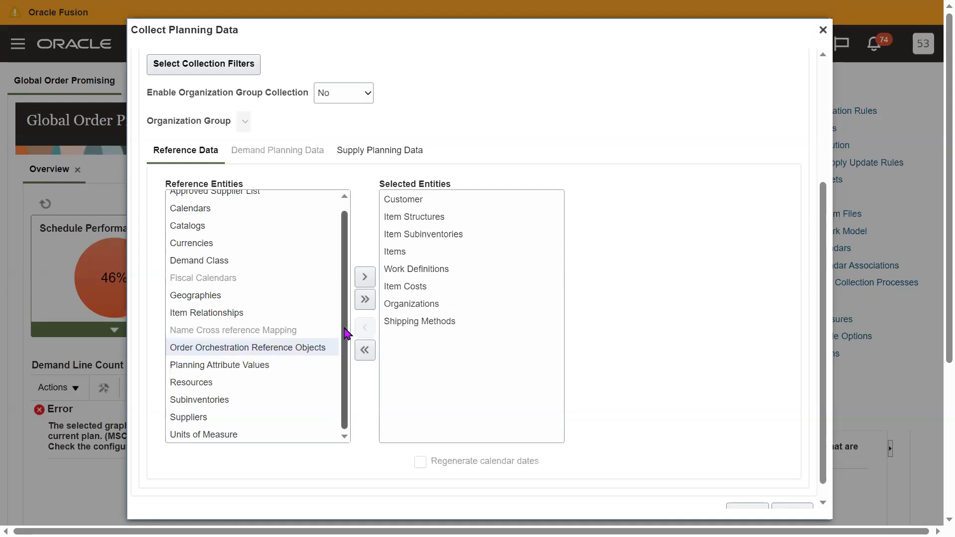
scroll(324, 278, "up", 1)
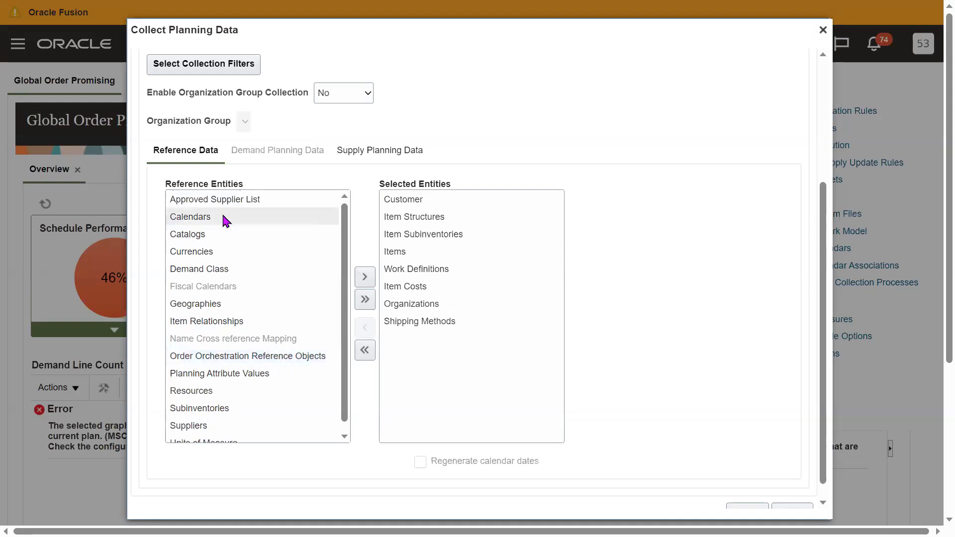
left_click(209, 239)
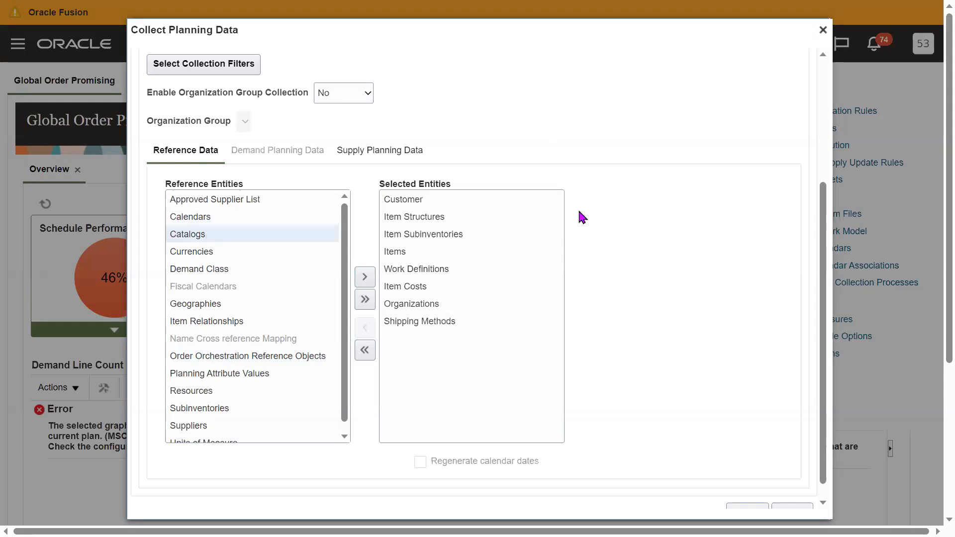
left_click(366, 301)
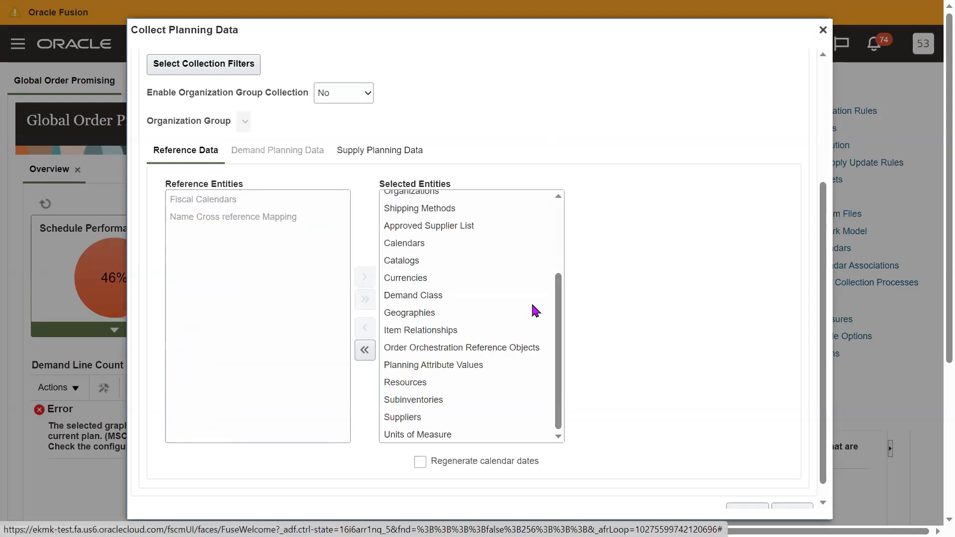
left_click(364, 350)
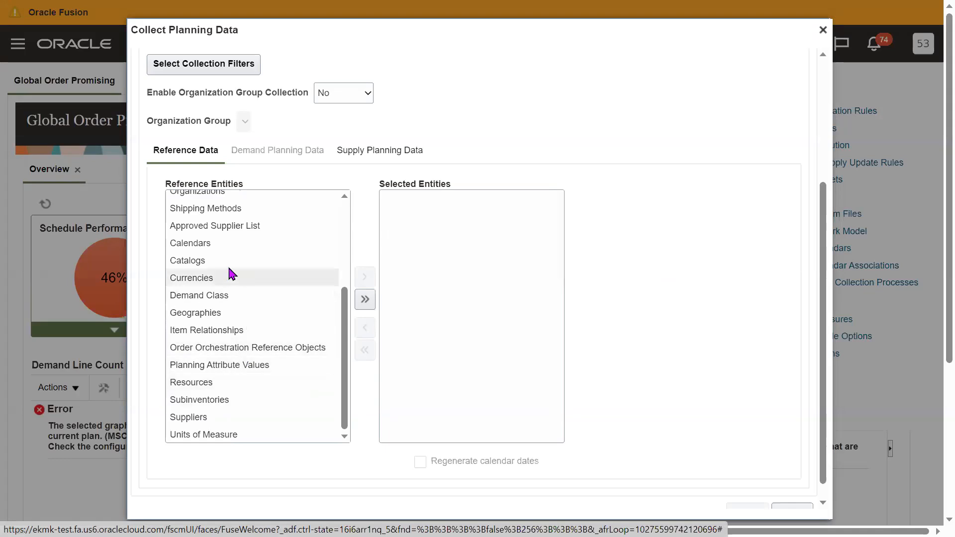
Add only Organizations to the selected reference entities and clear the selection again
left_click_drag(348, 391, 355, 358)
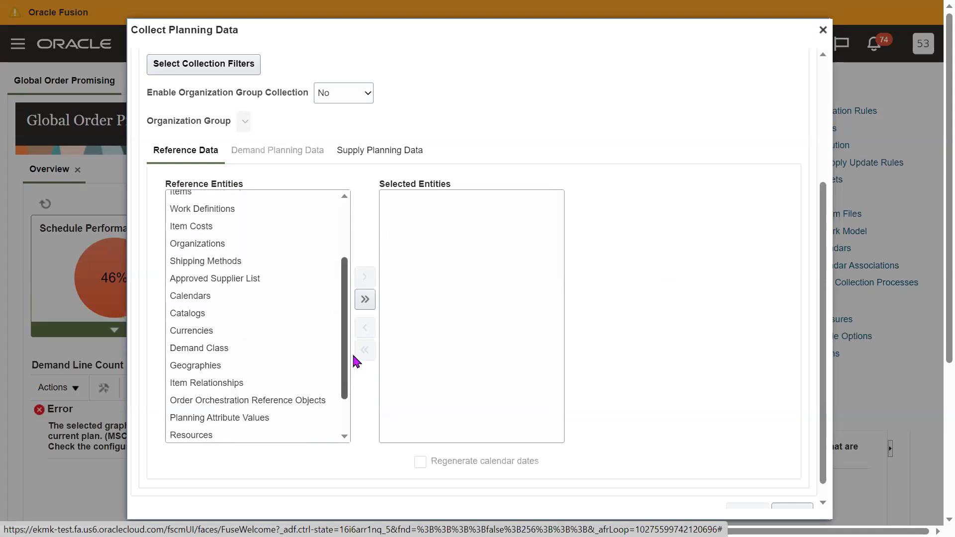
left_click(318, 246)
left_click(363, 278)
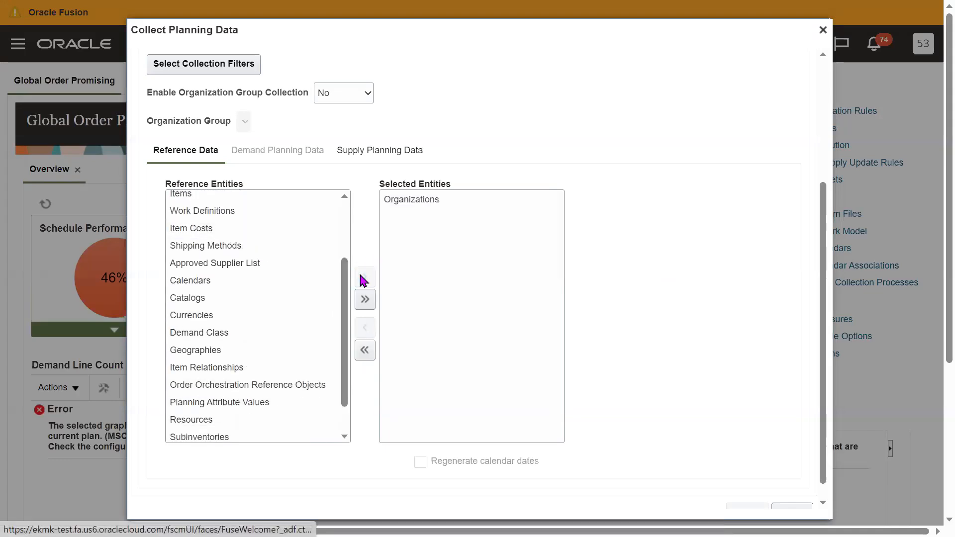
left_click(365, 351)
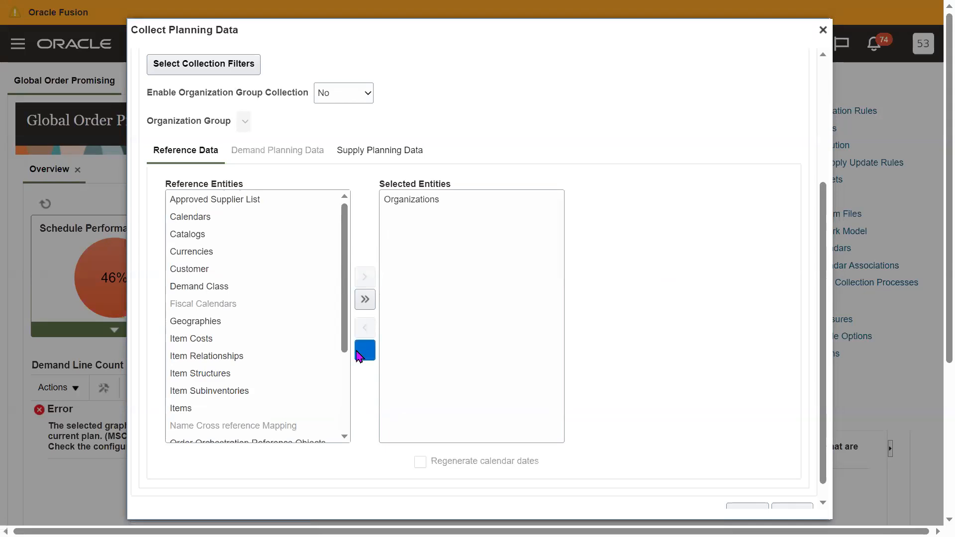
Add Units of Measure and all the other available reference entities to the selected entities
left_click(209, 400)
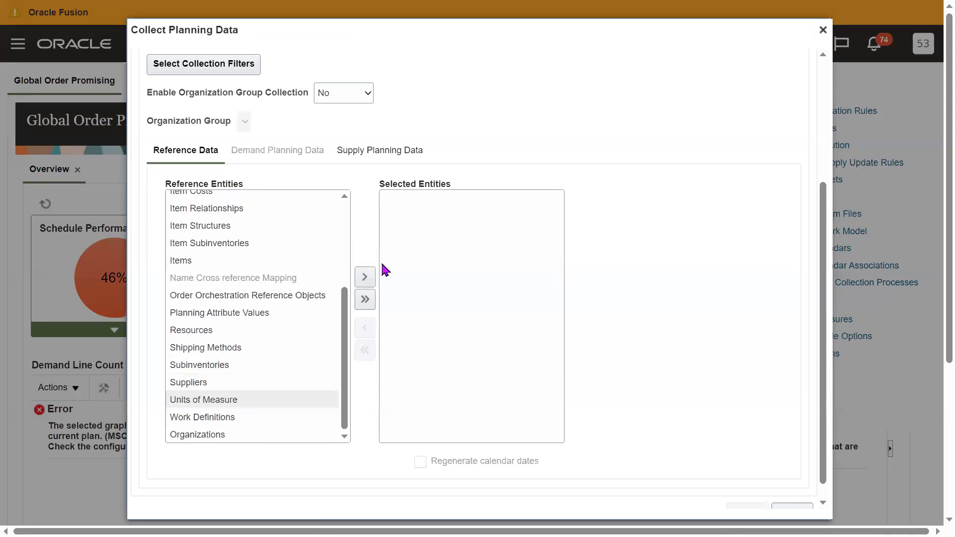
left_click(364, 277)
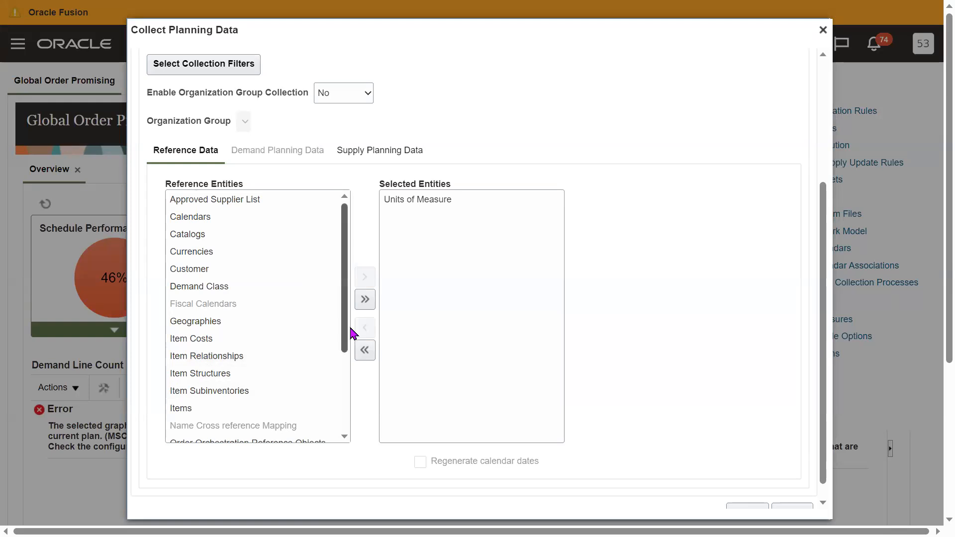
left_click(365, 299)
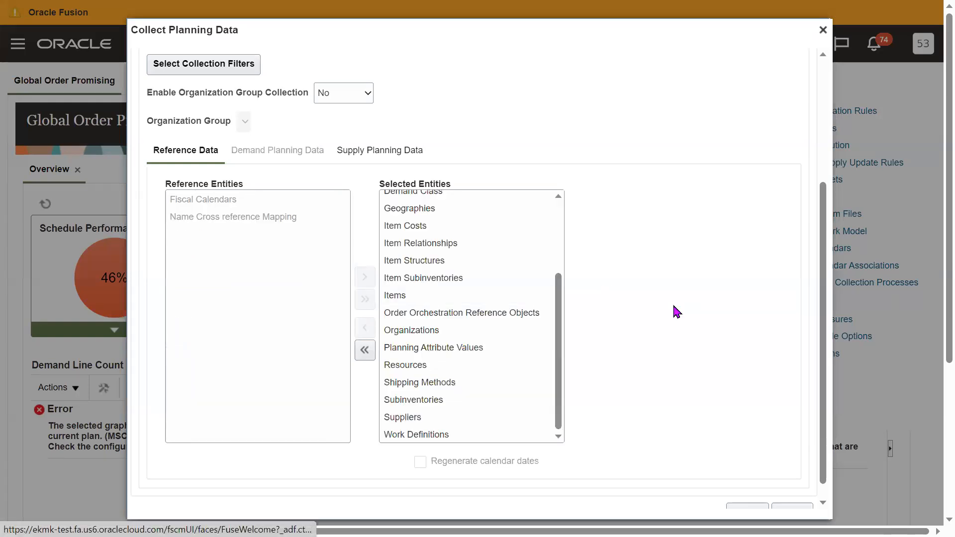
Add Purchase Orders and Requisitions, Sales orders, On Hand and all other available supply entities to the selected Supply Planning Data entities
left_click_drag(562, 289, 562, 380)
left_click_drag(557, 422, 565, 266)
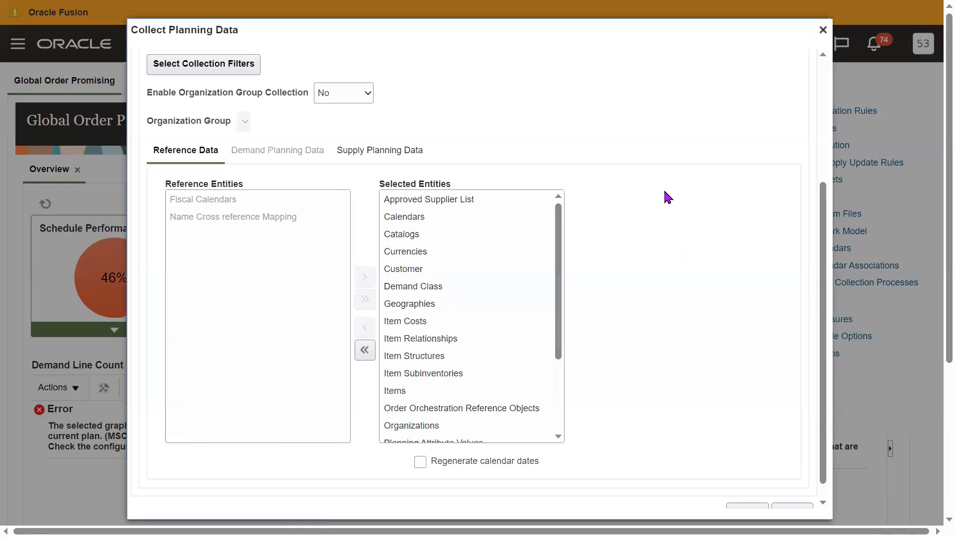
left_click(379, 151)
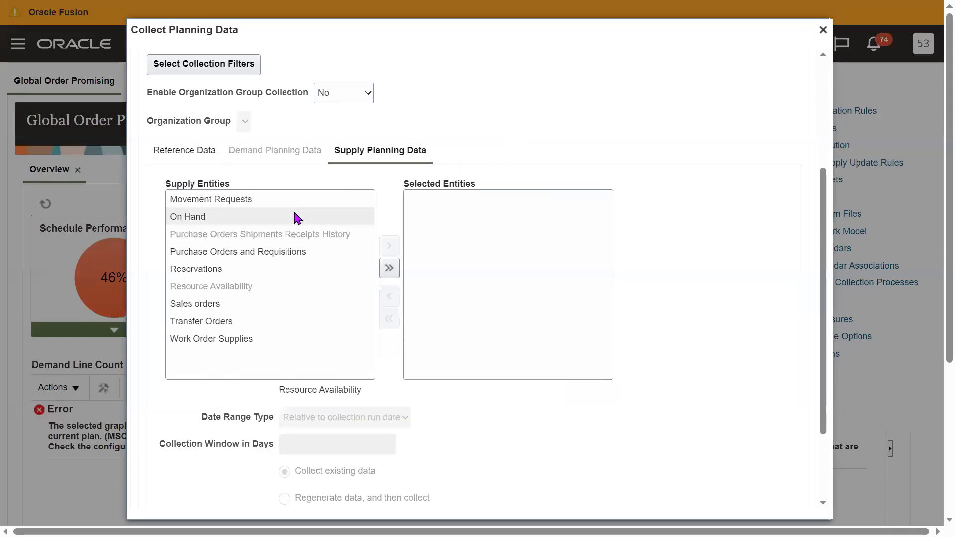
left_click(227, 255)
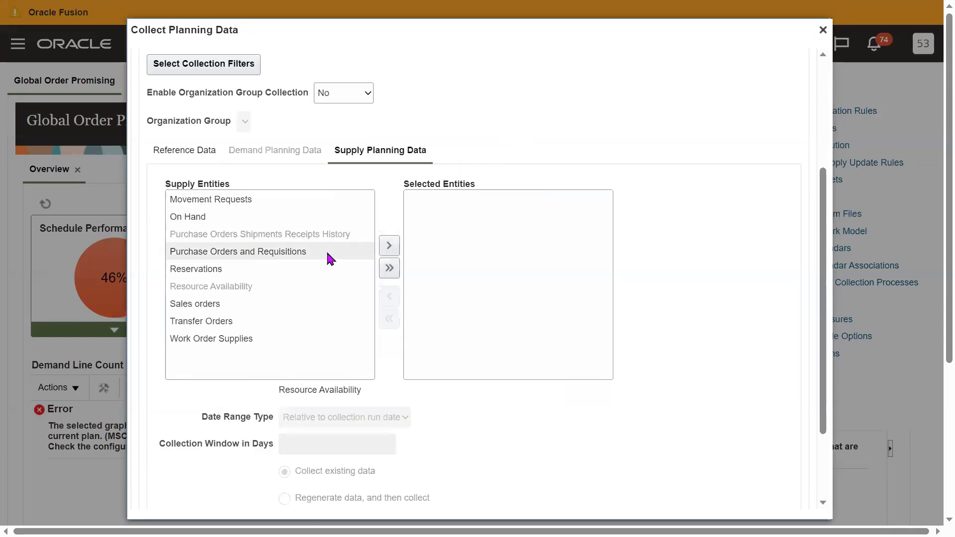
left_click(396, 249)
left_click(256, 286)
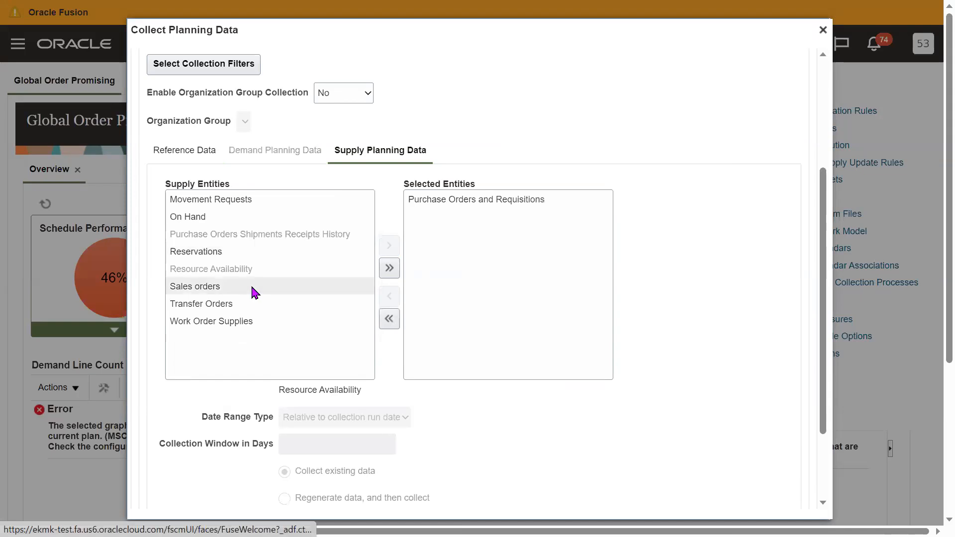
left_click(390, 246)
left_click(252, 219)
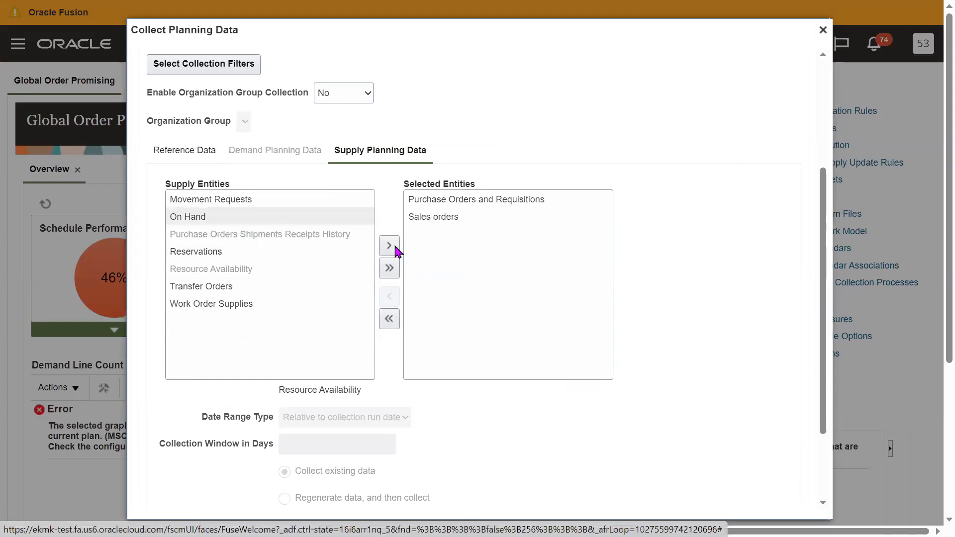
left_click(388, 246)
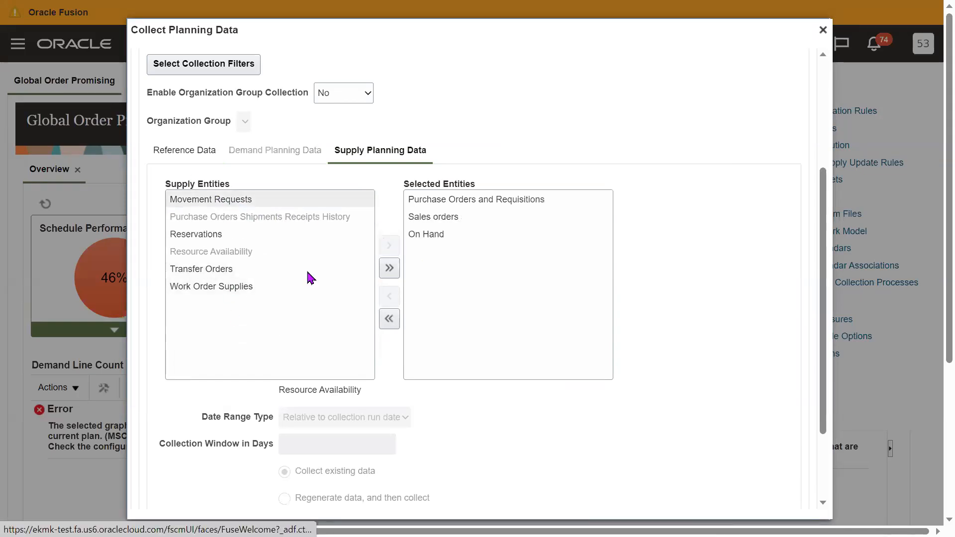
left_click(388, 268)
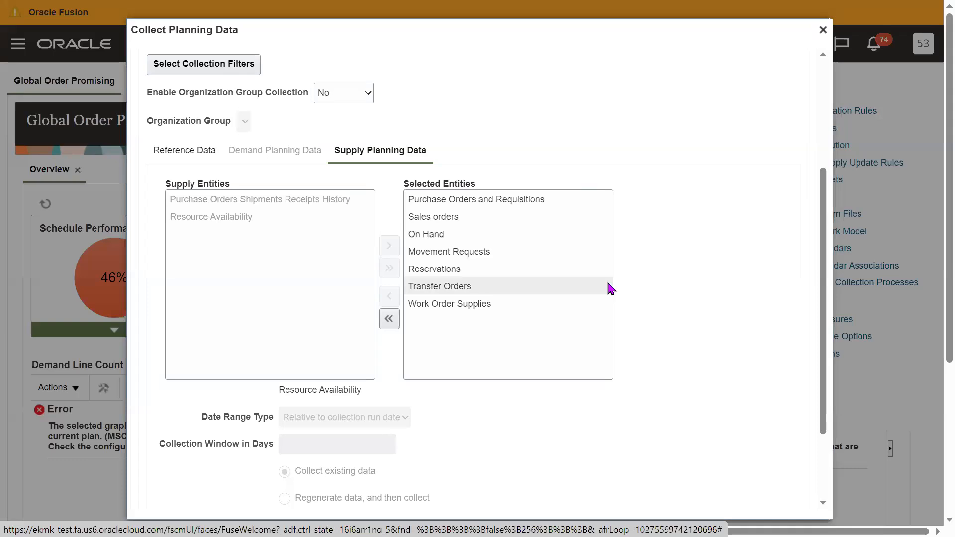
Switch to the Notepad notes and review the Collections entry linking the source system to the planning system
key("F11")
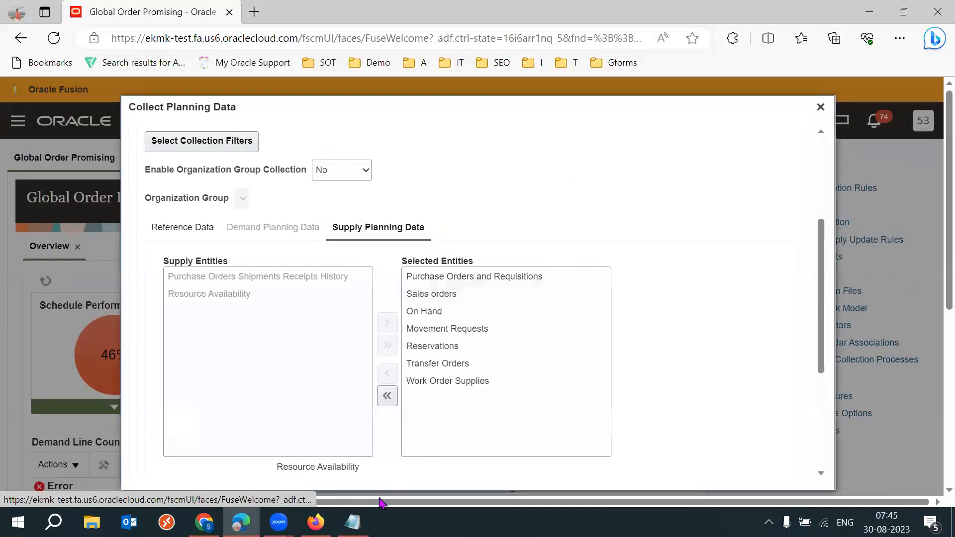
key("alt+Tab")
left_click_drag(198, 319, 276, 318)
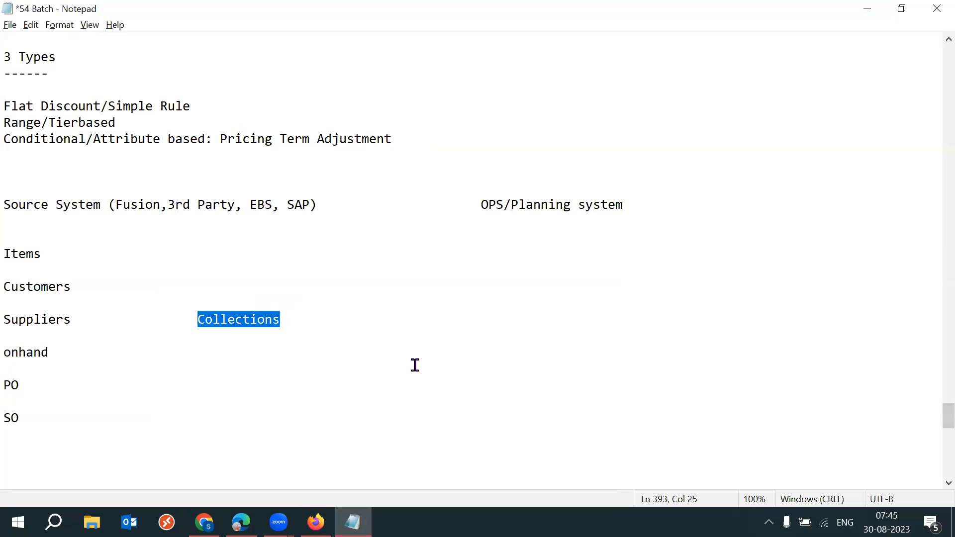
key("alt+Tab")
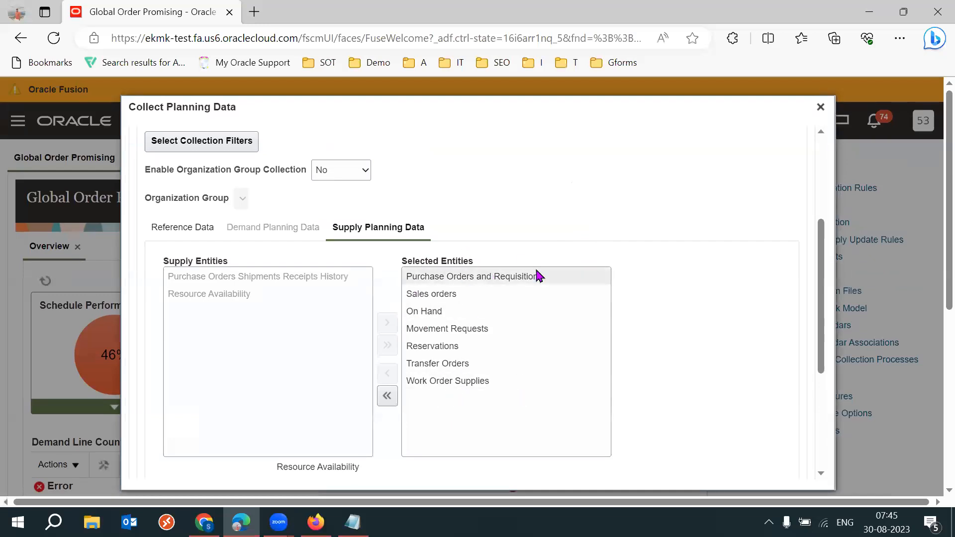
key("alt+Tab")
left_click(208, 320)
left_click_drag(192, 320, 373, 333)
left_click(275, 333)
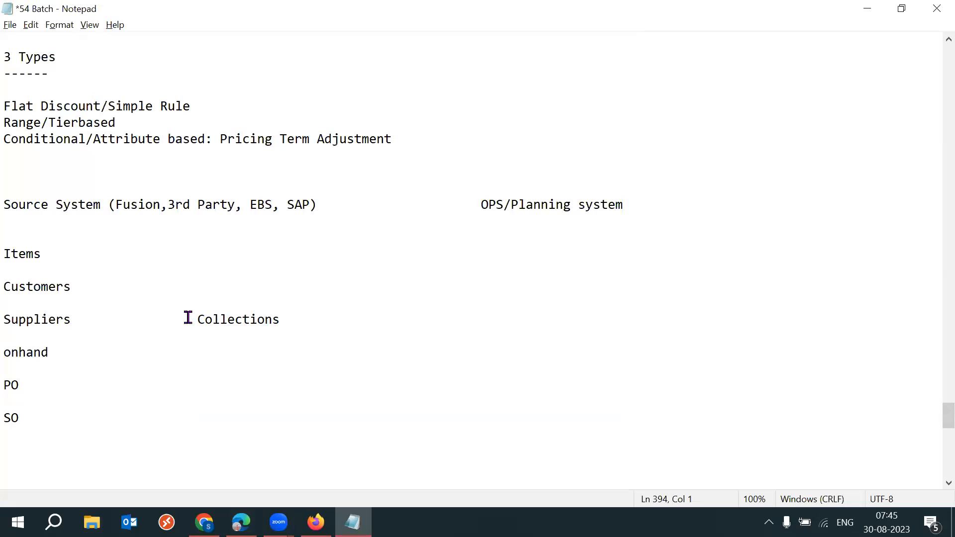
left_click_drag(188, 319, 291, 320)
left_click(279, 335)
left_click_drag(187, 323, 284, 323)
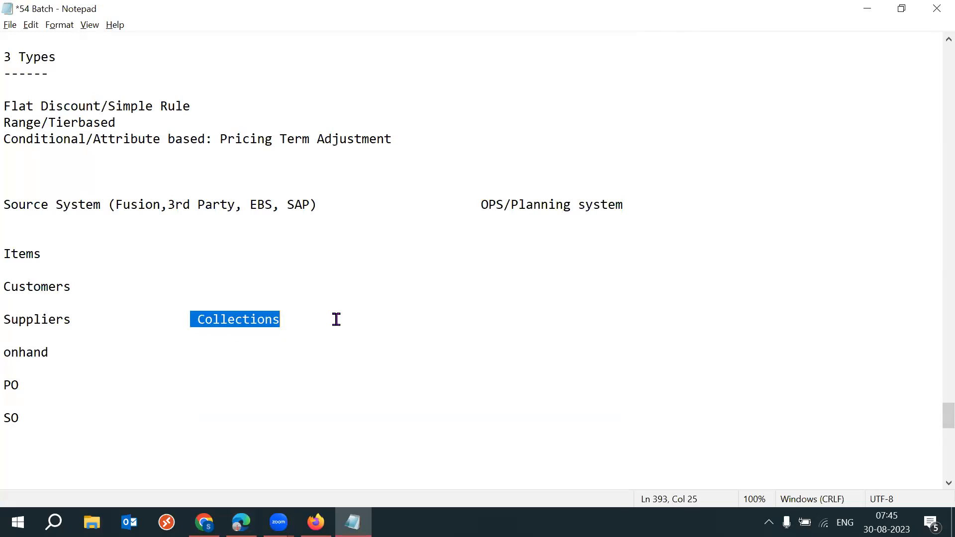
left_click(312, 320)
left_click_drag(186, 320, 284, 321)
Move the OPS/Planning system heading closer to the Source System heading by removing blank space before it
left_click_drag(481, 206, 629, 203)
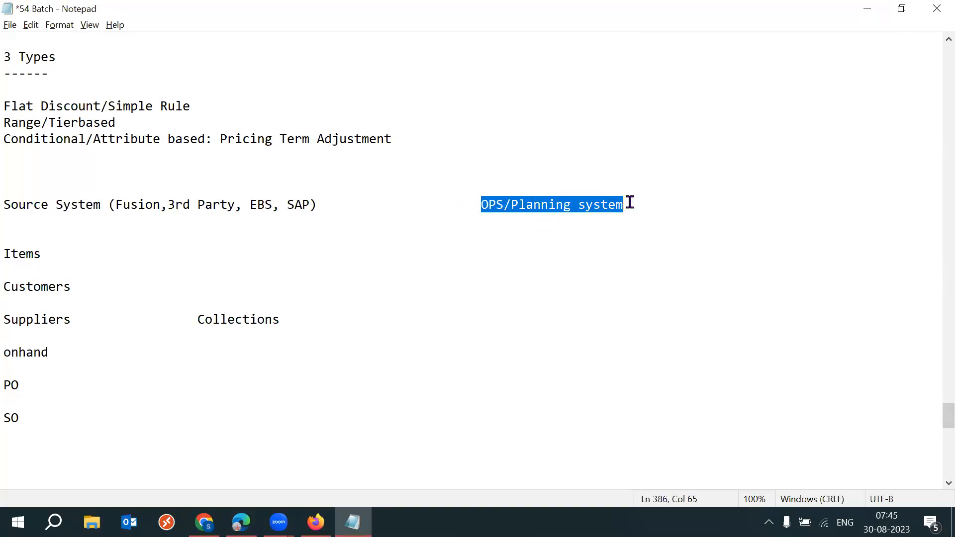
left_click(477, 211)
key("BackSpace")
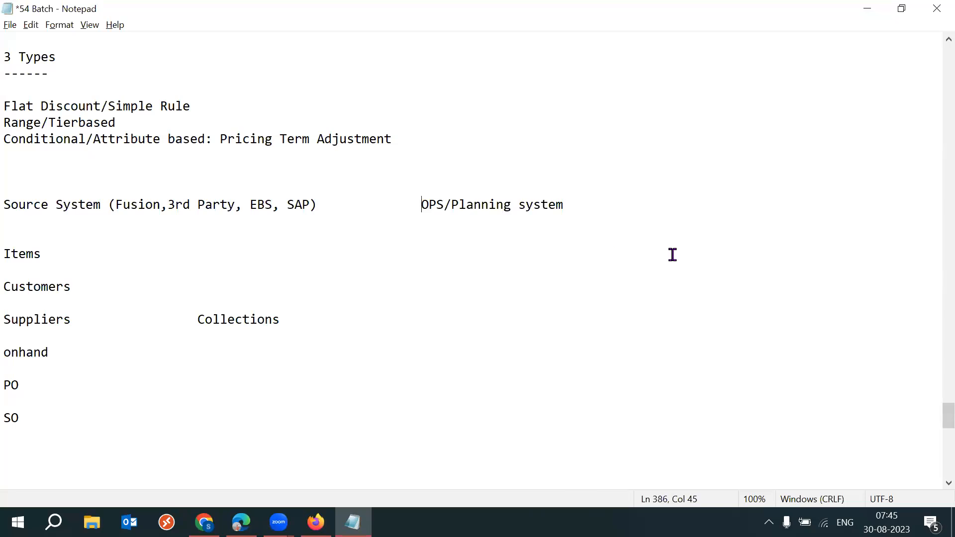
Add the table name EGP_system_Item_b beside Items in the source system notes
left_click_drag(278, 321, 189, 319)
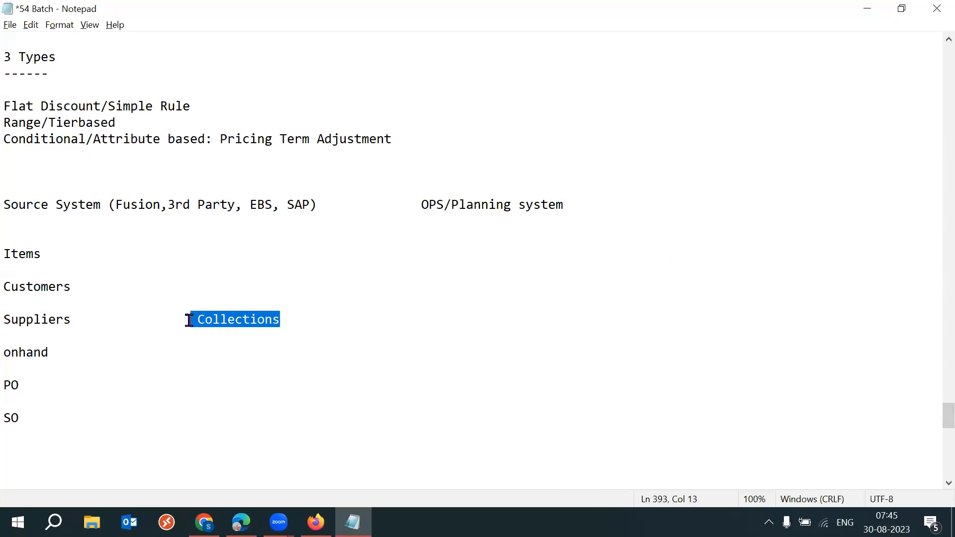
left_click(45, 254)
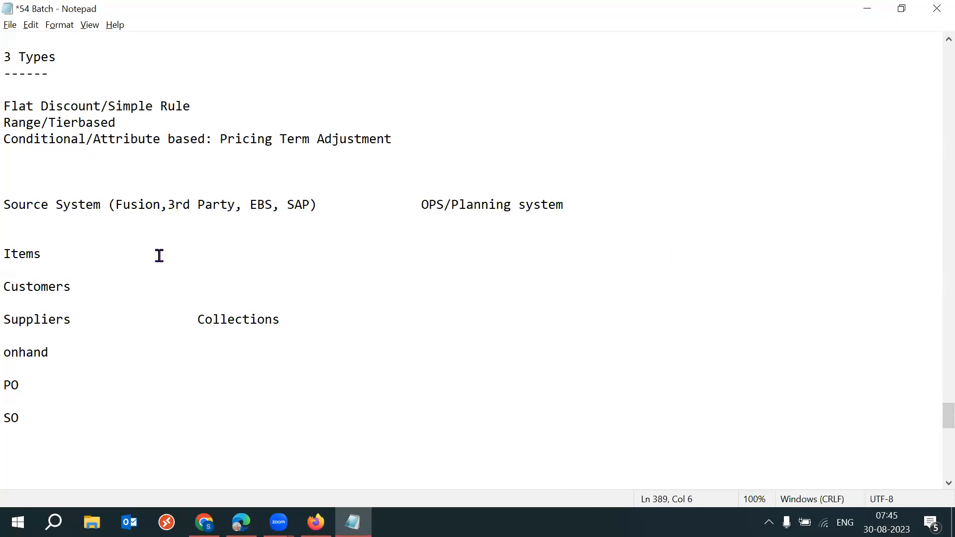
double_click(12, 255)
left_click(37, 255)
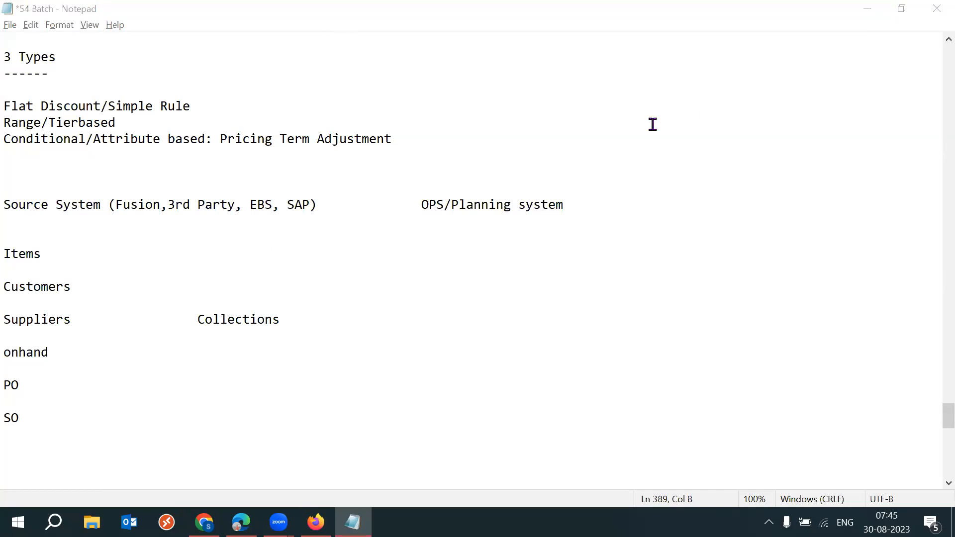
left_click(152, 242)
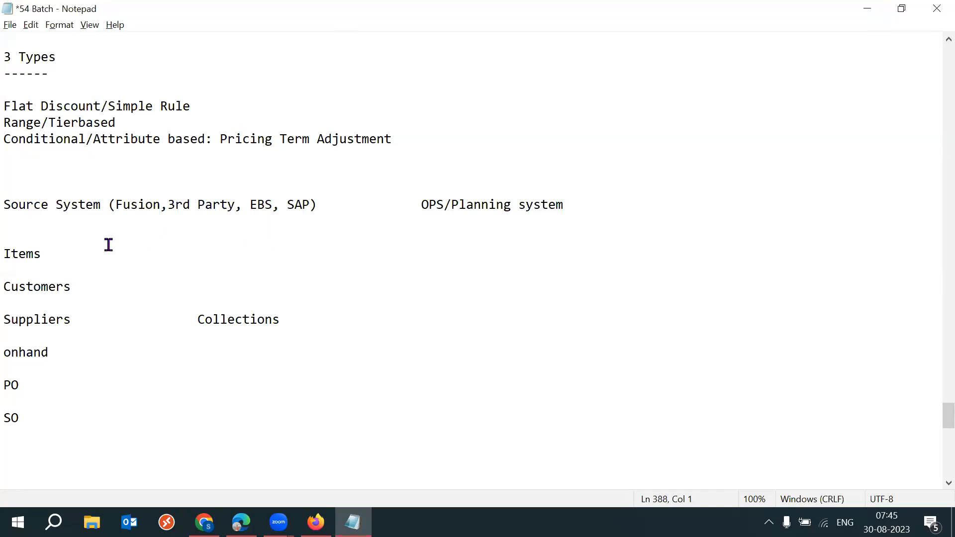
left_click(80, 252)
type("EGP_system_Item_b")
left_click(191, 321)
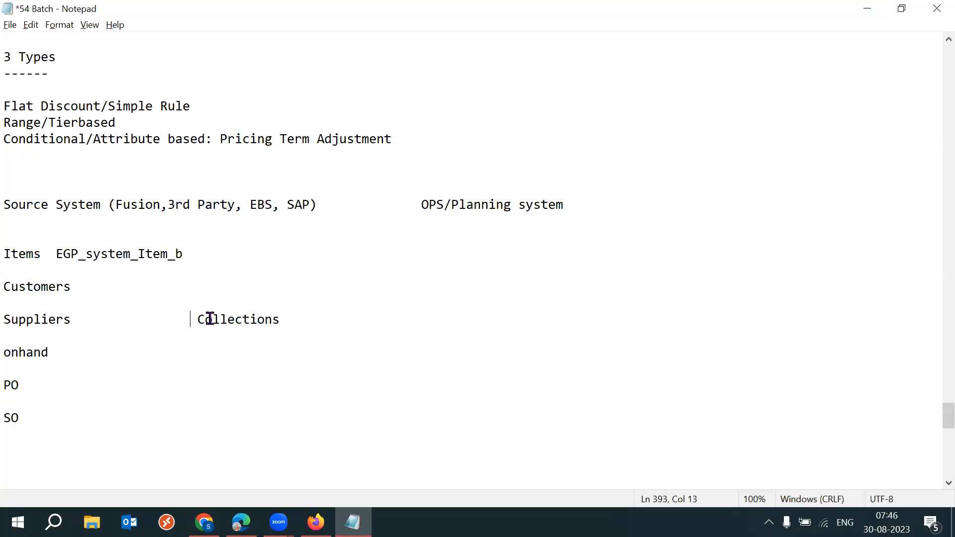
left_click_drag(209, 318, 284, 319)
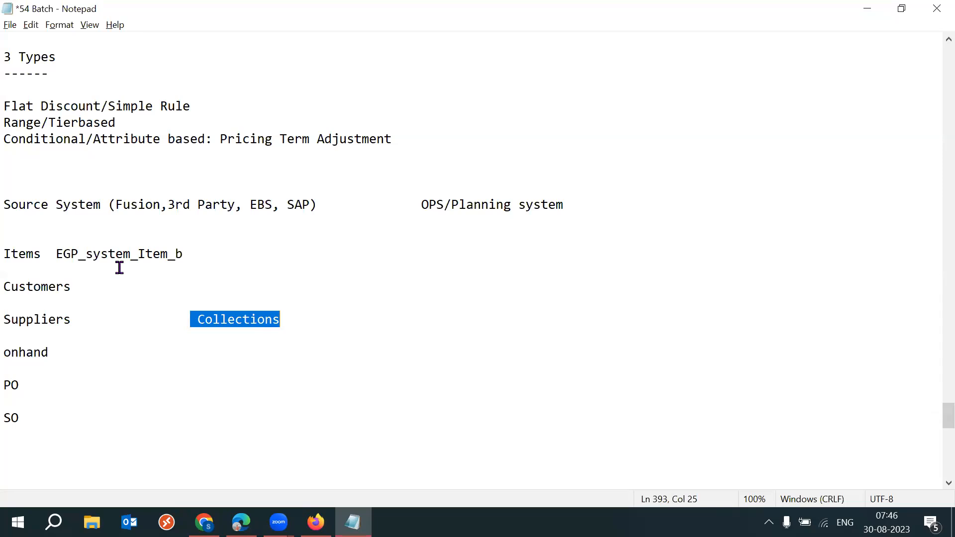
left_click_drag(50, 254, 191, 261)
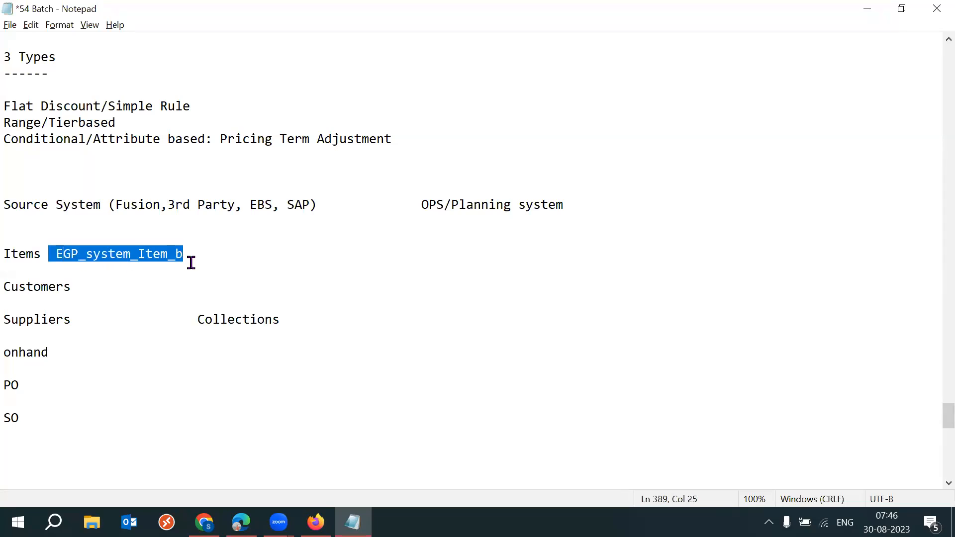
left_click_drag(40, 256, 195, 252)
left_click_drag(190, 319, 294, 324)
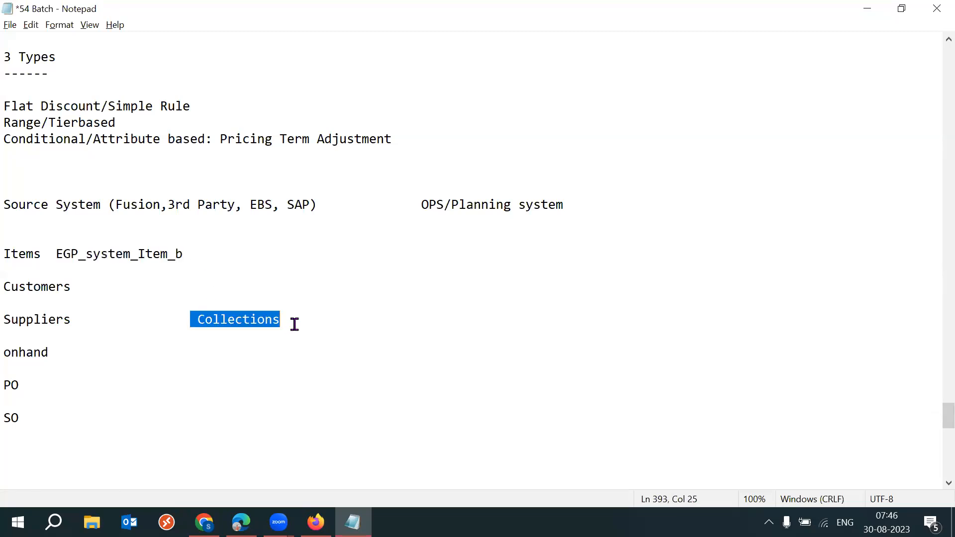
Copy the Items table name beneath the OPS/Planning system heading with the prefix MSP_, giving MSP_ EGP_system_Item_b
left_click_drag(49, 253, 211, 257)
key("ctrl+c")
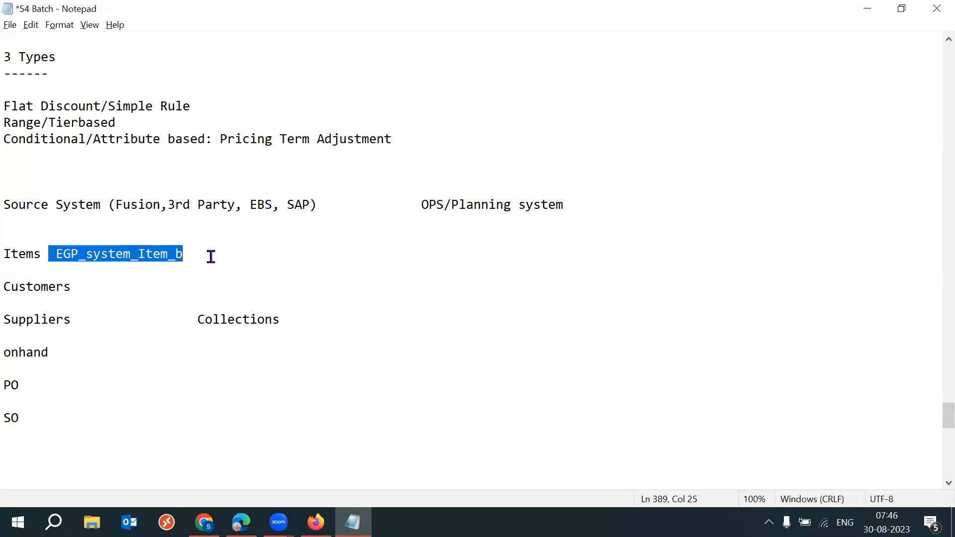
left_click(203, 256)
key("Tab")
key("Tab")
key("Tab")
key("Tab")
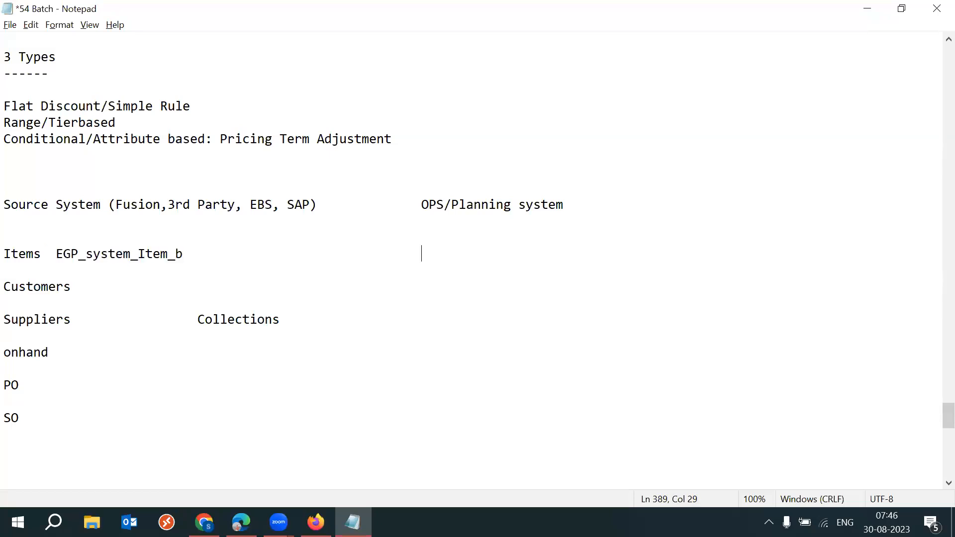
type("MSP")
key("BackSpace")
key("BackSpace")
type("SP_")
key("ctrl+v")
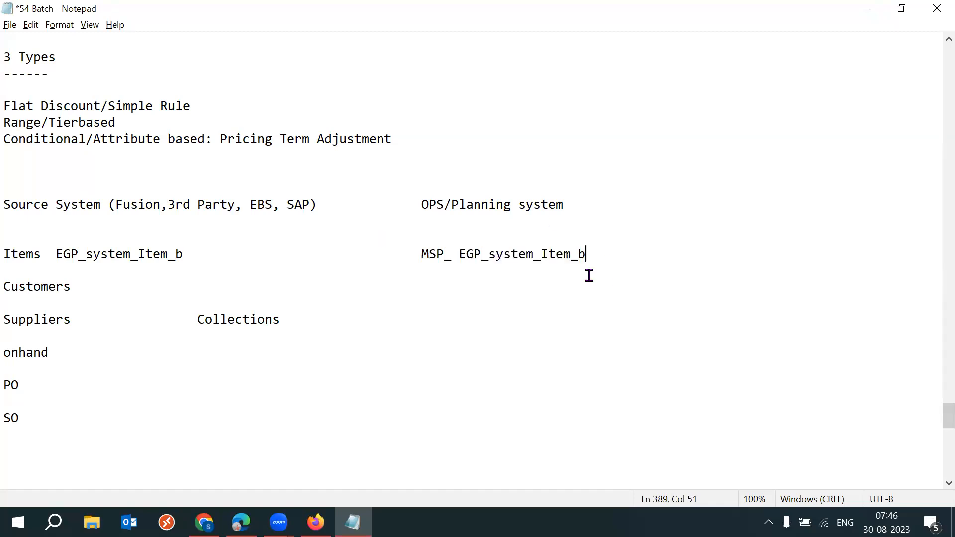
left_click_drag(444, 251, 405, 251)
left_click_drag(190, 322, 283, 323)
left_click_drag(184, 254, 56, 254)
left_click_drag(421, 254, 588, 254)
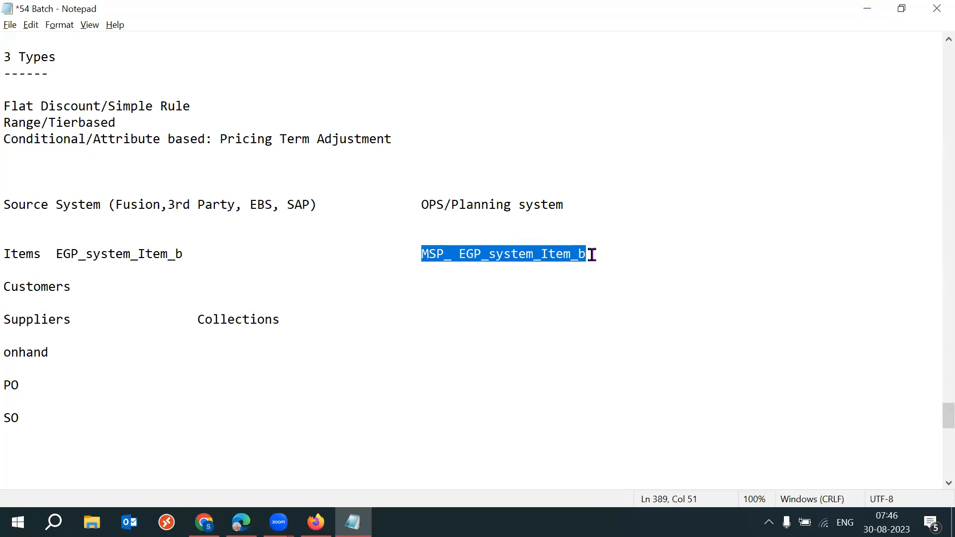
left_click(619, 253)
left_click_drag(420, 254, 586, 256)
Add the heading Order Managment Module on the same line after the OPS/Planning system heading
left_click(748, 209)
key("Tab")
key("Tab")
type("Order Mnag")
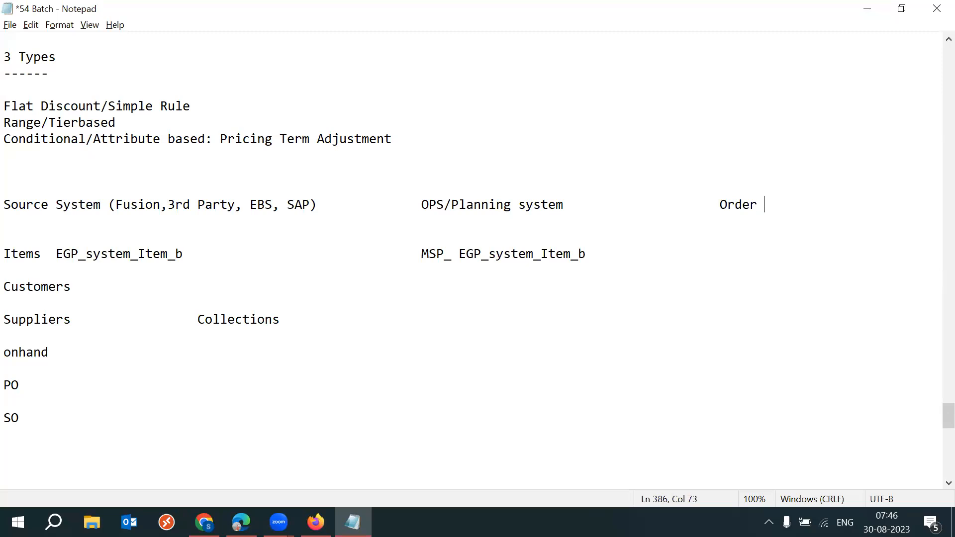
key("BackSpace")
key("BackSpace")
key("BackSpace")
type("ang")
key("BackSpace")
type("agment")
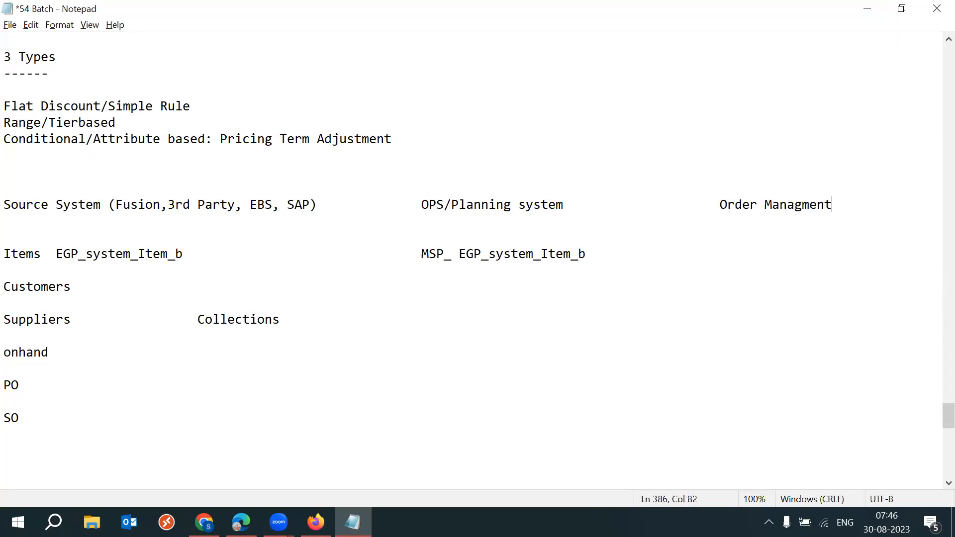
type(" Module")
left_click_drag(718, 205, 886, 212)
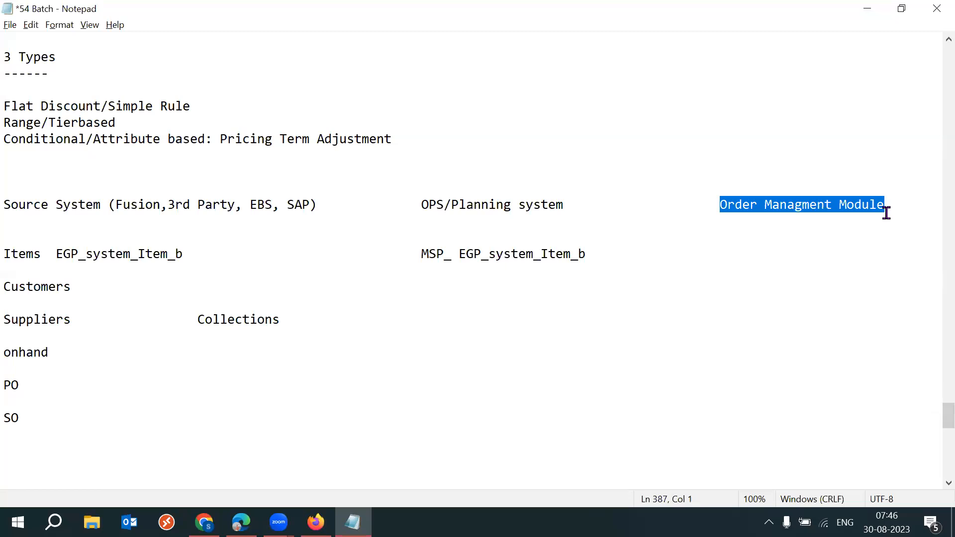
left_click_drag(421, 204, 572, 207)
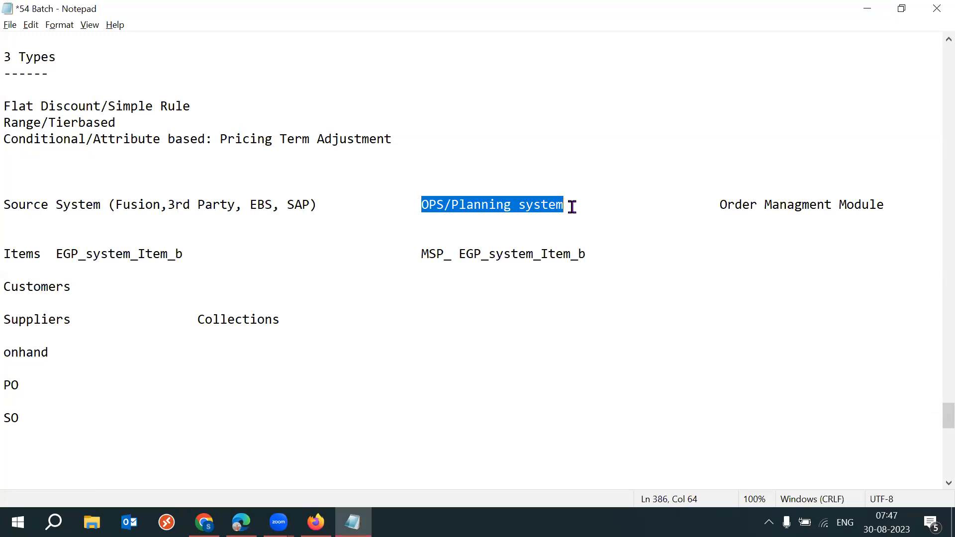
left_click_drag(719, 208, 887, 212)
left_click_drag(421, 255, 591, 256)
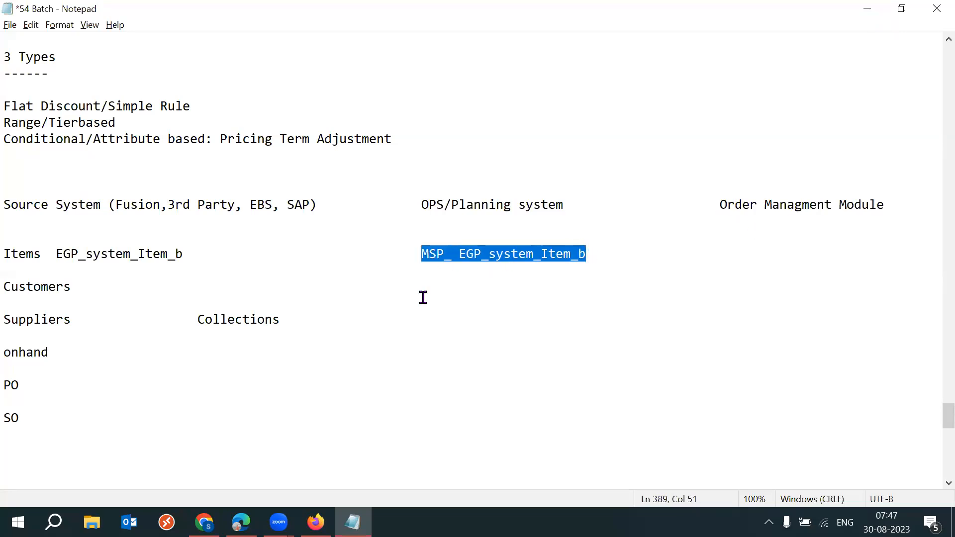
left_click_drag(41, 255, 4, 254)
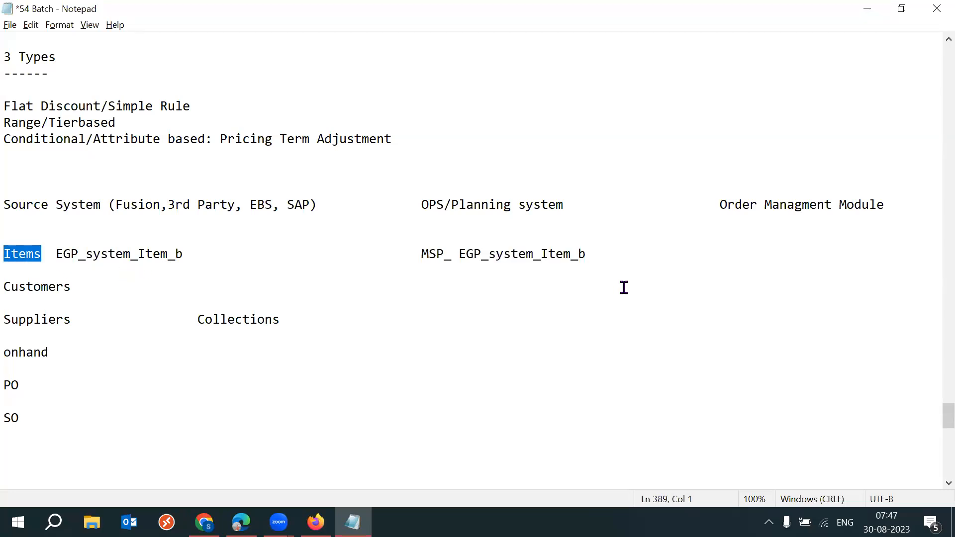
Add Sales Order beneath the Order Managment Module heading, on the Items line
left_click(608, 256)
key("Tab")
type("Sales Order")
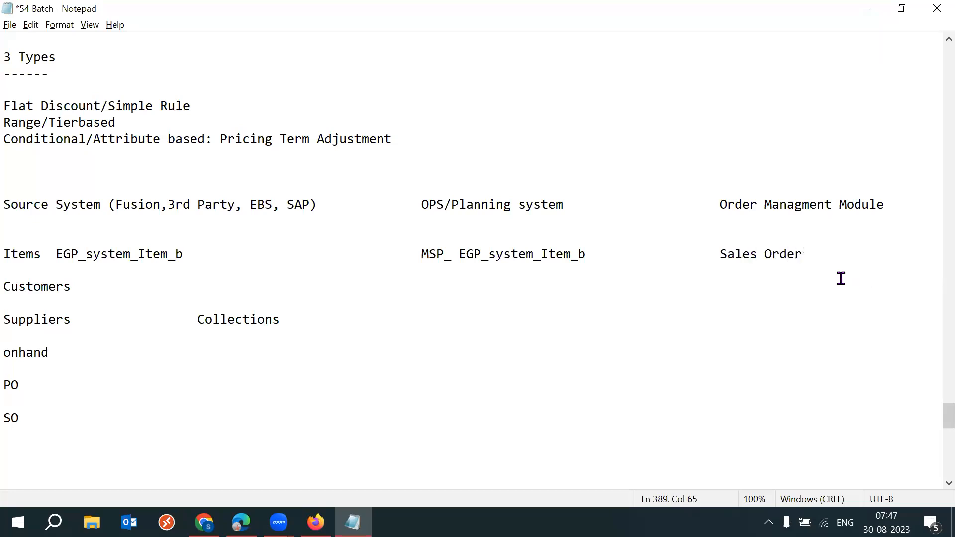
left_click_drag(721, 257, 798, 260)
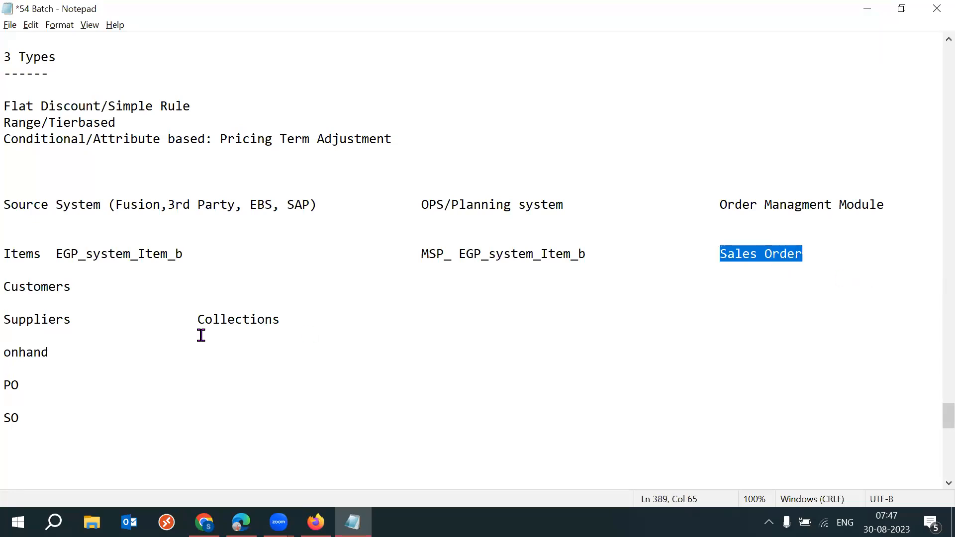
Add Org as a new entry below SO in the source system list
left_click(50, 427)
key("Return")
key("Return")
type("Org")
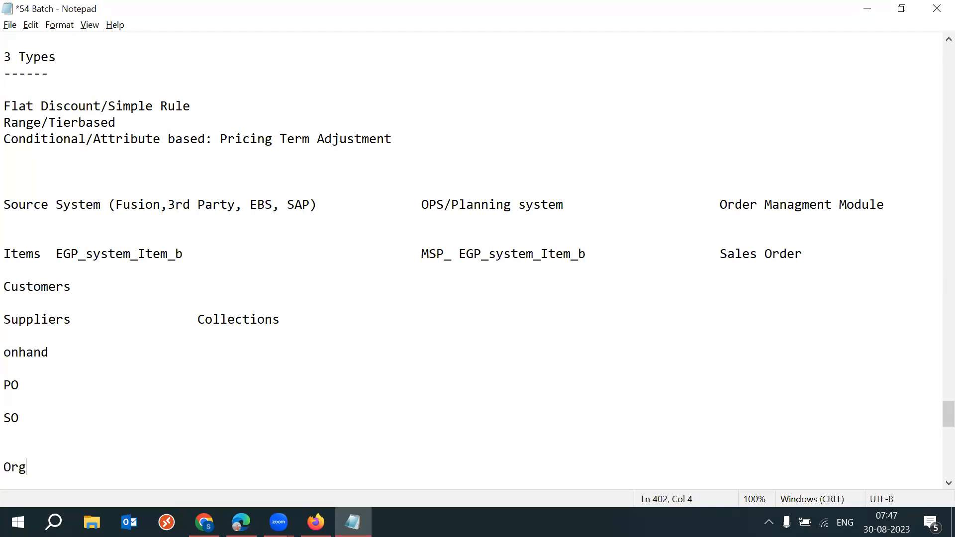
Remove the extra blank line between SO and Org in the source system list
double_click(12, 467)
left_click_drag(720, 262, 799, 254)
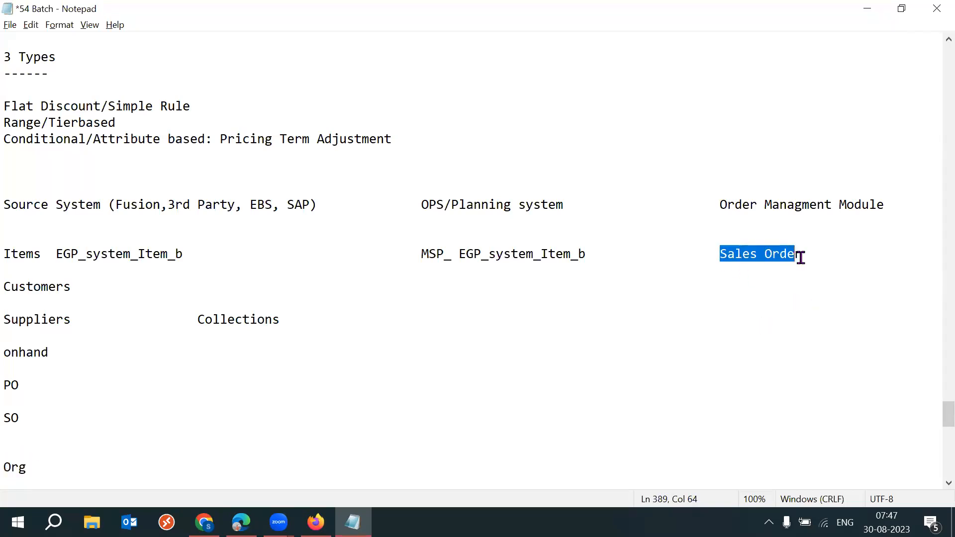
double_click(12, 467)
left_click_drag(275, 320, 182, 320)
left_click_drag(288, 323, 289, 323)
left_click_drag(710, 248, 803, 261)
double_click(12, 468)
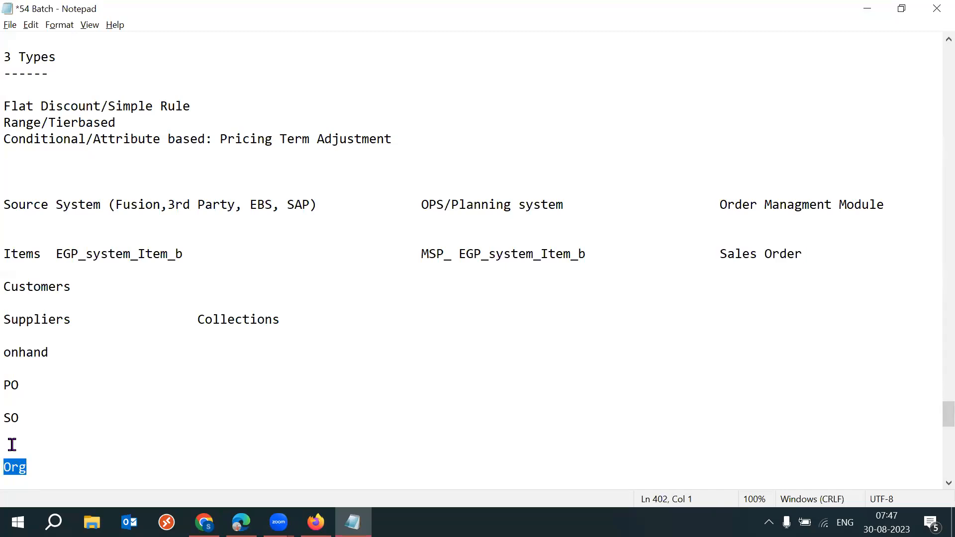
left_click(11, 444)
key("Delete")
Examine how the source system entities relate to Collections, the OPS/Planning system, and Sales Order in the Order Managment Module
double_click(410, 321)
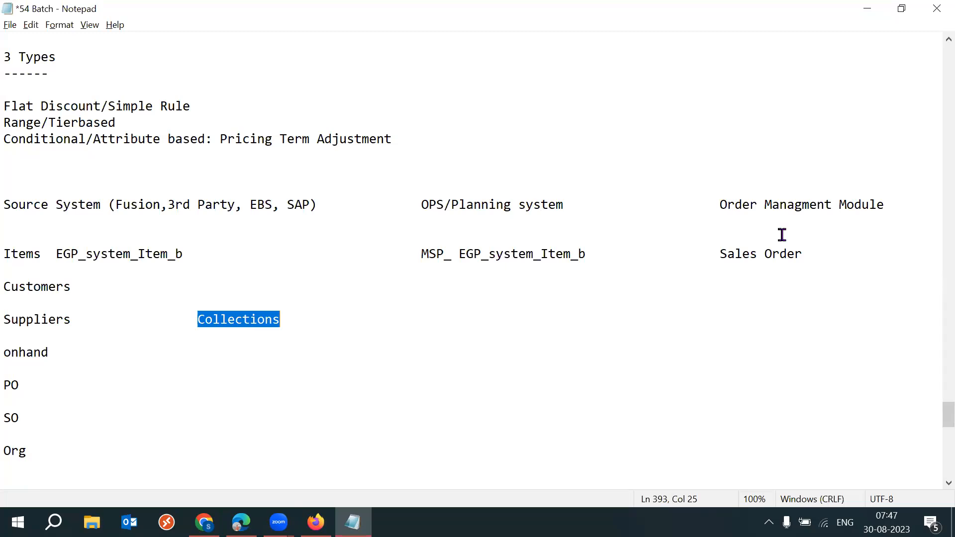
left_click_drag(481, 205, 533, 205)
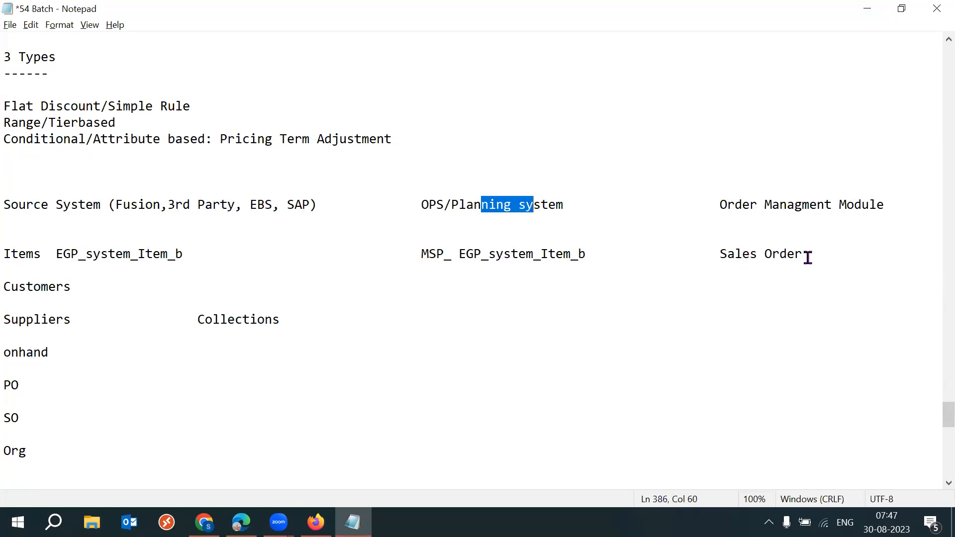
left_click_drag(720, 254, 808, 257)
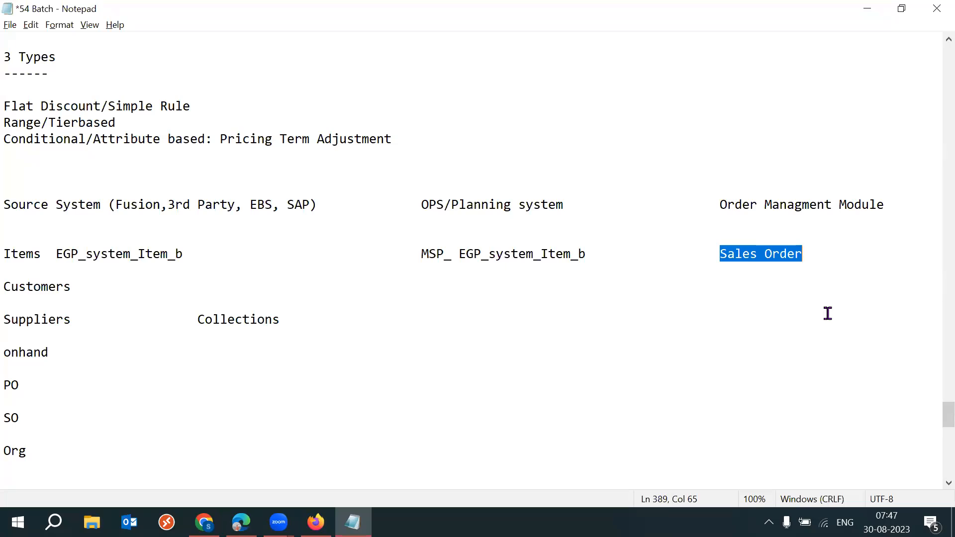
left_click_drag(718, 205, 885, 204)
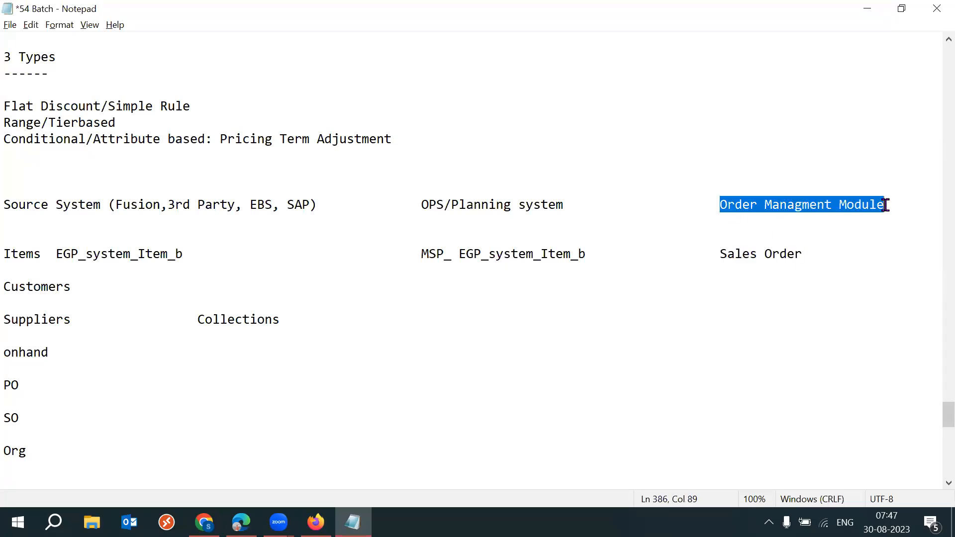
left_click_drag(718, 254, 802, 254)
left_click_drag(721, 204, 887, 204)
left_click_drag(715, 254, 811, 254)
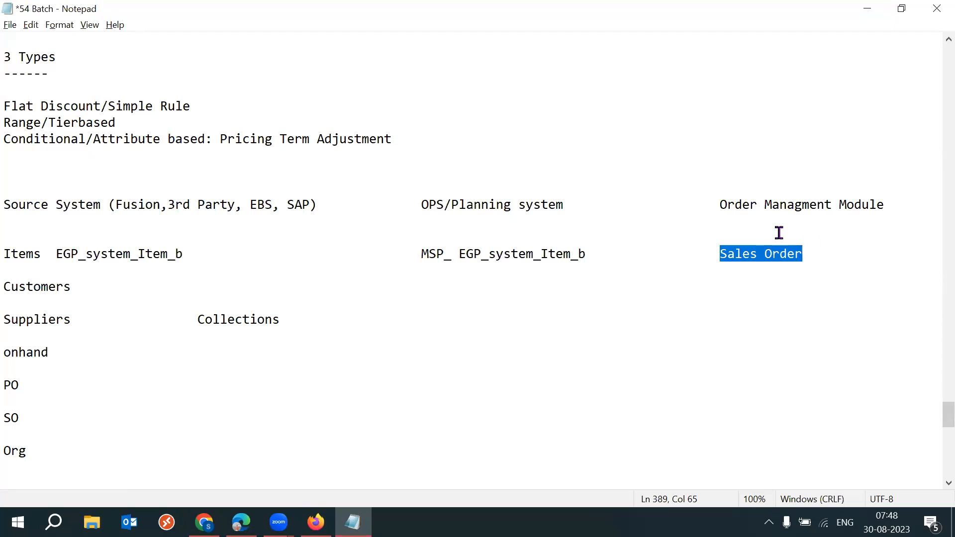
left_click_drag(716, 205, 891, 208)
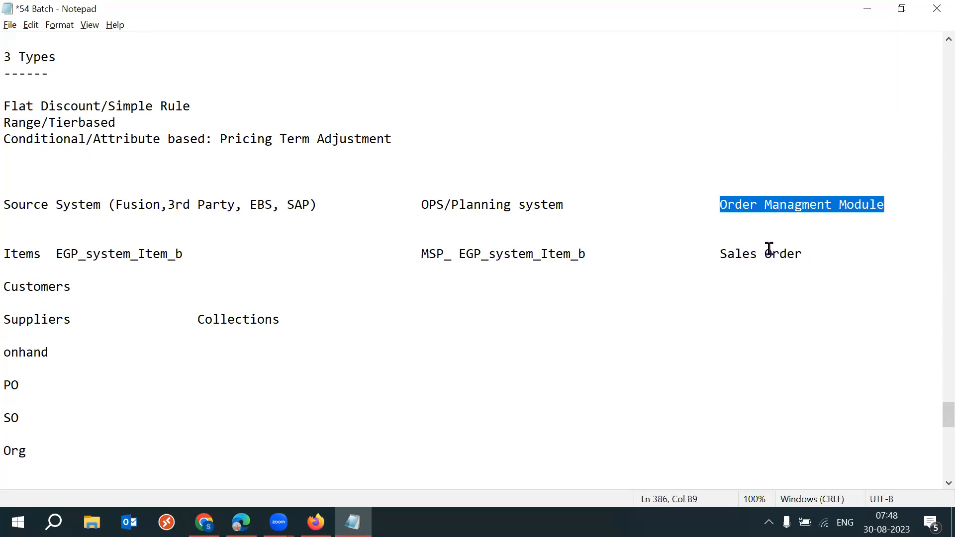
left_click_drag(717, 254, 802, 253)
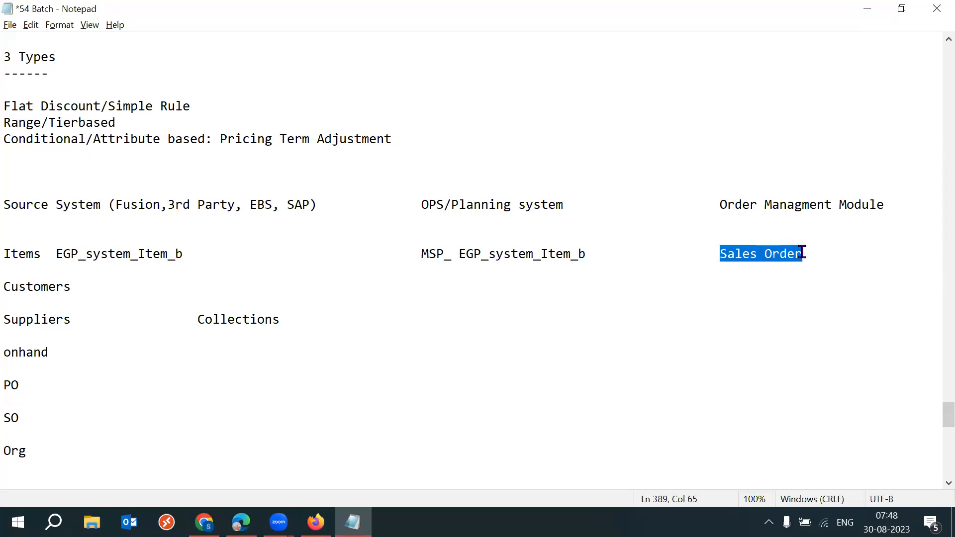
left_click_drag(199, 320, 258, 320)
left_click(347, 330)
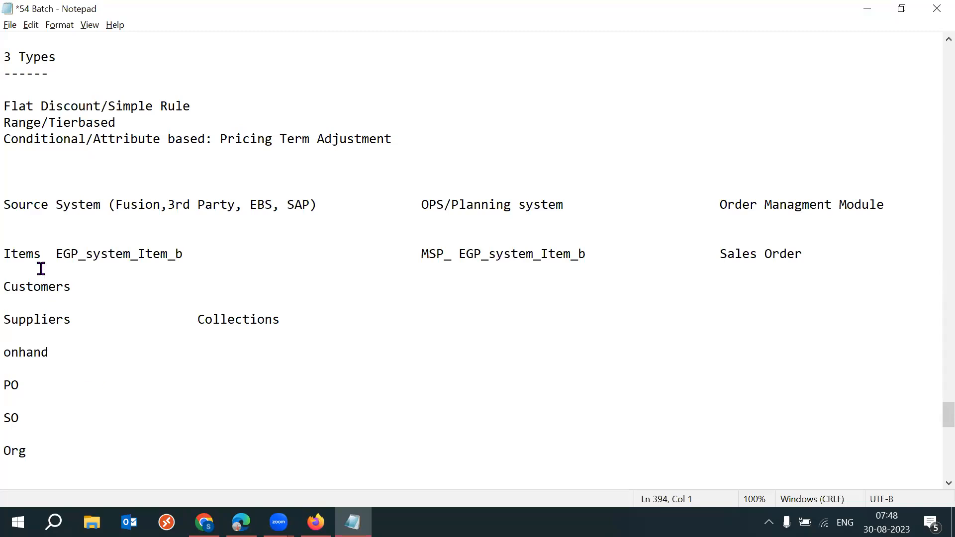
left_click_drag(48, 254, 4, 254)
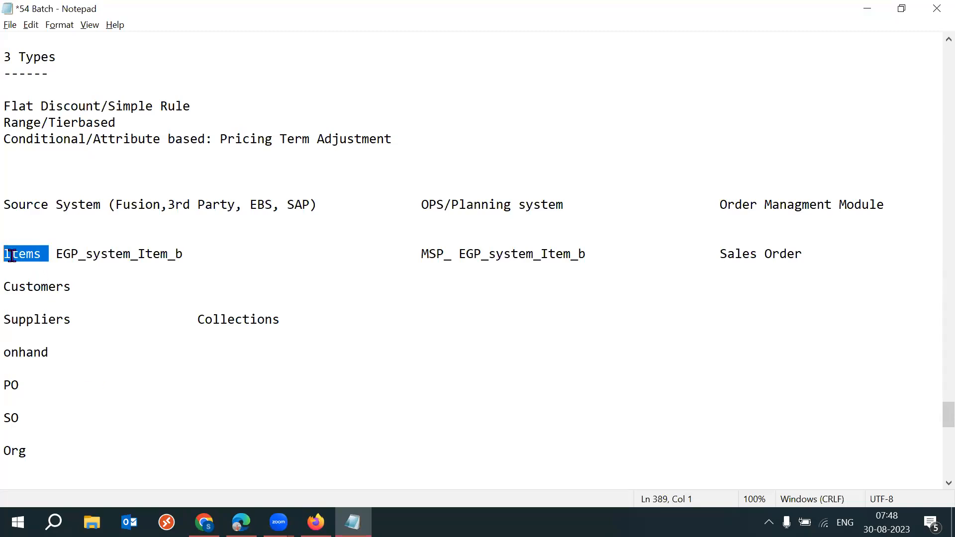
left_click_drag(72, 286, 11, 289)
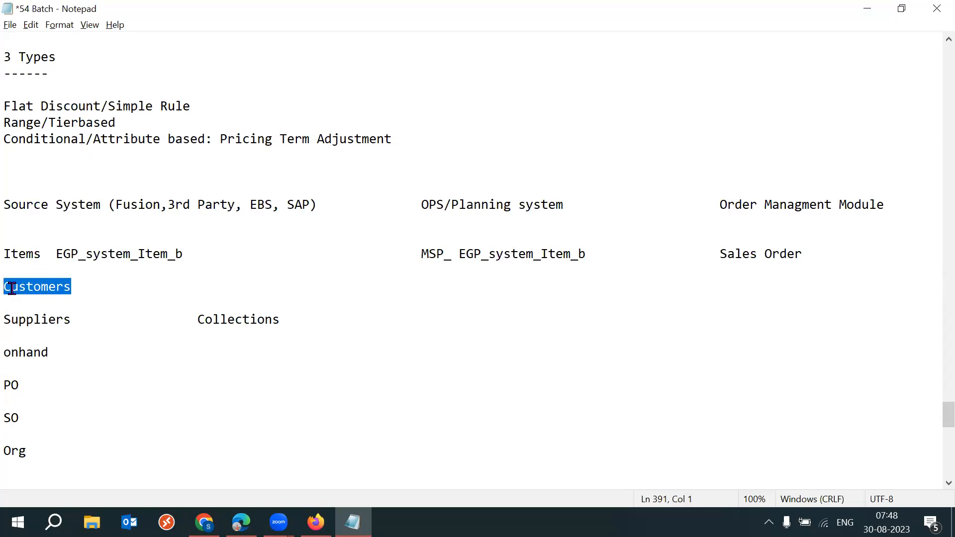
left_click_drag(191, 321, 296, 323)
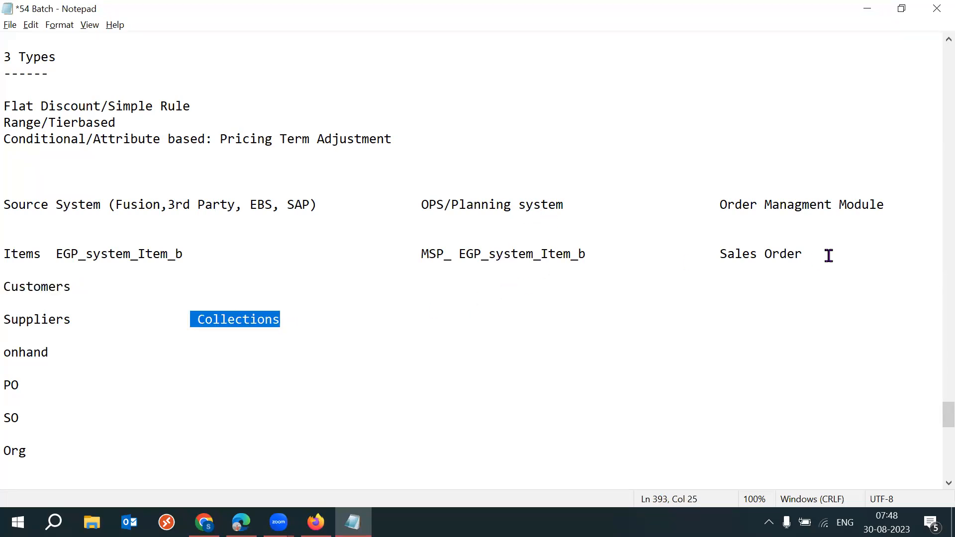
left_click_drag(721, 254, 805, 250)
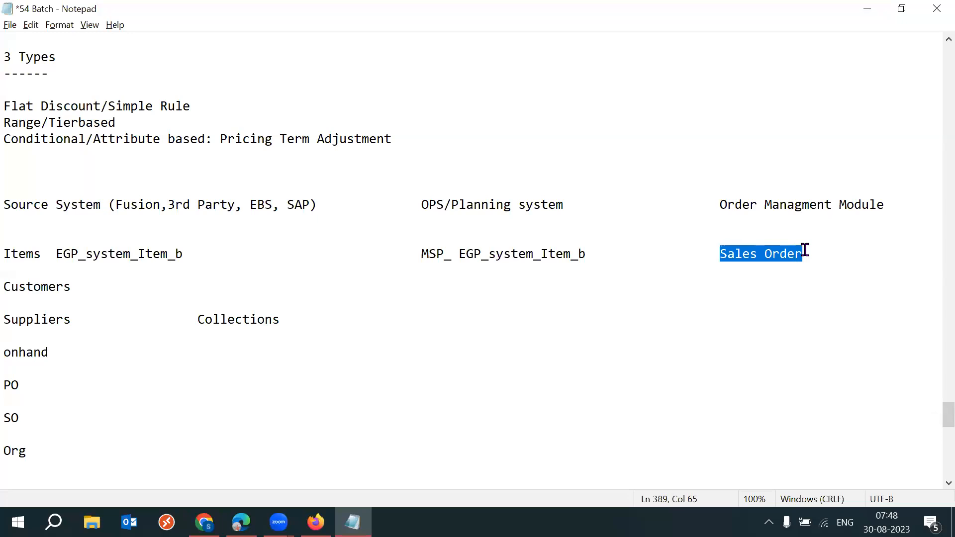
left_click_drag(183, 320, 283, 322)
left_click(293, 321)
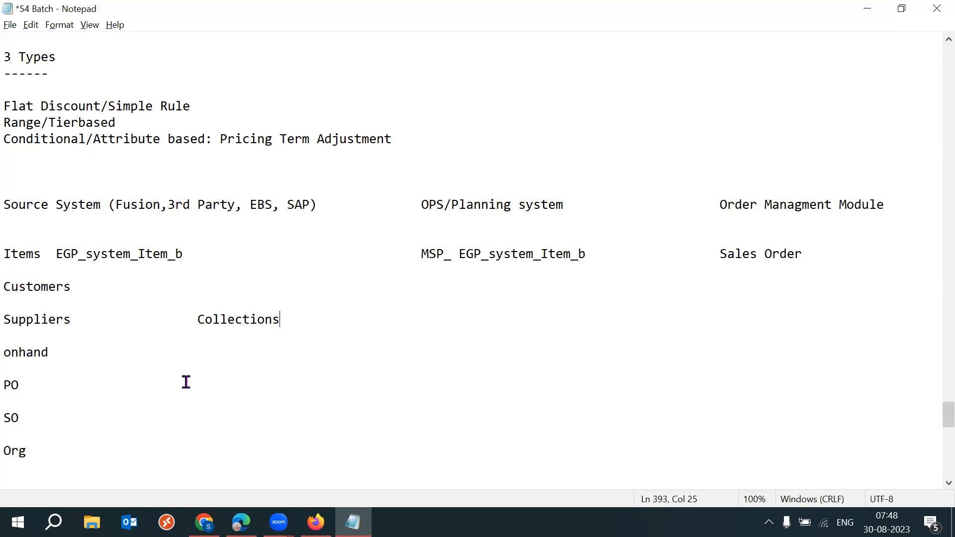
left_click_drag(191, 320, 281, 319)
left_click(463, 345)
left_click_drag(719, 254, 811, 254)
left_click(826, 267)
Switch to Collect Planning Data in Edge, show the reference data, and choose Net change as the Collection Type
mouse_move(315, 522)
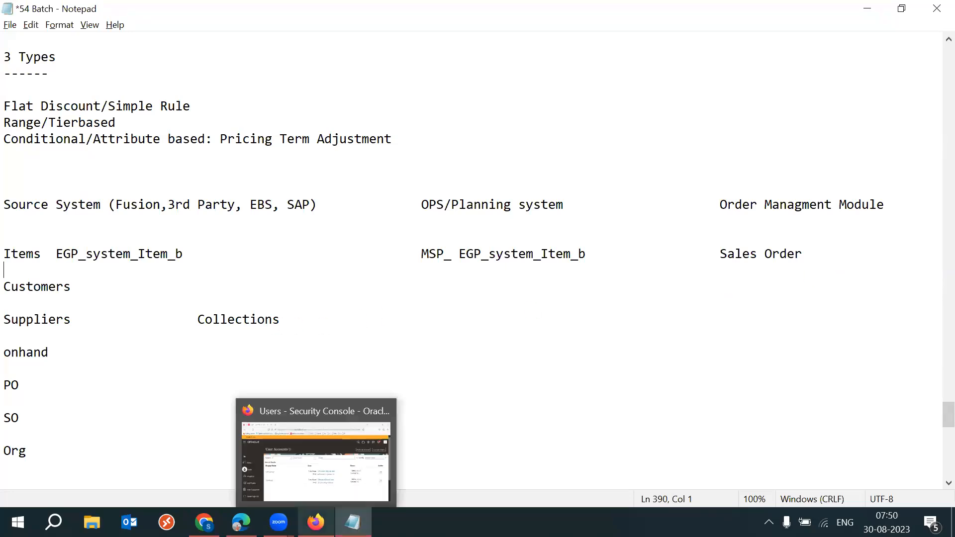
left_click(273, 450)
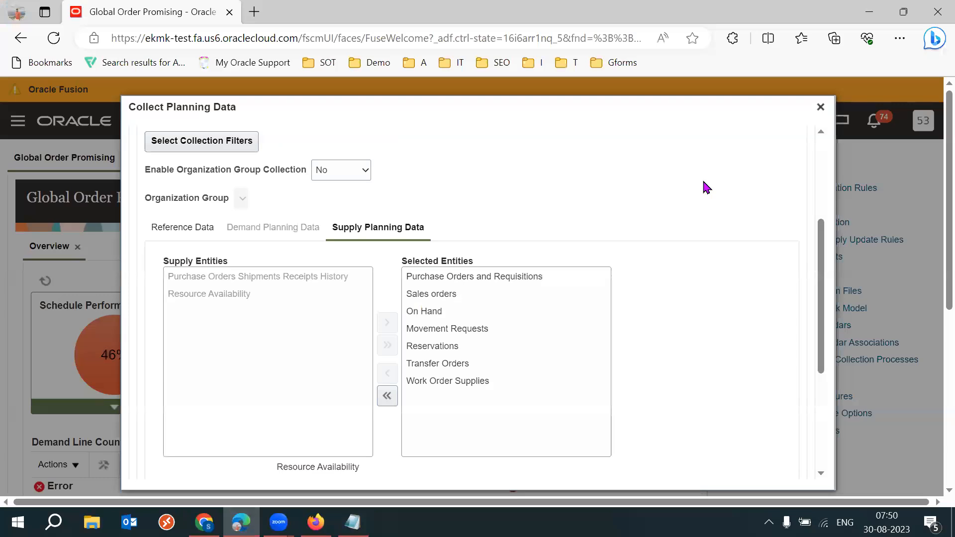
left_click(182, 231)
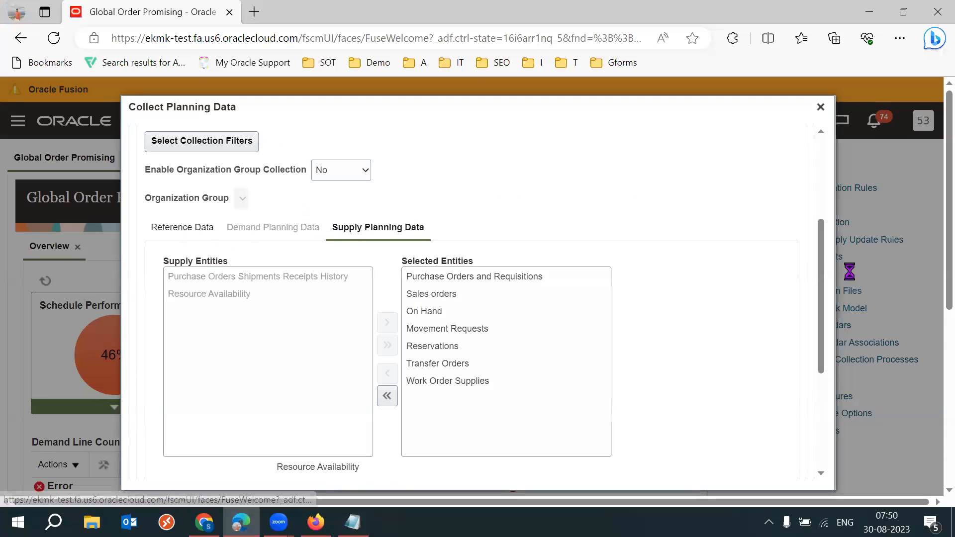
scroll(824, 215, "up", 4)
left_click(481, 235)
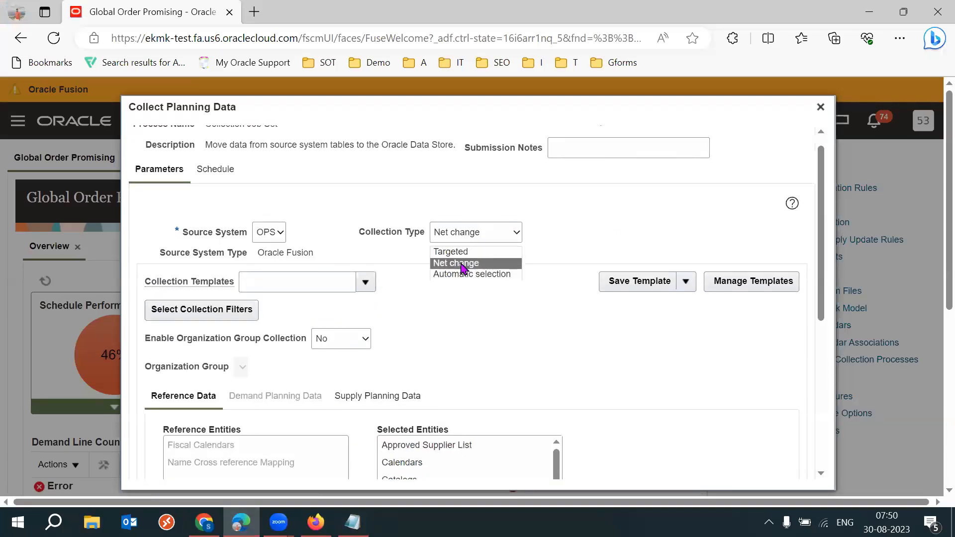
left_click(461, 263)
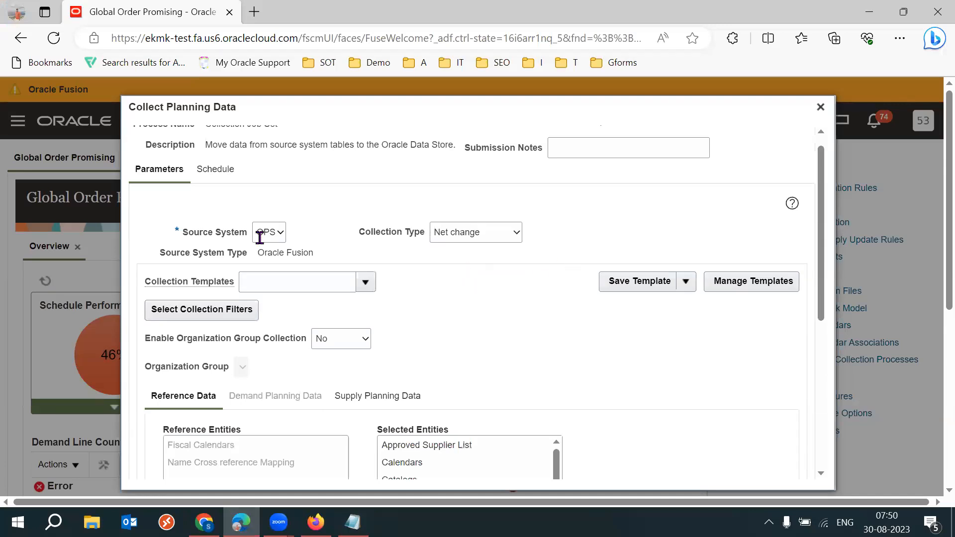
Switch to Notepad and add 10 after both the EGP_system_Item_b and MSP_ EGP_system_Item_b entries on the Items line
key("alt+Tab")
left_click(211, 255)
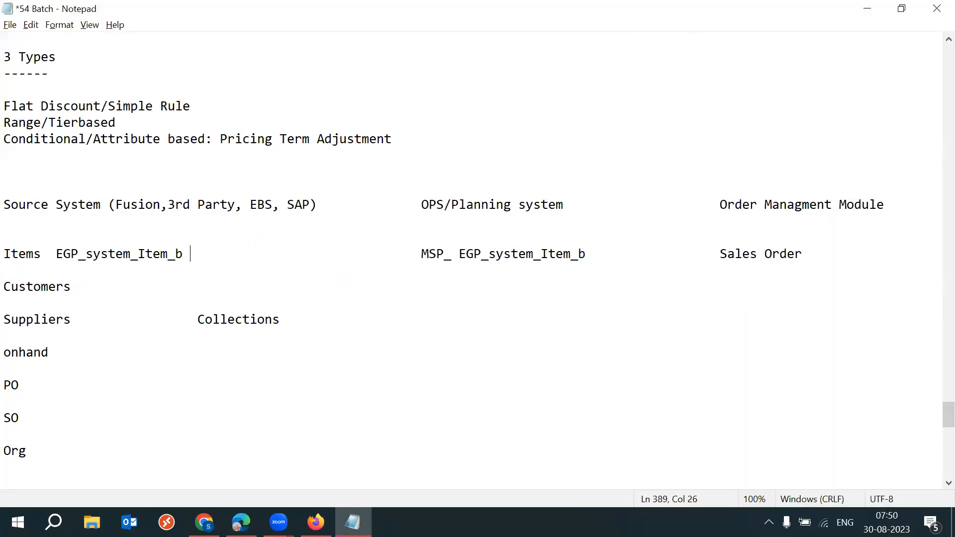
type("2")
key("BackSpace")
type("10")
left_click_drag(190, 254, 219, 251)
left_click(598, 255)
type("10")
double_click(610, 255)
Append +2 to the 10 beside EGP_system_Item_b in the source system column
left_click(211, 256)
type("+2")
left_click(218, 255)
left_click_drag(218, 255, 235, 255)
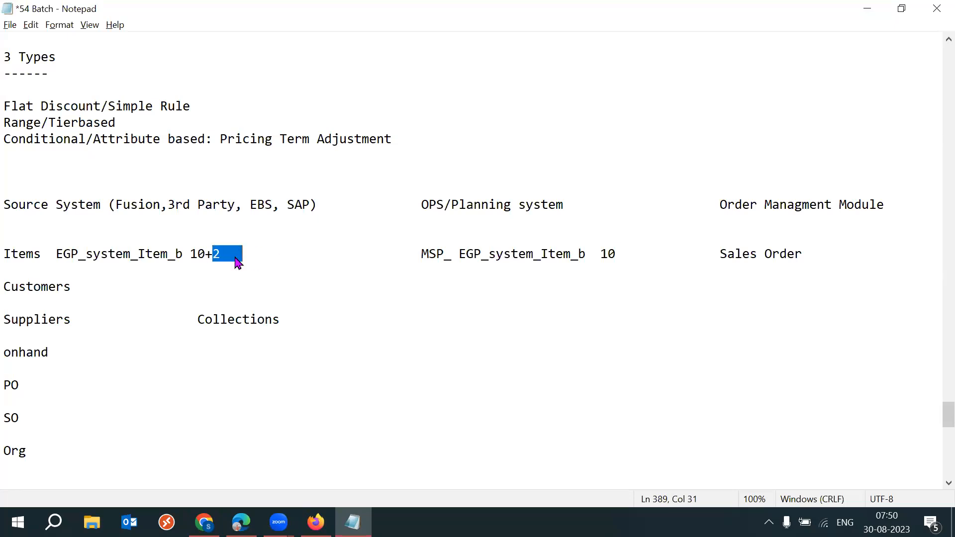
Switch back to Collect Planning Data in Edge and select Net change again as the Collection Type
left_click(241, 522)
left_click(487, 241)
left_click(468, 263)
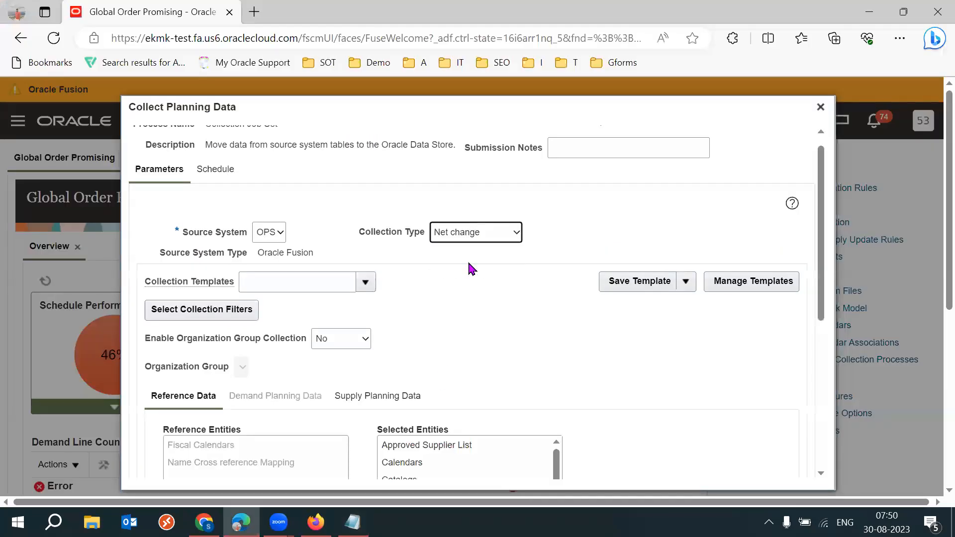
Return to Notepad and append +2 to the 10 beside MSP_ EGP_system_Item_b in the planning system column
key("alt+Tab")
left_click(210, 254)
left_click_drag(213, 254, 230, 255)
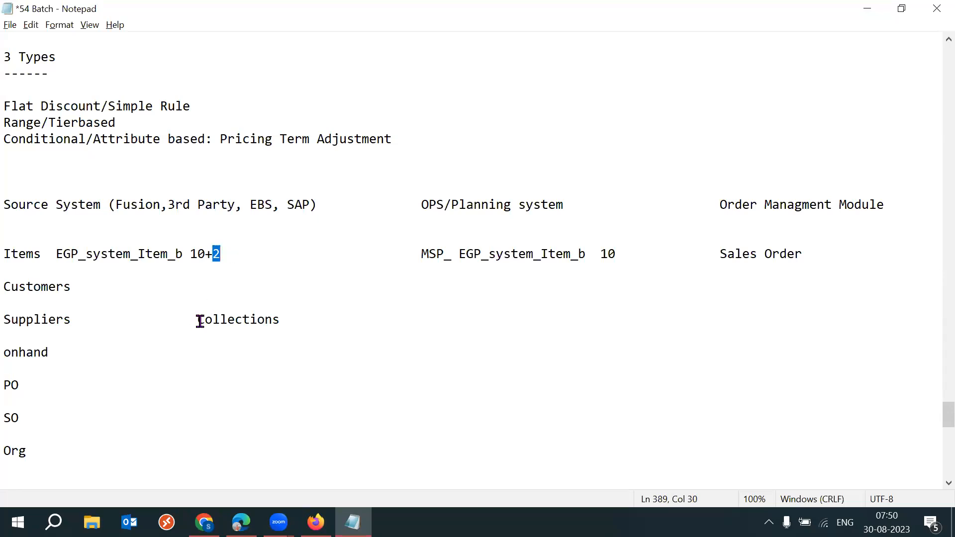
left_click_drag(198, 321, 283, 321)
left_click_drag(213, 254, 258, 254)
left_click(631, 251)
type("+2")
Check the Collection Type options in Edge, then compare the source and planning item table names in the Notepad notes
key("alt+Tab")
left_click(473, 236)
left_click(470, 274)
key("alt+Tab")
key("alt+Tab")
key("alt+Tab")
left_click_drag(53, 254, 149, 262)
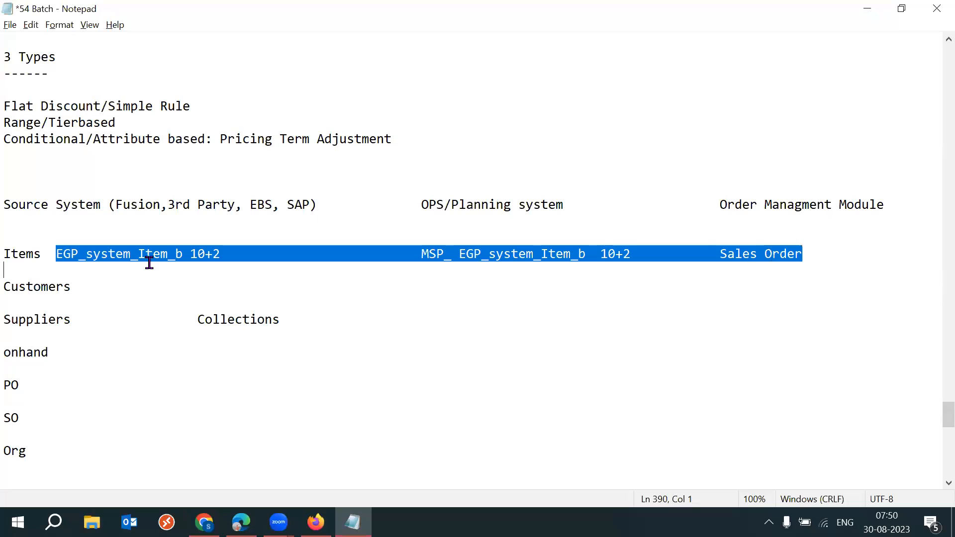
left_click(473, 269)
left_click_drag(423, 255, 584, 253)
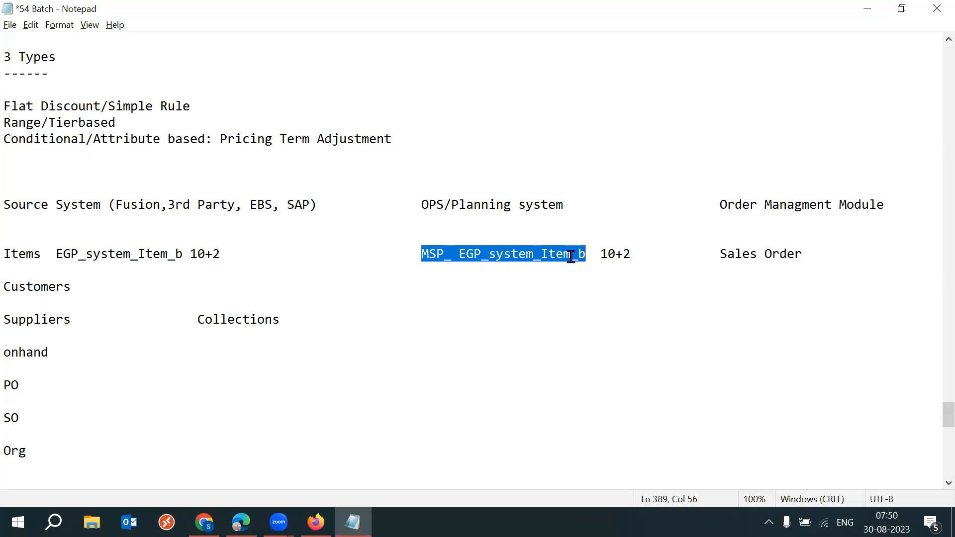
Set the Collection Type to Targeted in Collect Planning Data in Edge and show the browser in full screen
key("alt+Tab")
left_click(477, 234)
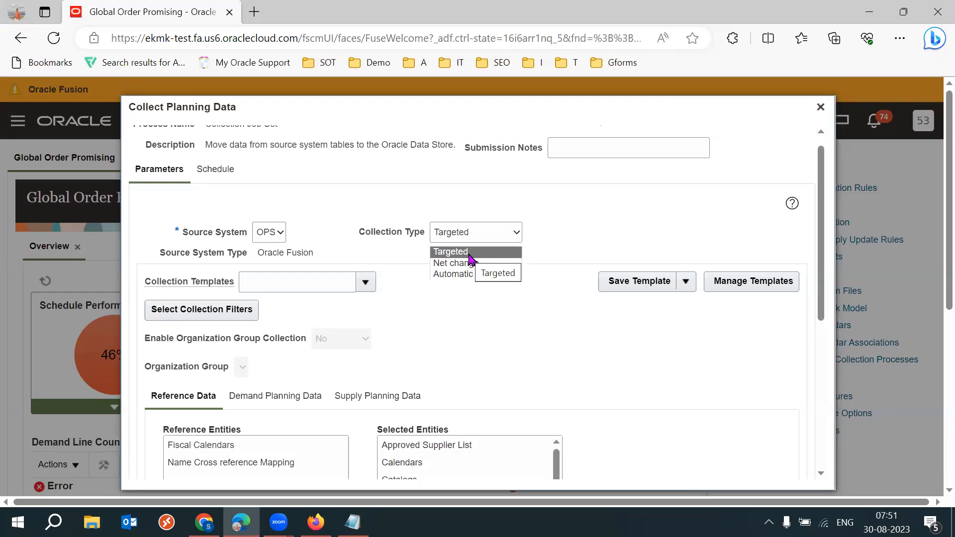
left_click(470, 253)
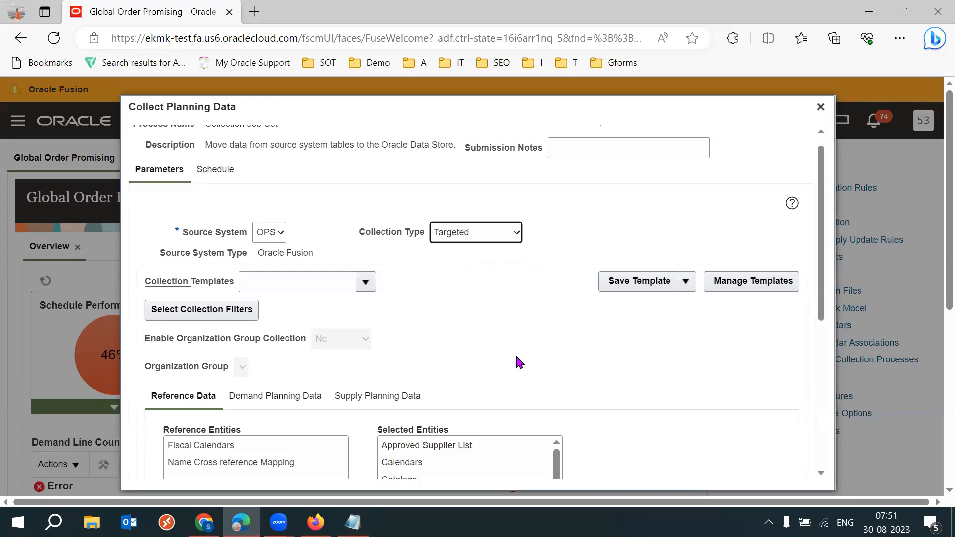
key("F11")
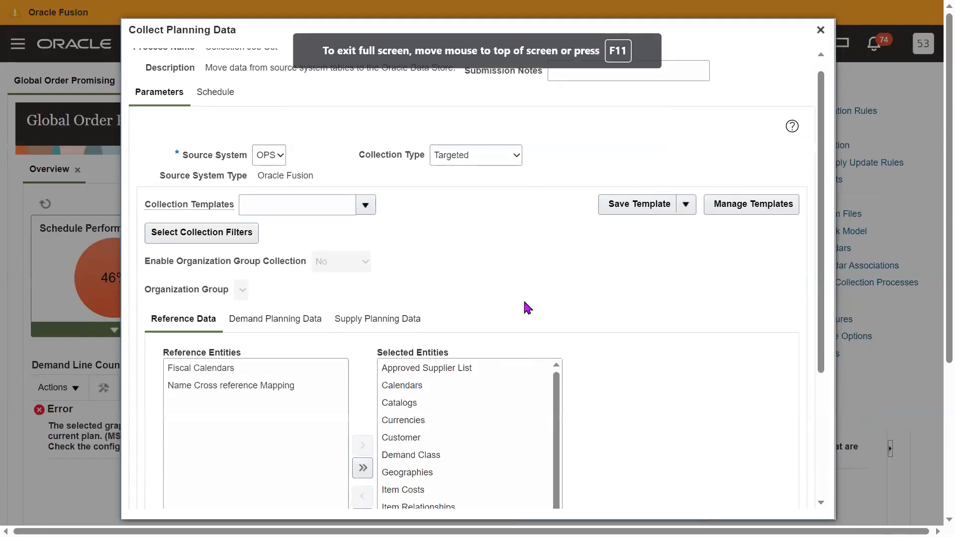
left_click(494, 163)
left_click(490, 175)
left_click(512, 161)
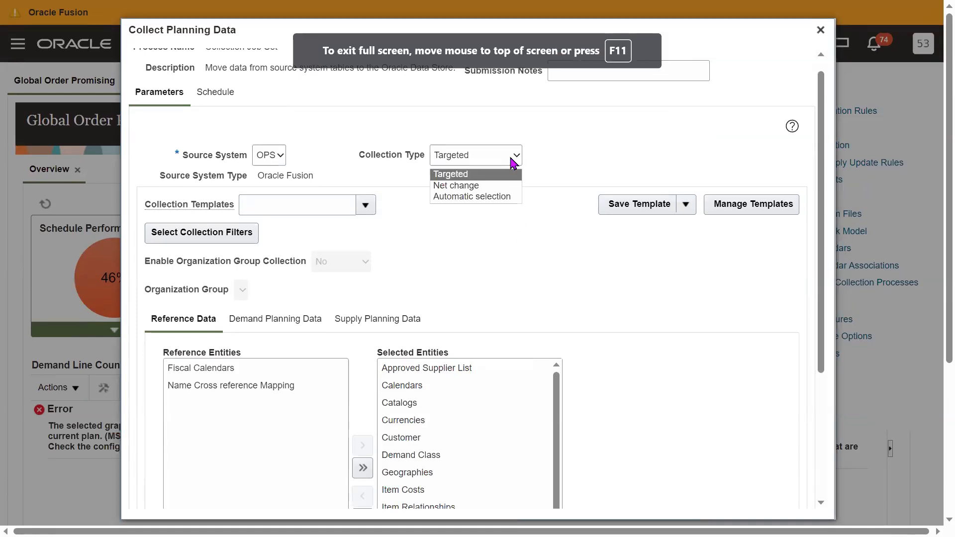
left_click(494, 176)
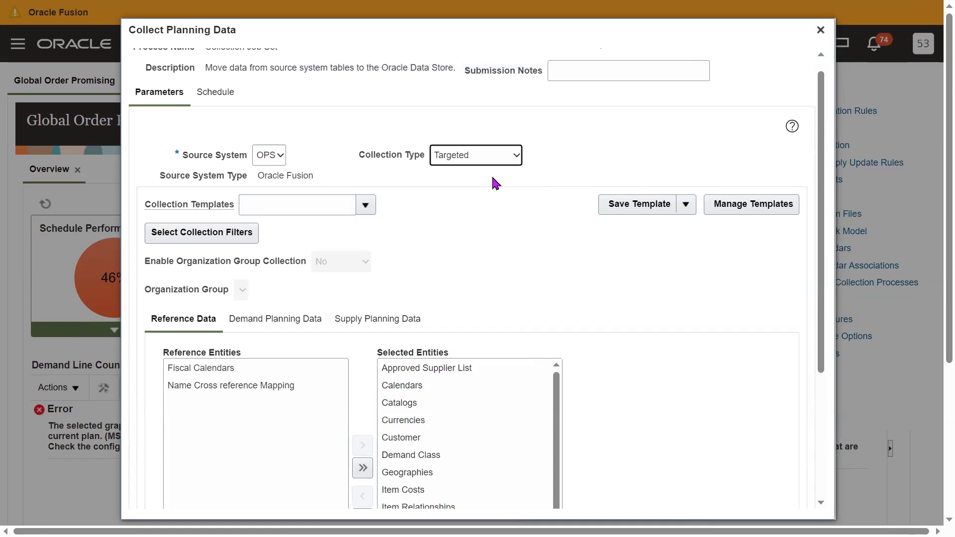
Add the remaining reference entities, Fiscal Calendars and Name Cross reference Mapping, to the selected entities and review that list
left_click(363, 468)
scroll(683, 411, "down", 3)
left_click_drag(821, 374, 816, 288)
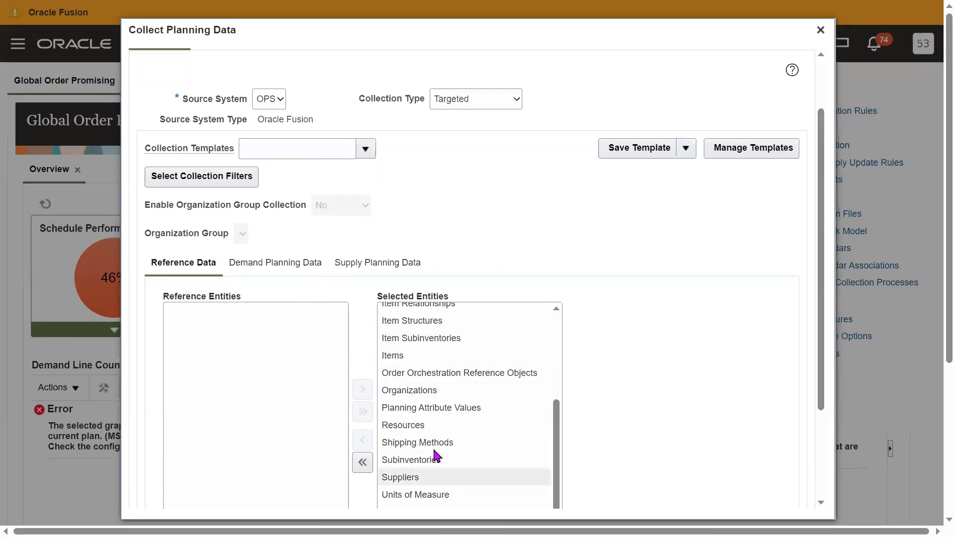
Review the selected supply planning entities and the demand planning time frame and history options
left_click(378, 264)
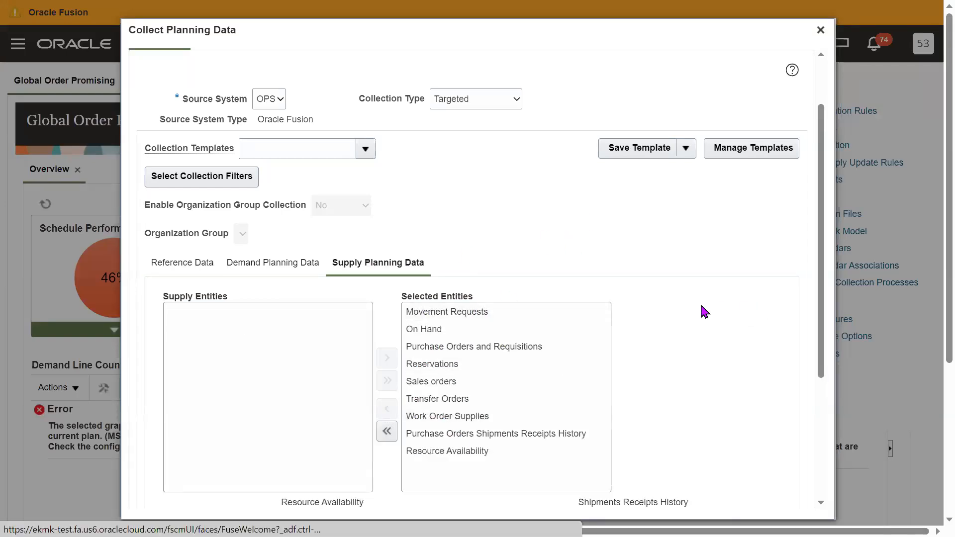
left_click(269, 264)
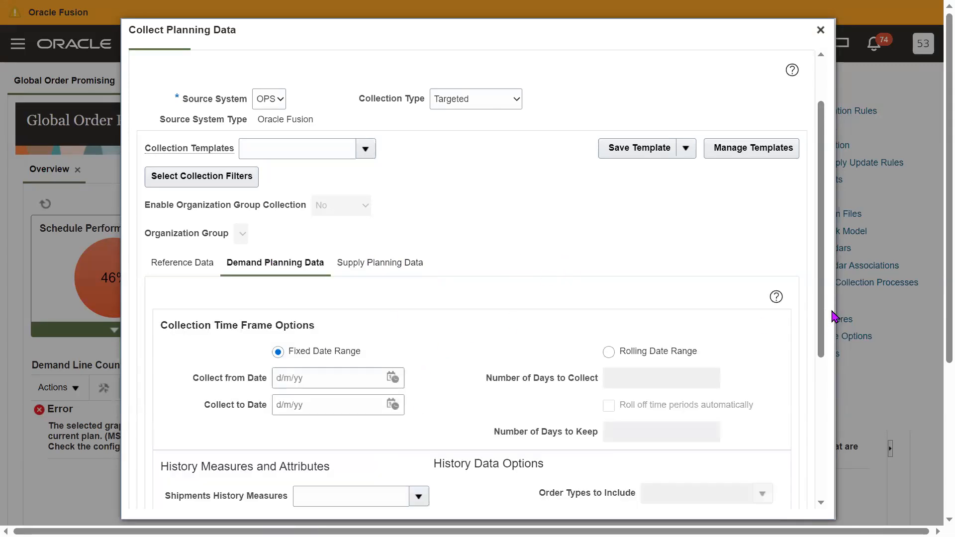
left_click_drag(821, 305, 830, 342)
scroll(830, 342, "down", 1)
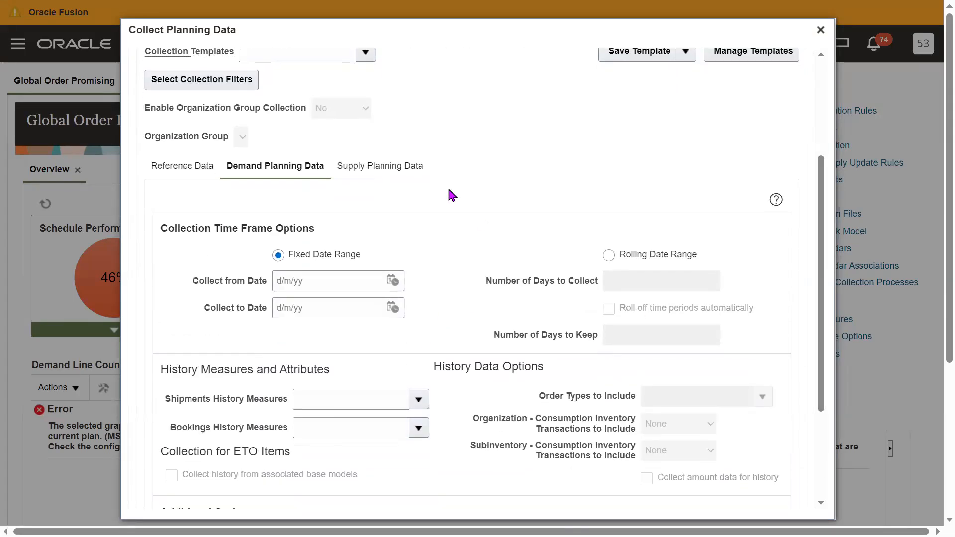
Compare the selected supply planning entities, including Sales orders, with the demand planning time frame and history options
left_click(380, 169)
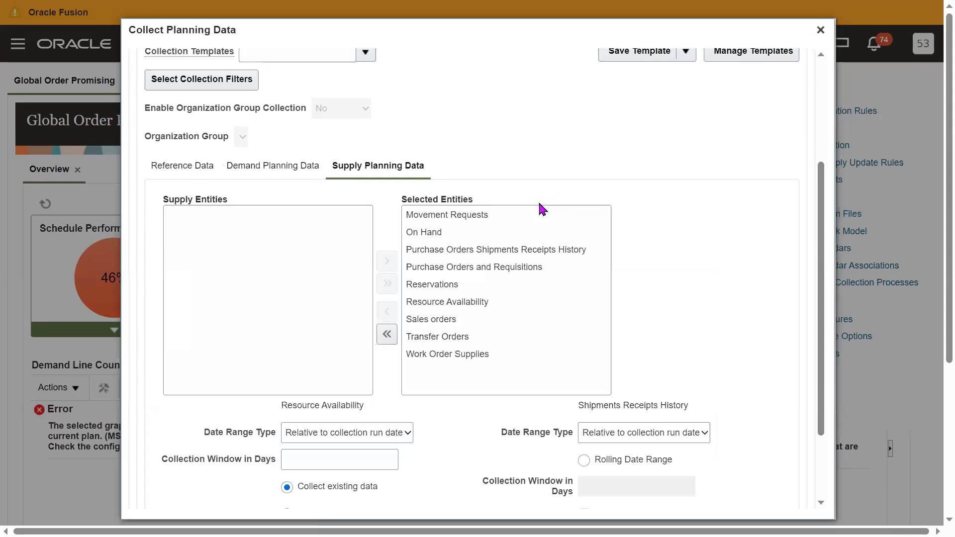
left_click(465, 321)
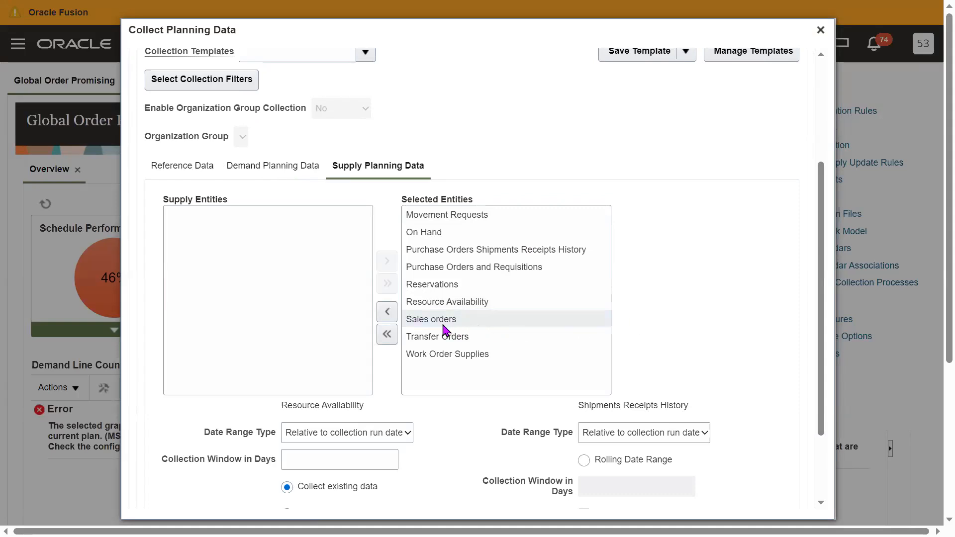
left_click(275, 169)
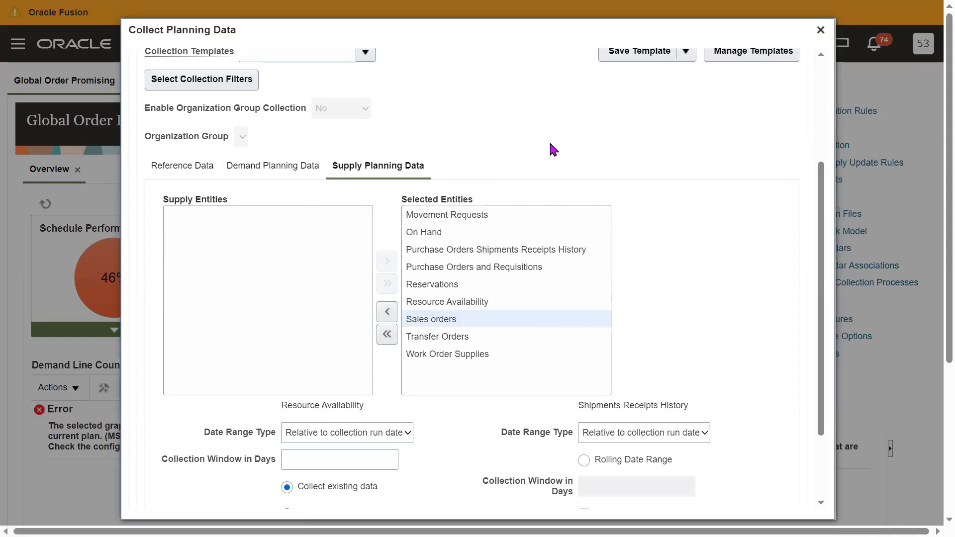
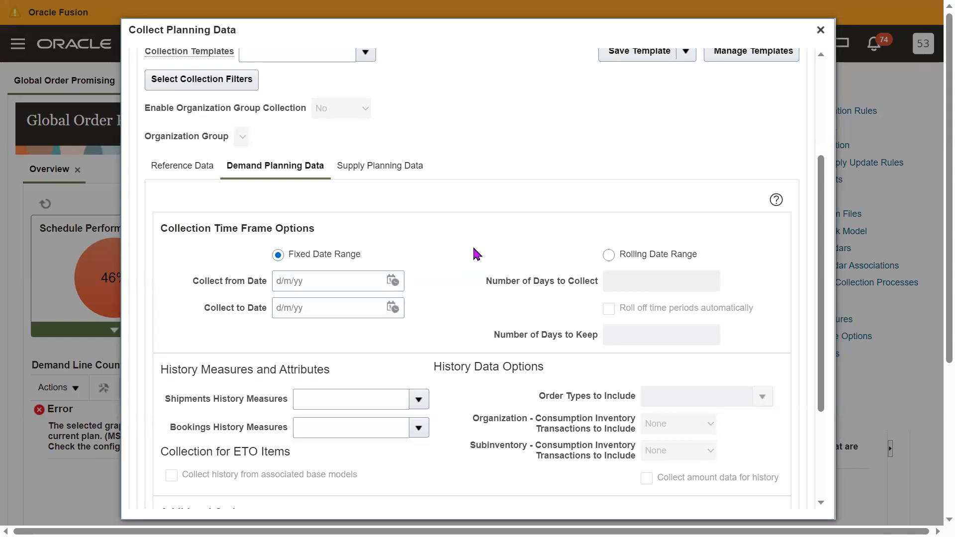
left_click(381, 172)
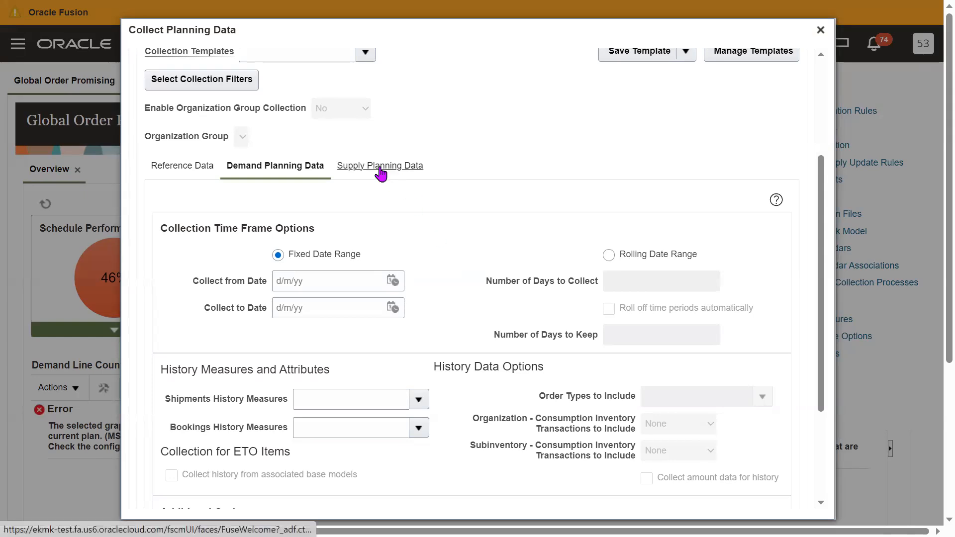
left_click(464, 320)
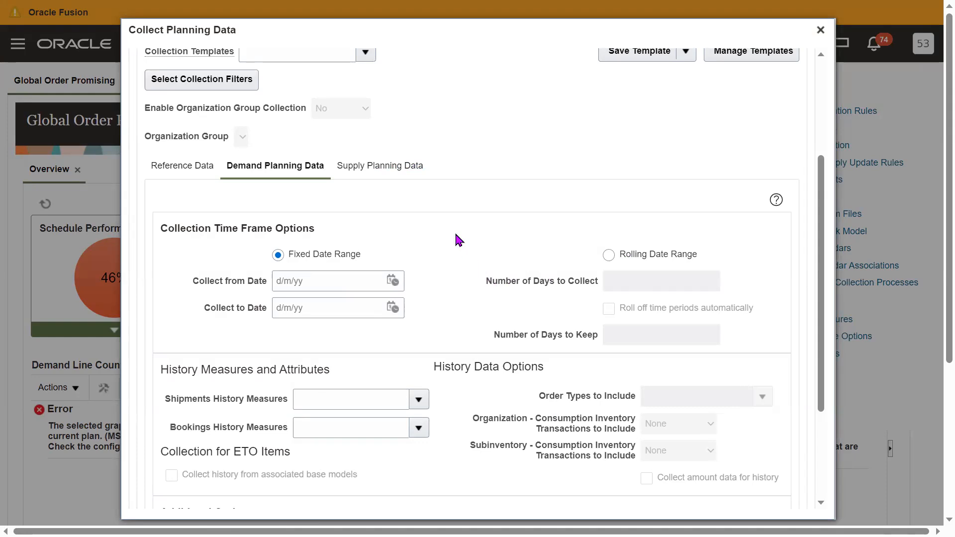
Submit the planning data collection, acknowledge the submission status, and leave the browser's full-screen view
left_click_drag(821, 305, 820, 436)
left_click(745, 495)
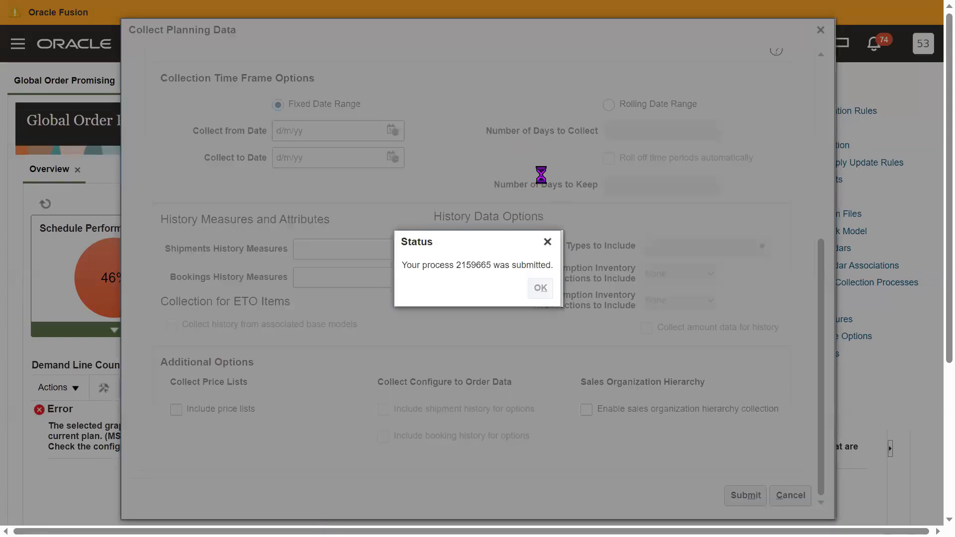
key("Return")
key("F11")
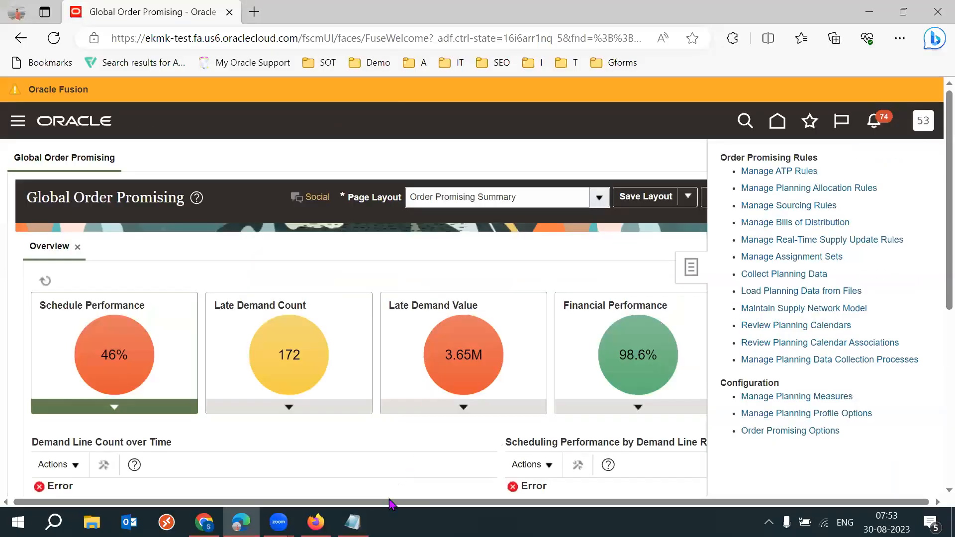
Switch to the Notepad notes and highlight the Planning system and Order Managment Module headings
key("alt+Tab")
left_click_drag(455, 207, 568, 206)
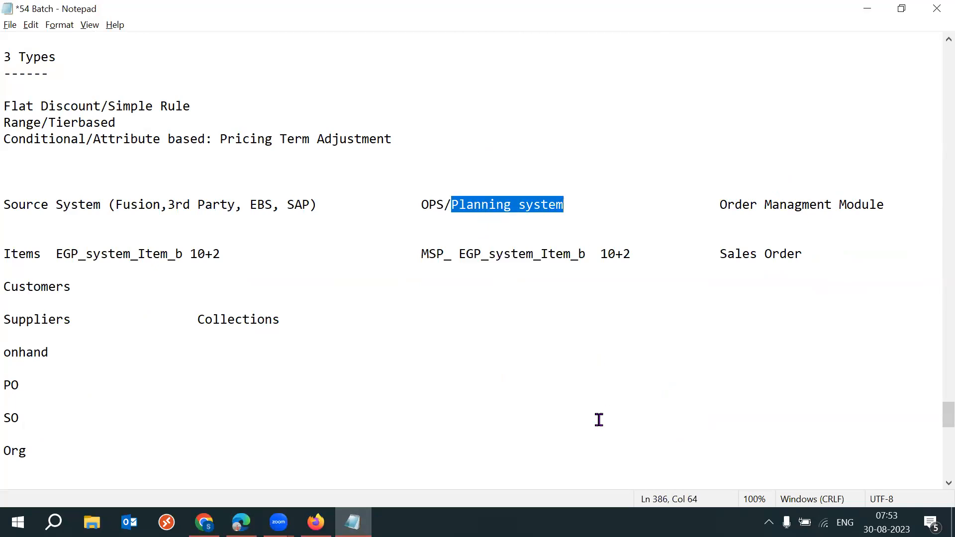
left_click(586, 215)
left_click(453, 204)
left_click_drag(519, 202, 571, 204)
left_click_drag(716, 204, 885, 205)
left_click_drag(448, 206, 566, 209)
Switch to Edge and load the Oracle Fusion welcome page in a new browser tab
key("alt+Tab")
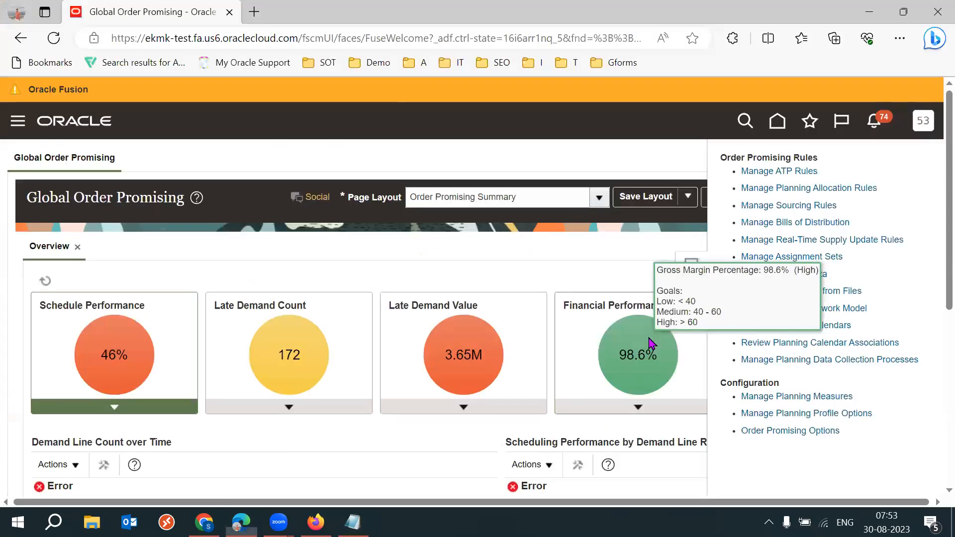
left_click_drag(297, 38, 245, 30)
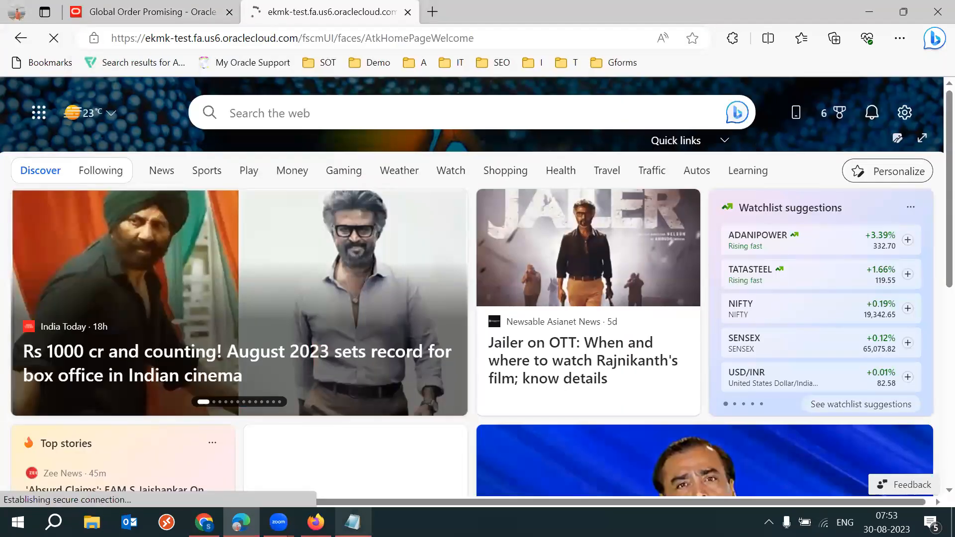
In the Notepad notes, add Extract and Load as separate entries under Collections, with blank space beneath Extract
left_click(353, 522)
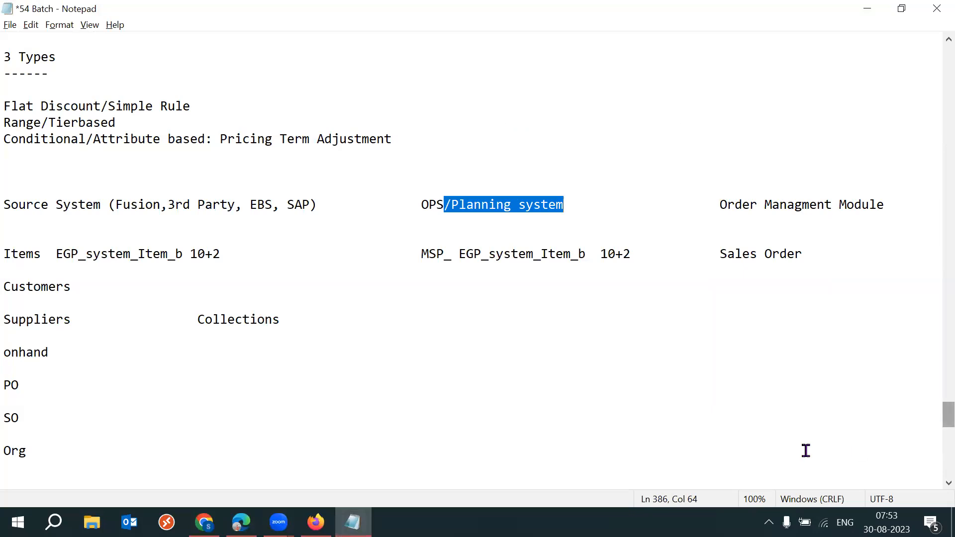
left_click(217, 351)
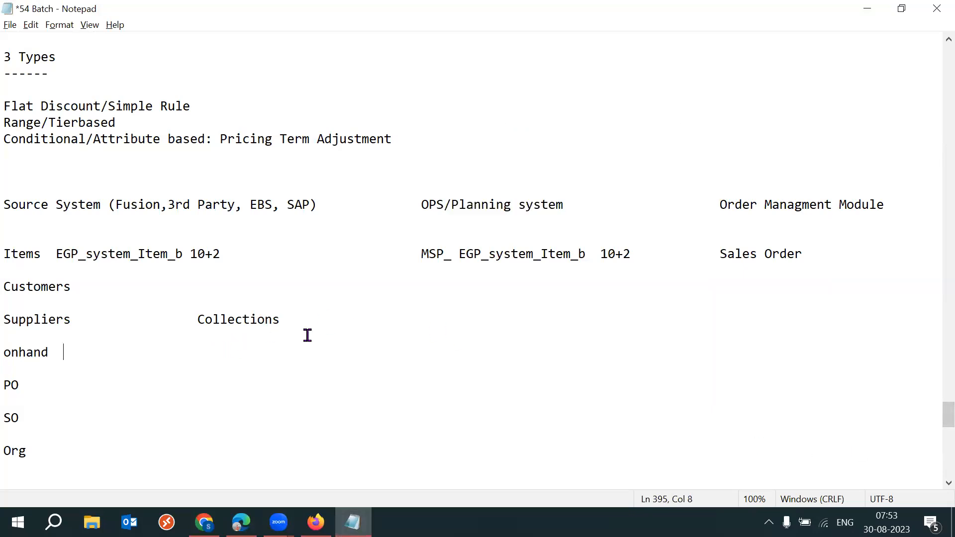
type("Ex")
left_click(43, 386)
key("Tab")
key("Tab")
key("Tab")
key("Tab")
type("Load")
left_click(308, 352)
key("Return")
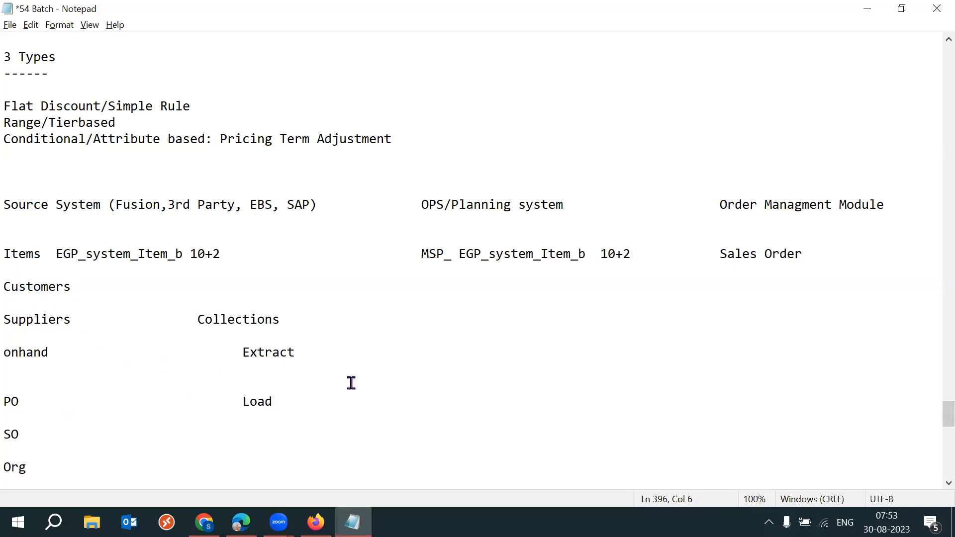
Go to the home page in Edge, then highlight Collections, Extract and Load in the Notepad notes
mouse_move(315, 523)
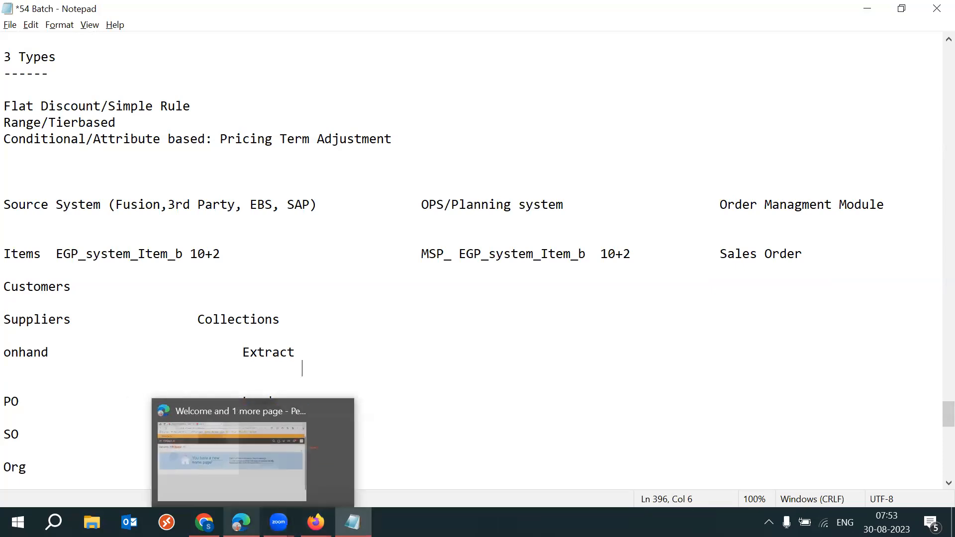
left_click(241, 522)
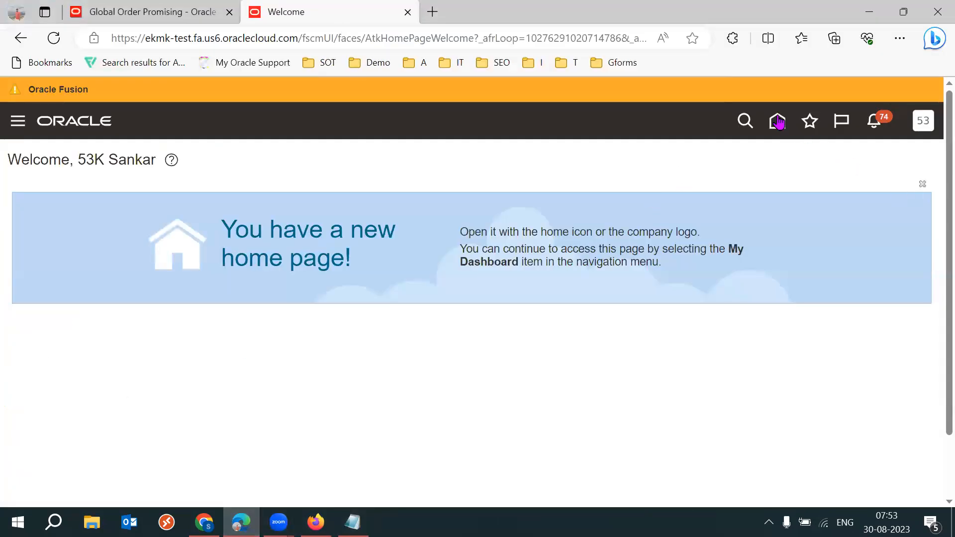
left_click(352, 522)
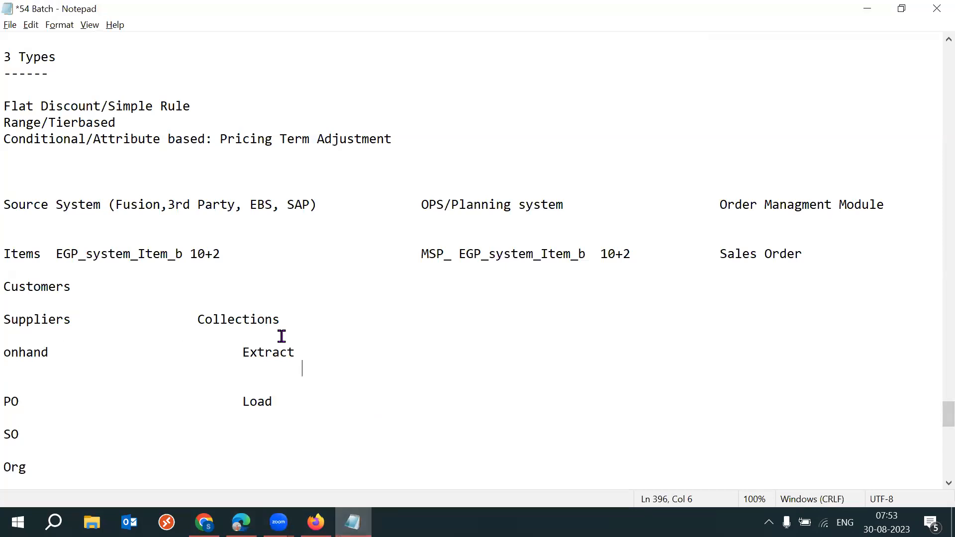
double_click(245, 318)
double_click(292, 355)
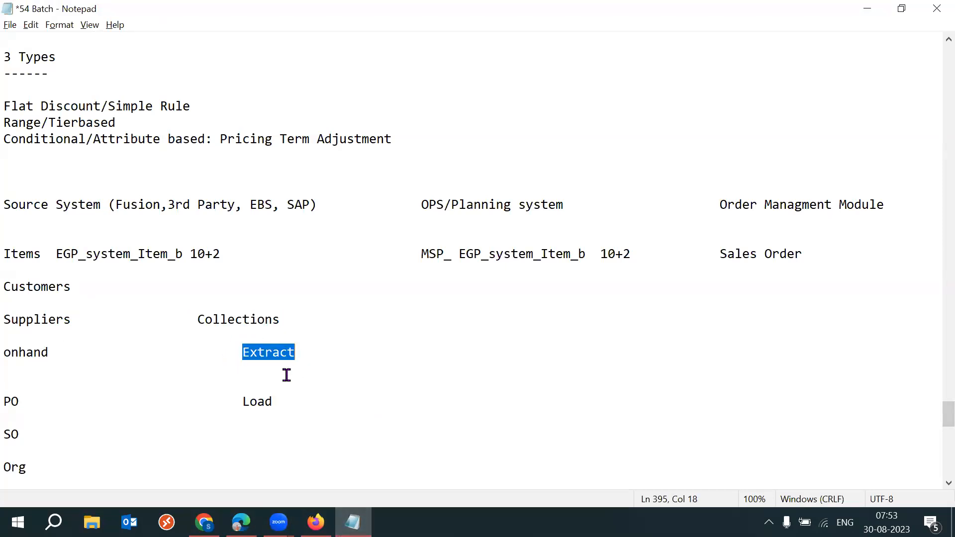
double_click(279, 401)
Switch to Edge and open Scheduled Processes from the Tools apps on the Oracle home page
key("alt+Tab")
left_click(787, 280)
left_click(786, 279)
left_click(787, 279)
left_click(786, 280)
left_click(786, 280)
left_click(155, 276)
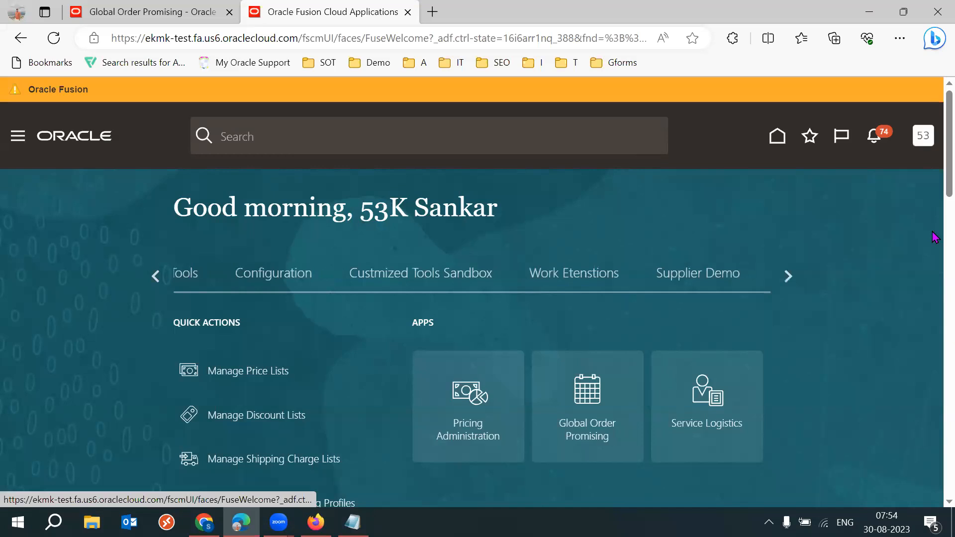
scroll(936, 194, "down", 3)
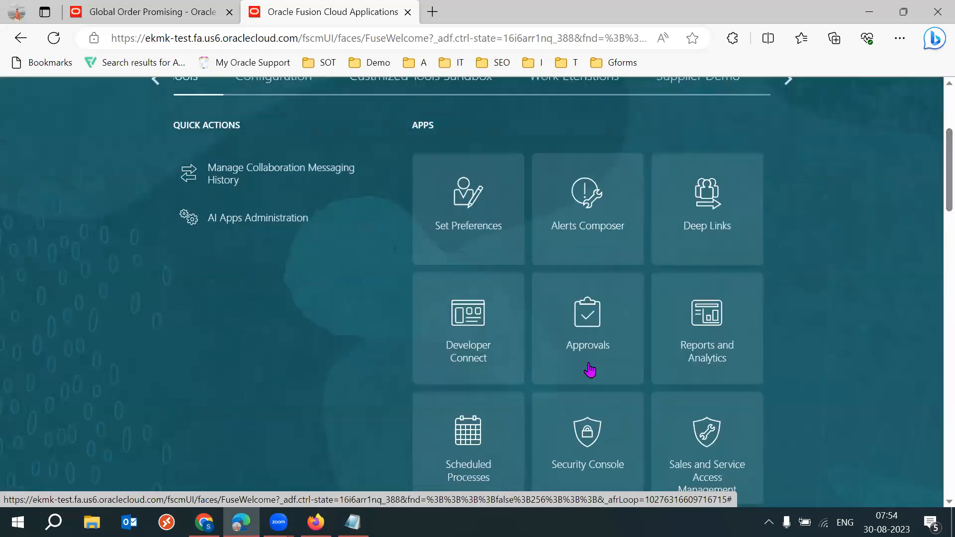
left_click(473, 434)
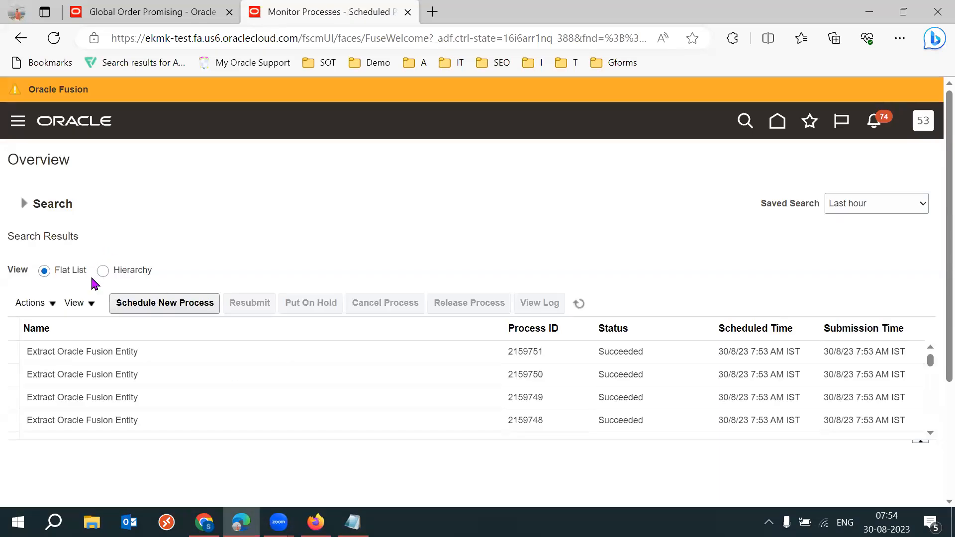
Show the scheduled processes as a hierarchy, expand Collection Job Set and Extract Master, and select the first Extract Oracle Fusion Entity name
left_click(103, 271)
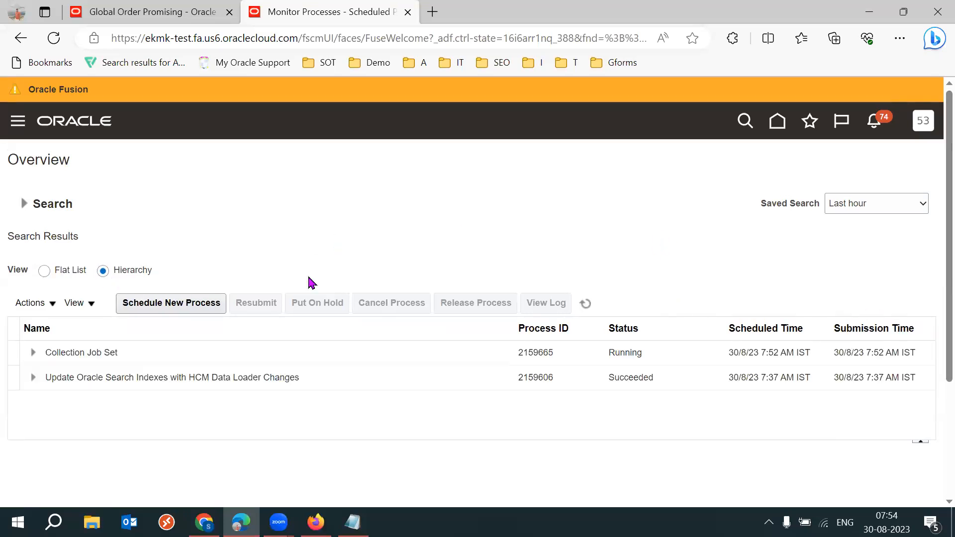
left_click(33, 353)
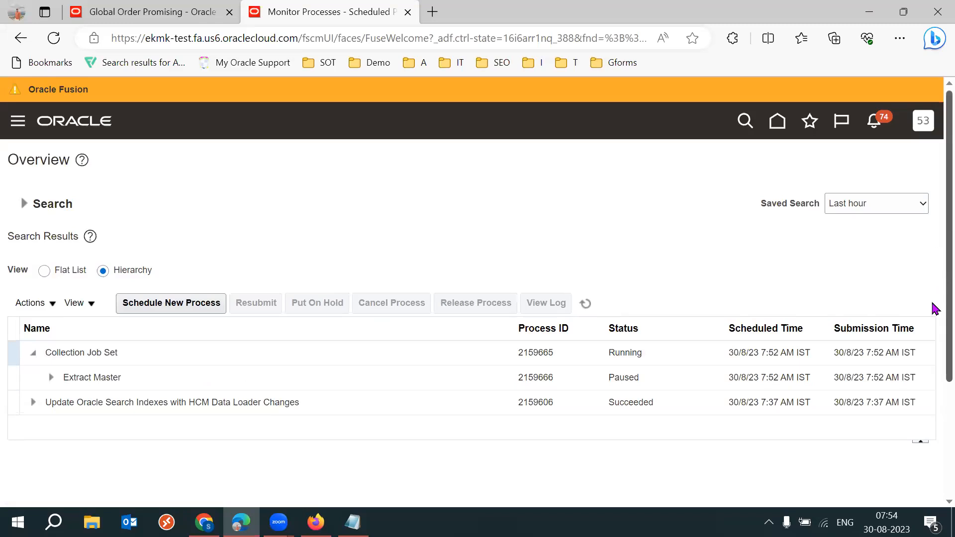
scroll(63, 319, "down", 2)
left_click(52, 298)
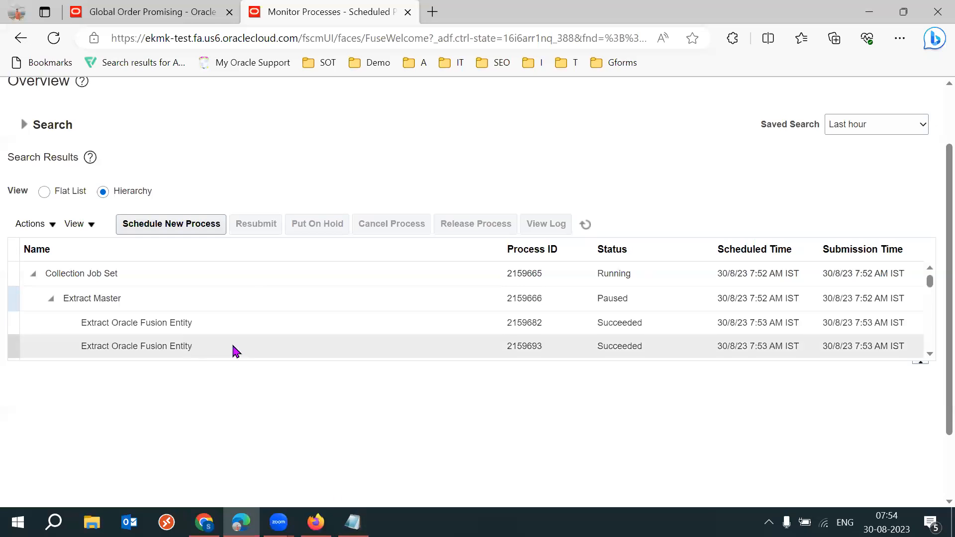
left_click(164, 323)
triple_click(164, 323)
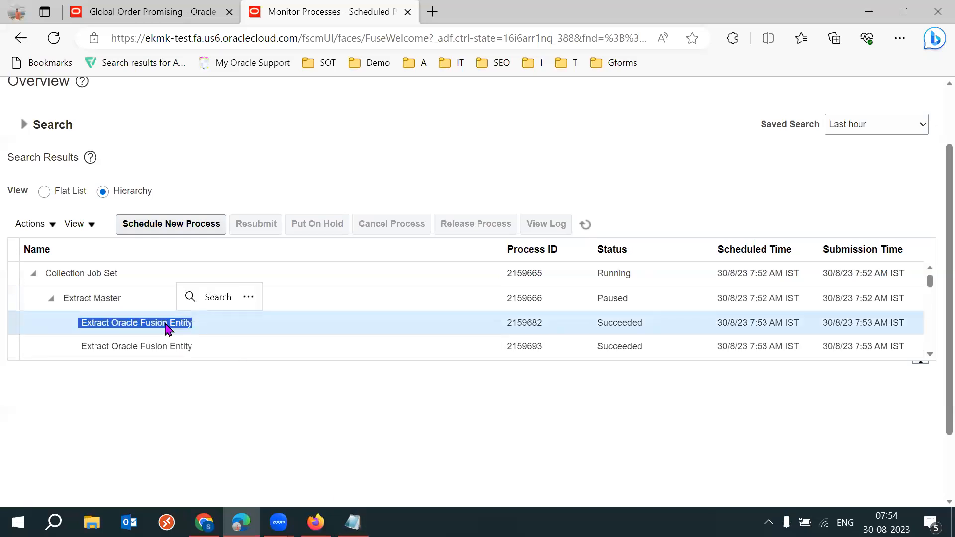
Switch to the Notepad notes and highlight the source entities Customers, Suppliers and onhand
key("alt+Tab")
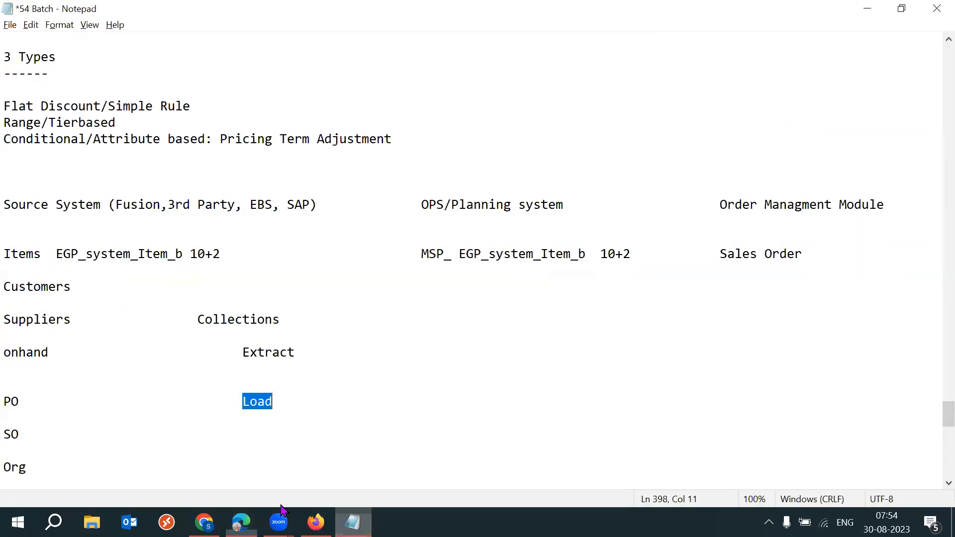
left_click_drag(73, 291, 11, 287)
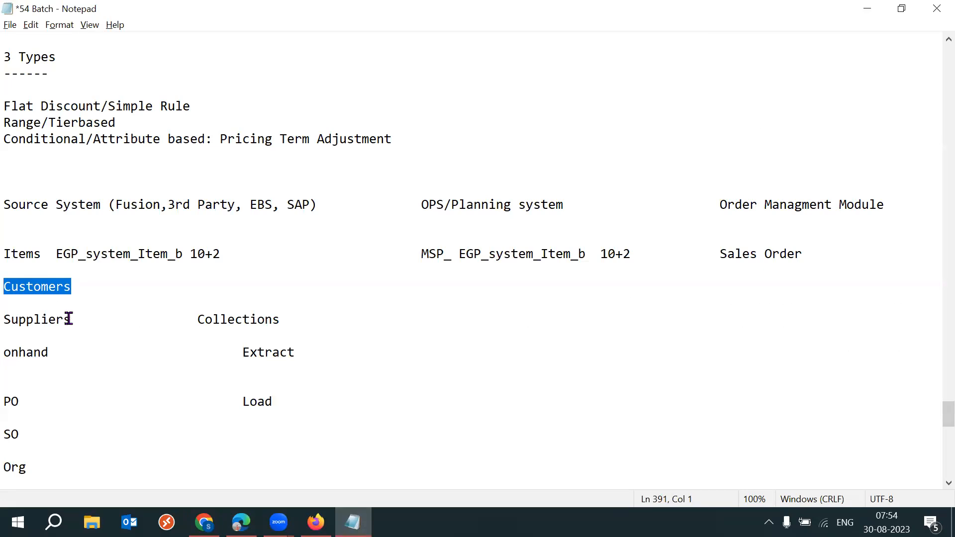
left_click_drag(69, 319, 4, 321)
left_click_drag(49, 352, 11, 353)
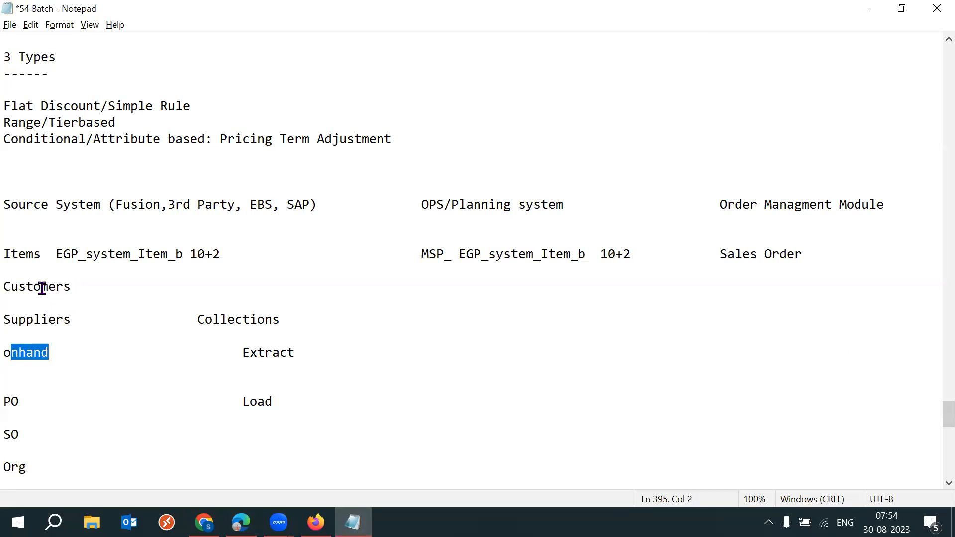
left_click_drag(72, 288, 4, 289)
Copy the process name Extract Oracle Fusion Entity from Edge and add it beneath Extract in the Notepad notes
key("alt+Tab")
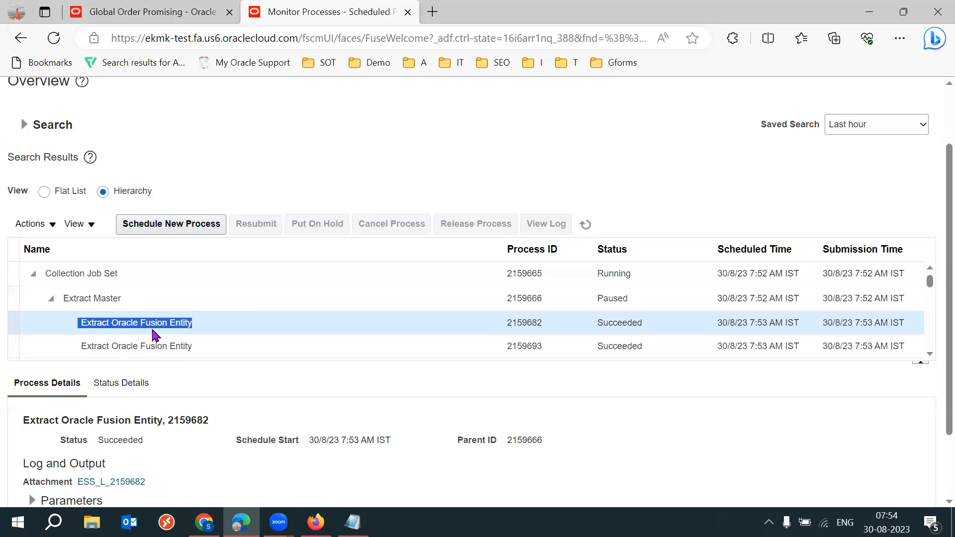
key("alt+Tab")
left_click(275, 380)
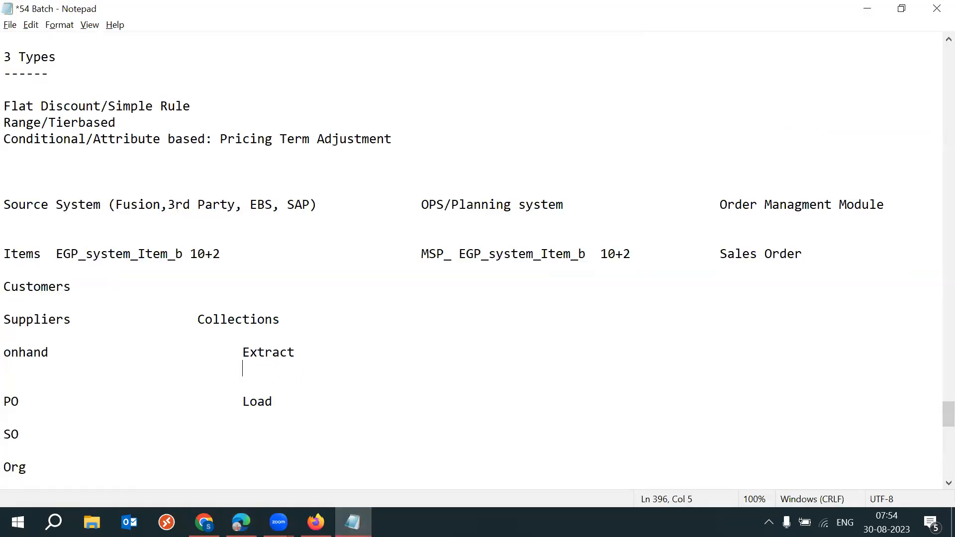
type("Extract Oracle Fusion Entity")
Highlight the Extract Oracle Fusion Entity note and relate it to the onhand, Suppliers and Customers source entities
left_click_drag(301, 369, 525, 365)
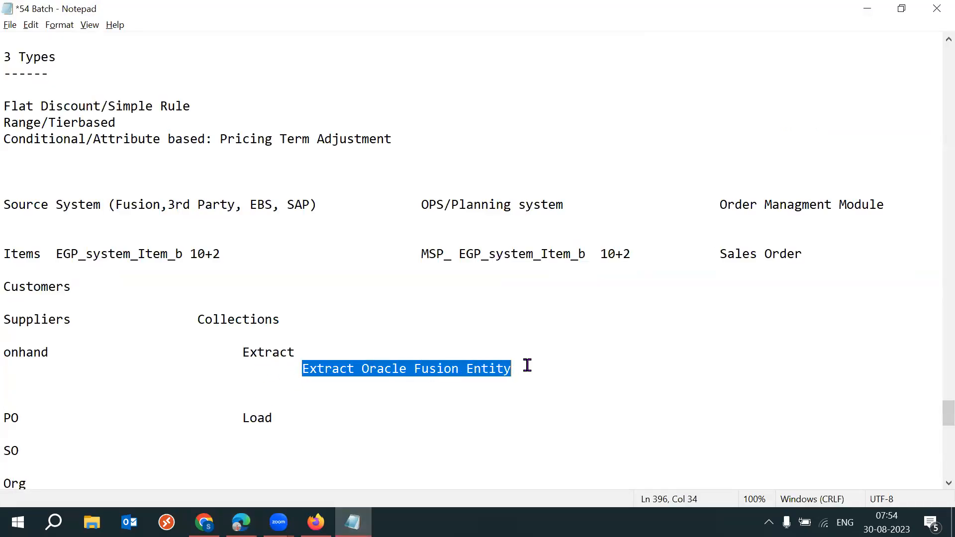
left_click_drag(48, 353, 5, 352)
left_click_drag(71, 321, 3, 321)
left_click_drag(72, 287, 4, 287)
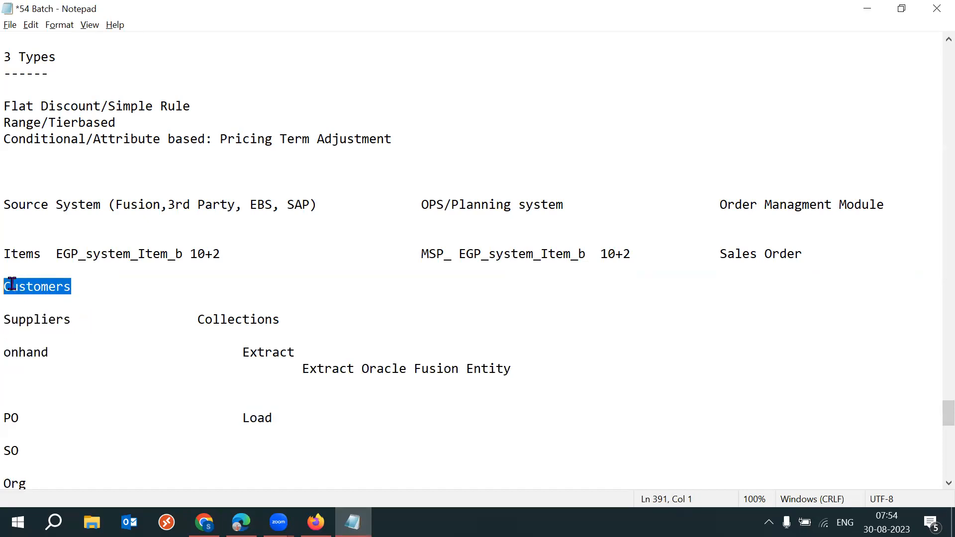
left_click_drag(303, 366, 518, 373)
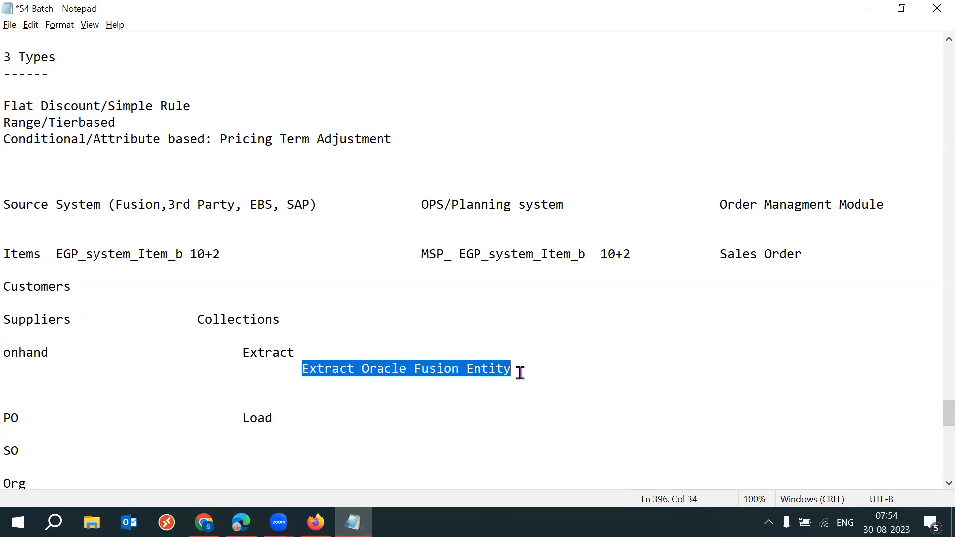
left_click(461, 382)
left_click_drag(301, 369, 517, 369)
Switch to Edge, expand all parameter values of Extract Oracle Fusion Entity process 2159697, and highlight its argument3 value
key("alt+Tab")
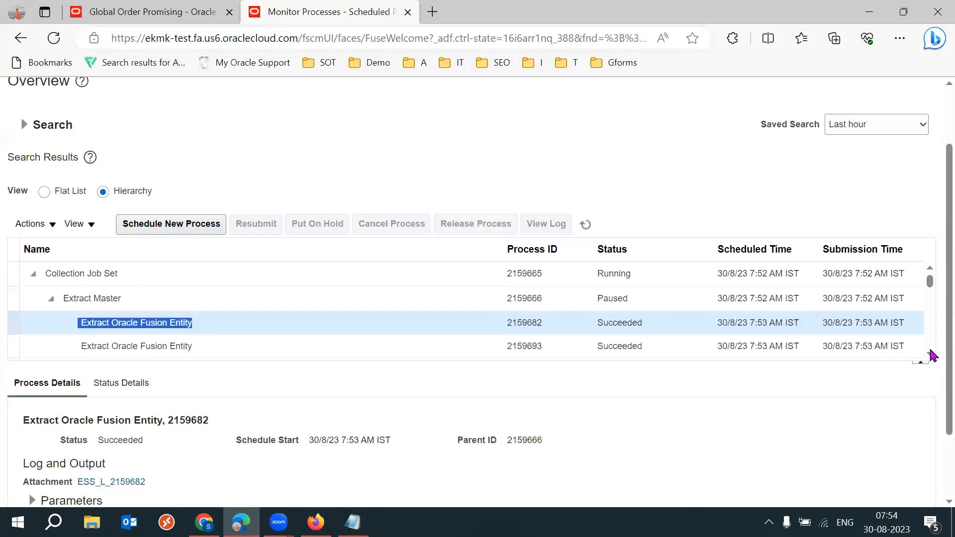
scroll(930, 354, "down", 4)
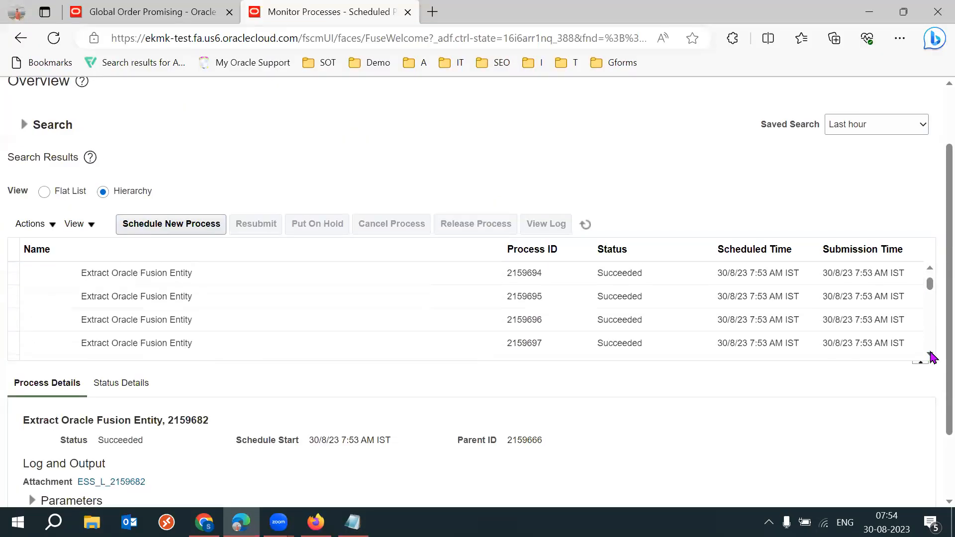
left_click(250, 342)
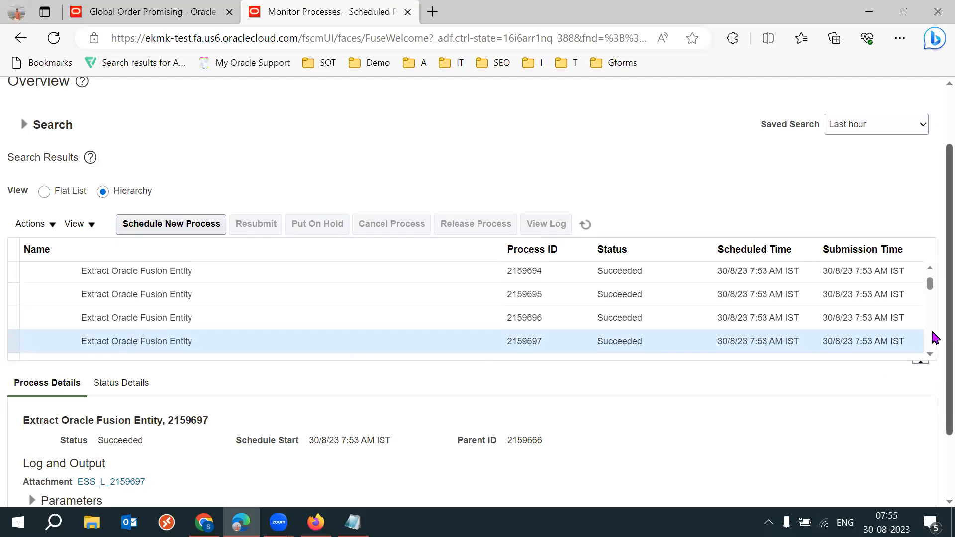
scroll(933, 348, "down", 2)
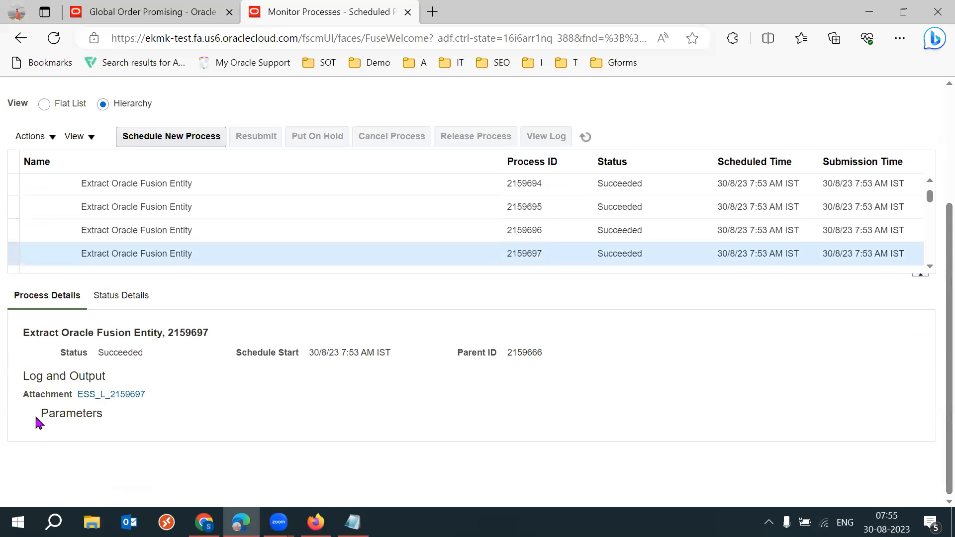
left_click(37, 419)
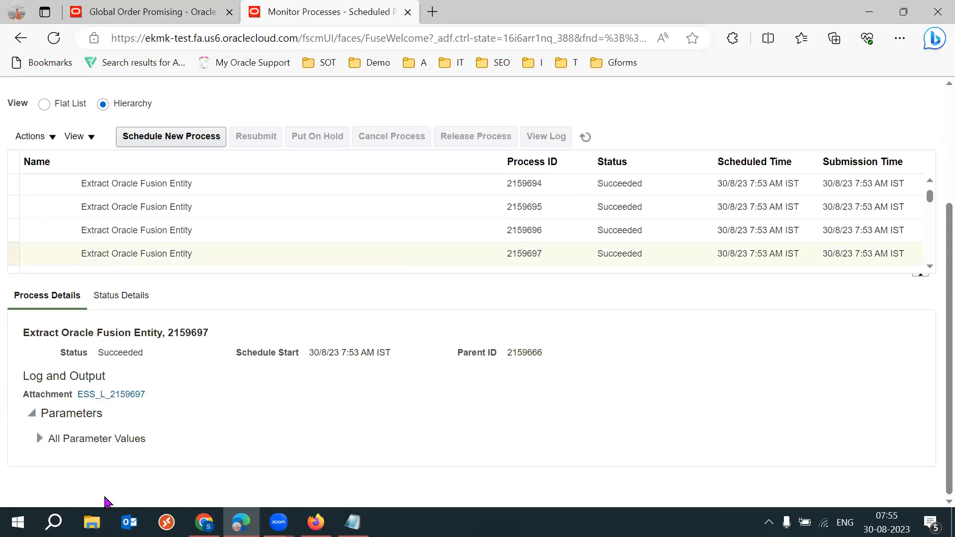
left_click(40, 439)
scroll(631, 360, "down", 1)
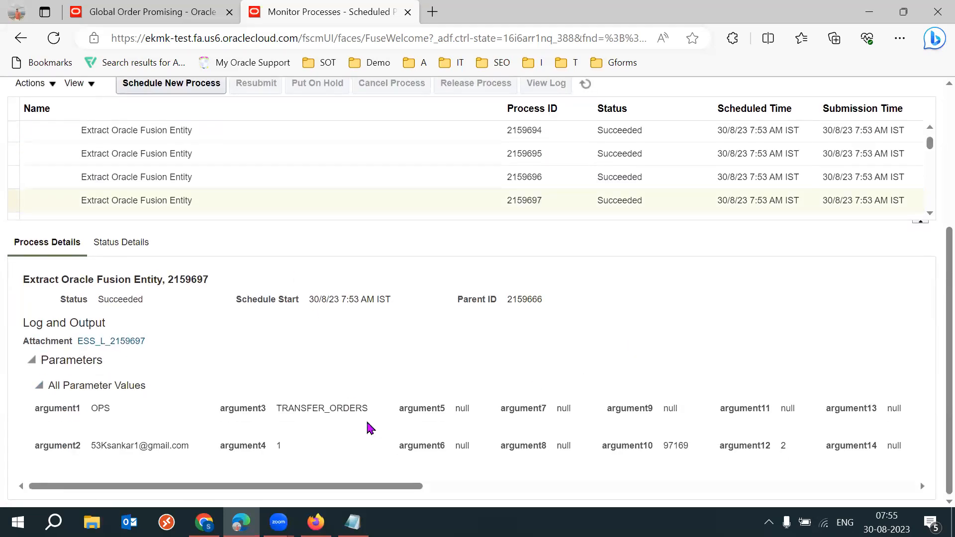
double_click(338, 408)
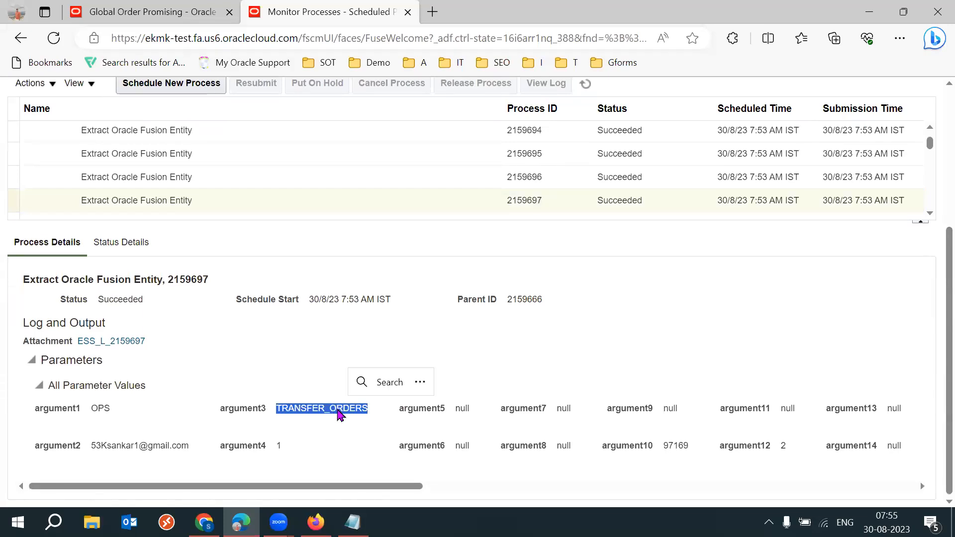
left_click(307, 373)
Show the details of Extract Oracle Fusion Entity process 2159696 and highlight its argument3 value
left_click(214, 182)
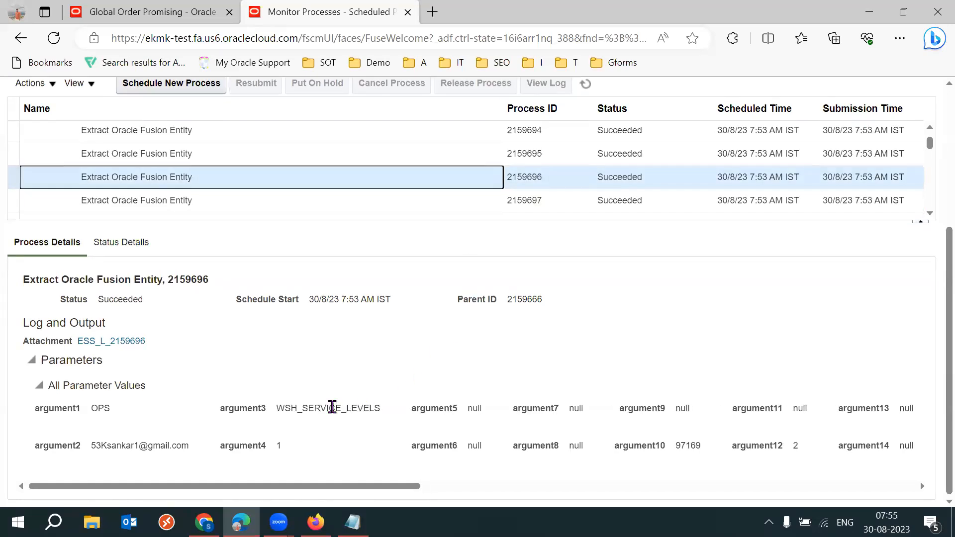
double_click(328, 408)
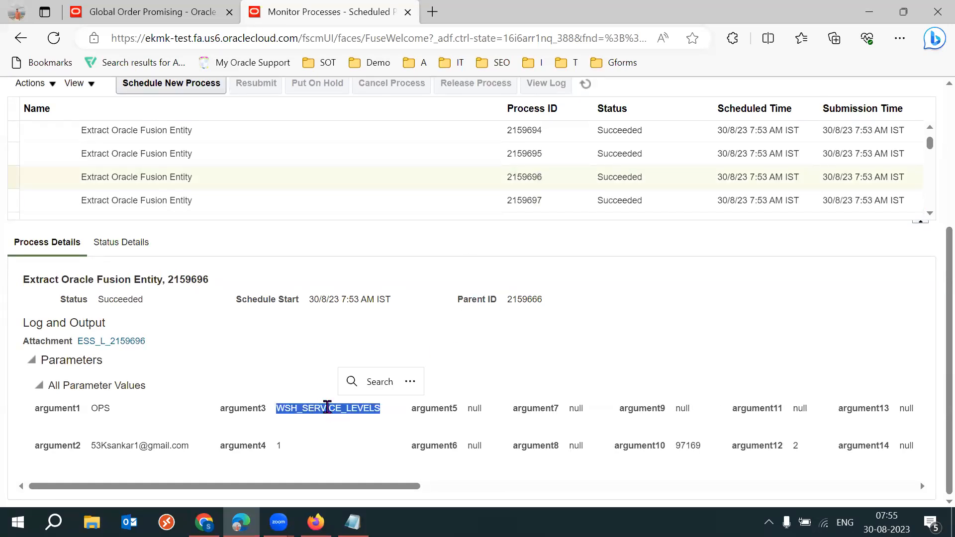
double_click(327, 409)
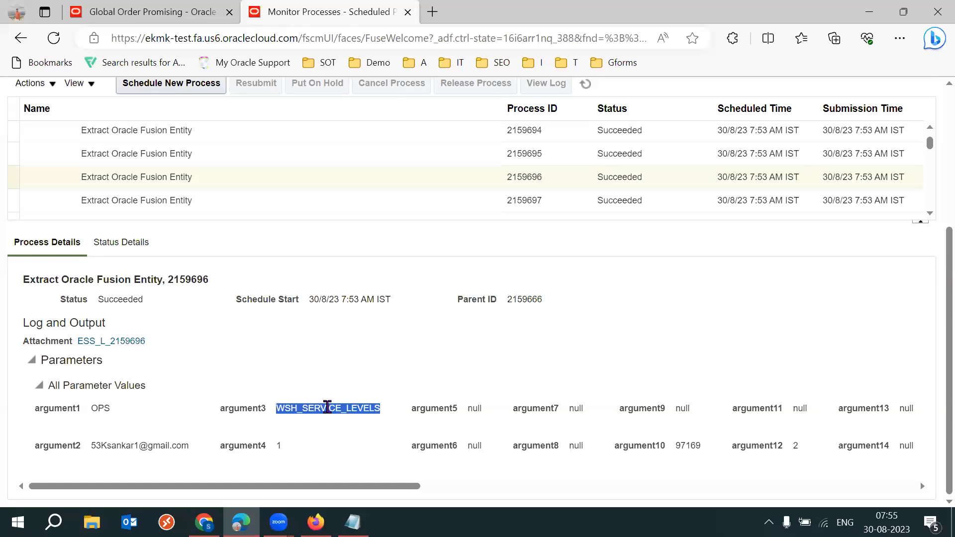
double_click(328, 409)
double_click(328, 408)
double_click(327, 407)
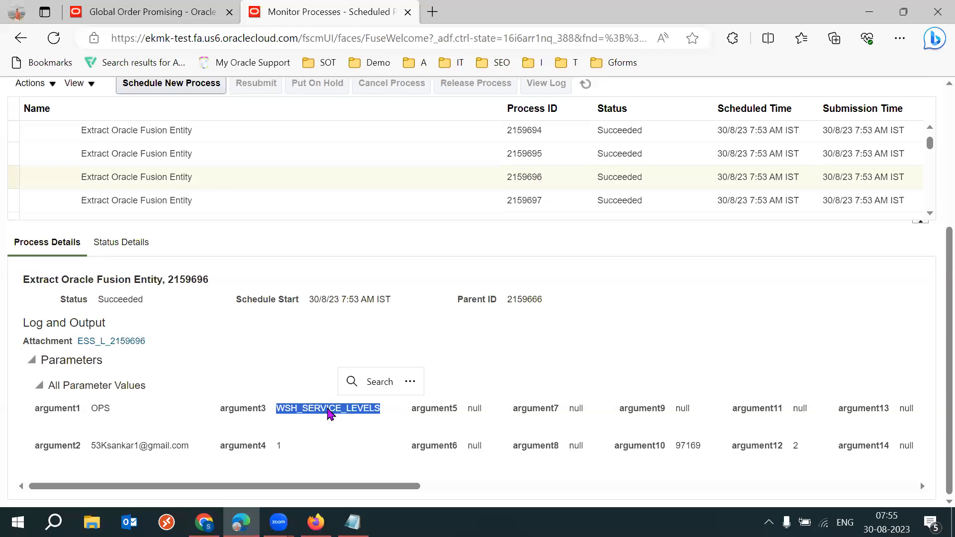
double_click(327, 408)
double_click(327, 407)
double_click(327, 407)
Examine which entities processes 2159695, 2159694 and 2159693 extract, highlighting the argument3 value of 2159694
left_click(211, 165)
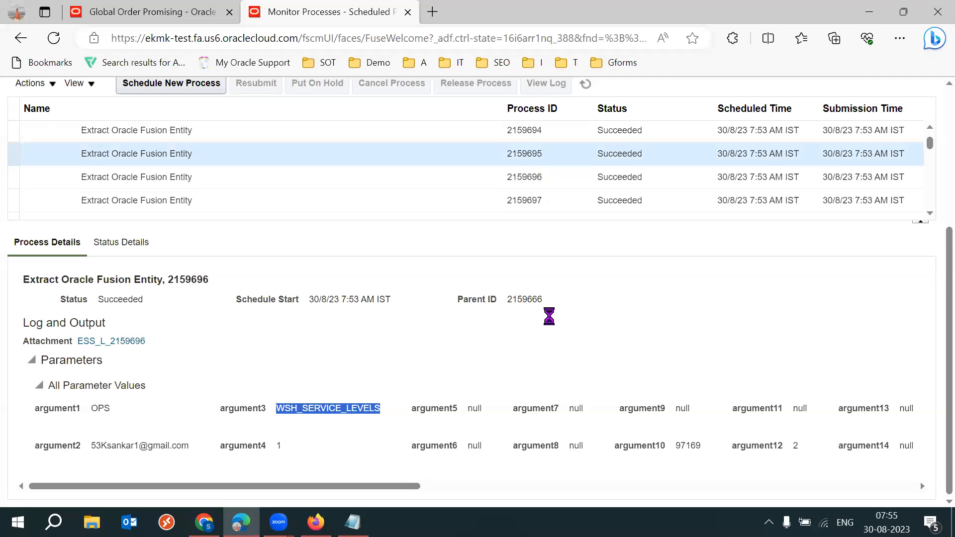
left_click(196, 137)
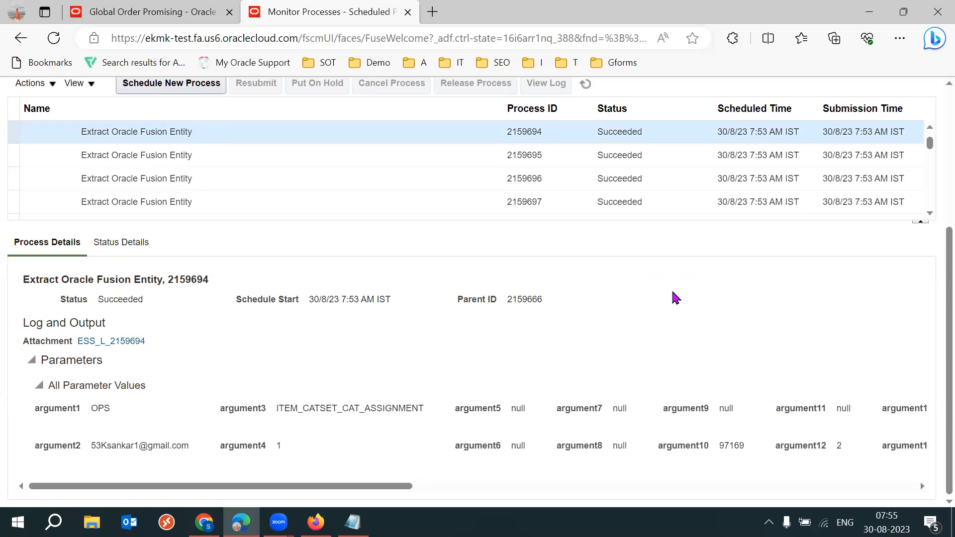
double_click(338, 409)
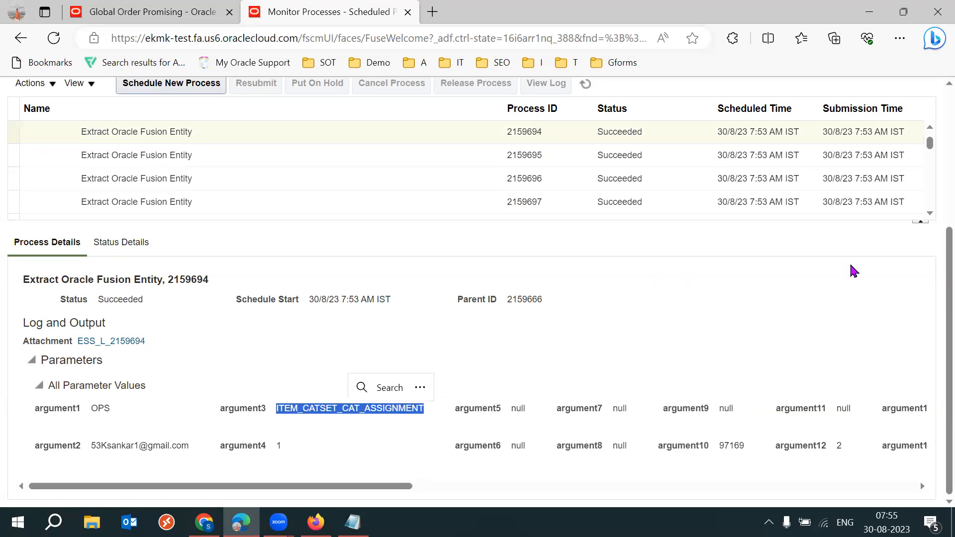
left_click(930, 127)
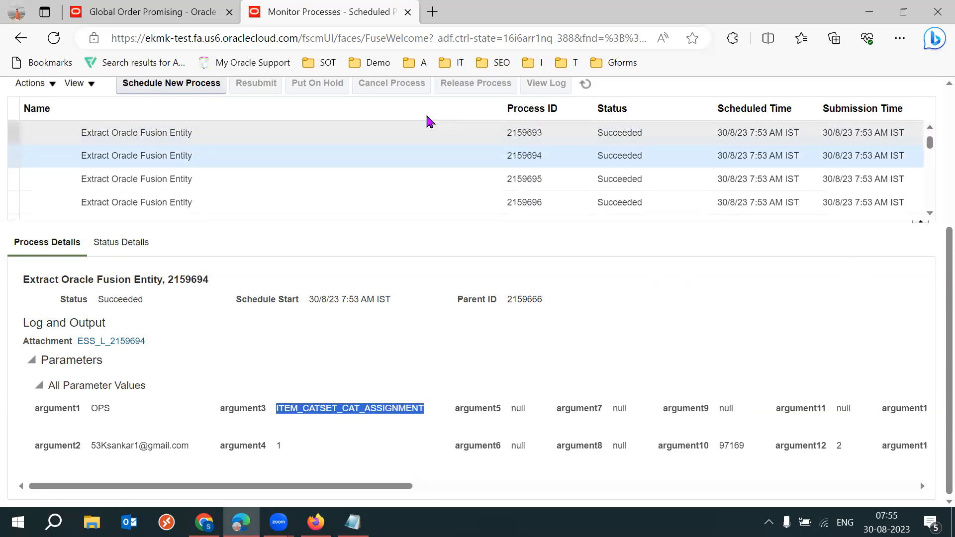
left_click(300, 132)
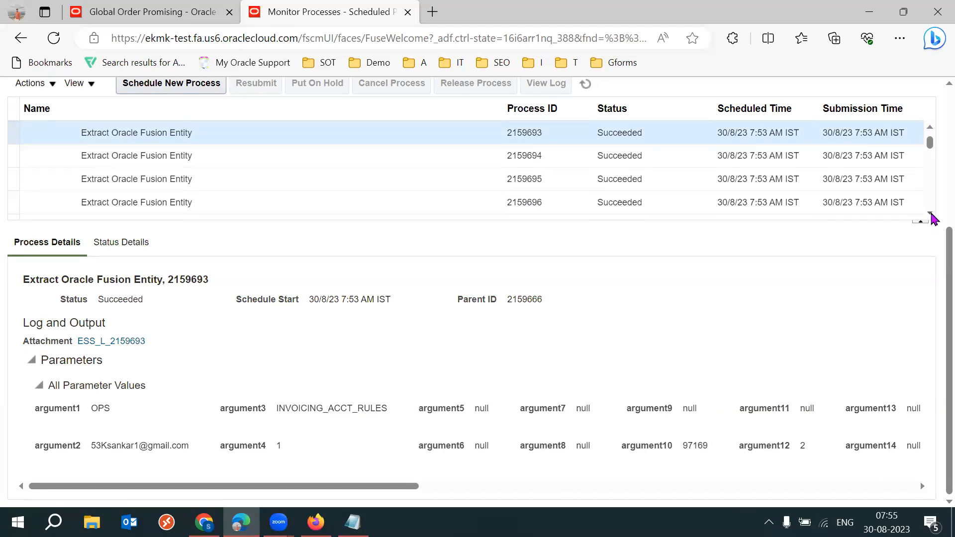
Check the extracted entity of processes 2159746, 2159674 and 2159675 further down the Extract Master hierarchy
scroll(931, 215, "down", 5)
scroll(931, 215, "down", 3)
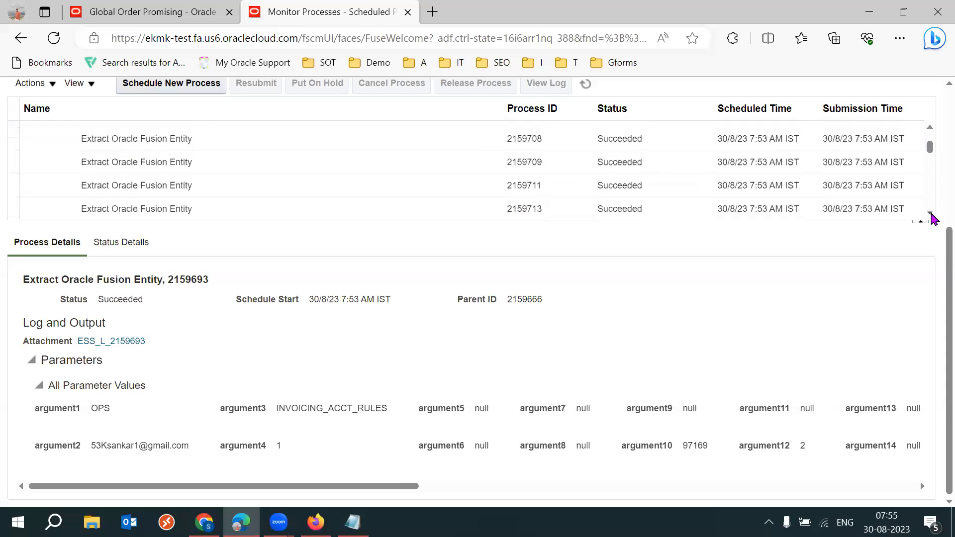
scroll(931, 157, "down", 2)
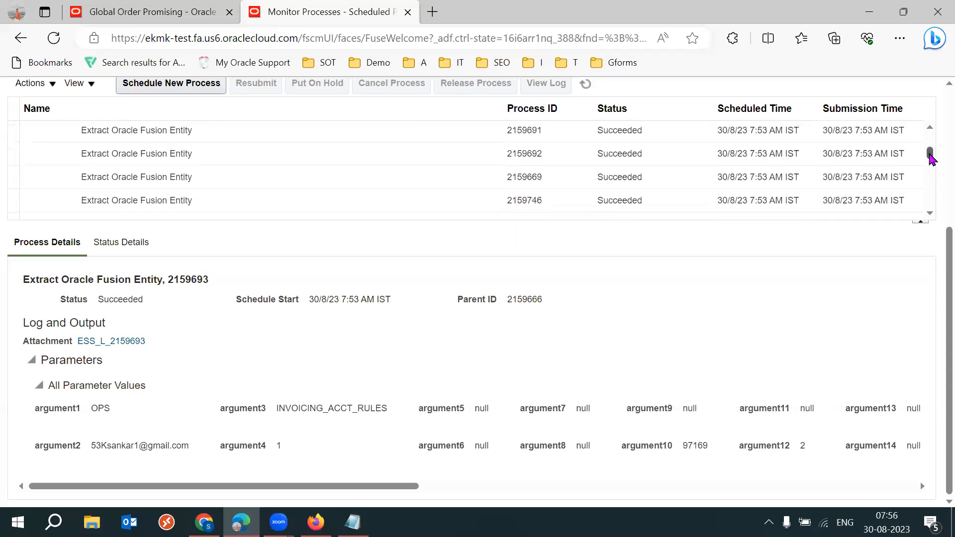
left_click(256, 199)
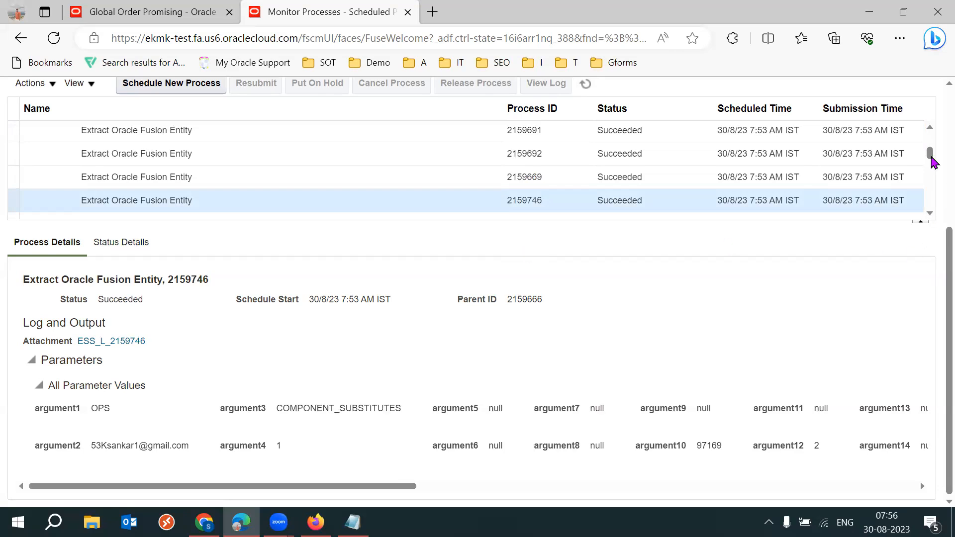
scroll(932, 157, "down", 2)
left_click(166, 185)
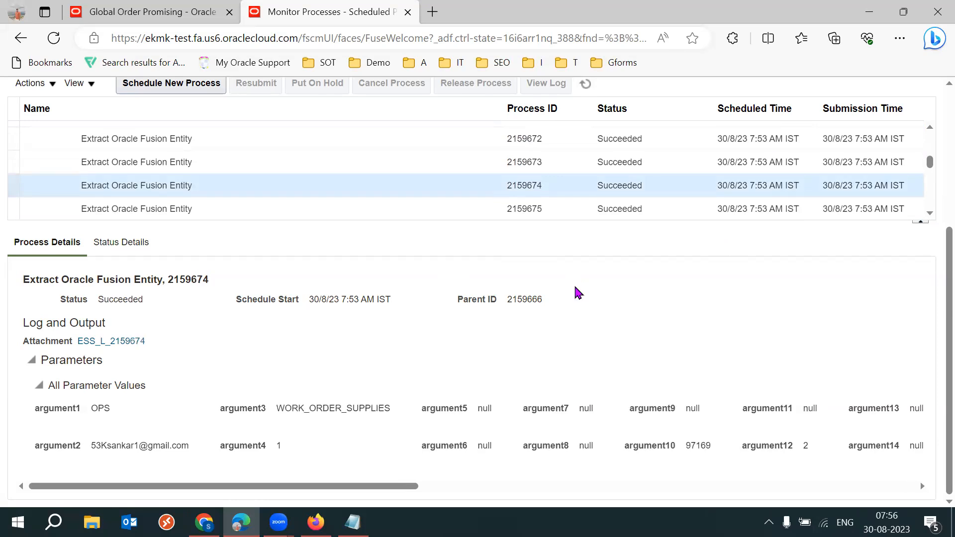
left_click(230, 206)
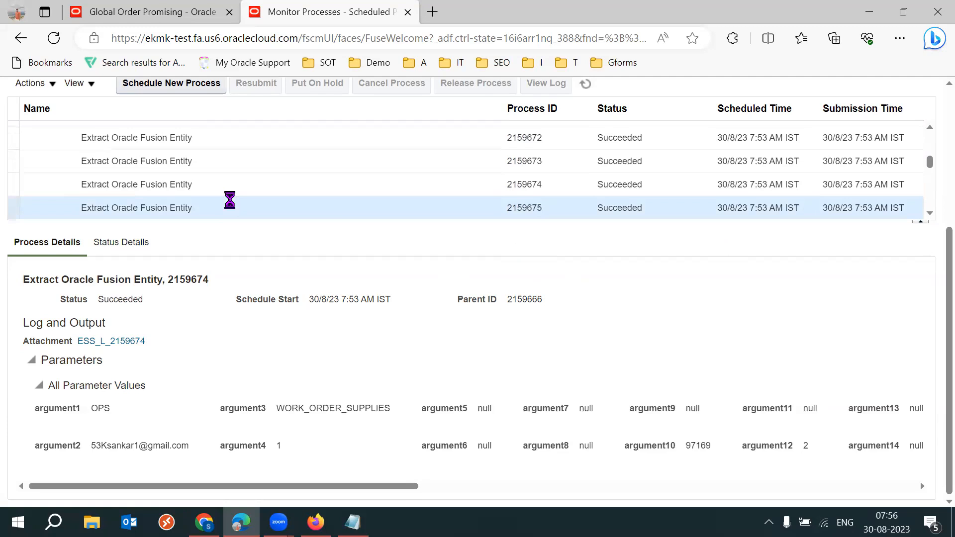
Go through the extract processes from 2159679 to 2159714, highlighting the argument3 value of process 2159686
scroll(230, 200, "down", 3)
scroll(229, 200, "down", 3)
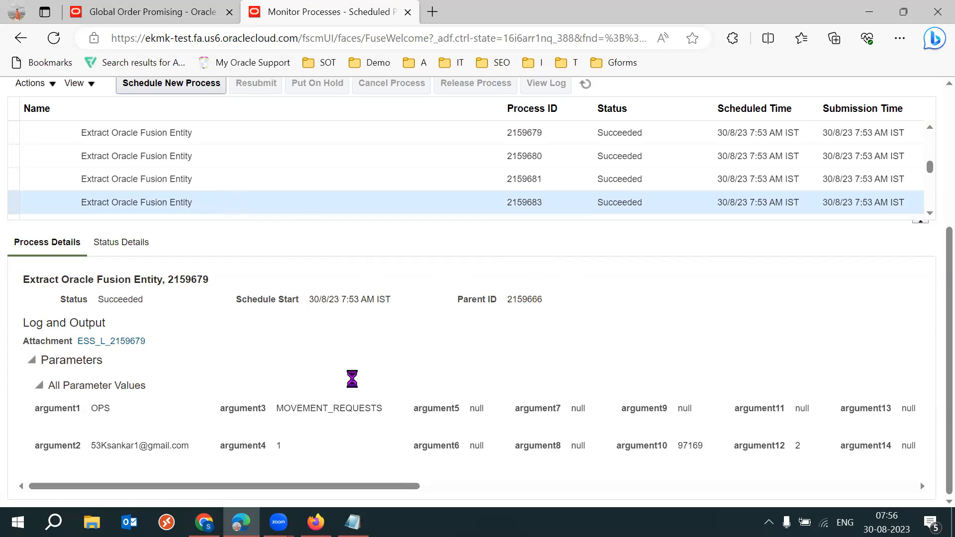
key("Down")
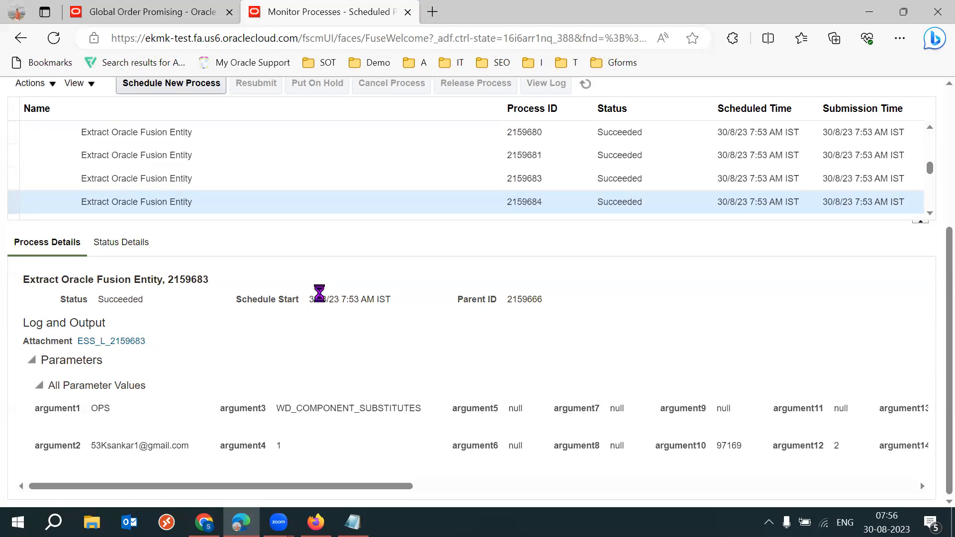
key("Down")
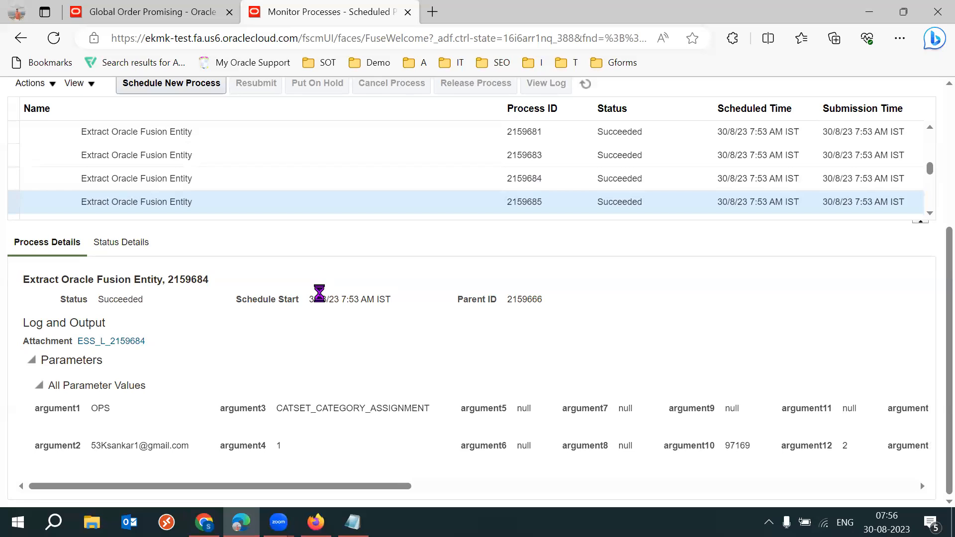
key("Down")
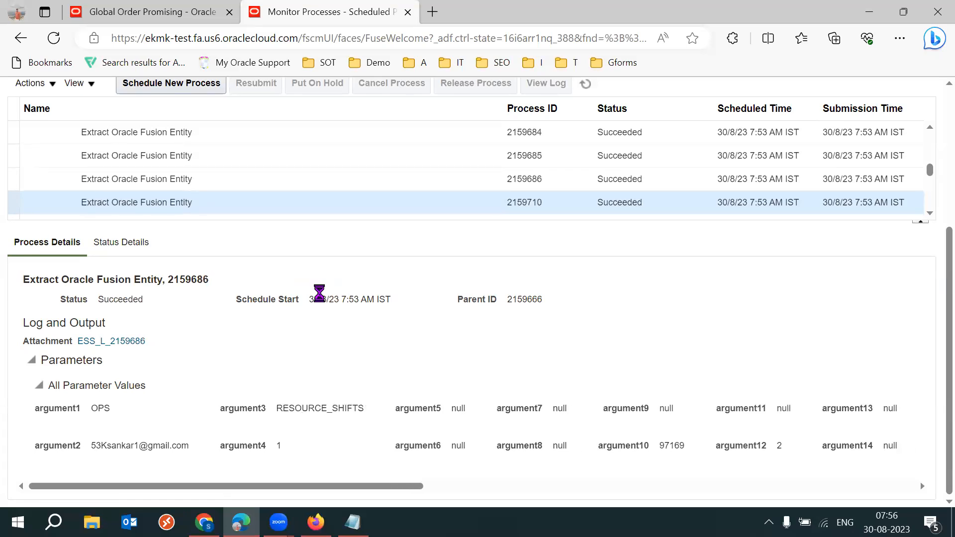
key("Down")
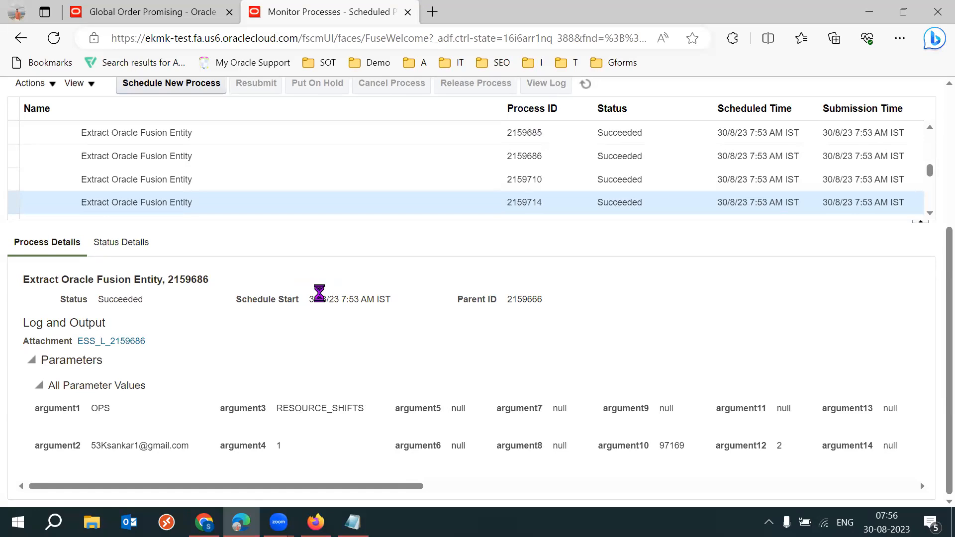
left_click_drag(275, 409, 362, 410)
Continue through the extract processes to 2159729, highlighting the argument3 value shown for process 2159725
left_click(330, 216)
key("Down")
key("Down")
key("Down")
key("Down")
key("Down")
key("Down")
key("Down")
key("Down")
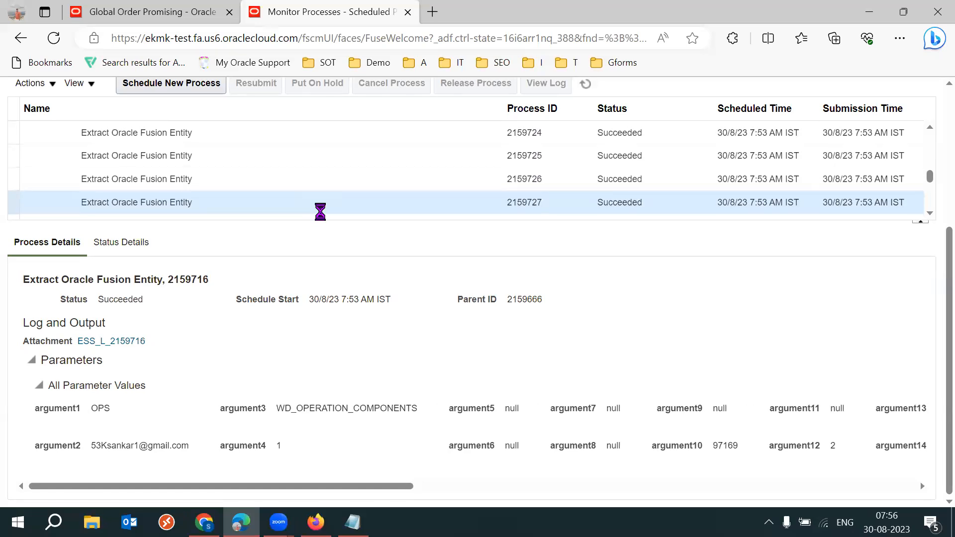
key("Down")
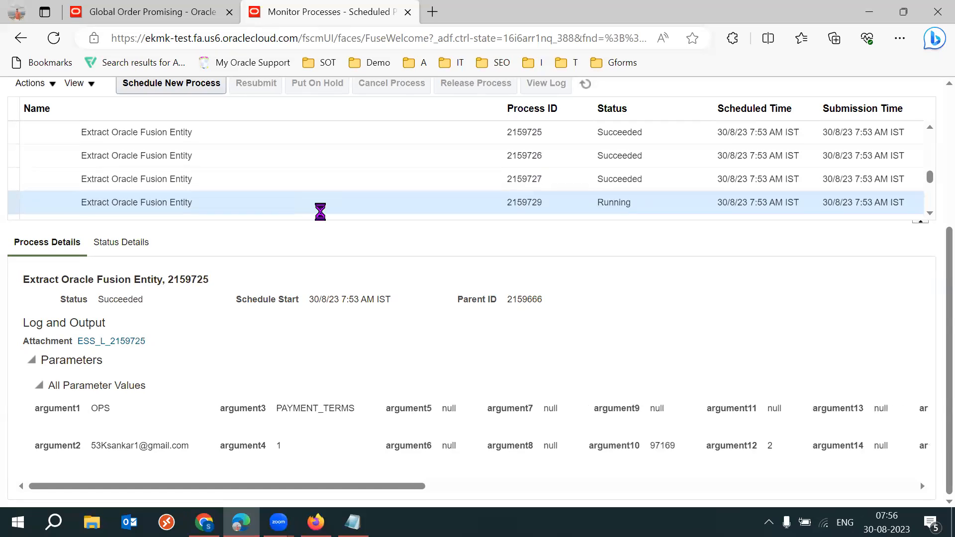
left_click_drag(277, 406, 348, 409)
Compare the argument3 values of the extract processes from 2159729 through 2159731
left_click(236, 212)
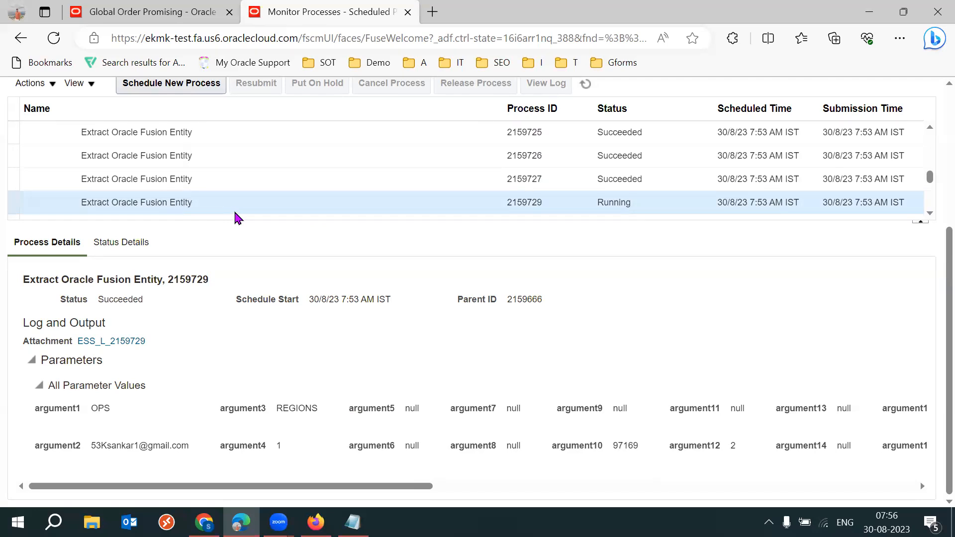
key("Down")
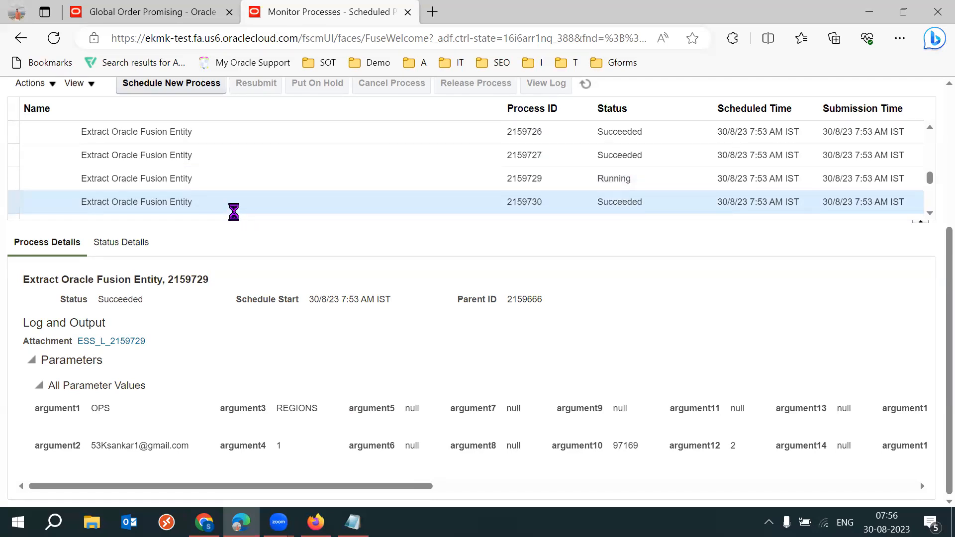
key("Down")
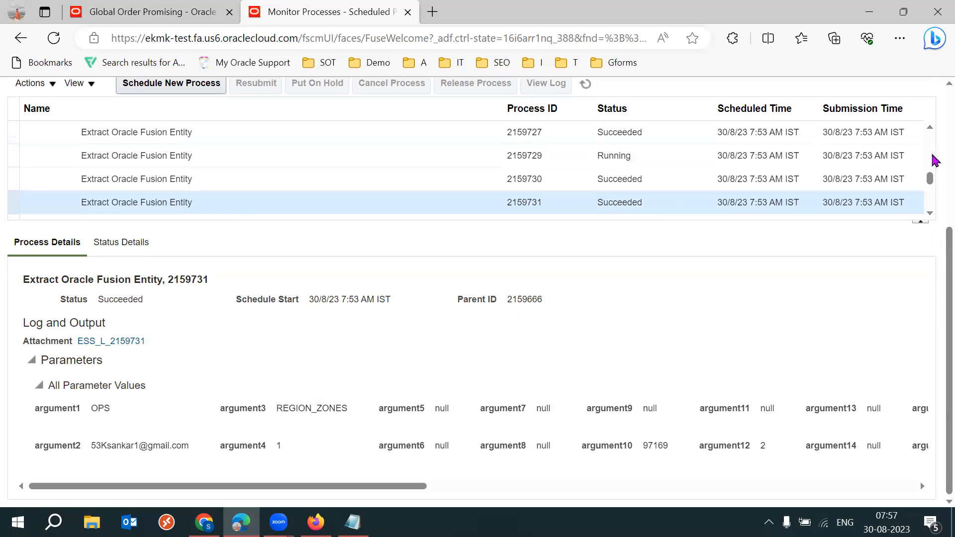
Refresh the scheduled processes and select Load Master under the re-expanded Collection Job Set
left_click_drag(930, 186, 931, 138)
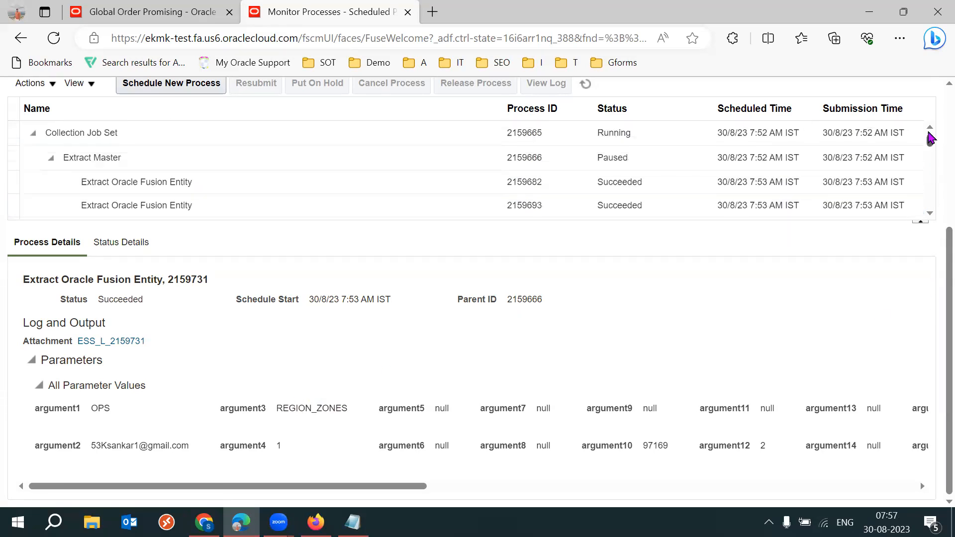
left_click(586, 85)
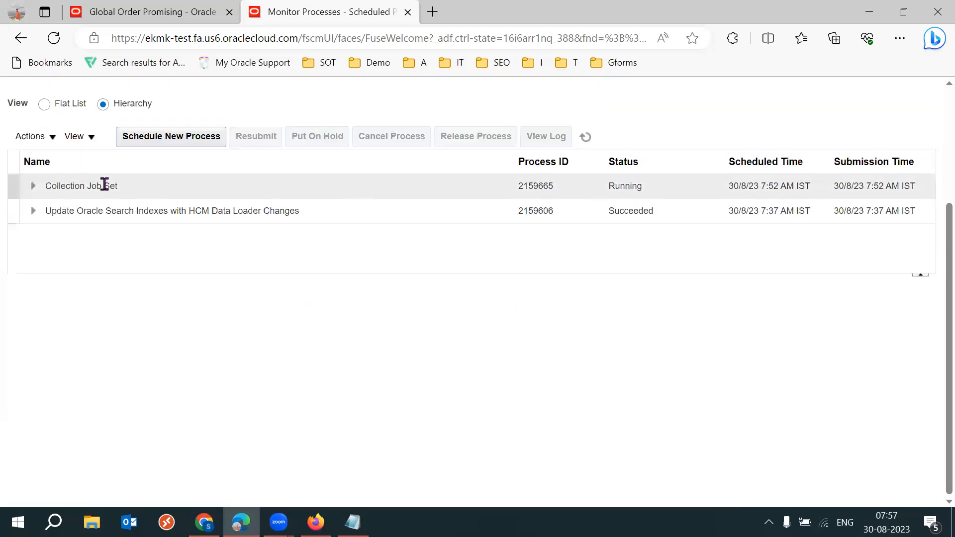
left_click(34, 186)
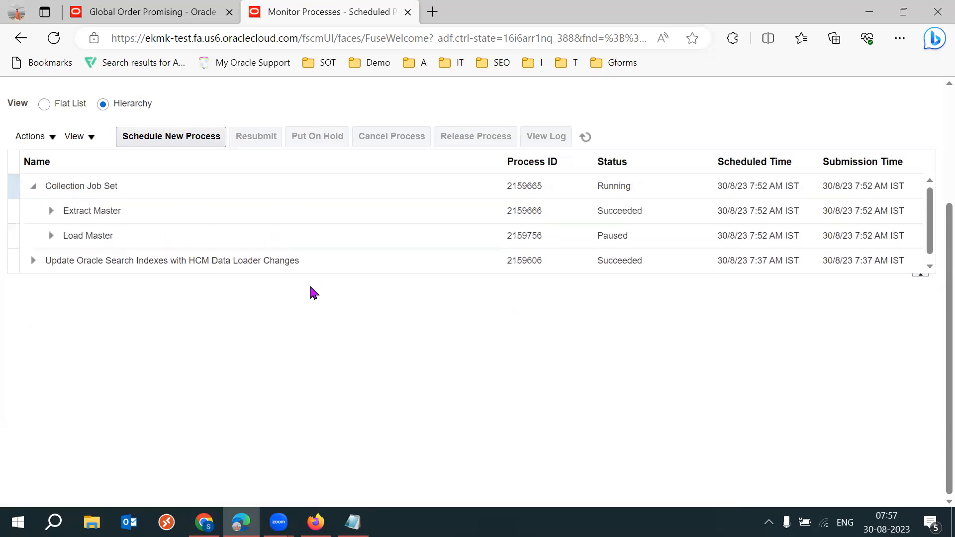
left_click(124, 235)
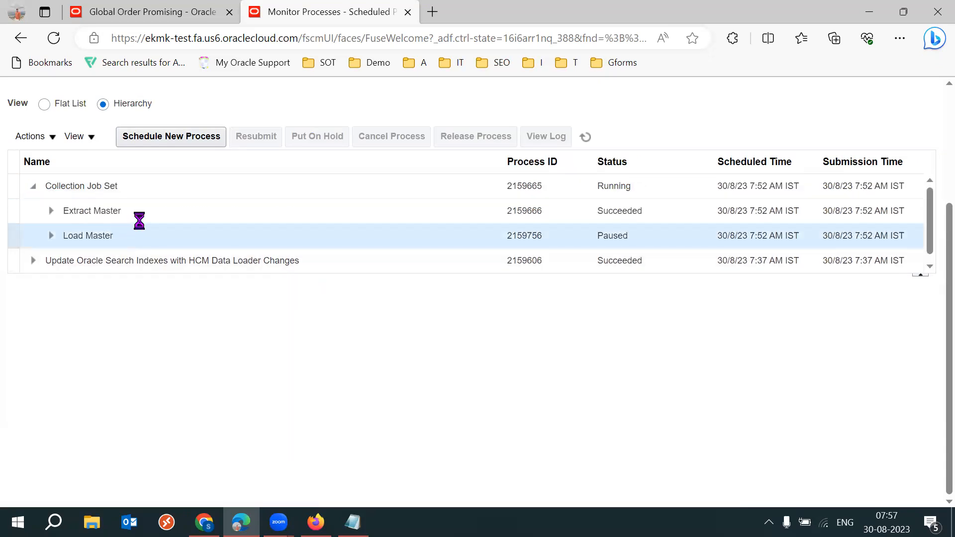
Highlight the status values of Extract Master and Load Master under the Collection Job Set
left_click(343, 211)
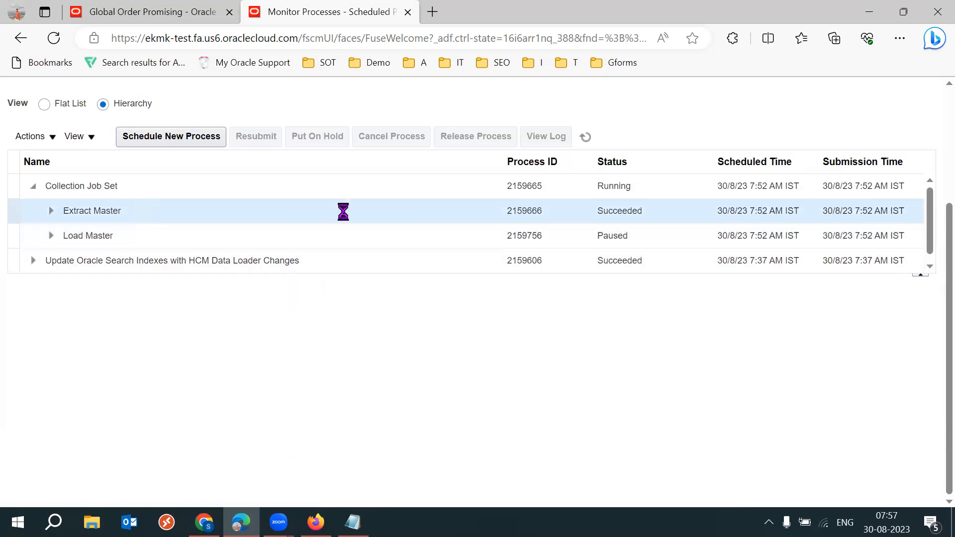
double_click(627, 211)
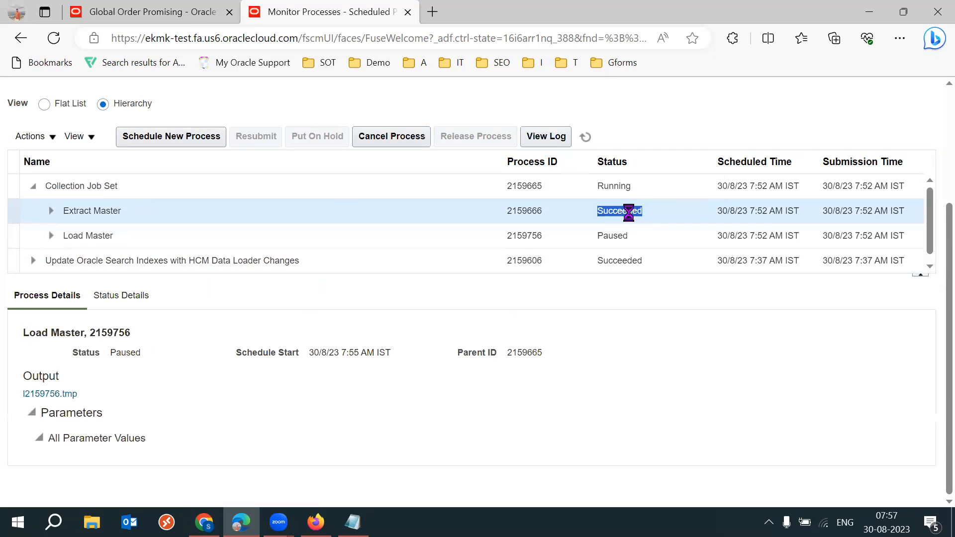
left_click(427, 241)
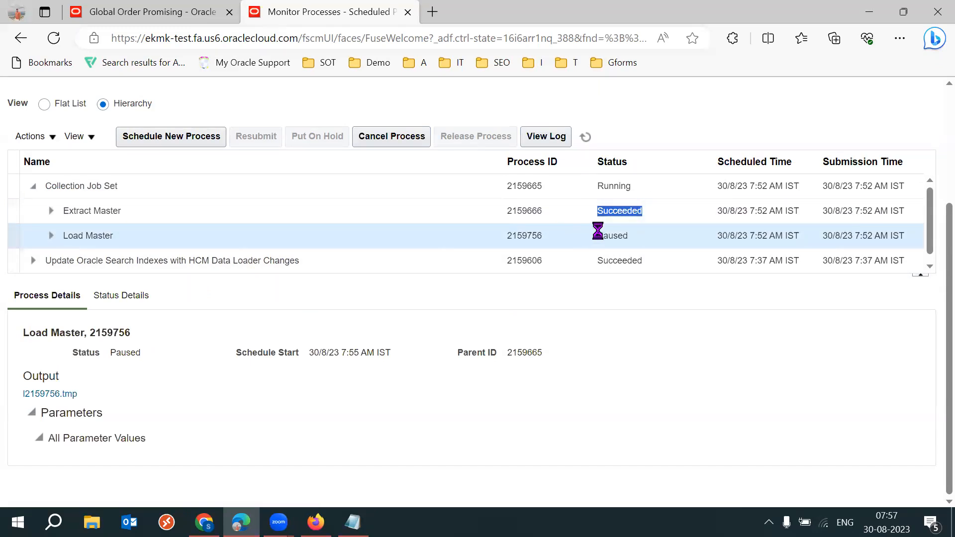
double_click(622, 233)
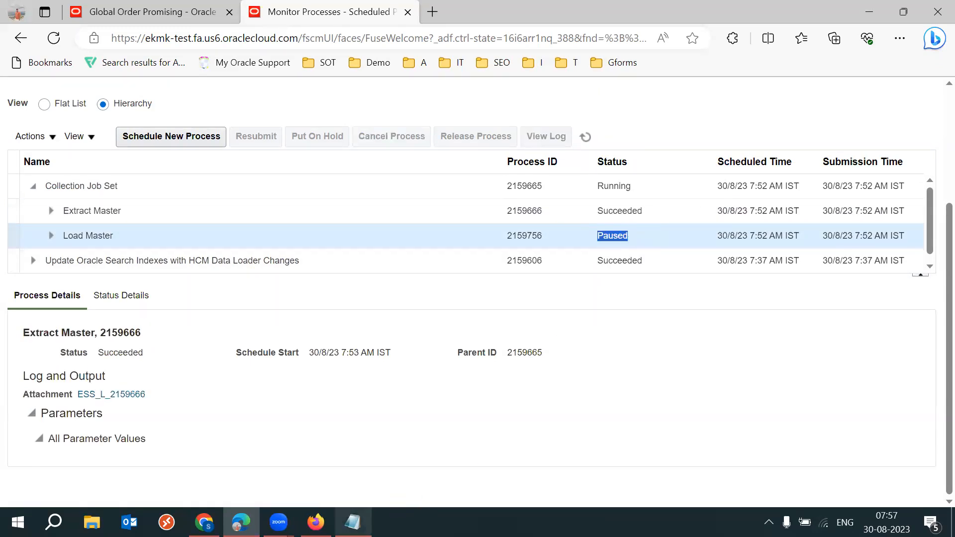
Switch to the Notepad notes and highlight the source item table EGP_system_Item_b and the MSP_ prefix of its planning-system counterpart
left_click(353, 522)
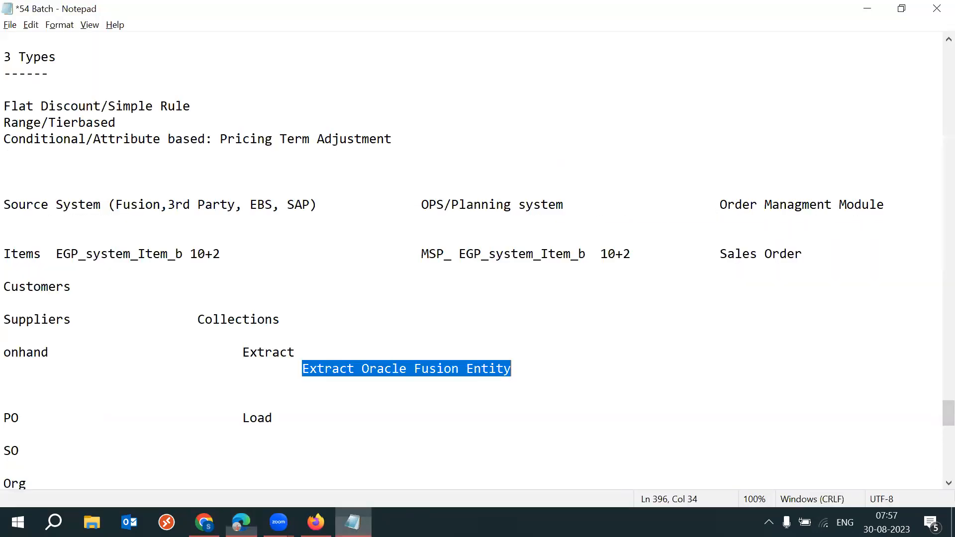
left_click(57, 255)
left_click_drag(114, 255, 214, 254)
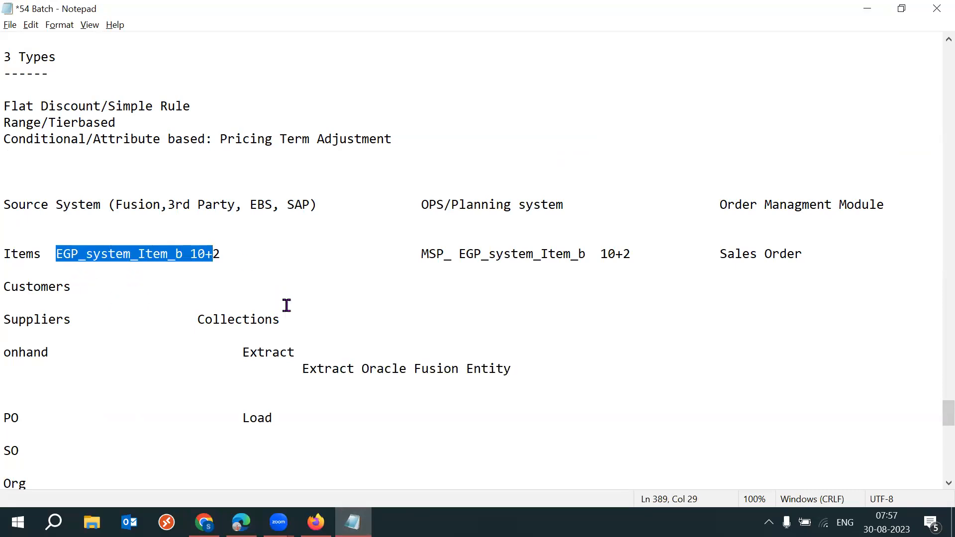
left_click_drag(421, 254, 583, 255)
left_click(436, 262)
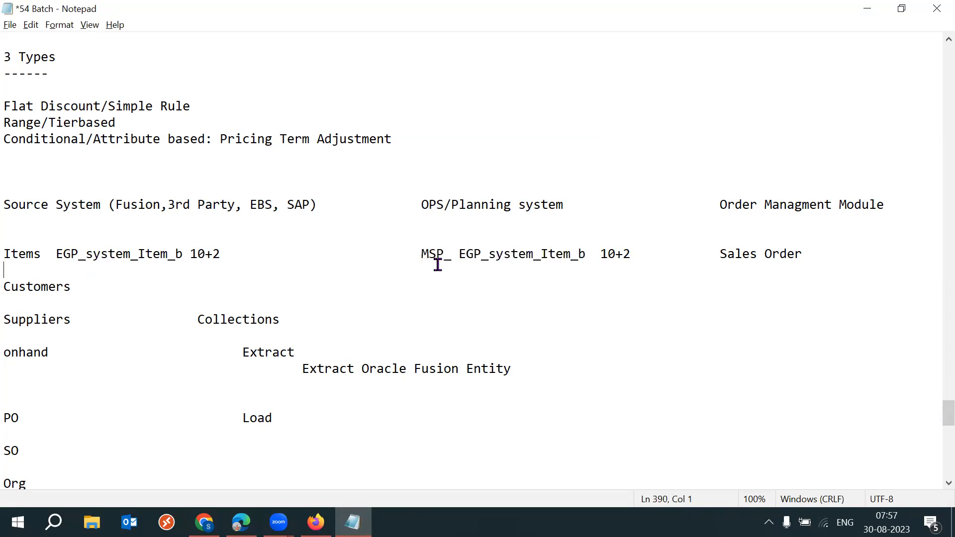
left_click_drag(419, 255, 586, 254)
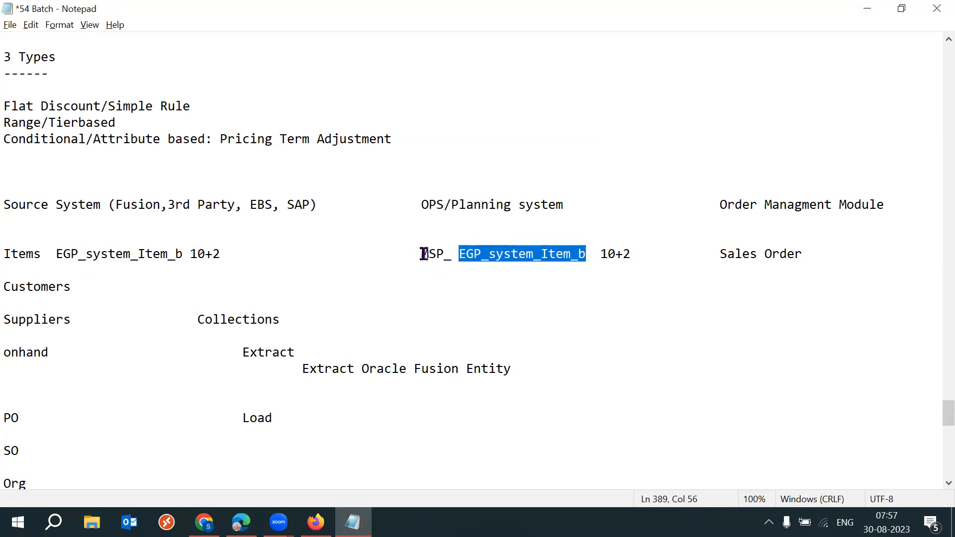
left_click_drag(422, 254, 452, 257)
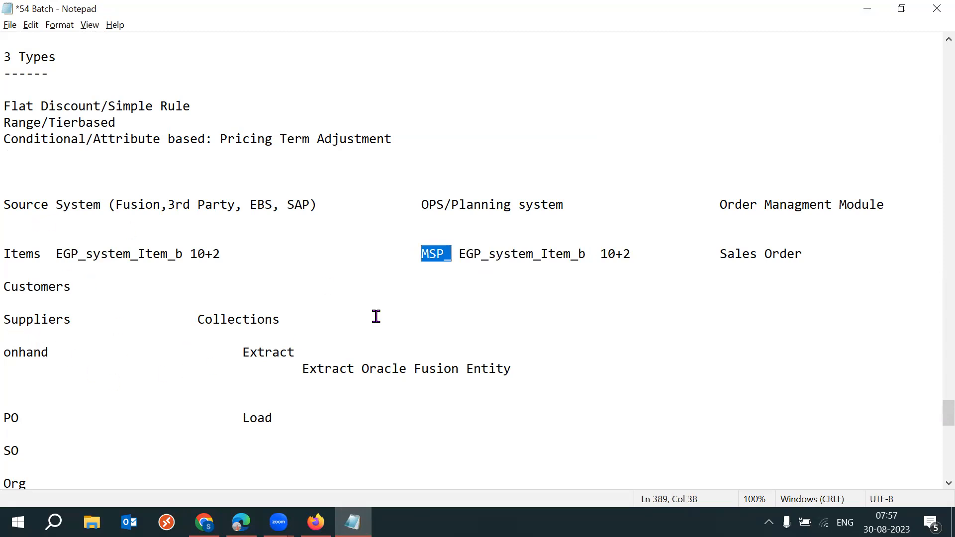
left_click(443, 266)
left_click_drag(421, 254, 452, 254)
Switch back to the scheduled processes in Edge, refresh them repeatedly to check the collection's progress, and select the Collection Job Set
left_click(241, 522)
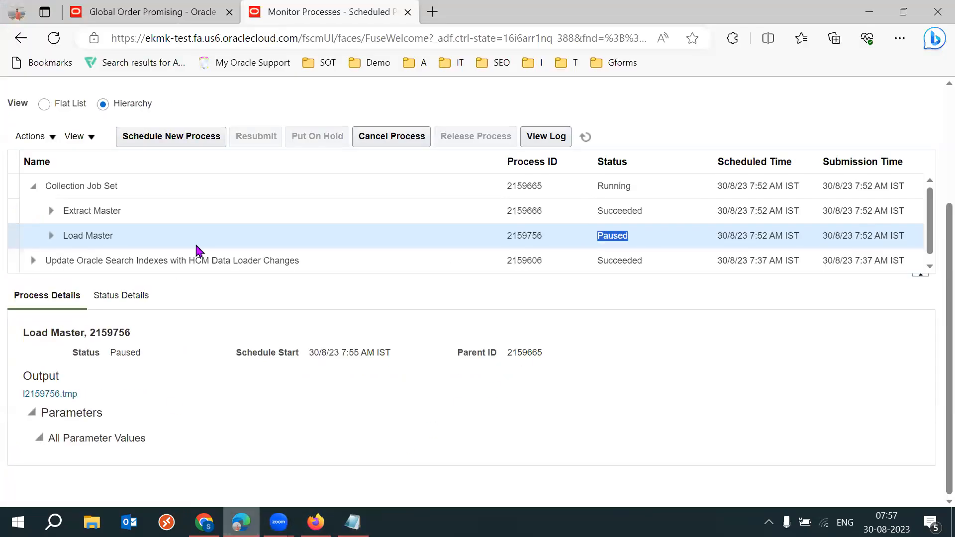
left_click(585, 142)
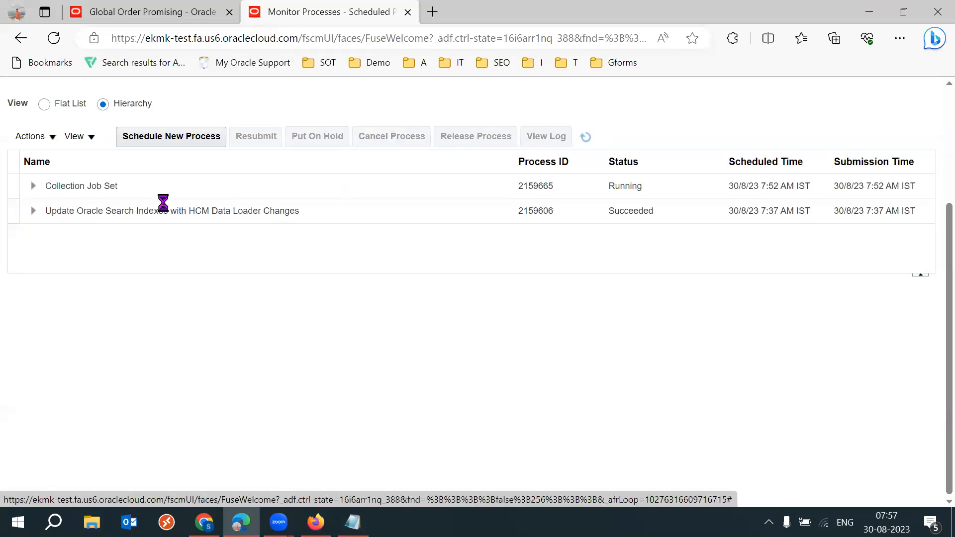
left_click(33, 187)
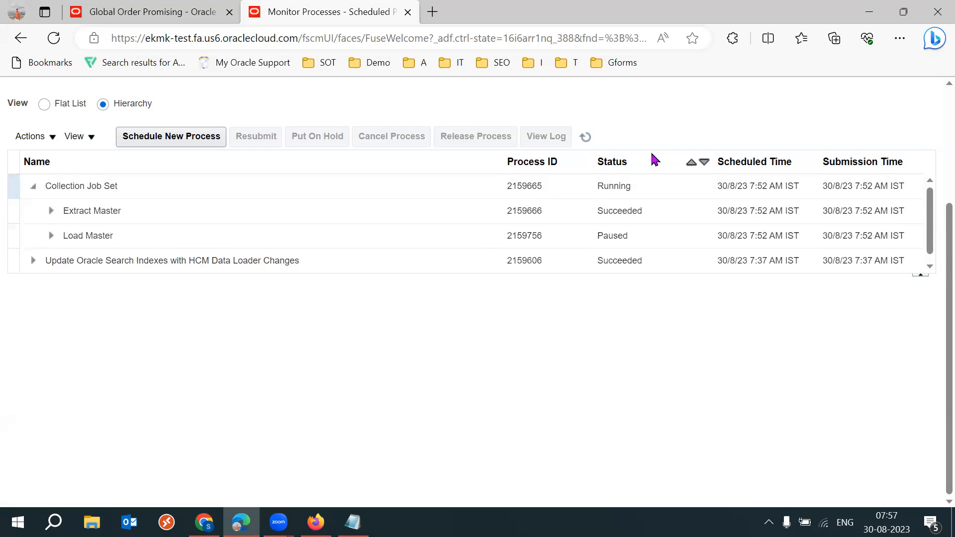
left_click(585, 138)
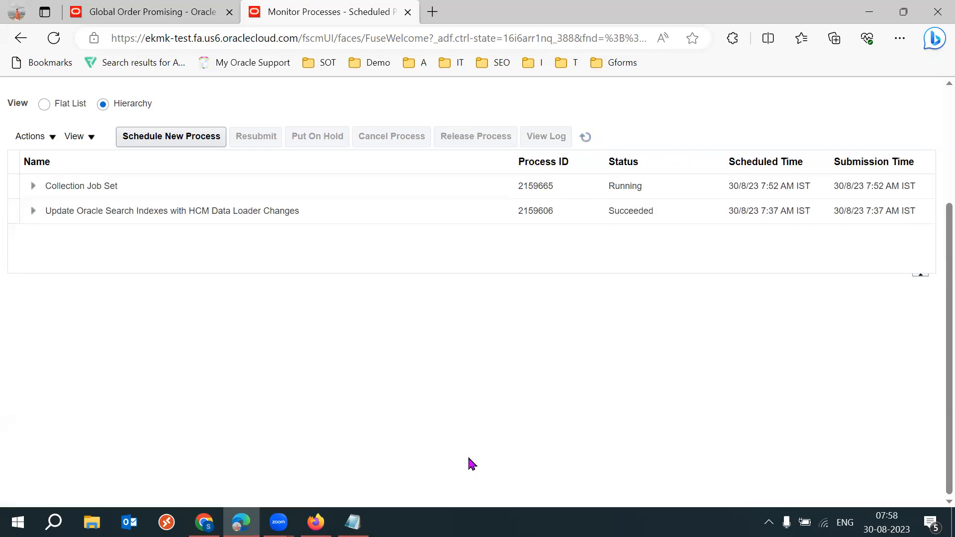
left_click(585, 137)
left_click(166, 191)
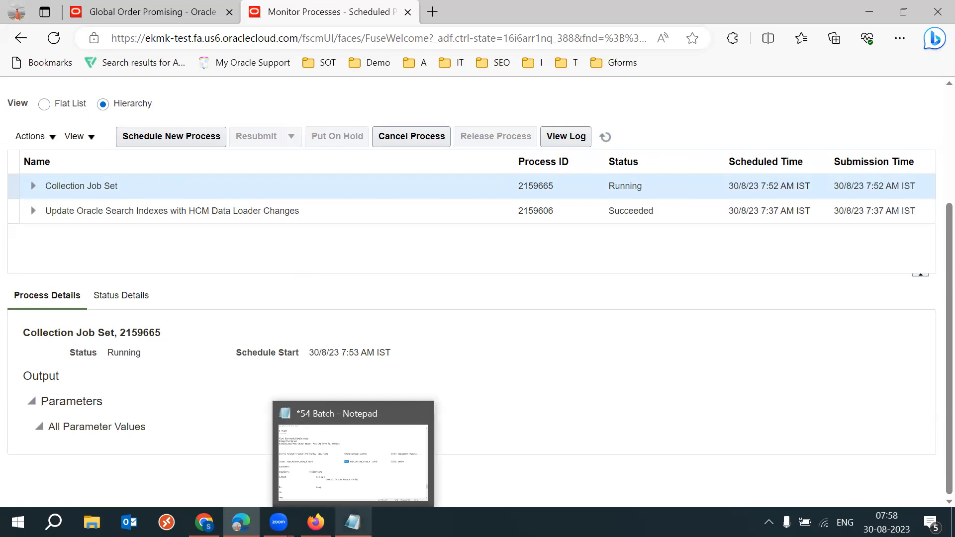
Switch to the Notepad notes and highlight the Sales Order entry under Order Managment Module, plus the Collections heading
left_click(352, 522)
left_click(782, 250)
left_click_drag(720, 253, 811, 254)
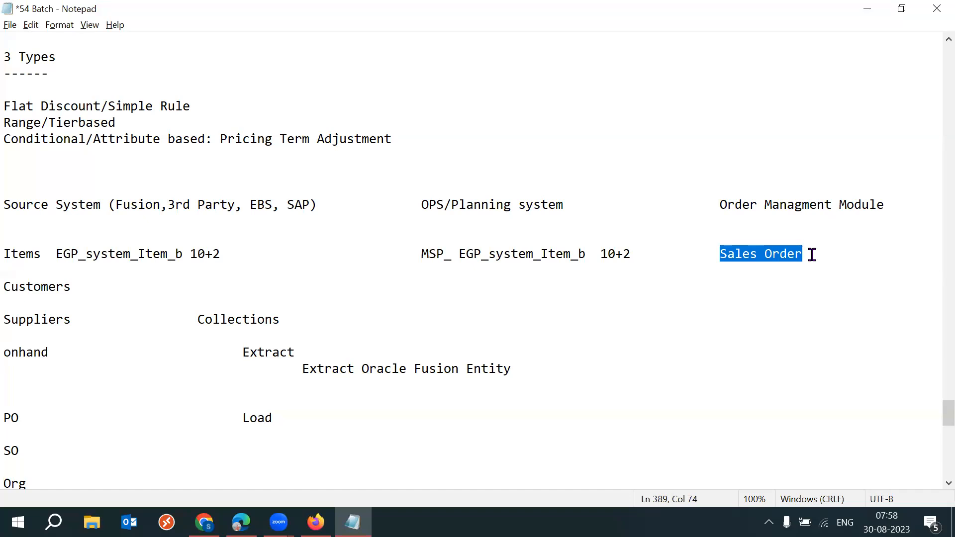
left_click(785, 271)
left_click_drag(721, 252, 802, 252)
left_click_drag(184, 321, 235, 319)
left_click(366, 323)
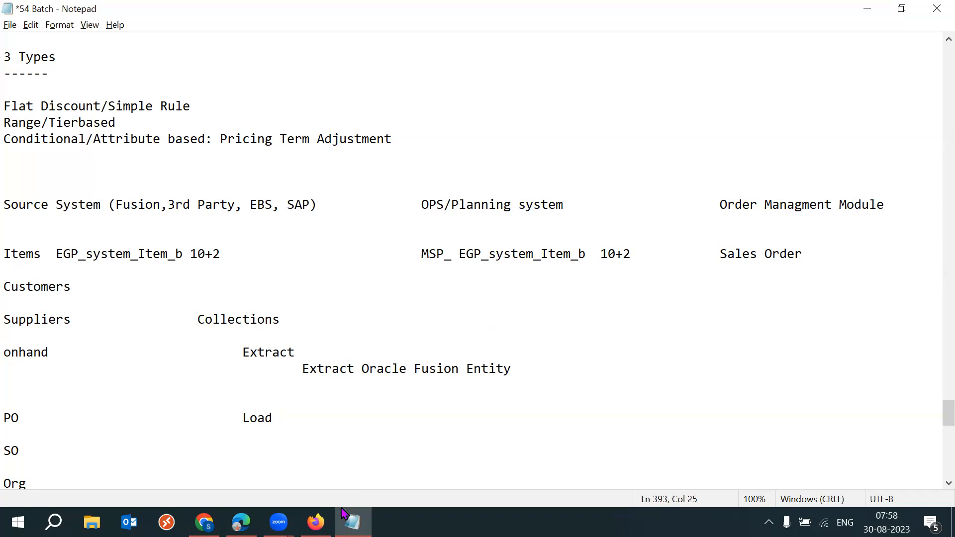
Return to the scheduled processes in Edge and expand the Collection Job Set and its Extract Master process
mouse_move(315, 522)
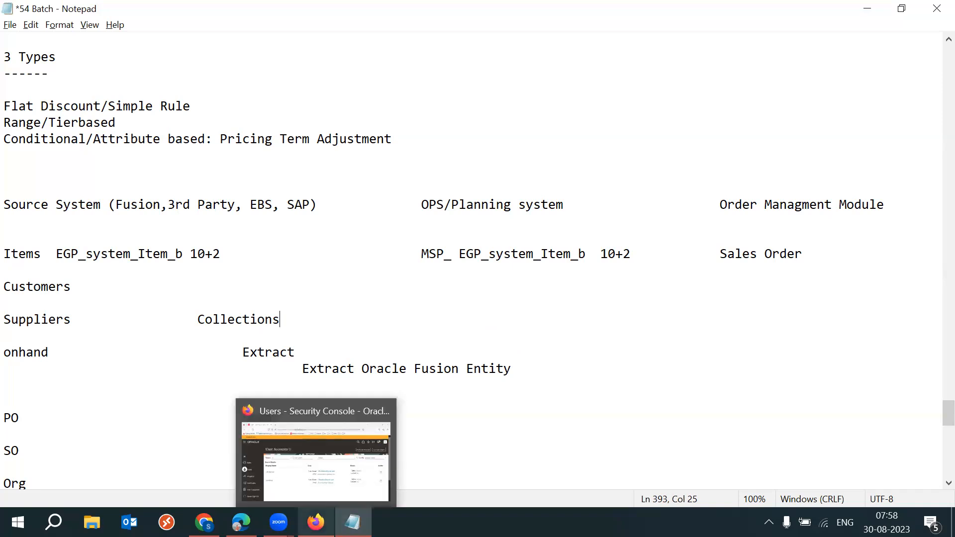
mouse_move(241, 523)
left_click(242, 448)
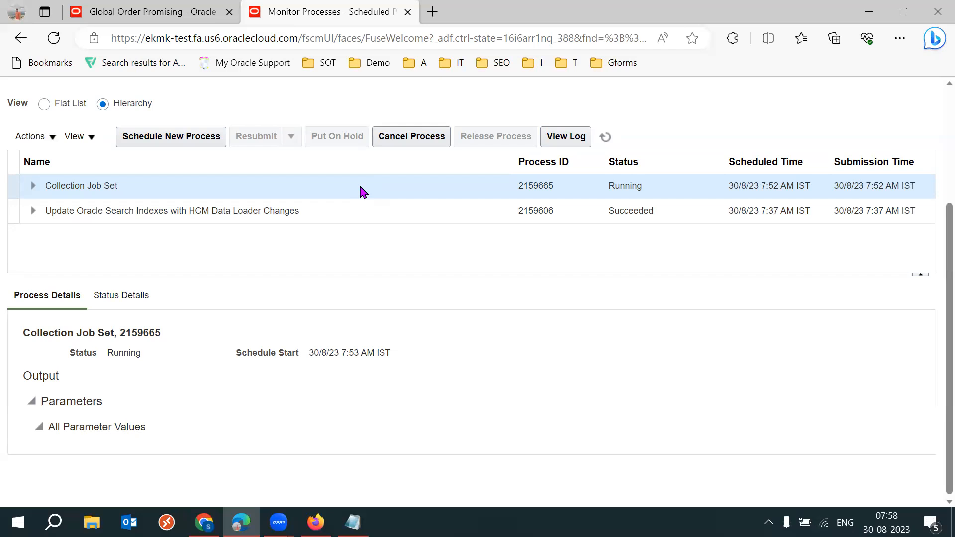
left_click(32, 186)
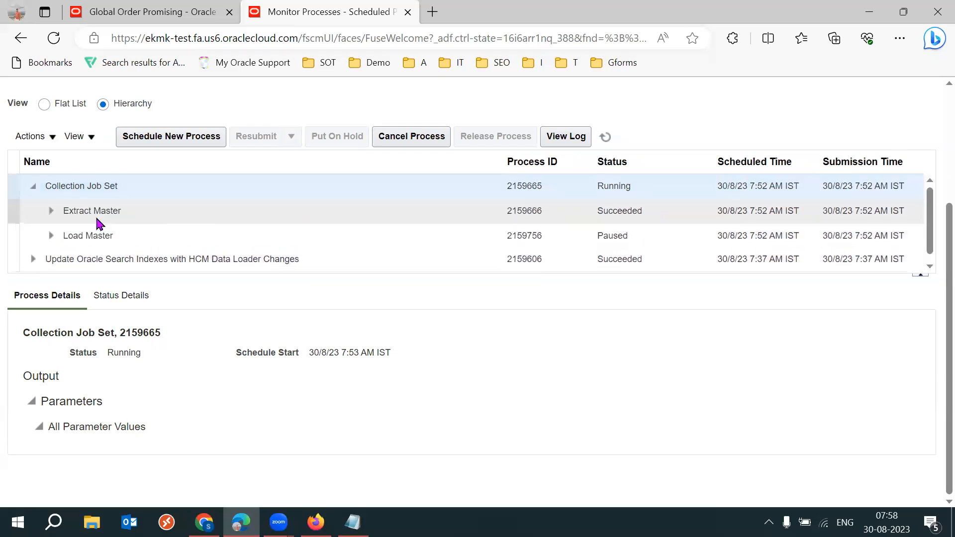
left_click(51, 211)
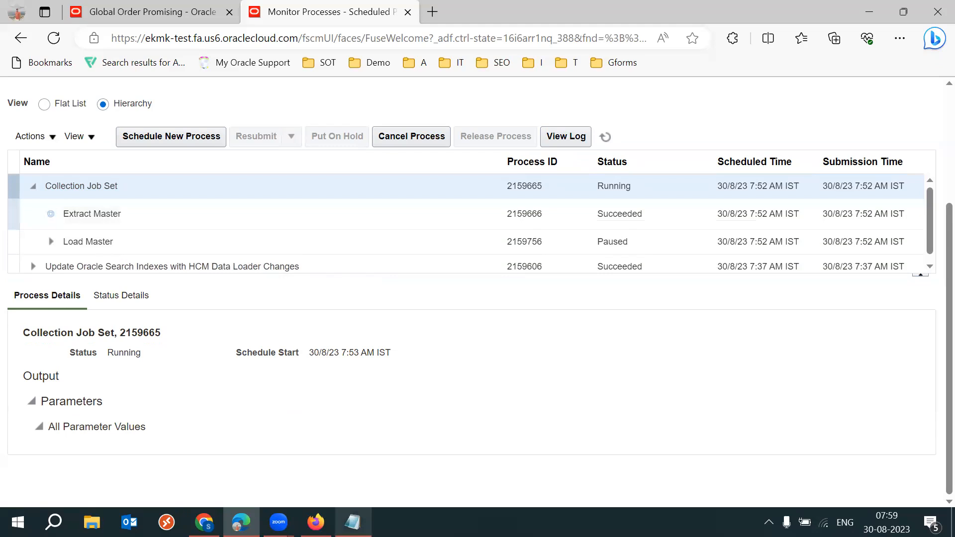
Switch to the Notepad notes and highlight the Extract Oracle Fusion Entity line under Extract
left_click(353, 522)
left_click_drag(302, 368, 515, 375)
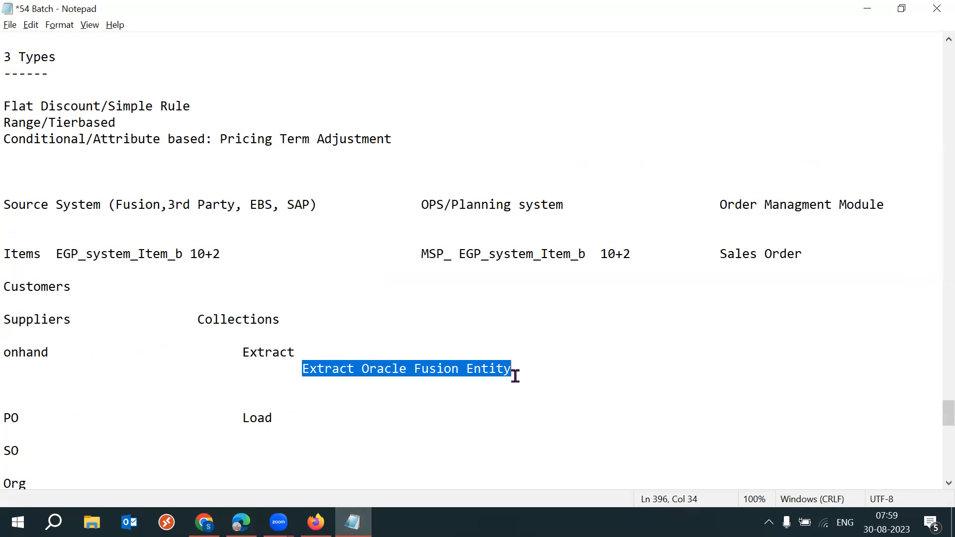
left_click(469, 377)
left_click_drag(301, 368, 415, 383)
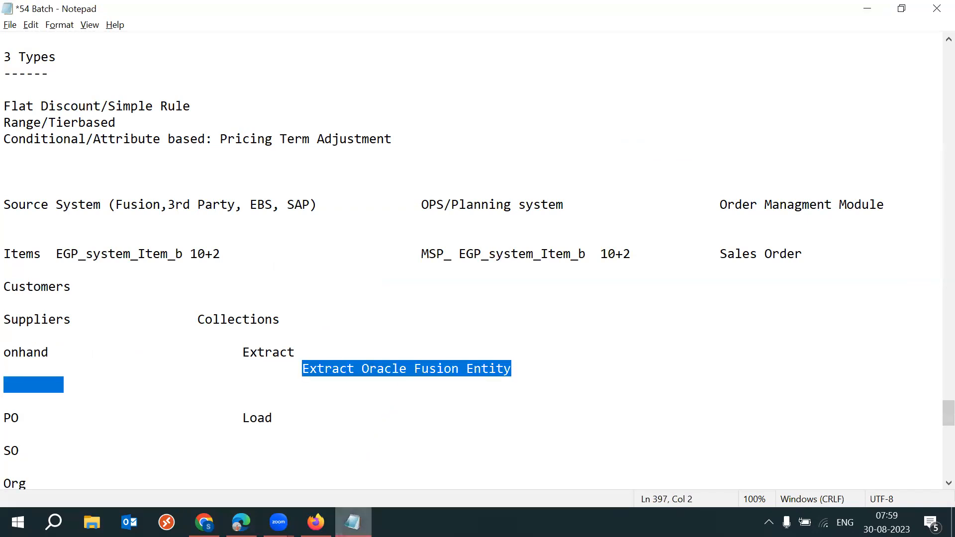
Return to the scheduled processes in Edge and collapse the Extract Master process
mouse_move(279, 522)
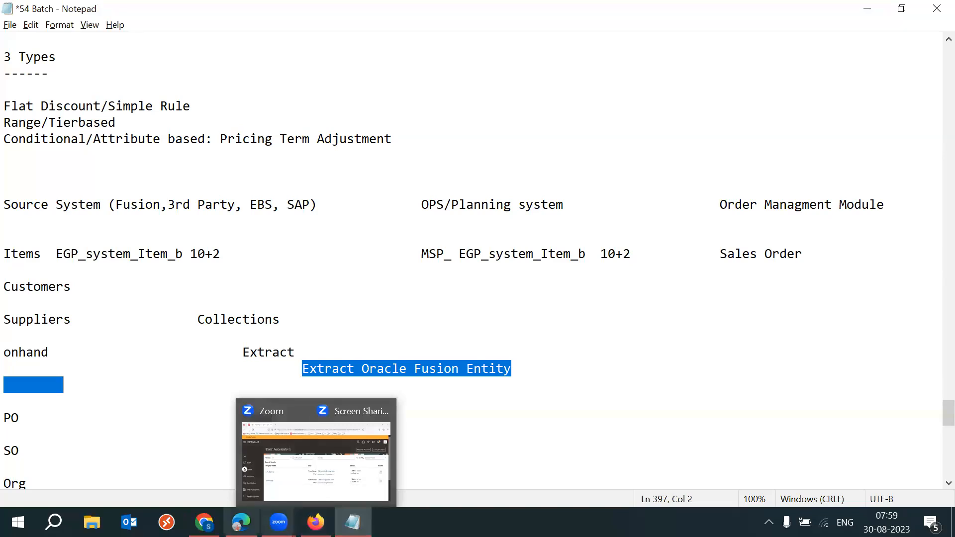
left_click(241, 522)
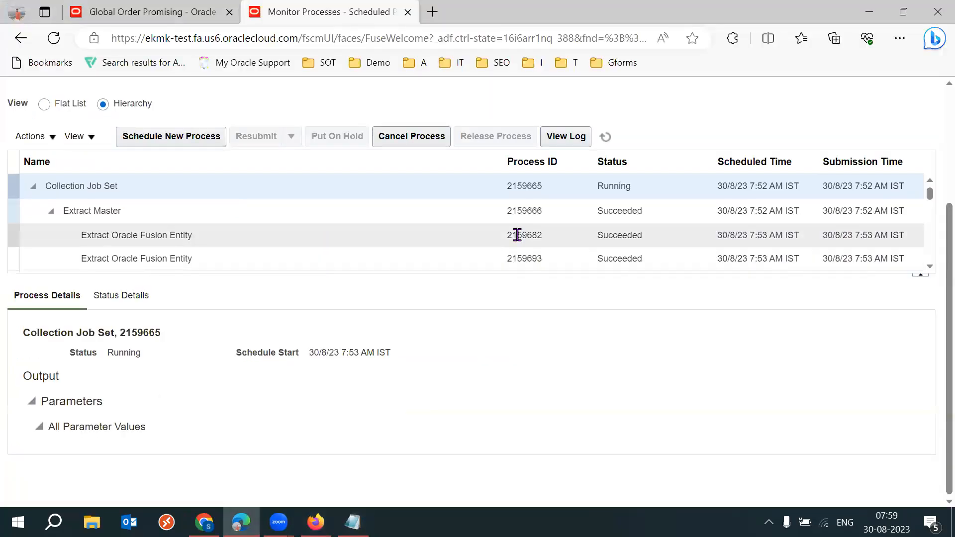
left_click(50, 211)
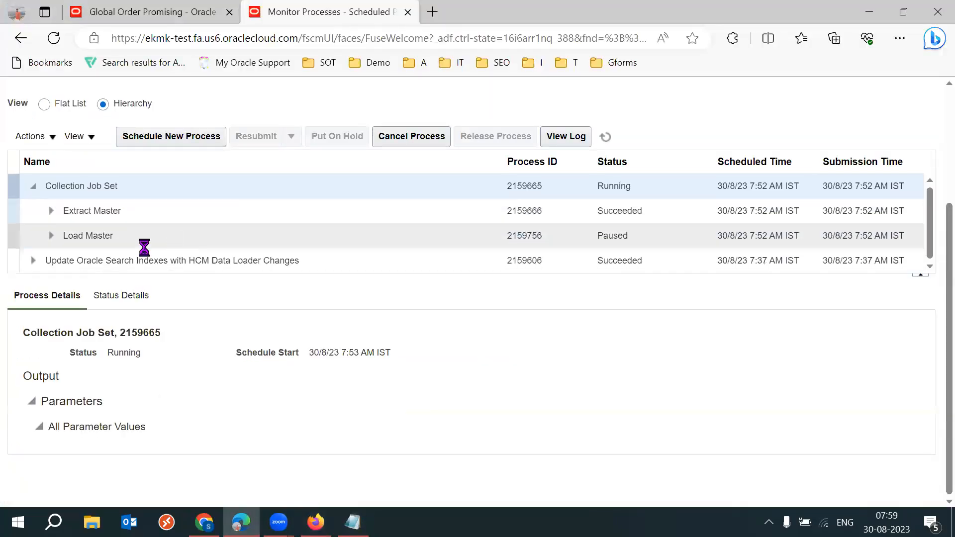
scroll(54, 240, "down", 1)
scroll(53, 200, "up", 1)
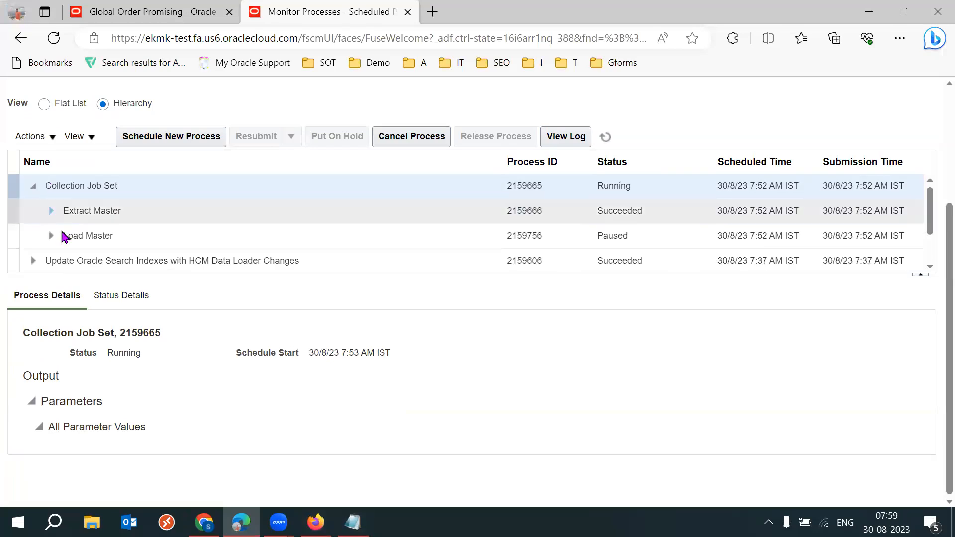
Expand Load Master, select its first child process and copy the name Load Entity
left_click(51, 236)
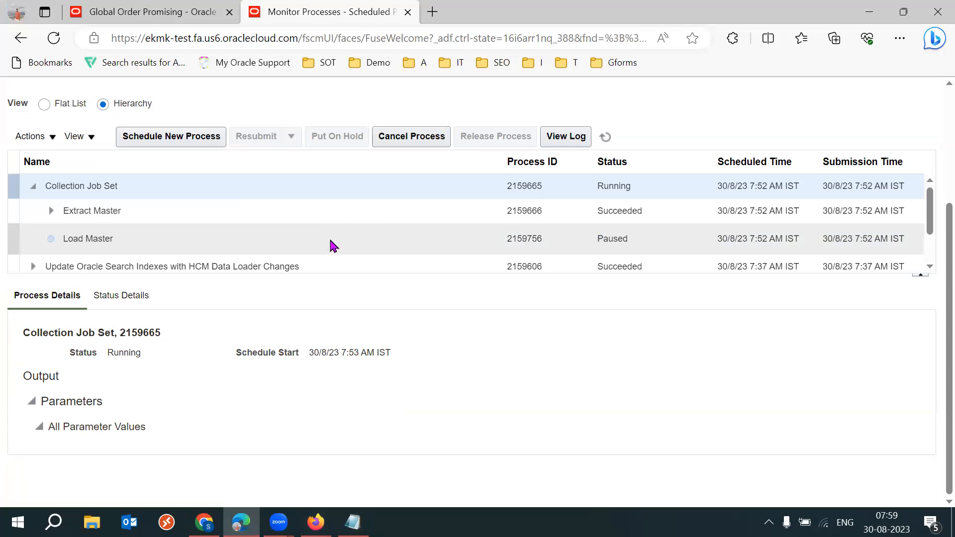
left_click(254, 258)
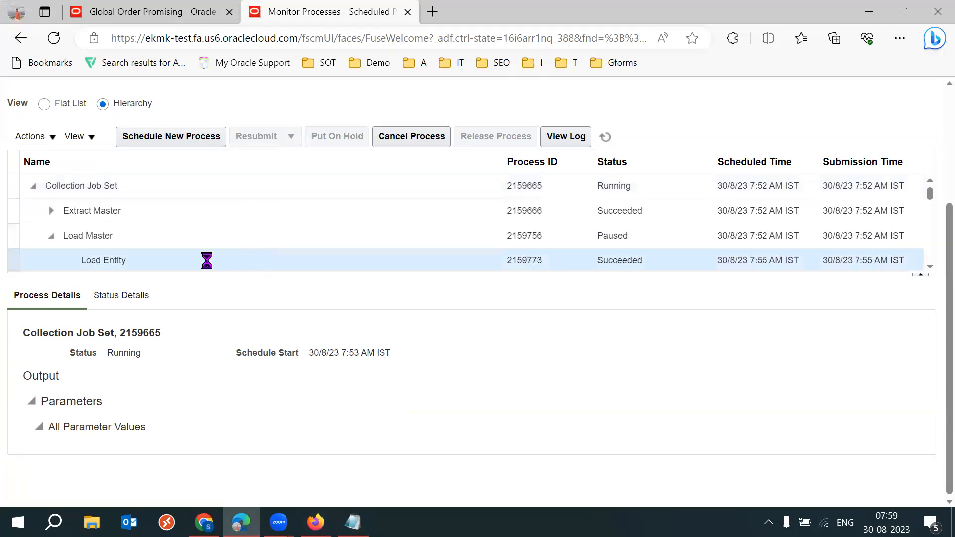
triple_click(115, 259)
key("ctrl+c")
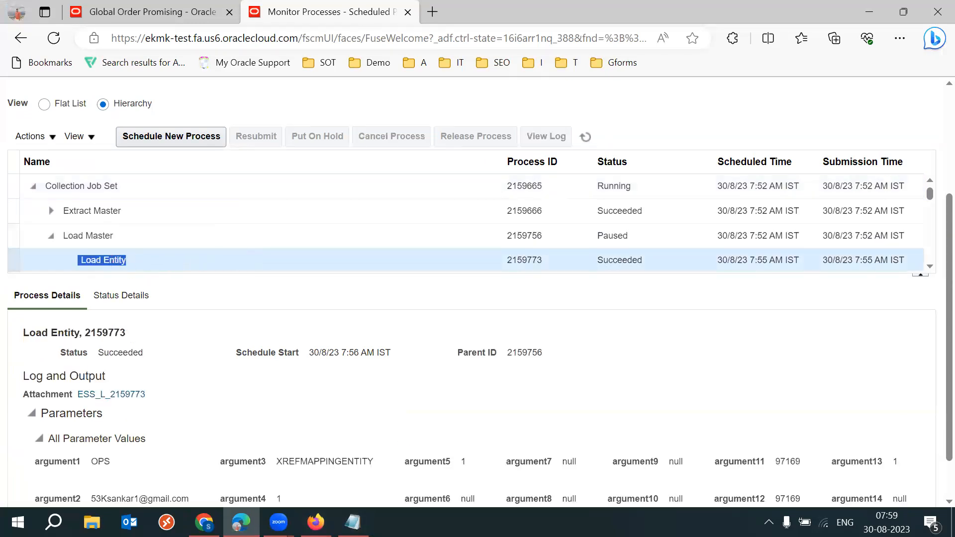
Paste Load Entity as an indented line below Load in the Notepad notes
left_click(352, 522)
left_click(308, 433)
left_click(187, 444)
key("Tab")
key("Tab")
key("Tab")
key("Tab")
key("Tab")
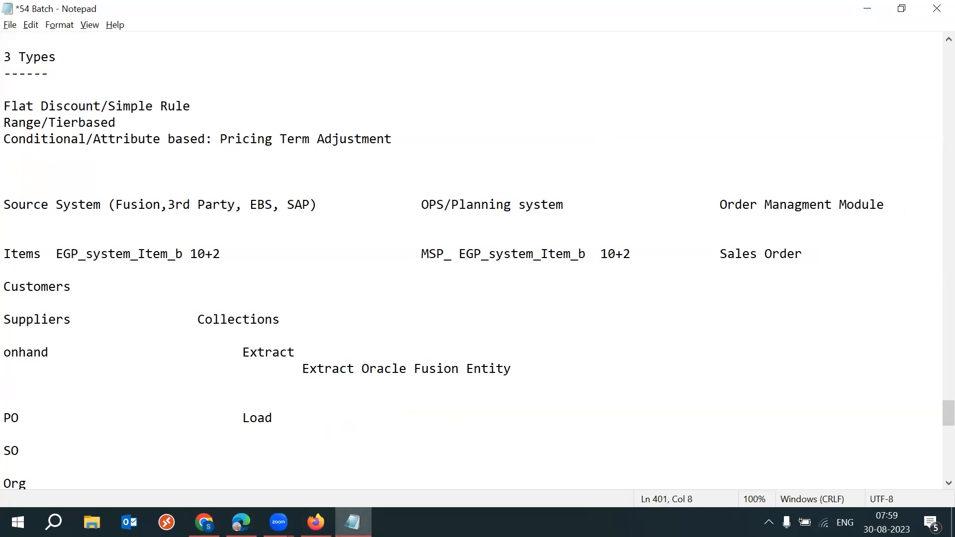
key("ctrl+v")
Highlight Load Entity, Load, Extract and Collections one after another in the notes to review the collection stages
left_click_drag(302, 451, 391, 447)
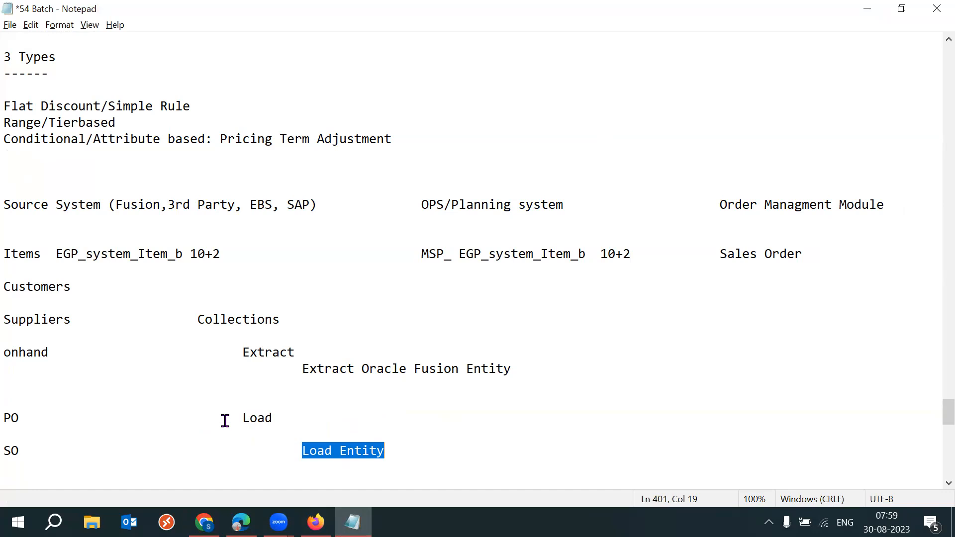
left_click_drag(224, 418, 277, 416)
left_click_drag(234, 354, 297, 353)
left_click_drag(189, 319, 292, 320)
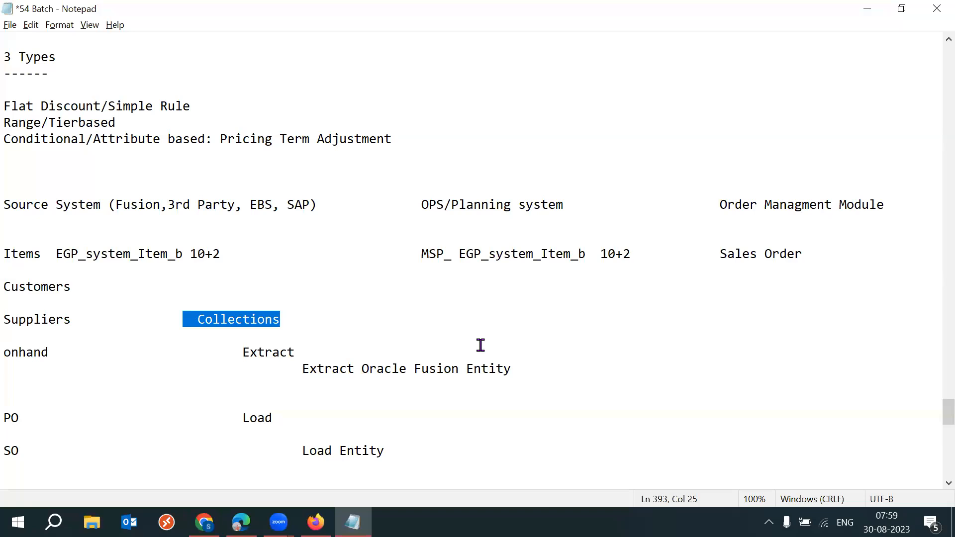
Return to the scheduled processes in Edge, then collapse and re-expand Load Master
key("alt+Tab")
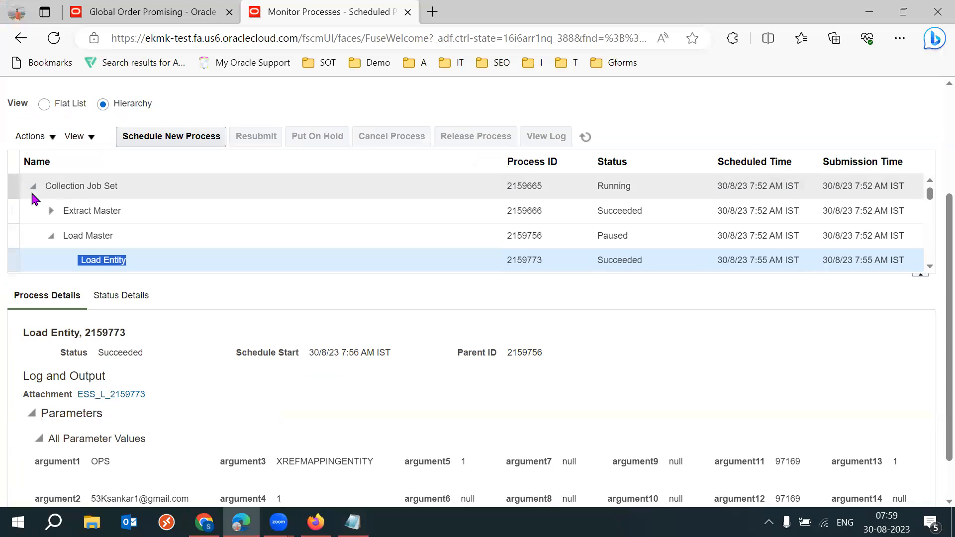
left_click(51, 236)
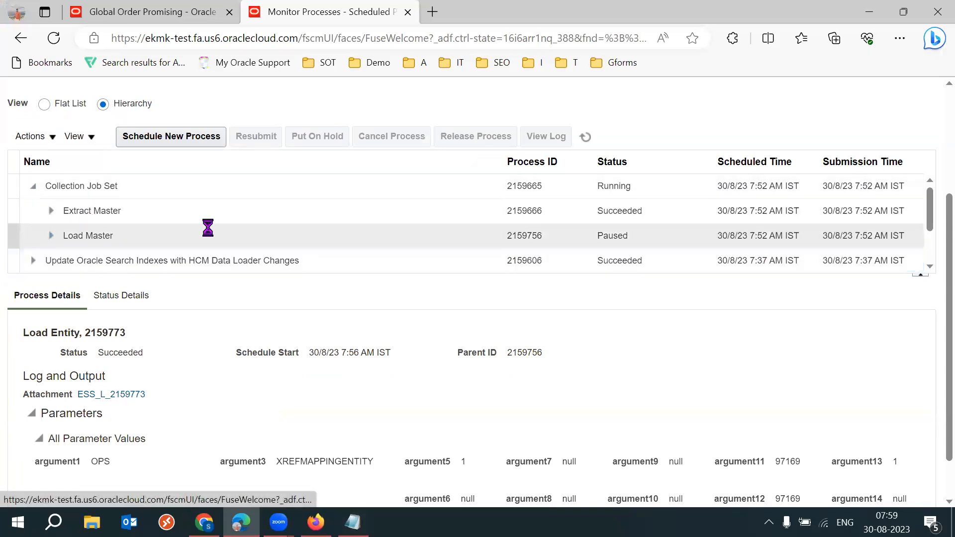
left_click(50, 237)
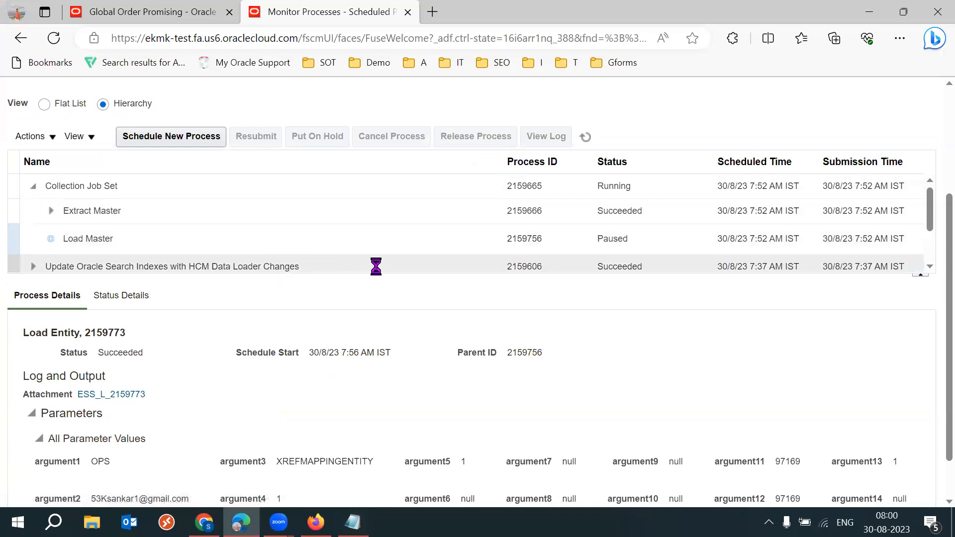
Go through the Load Entity child processes under Load Master and examine their statuses
left_click(930, 267)
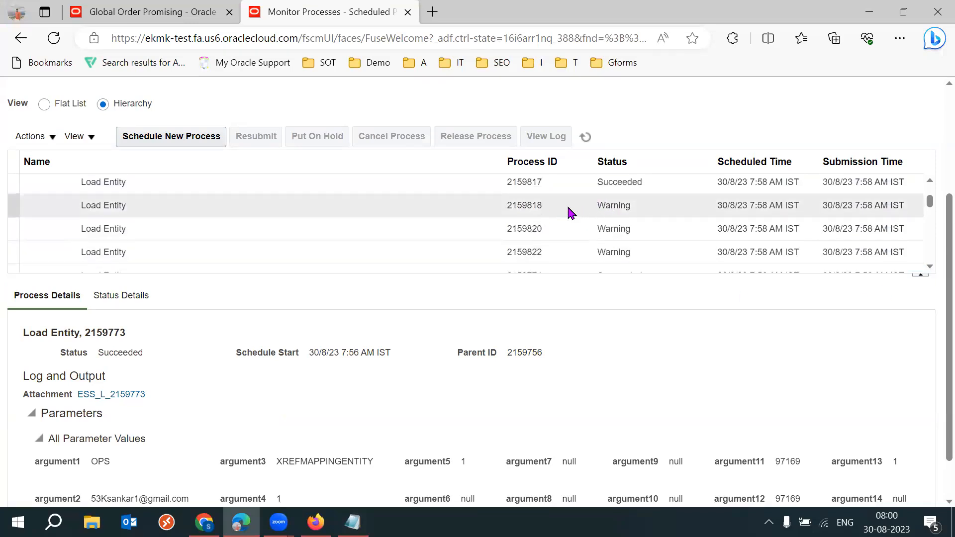
left_click(567, 207)
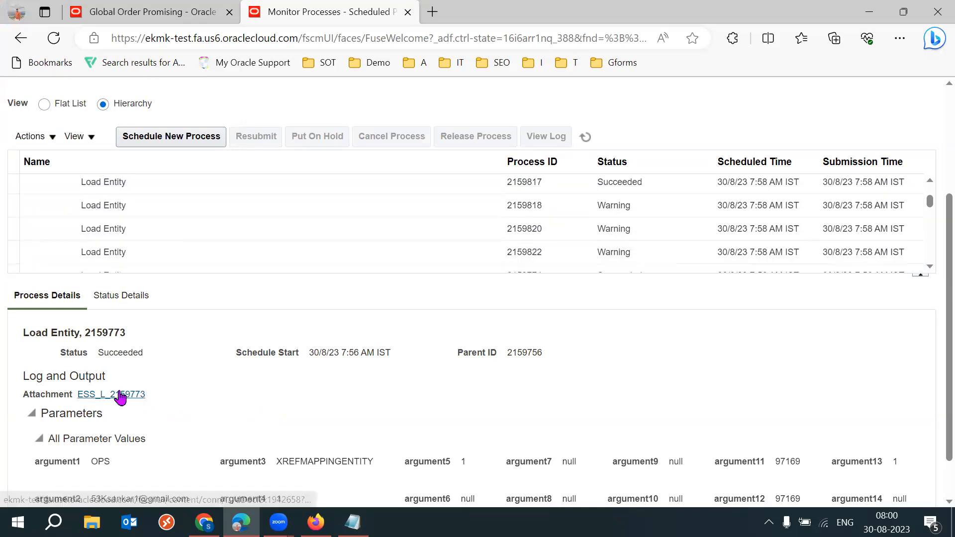
left_click(930, 267)
left_click(931, 269)
left_click(931, 269)
left_click(931, 269)
left_click(931, 269)
left_click(931, 269)
left_click(931, 269)
left_click(931, 269)
left_click(931, 269)
left_click(931, 269)
left_click(931, 269)
left_click(931, 269)
left_click(930, 267)
left_click(929, 267)
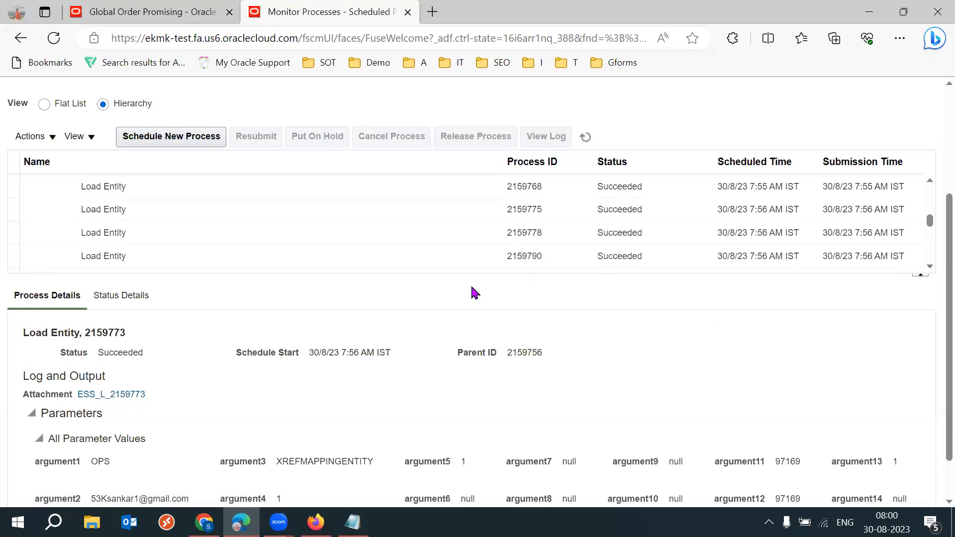
Select Load Entity processes 2159790 and 2159811 one after another to inspect their process details and parameters
left_click(269, 256)
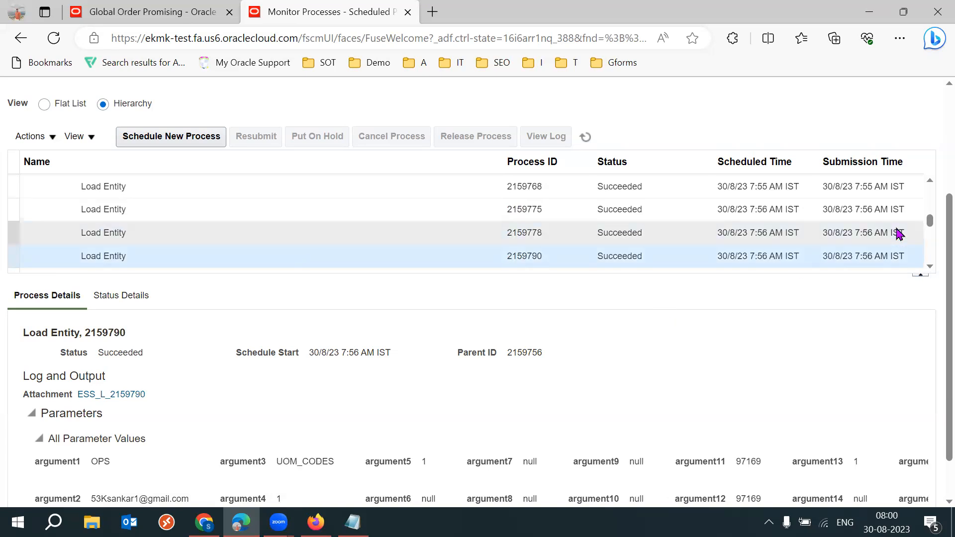
left_click(930, 267)
left_click(930, 267)
left_click(929, 267)
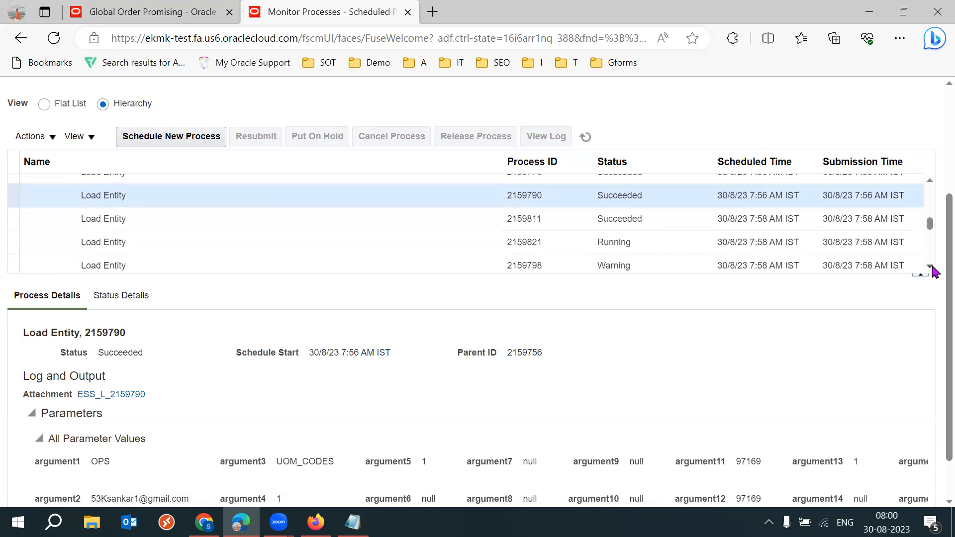
left_click(363, 217)
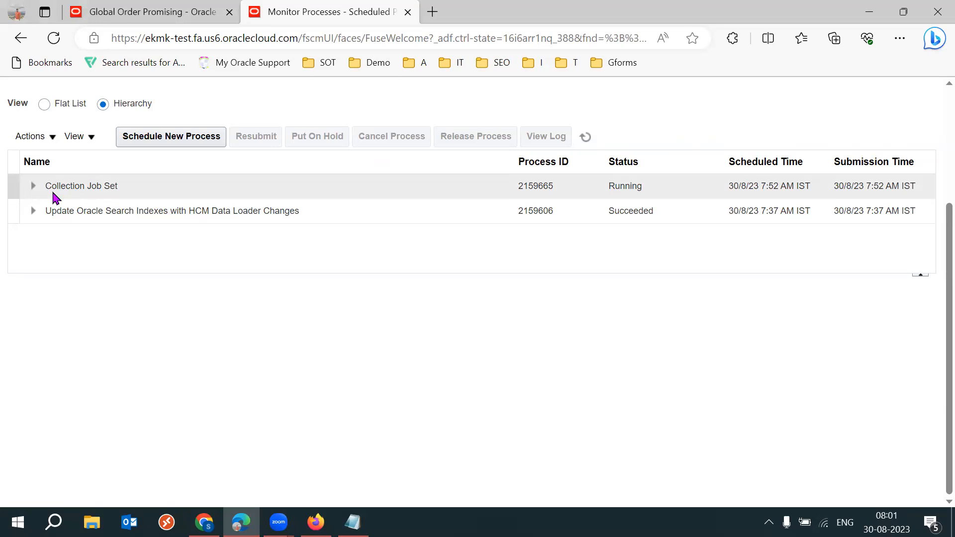
Expand Collection Job Set and its Load Master process, then select Collection Job Set to review its status
triple_click(101, 188)
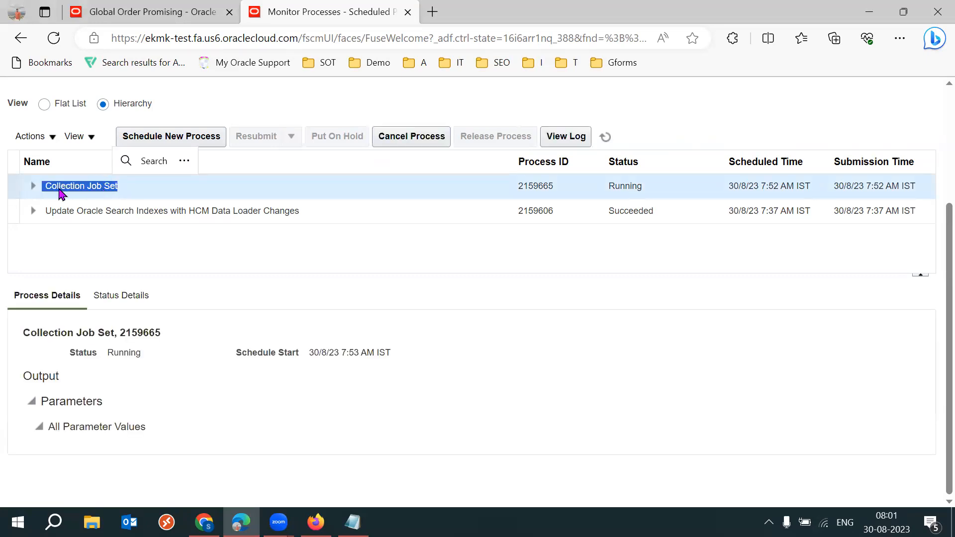
left_click(33, 186)
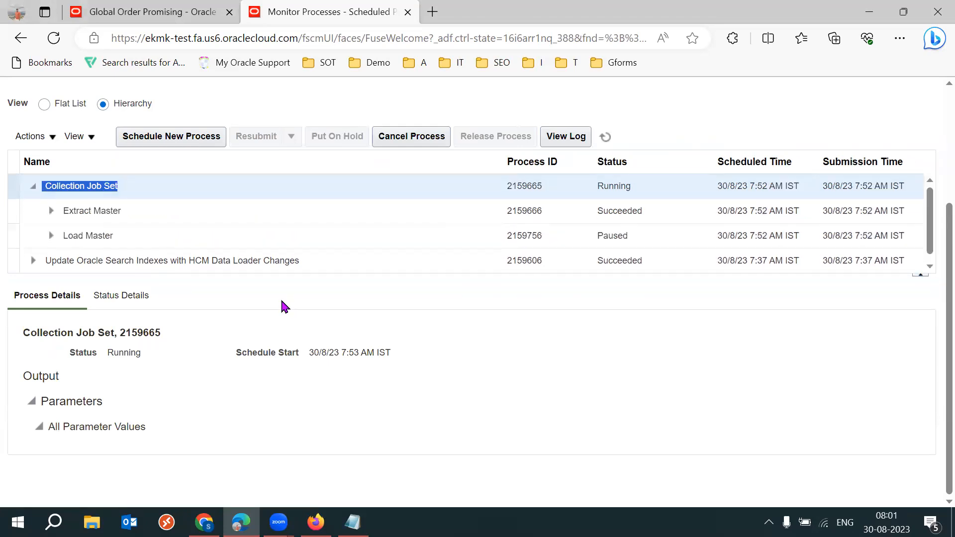
left_click(128, 238)
left_click(51, 236)
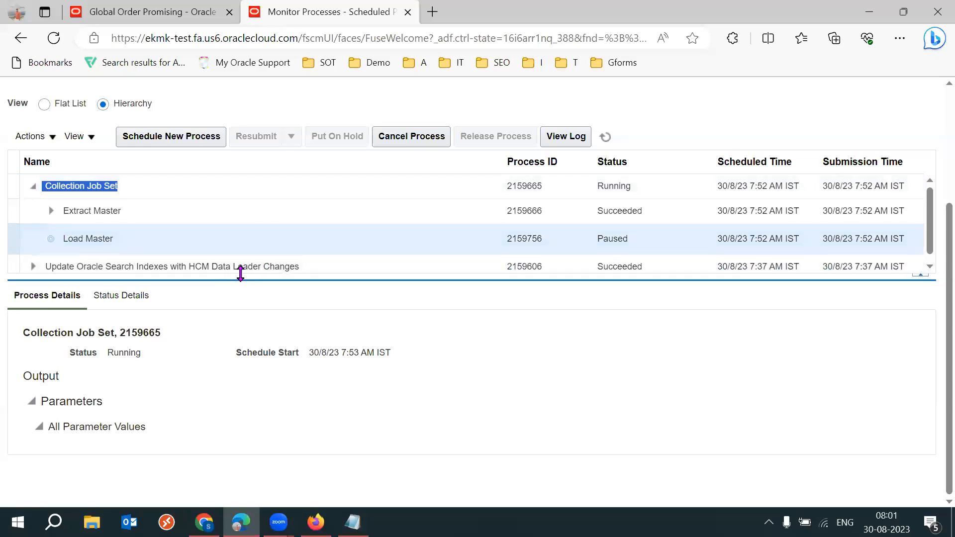
left_click_drag(86, 239, 111, 238)
triple_click(91, 187)
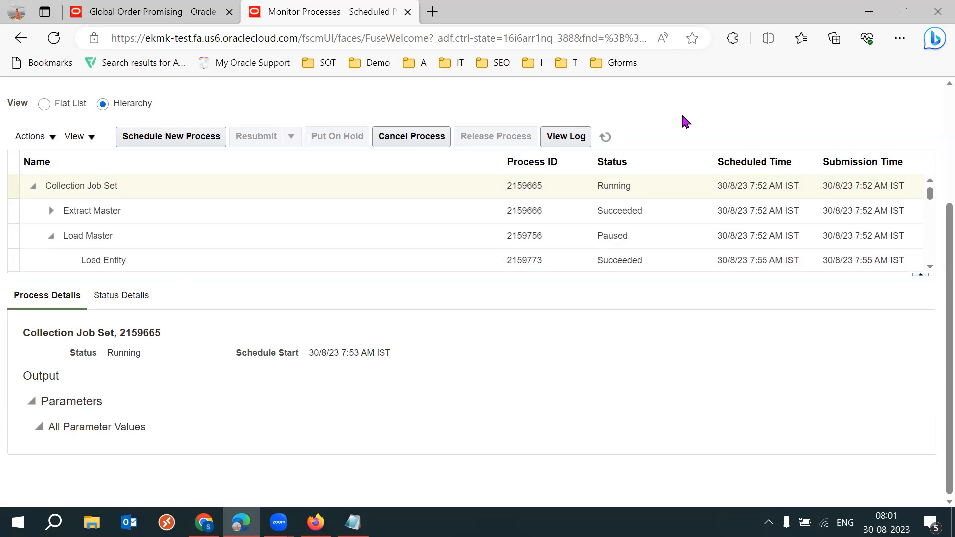
Refresh the scheduled process list repeatedly to check the status of Collection Job Set
left_click(605, 137)
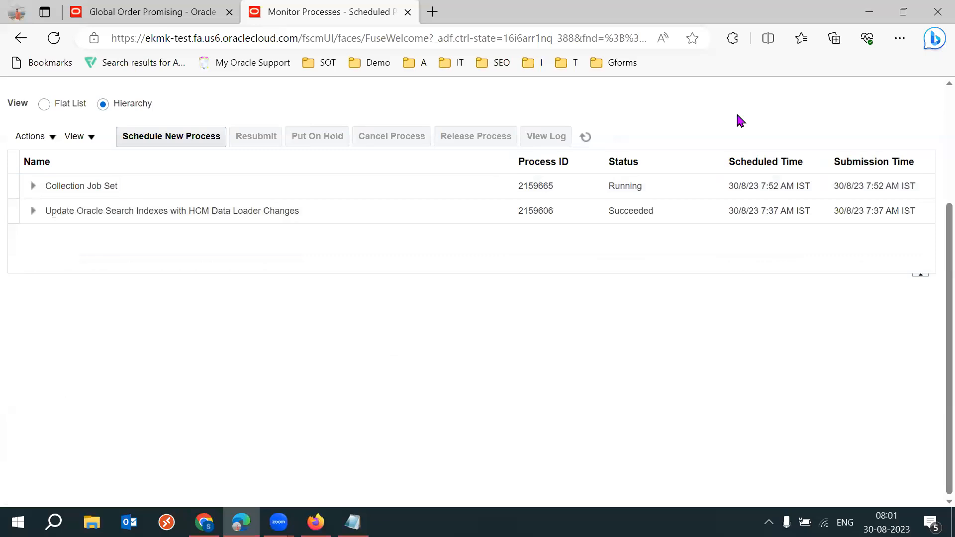
left_click(585, 137)
left_click(587, 142)
left_click(593, 142)
left_click(585, 142)
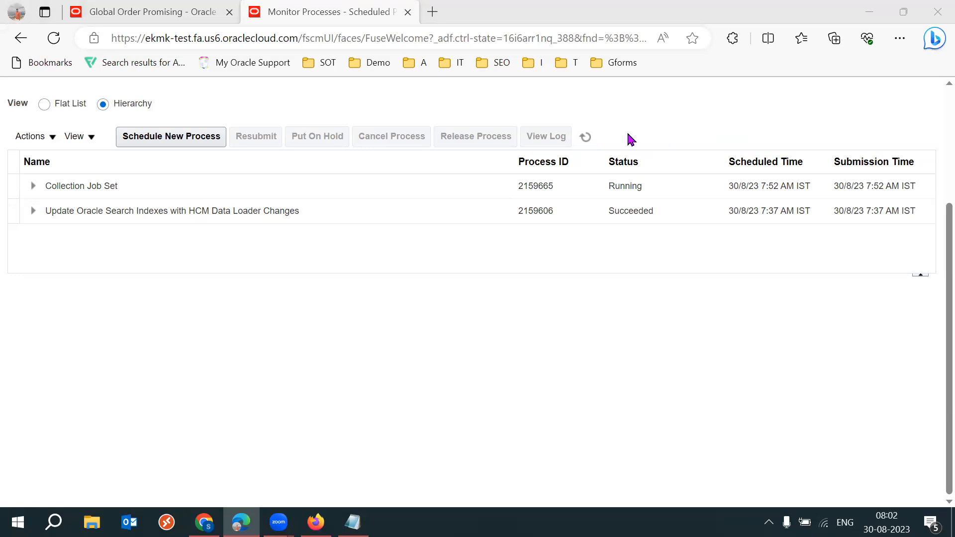
left_click(585, 137)
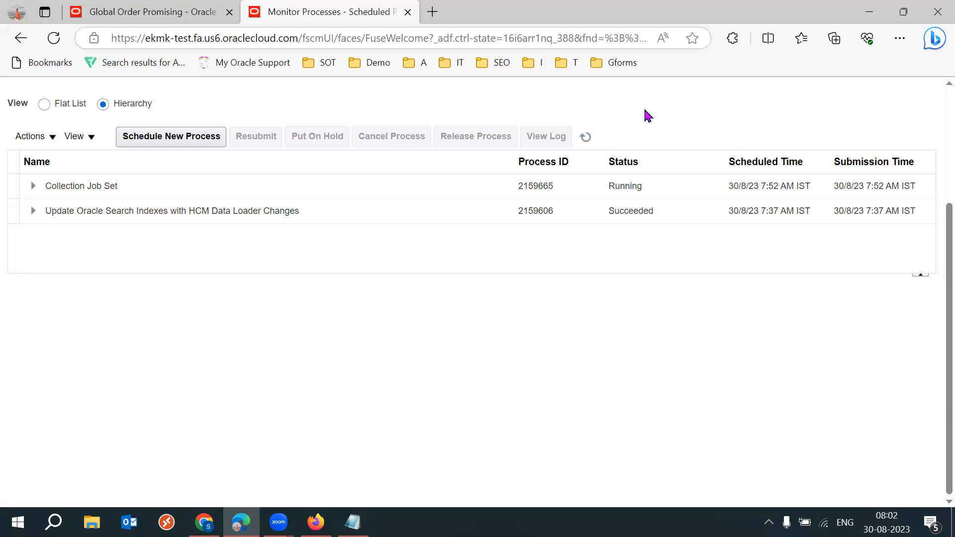
left_click(586, 138)
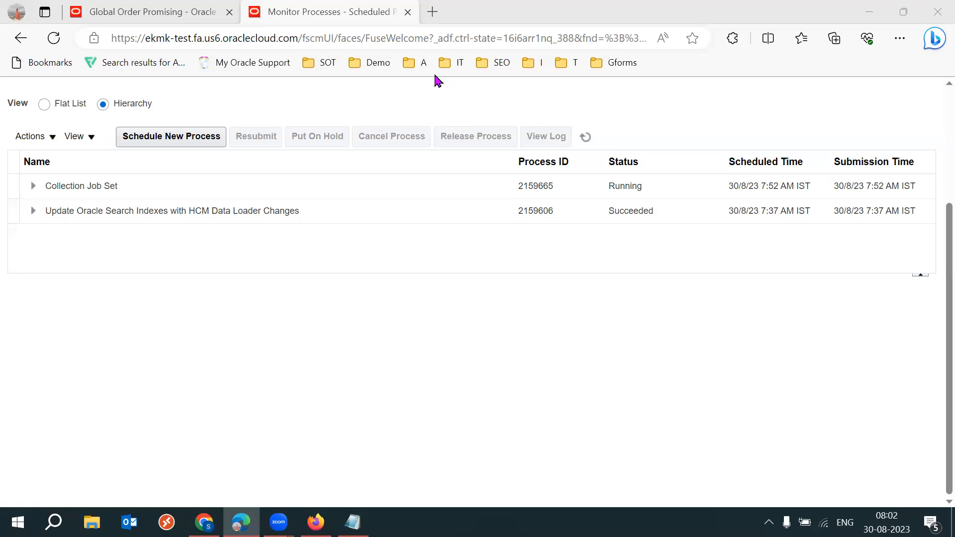
left_click(587, 139)
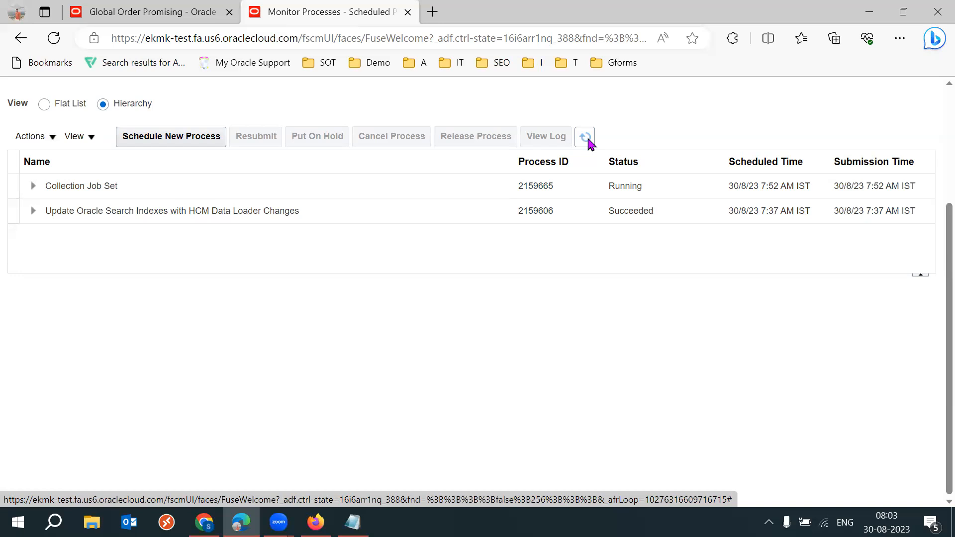
Refresh the process list several more times, then expand Collection Job Set to check its child processes
left_click(587, 142)
left_click(587, 140)
left_click(584, 138)
left_click(585, 139)
left_click(33, 187)
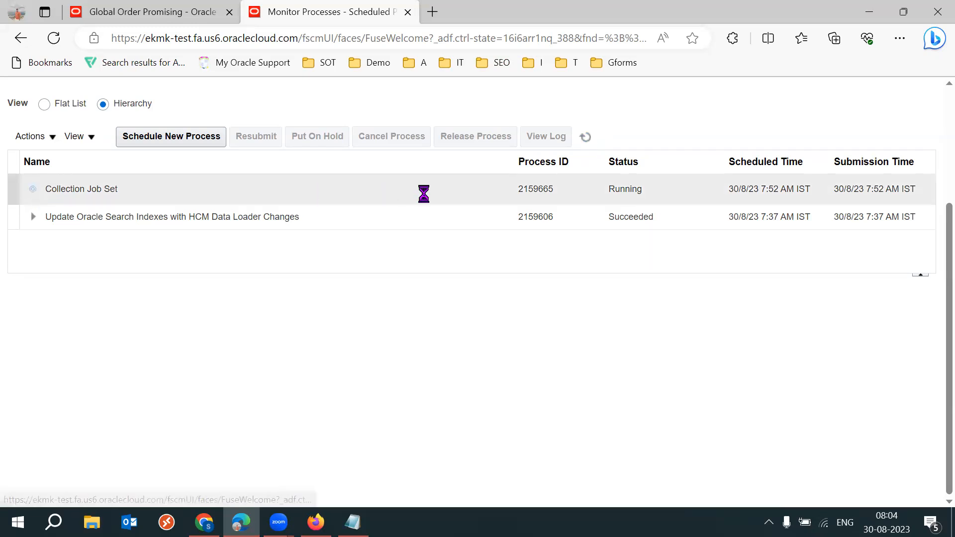
Keep refreshing the scheduled processes, then reopen Collection Job Set to check the Extract Master and Load Master statuses
left_click(587, 139)
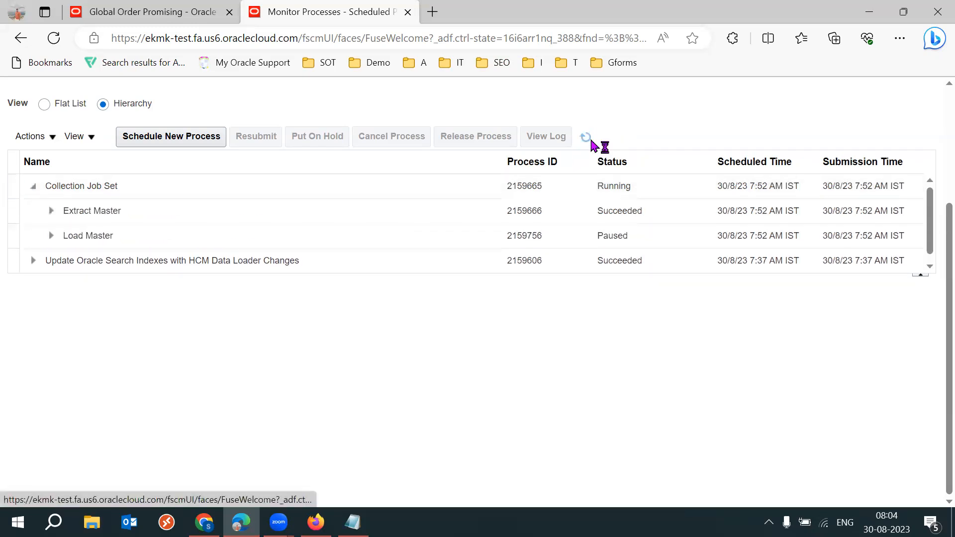
left_click(587, 138)
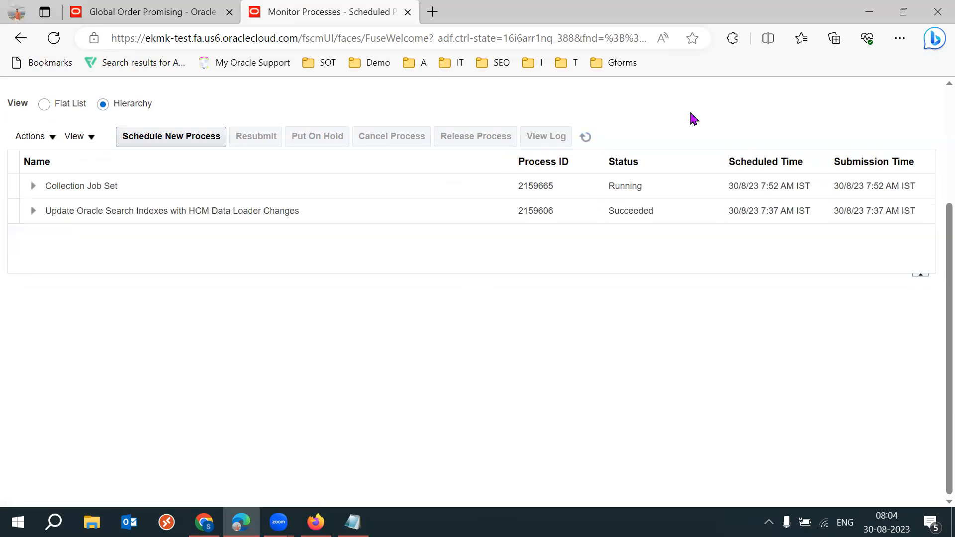
left_click(587, 139)
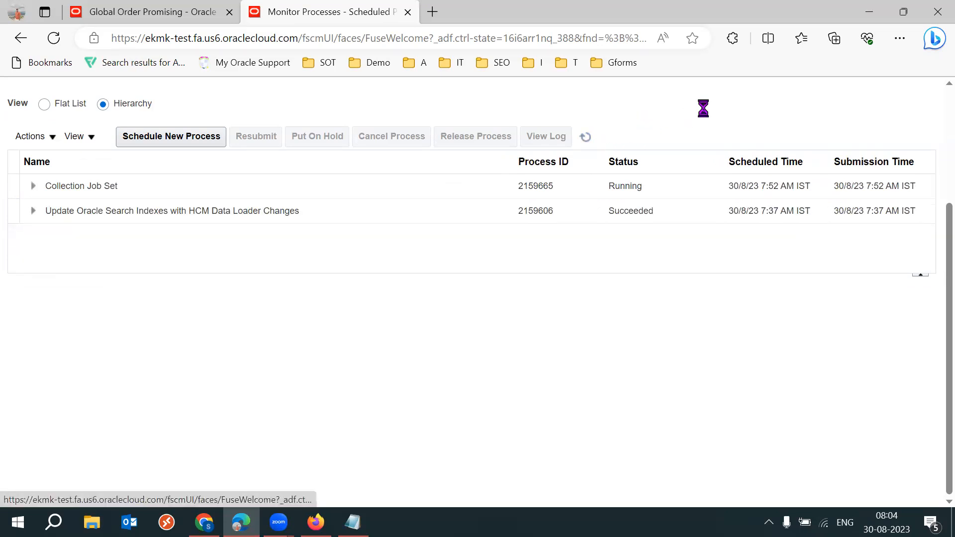
left_click(585, 137)
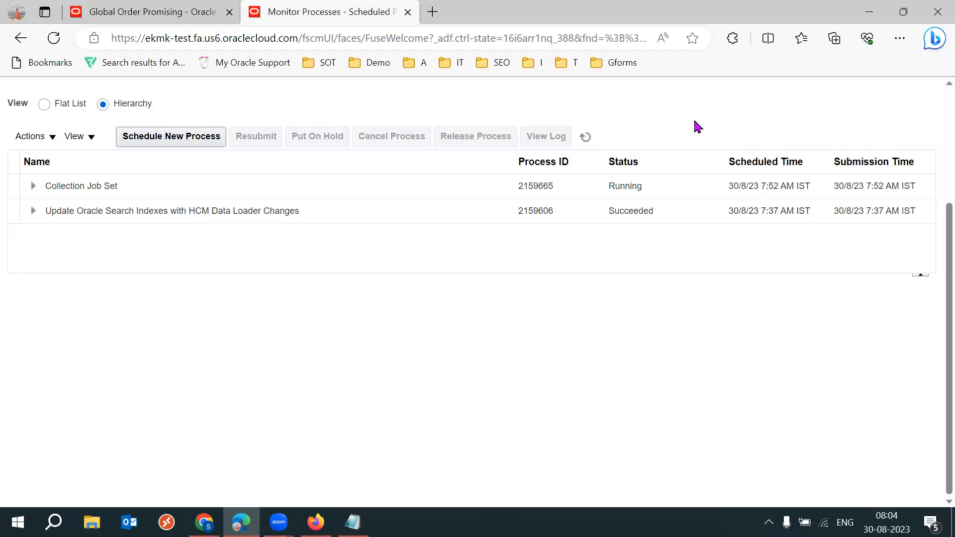
left_click(585, 137)
left_click(586, 136)
left_click(585, 137)
left_click(587, 138)
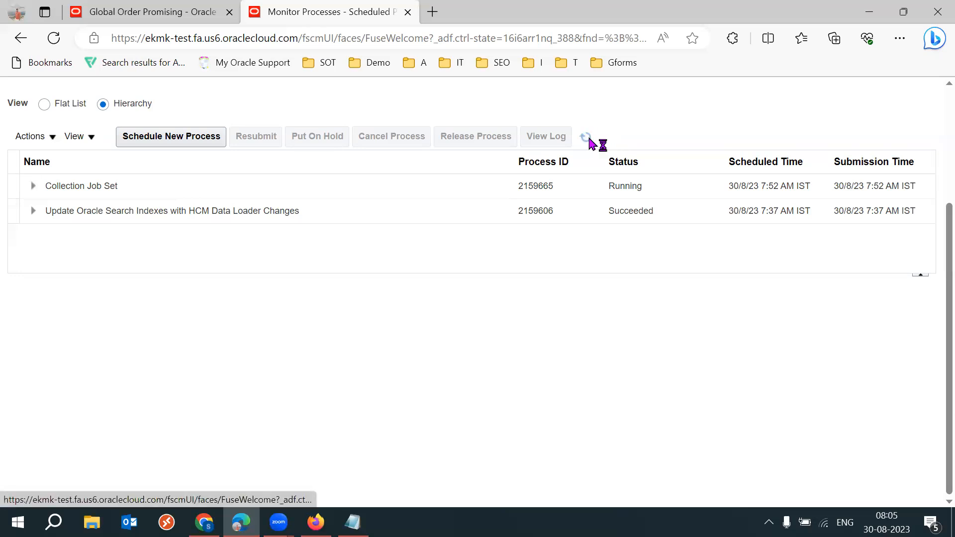
left_click(33, 186)
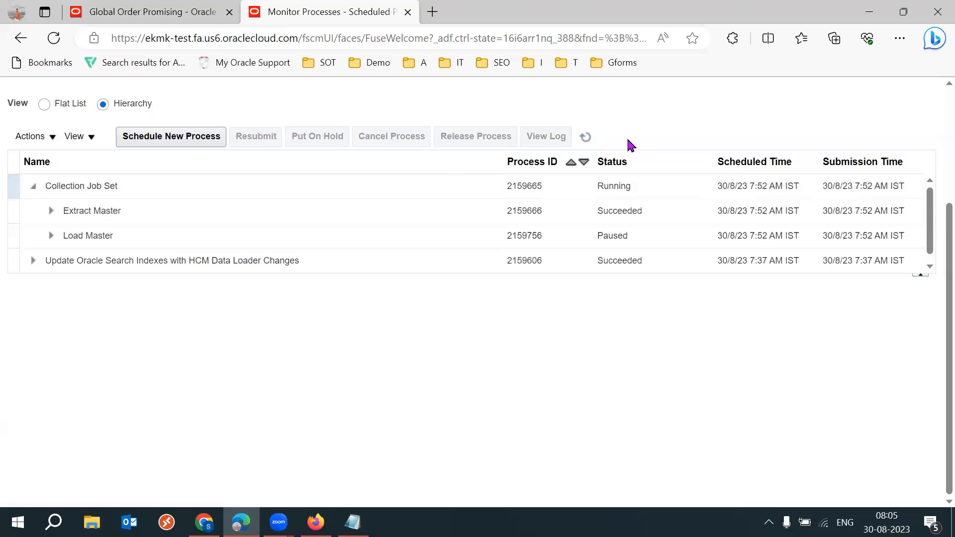
Refresh the list twice and expand Collection Job Set to recheck the status of Load Master
left_click(594, 138)
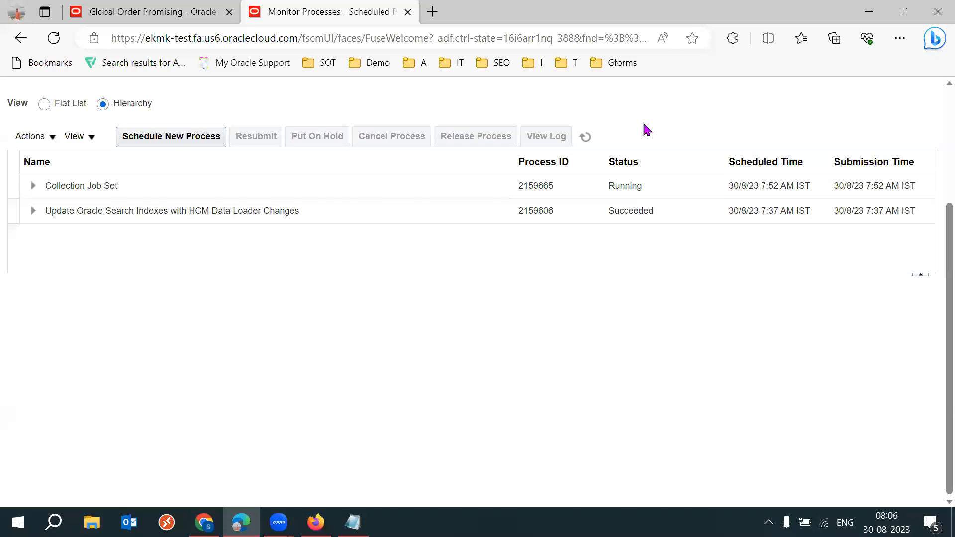
left_click(587, 139)
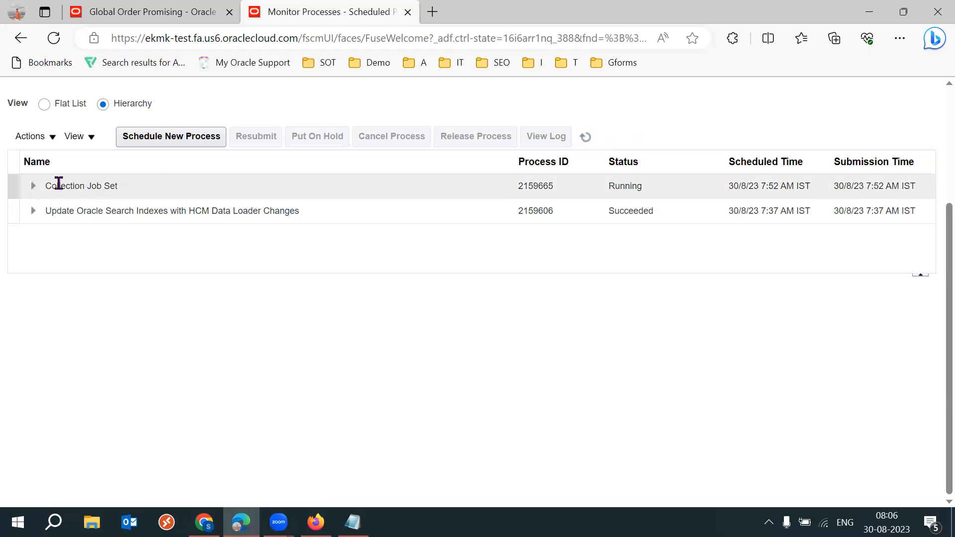
left_click(33, 185)
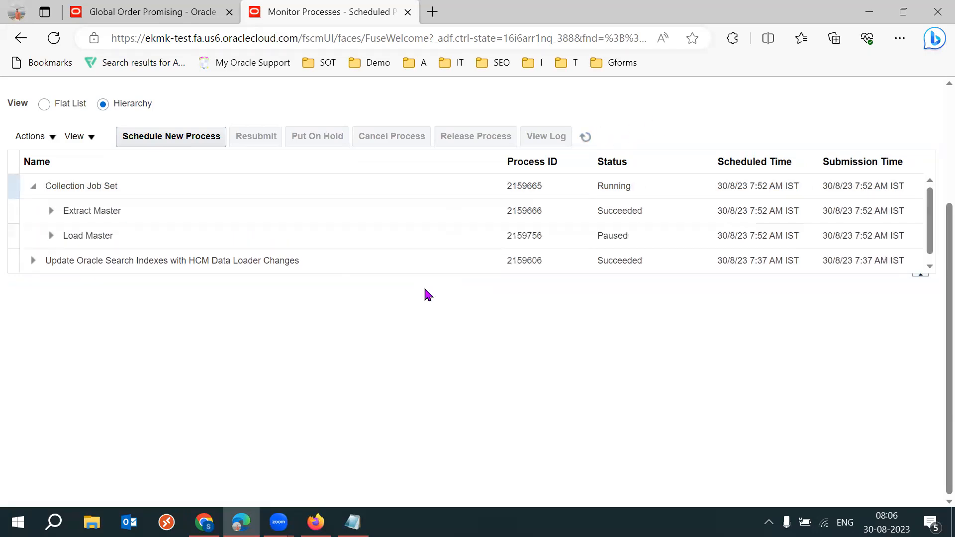
Refresh the job statuses repeatedly and expand Collection Job Set again to monitor its extract and load processes
left_click(586, 137)
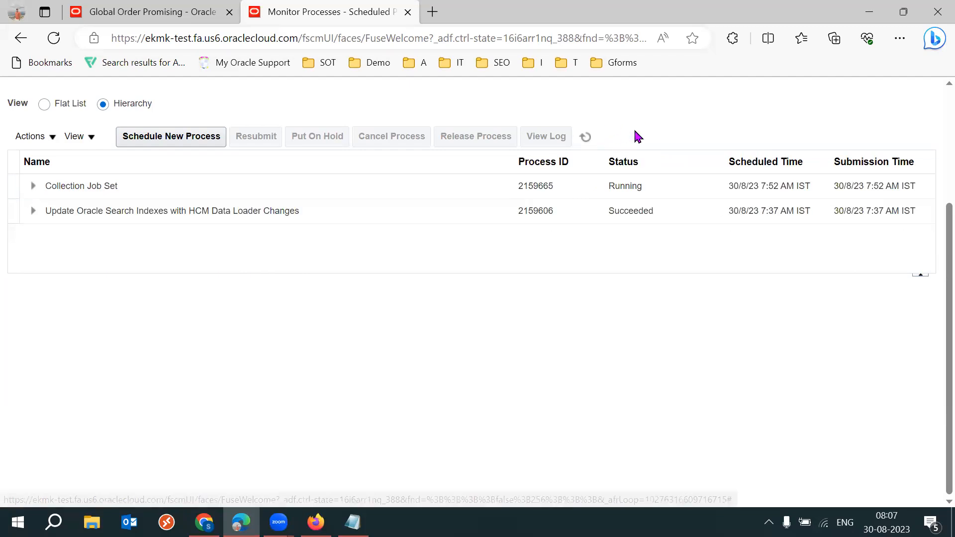
left_click(587, 137)
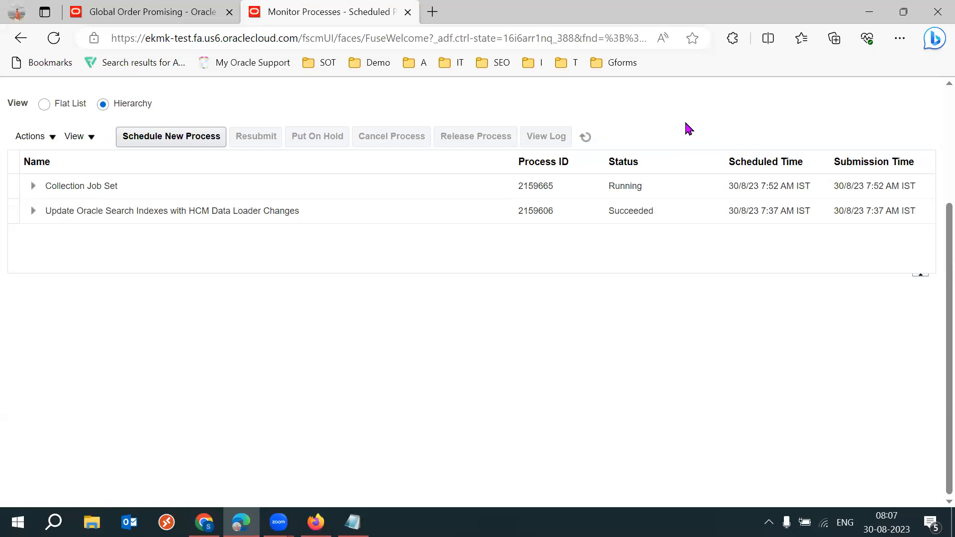
left_click(585, 137)
left_click(584, 139)
left_click(585, 137)
left_click(585, 137)
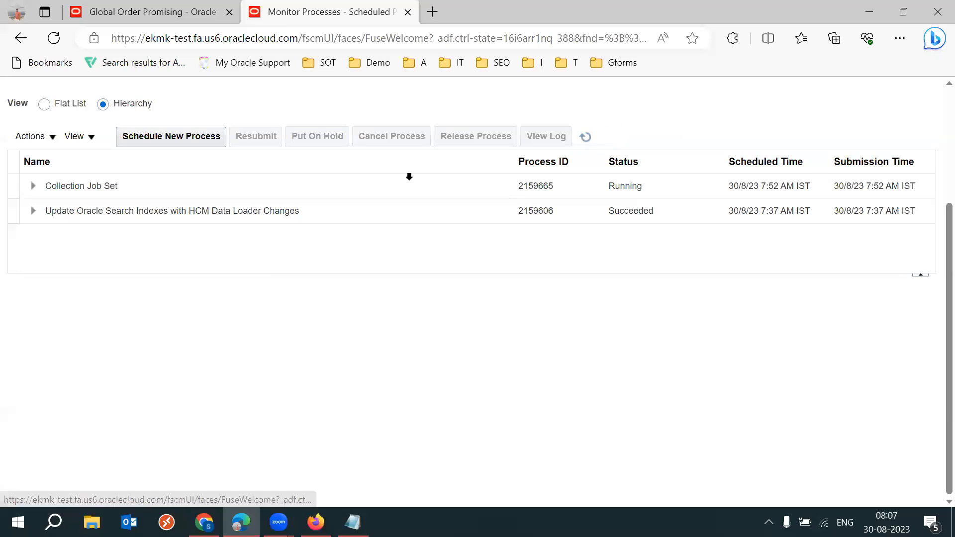
left_click(34, 187)
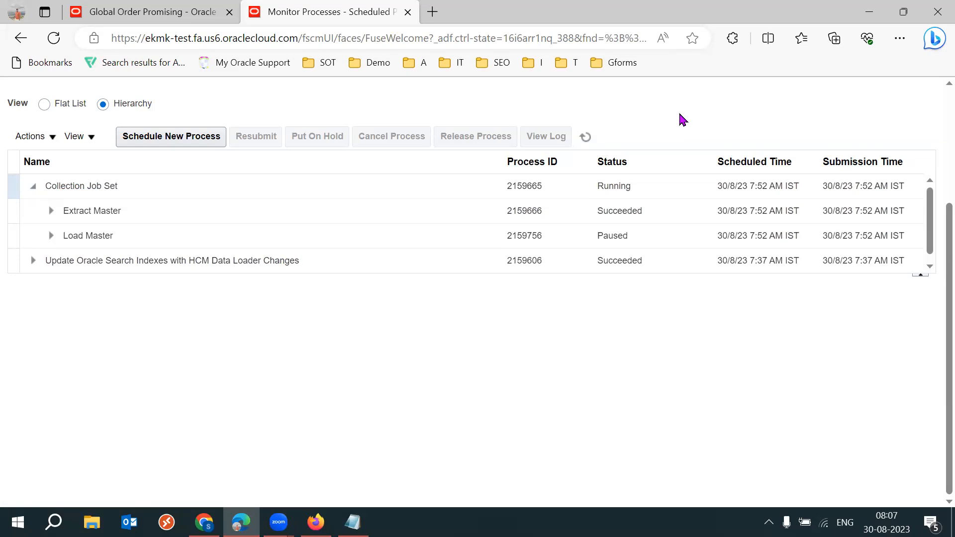
Refresh the list, expand Collection Job Set and Load Master, and examine the statuses of the Load Entity processes
left_click(585, 138)
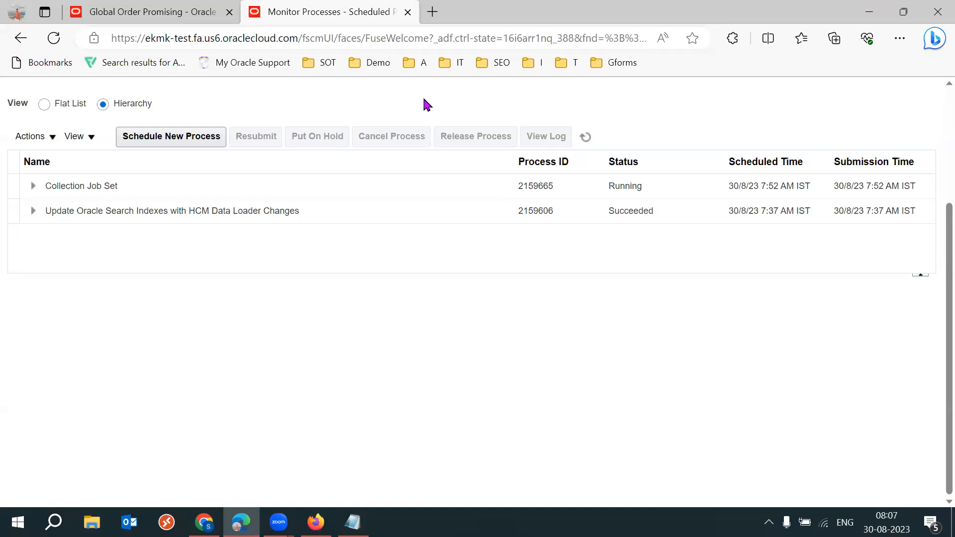
left_click(585, 137)
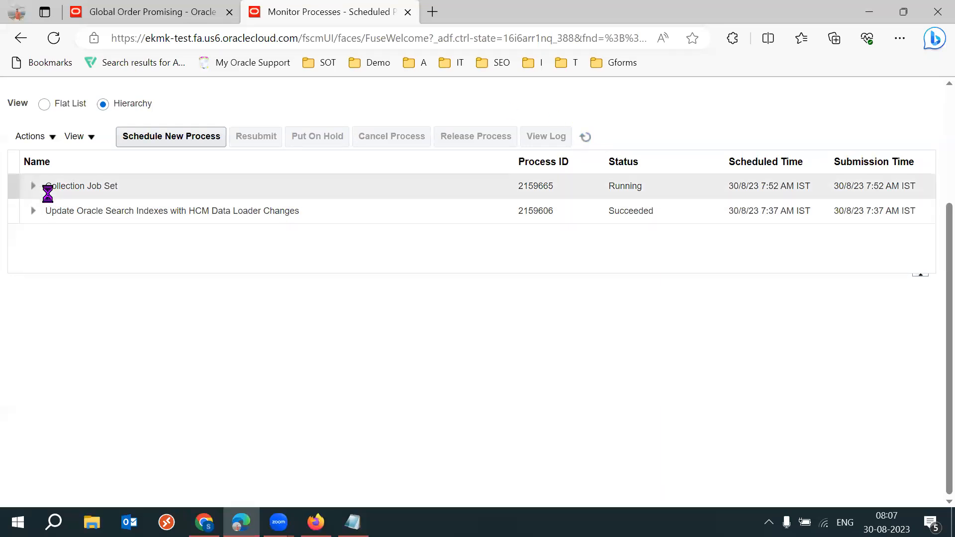
left_click(32, 186)
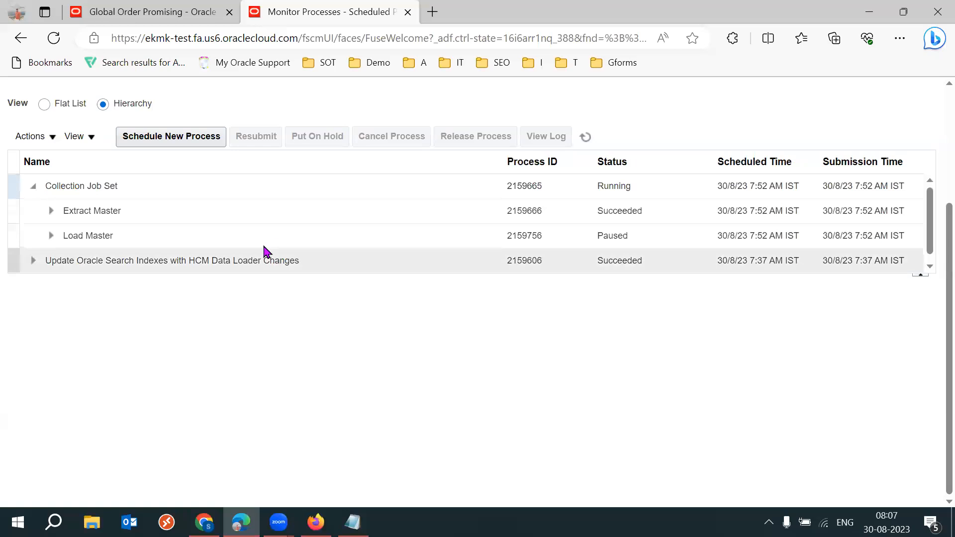
left_click(149, 236)
left_click(50, 235)
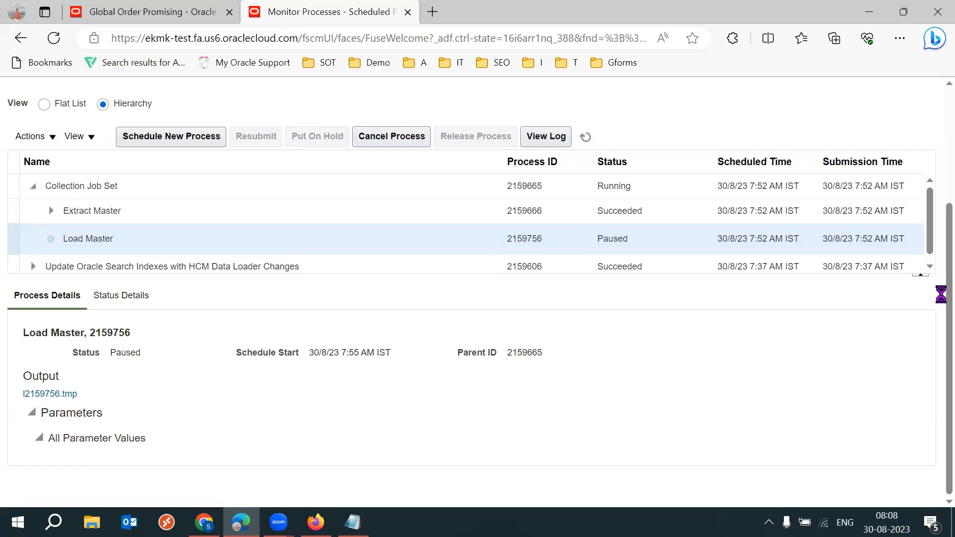
left_click(929, 267)
left_click(929, 267)
left_click(930, 267)
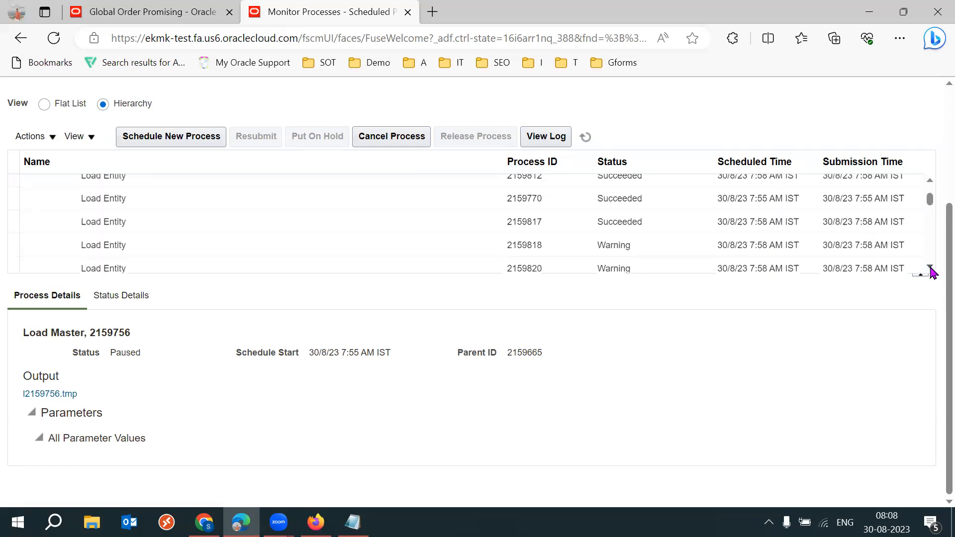
Examine the statuses of the Load Entity subprocesses under Load Master, and return to the Load Master row
left_click(929, 267)
left_click(930, 267)
left_click(930, 268)
left_click(930, 267)
left_click(930, 267)
left_click(929, 267)
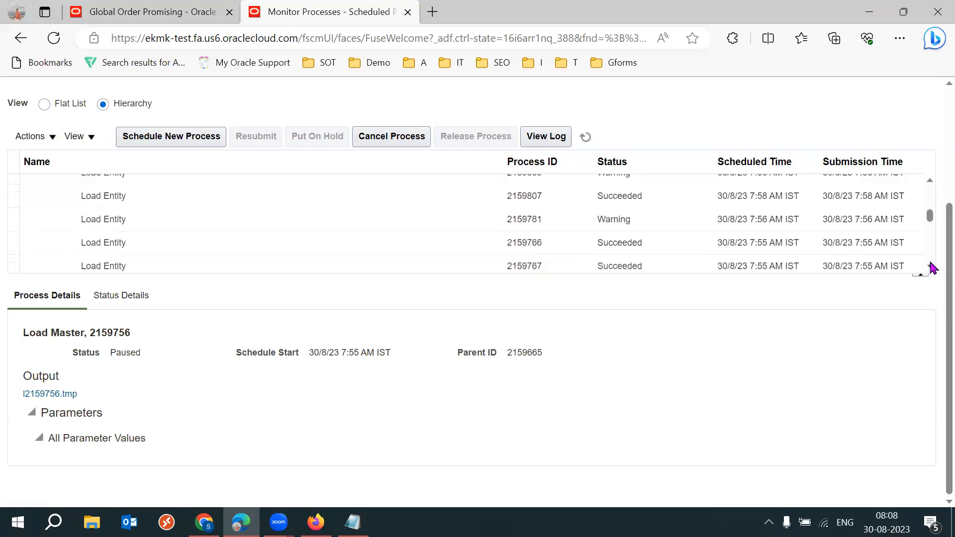
left_click(929, 267)
left_click(930, 267)
left_click(929, 267)
left_click(930, 267)
left_click(929, 267)
left_click(930, 267)
left_click(930, 267)
left_click(930, 267)
left_click(929, 267)
left_click(930, 267)
left_click(930, 267)
left_click(929, 267)
left_click(929, 268)
left_click(929, 267)
left_click(929, 267)
left_click(929, 267)
left_click(929, 267)
left_click(929, 267)
left_click(930, 267)
left_click(930, 267)
left_click_drag(930, 251, 931, 160)
left_click(51, 236)
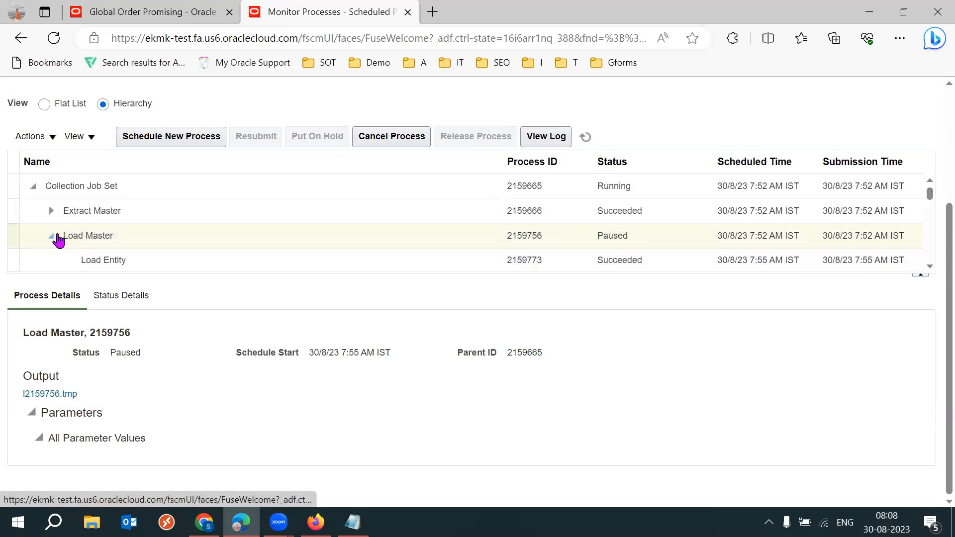
Refresh the scheduled process list and expand Collection Job Set to check the status of its subprocesses
left_click(586, 138)
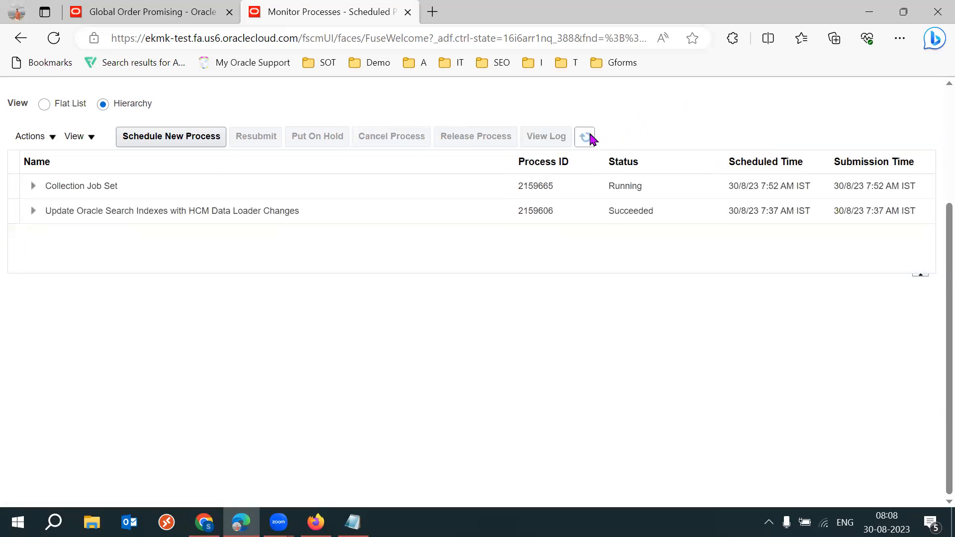
left_click(589, 139)
left_click(586, 138)
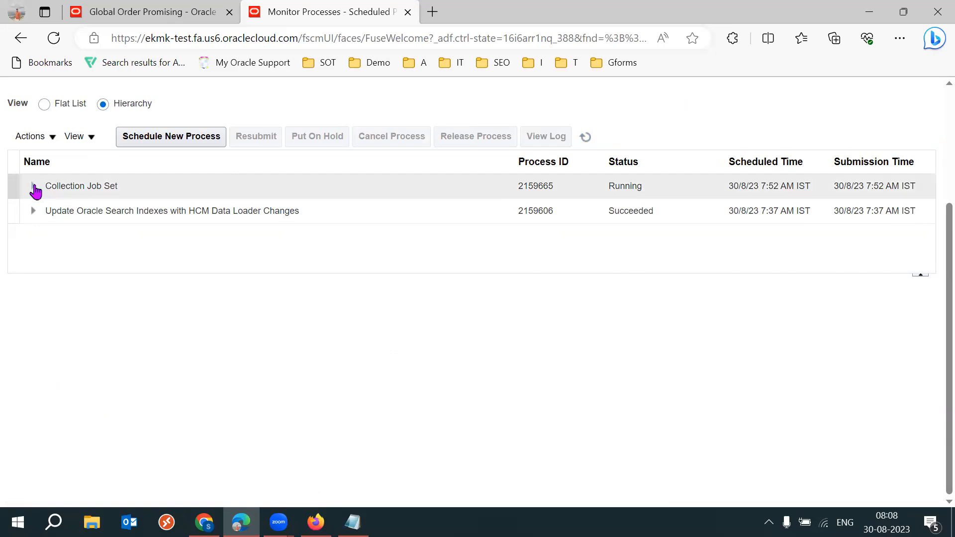
left_click(33, 185)
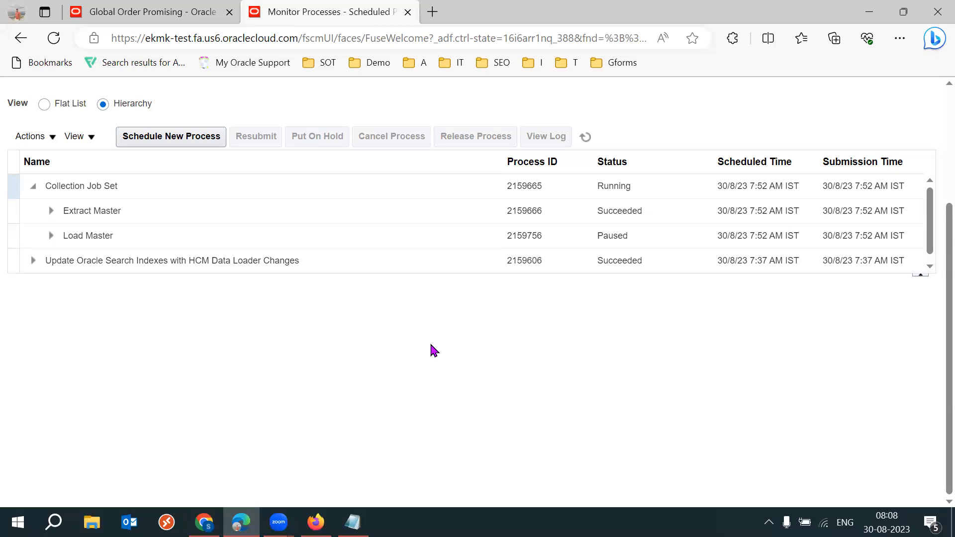
left_click(586, 137)
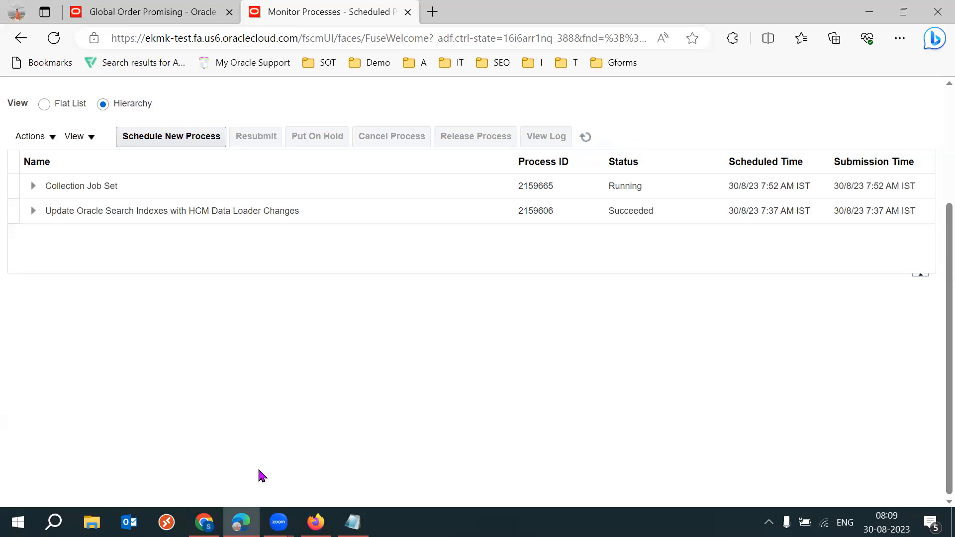
Switch to the 2023 SCM Setups Sheet in Google Sheets and review the OM sheet down to the GOP setup tasks
mouse_move(204, 522)
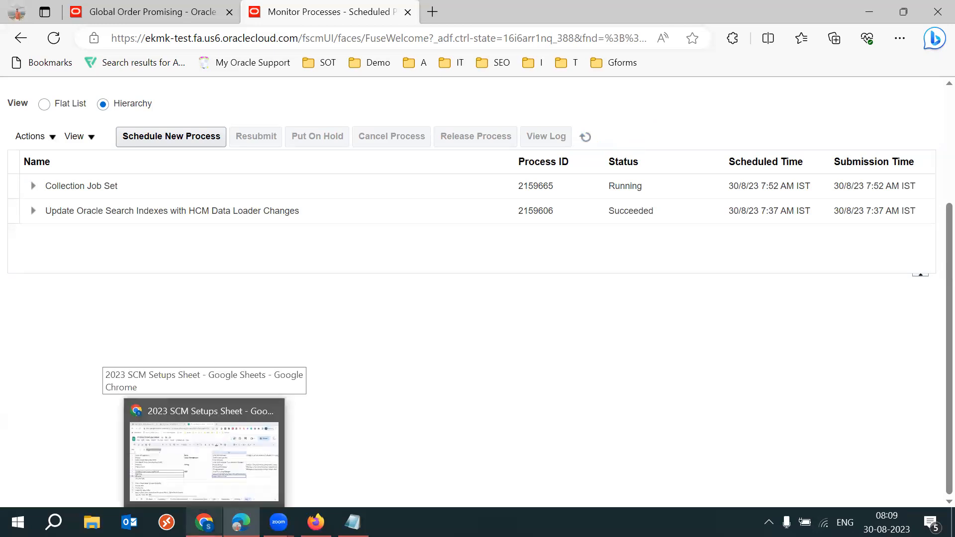
left_click(194, 433)
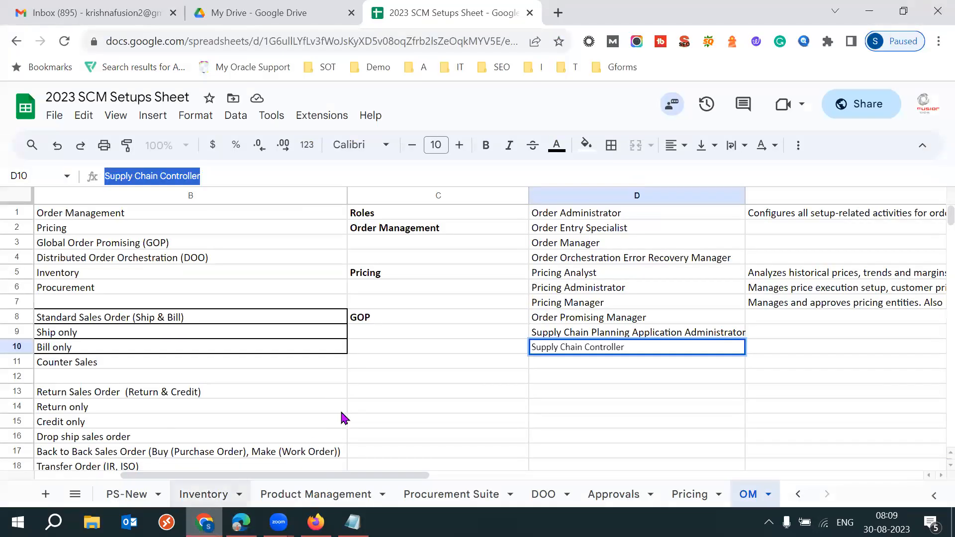
double_click(119, 393)
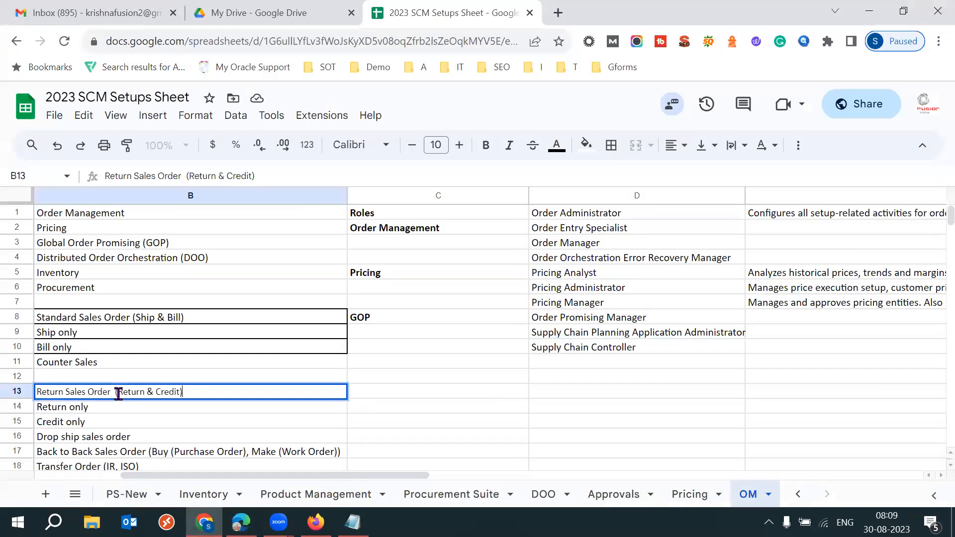
key("Tab")
key("Home")
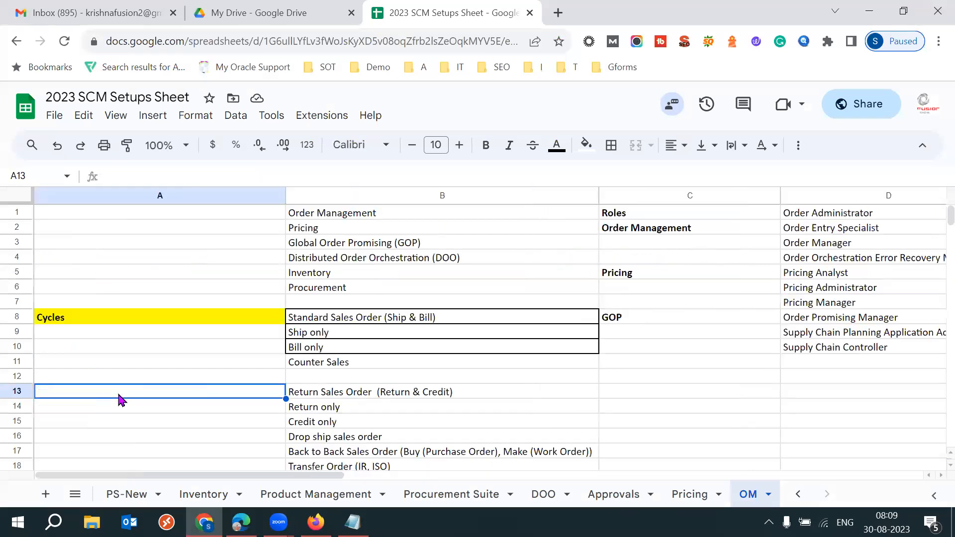
key("Page_Down")
key("Page_Down")
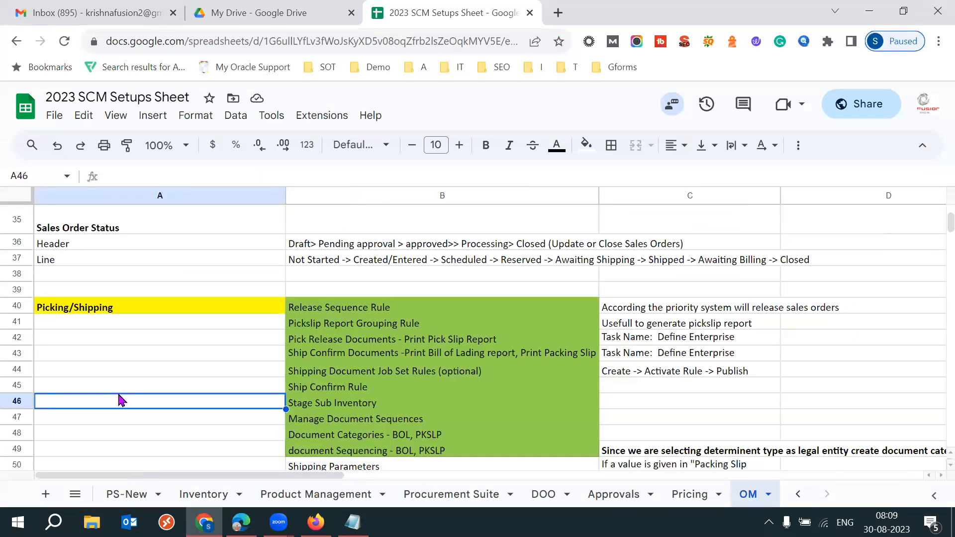
key("Page_Down")
key("Page_Down")
key("Down")
key("Down")
key("Down")
key("Down")
key("Down")
key("Down")
key("Down")
key("Down")
key("Down")
key("Down")
key("Down")
key("Down")
key("Down")
key("Down")
key("Down")
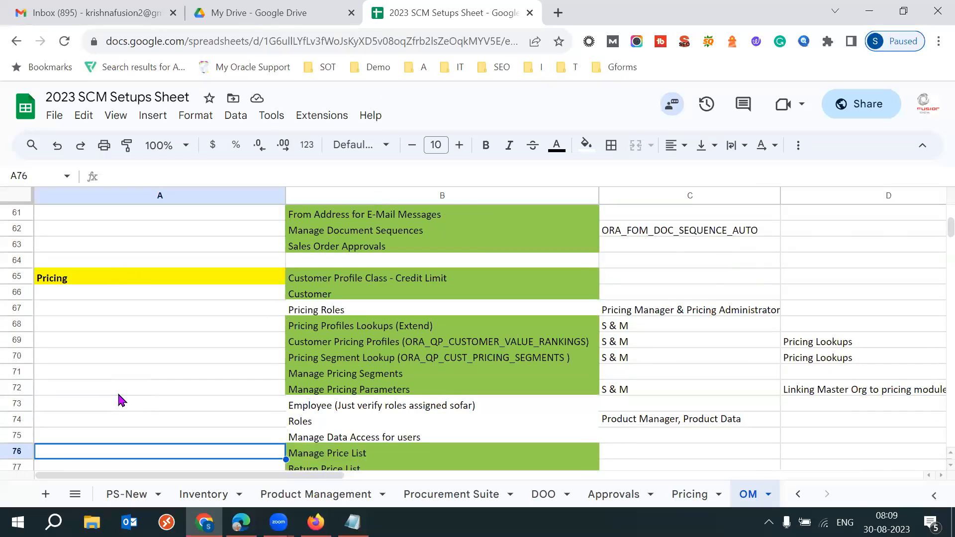
key("Down")
key("Down")
key("Down")
key("Down")
key("Down")
key("Down")
key("Down")
key("Down")
key("Down")
key("Down")
key("Down")
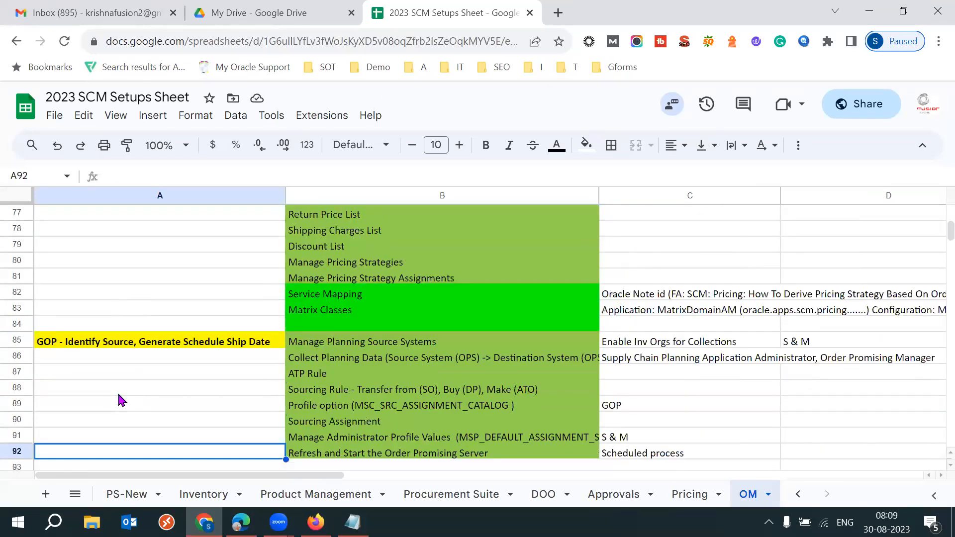
key("Down")
key("Down")
key("Up")
key("Up")
key("Up")
key("Up")
key("Up")
key("Up")
key("Up")
key("Up")
key("Up")
key("Up")
key("Up")
key("Up")
key("Up")
key("Up")
key("Up")
key("Up")
key("Up")
key("Up")
key("Up")
key("Up")
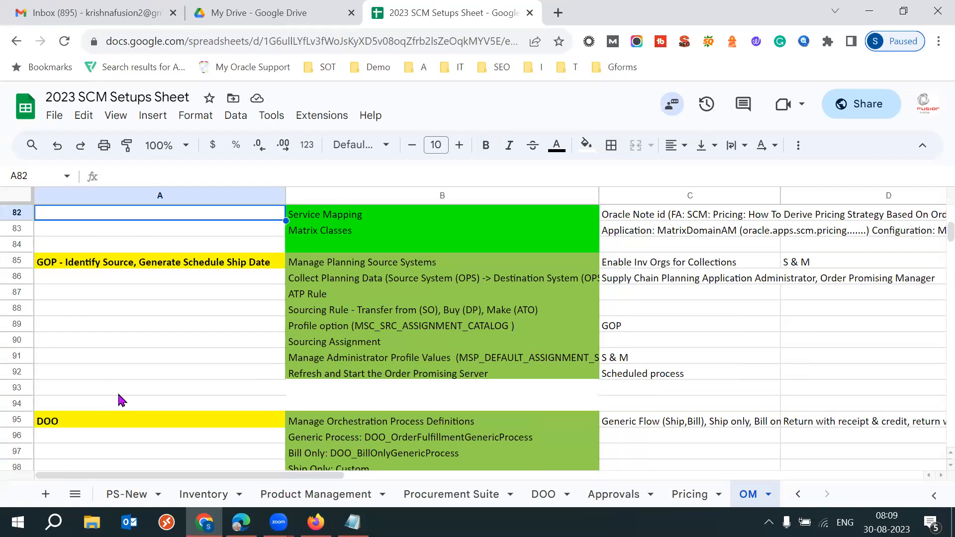
Review the two planning tasks in B85:B86 and the ATP Rule task in B87 of the GOP section
left_click(348, 262)
key("shift+Down")
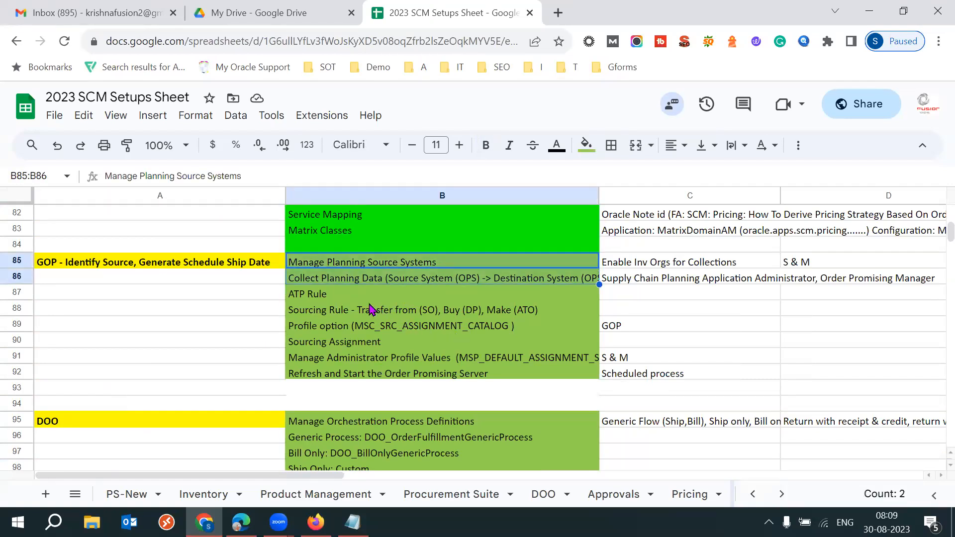
left_click(330, 295)
triple_click(331, 294)
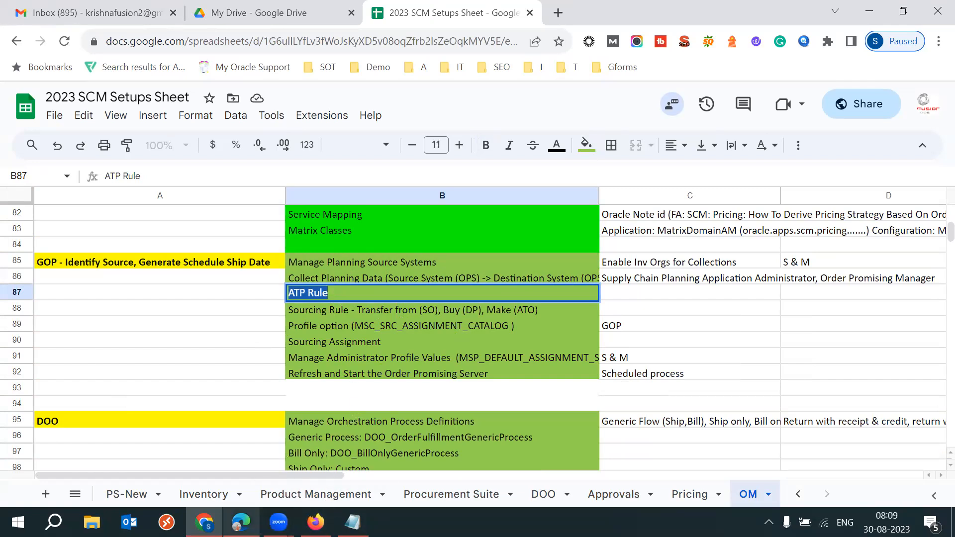
Switch back to Oracle Fusion in Edge and open Manage ATP Rules from the Global Order Promising tasks
left_click(234, 450)
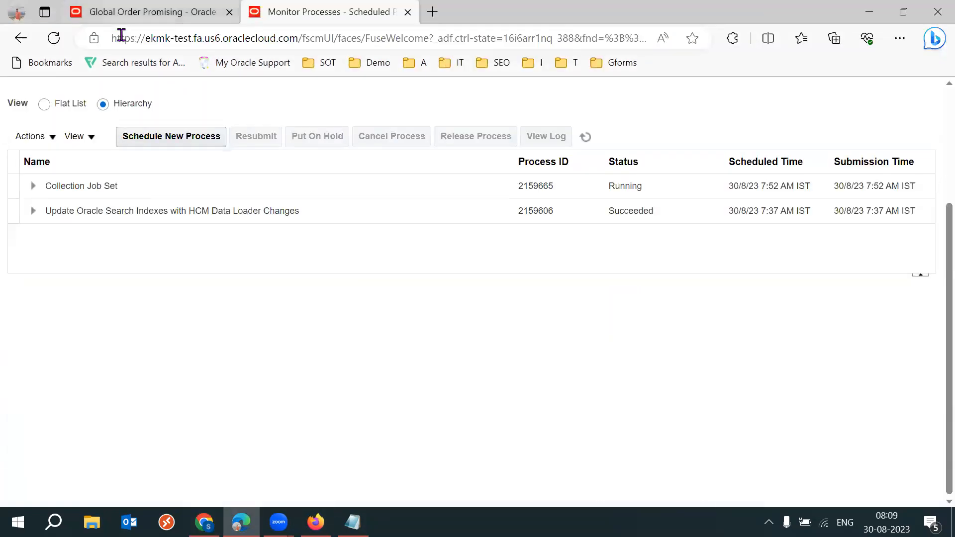
key("ctrl+Tab")
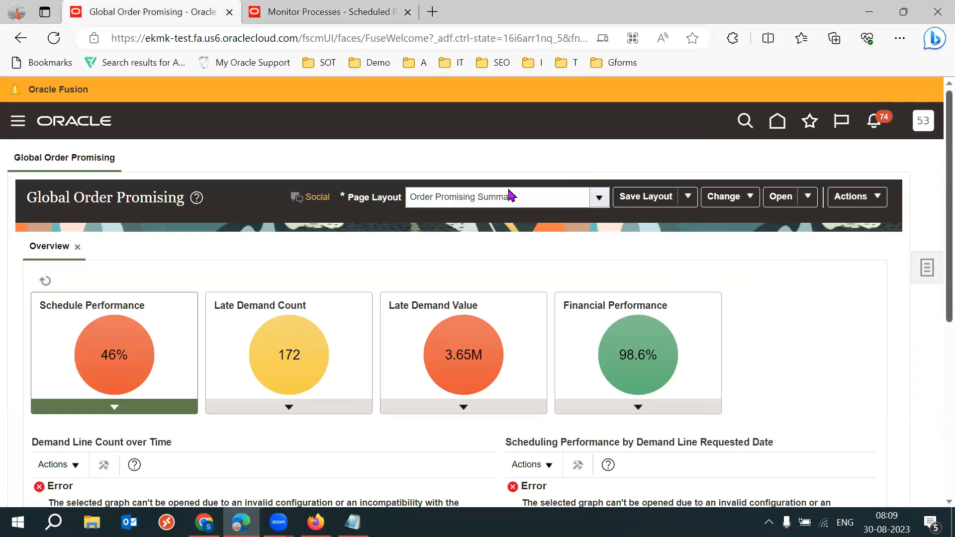
triple_click(112, 195)
left_click(925, 267)
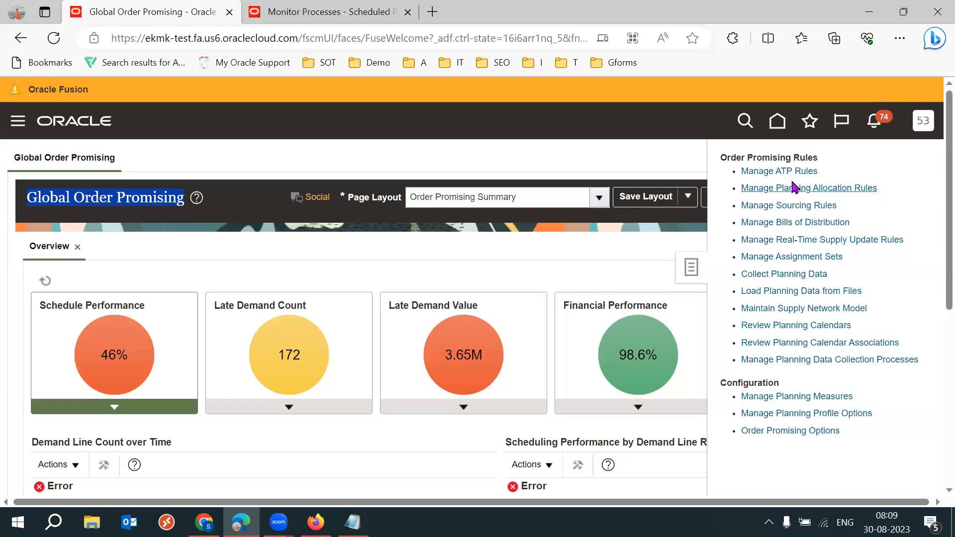
left_click(740, 171)
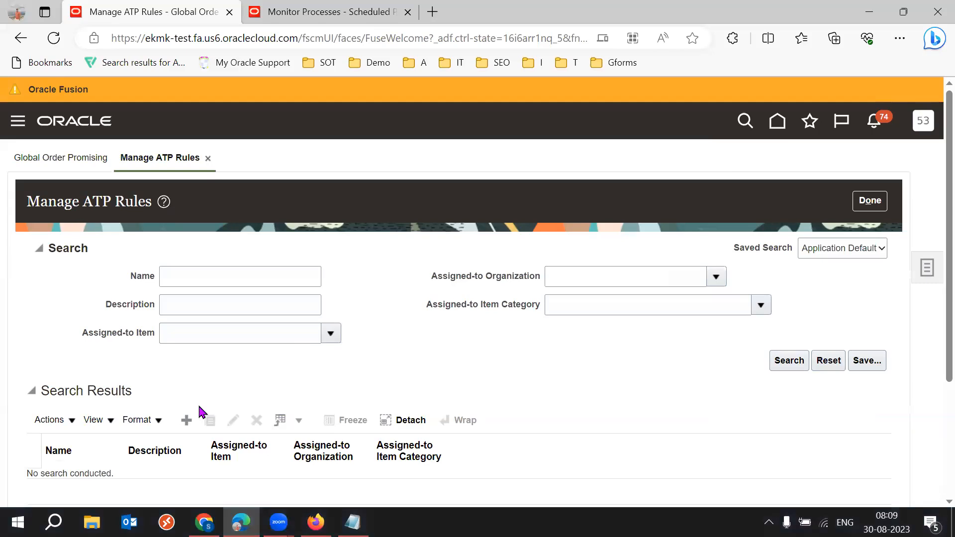
Show the browser in full screen and start a new ATP rule named "53K 5 Days"
key("F11")
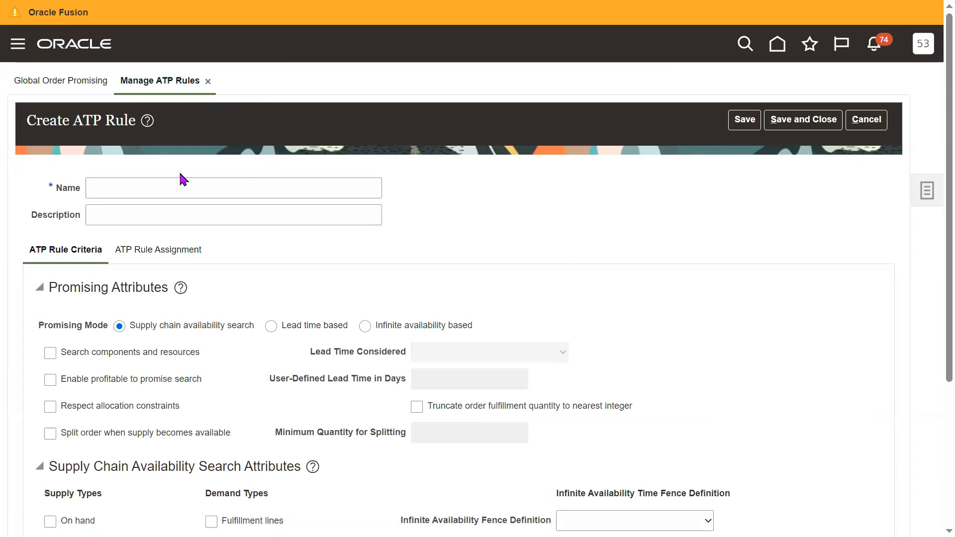
left_click(126, 185)
type("53K")
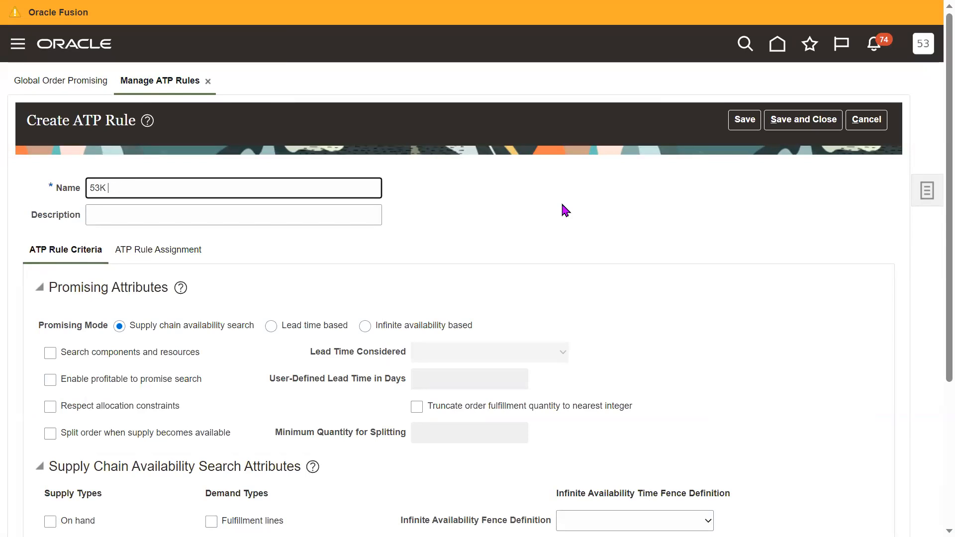
type("5 Days")
left_click(483, 247)
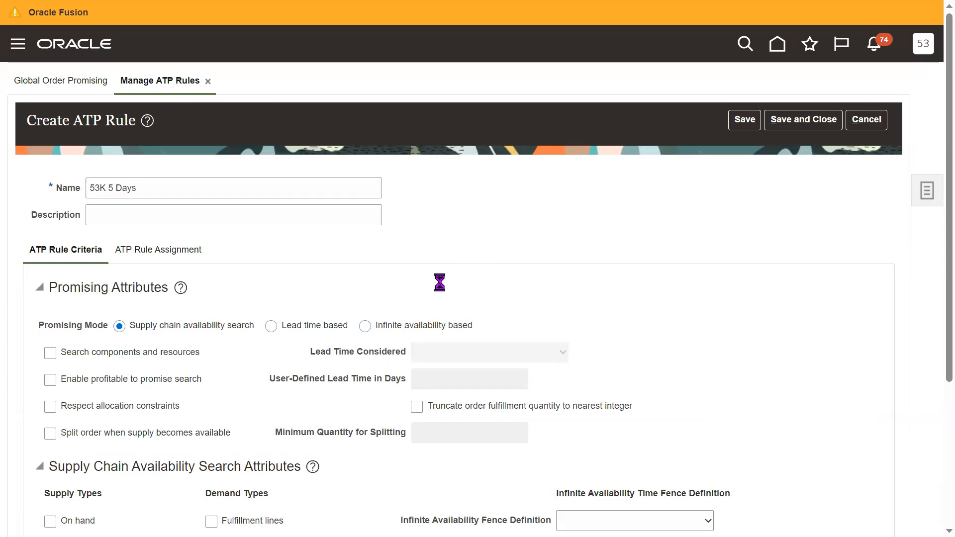
Set the rule's promising mode to Lead time based, with a user-defined lead time of 5 days
left_click(271, 328)
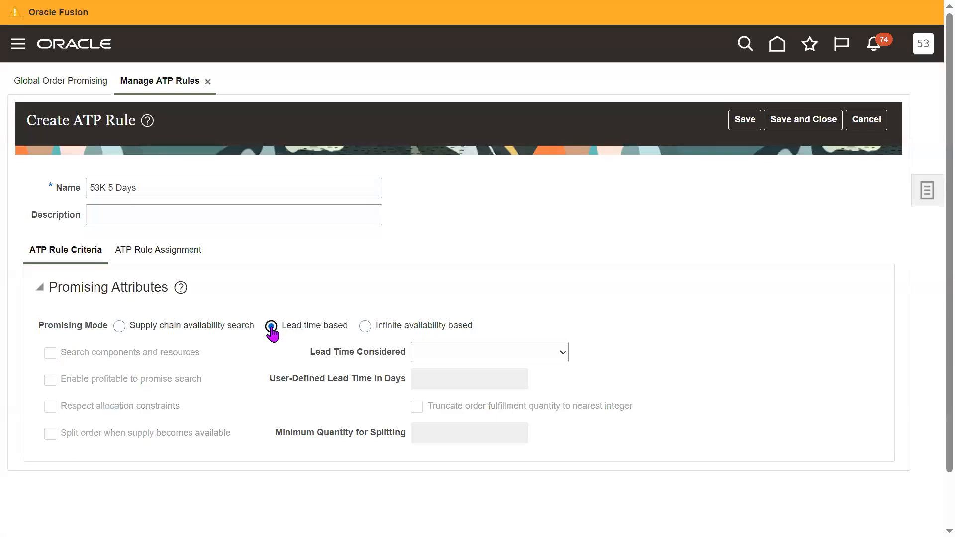
left_click(491, 354)
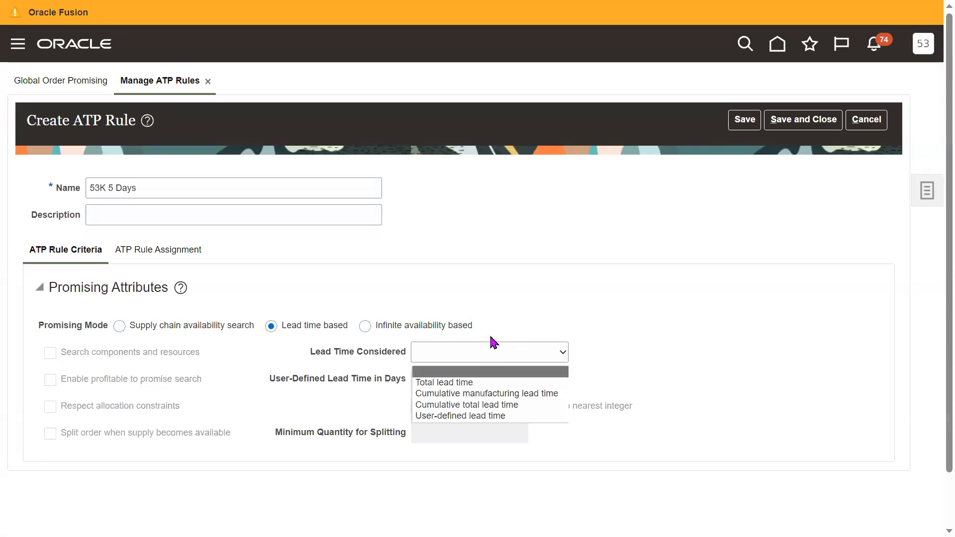
left_click(490, 336)
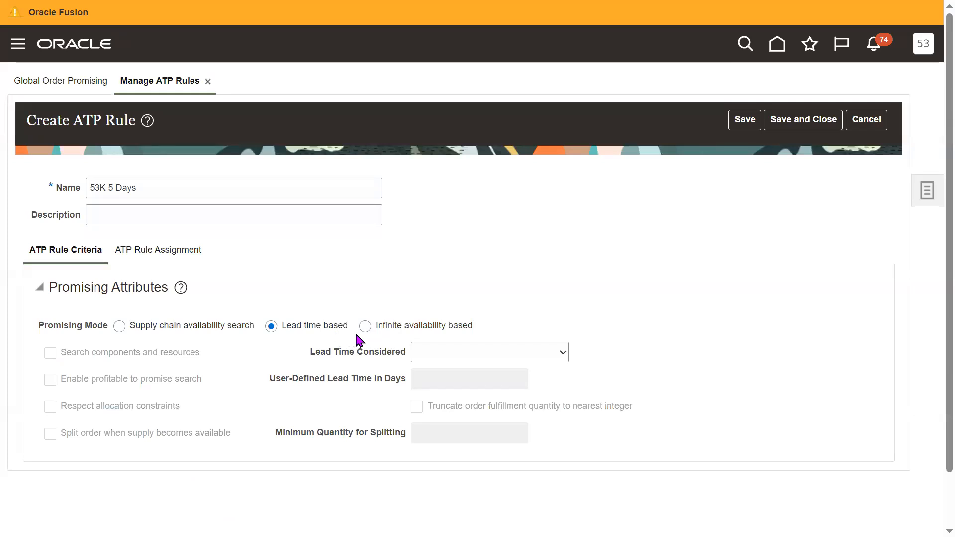
left_click(473, 354)
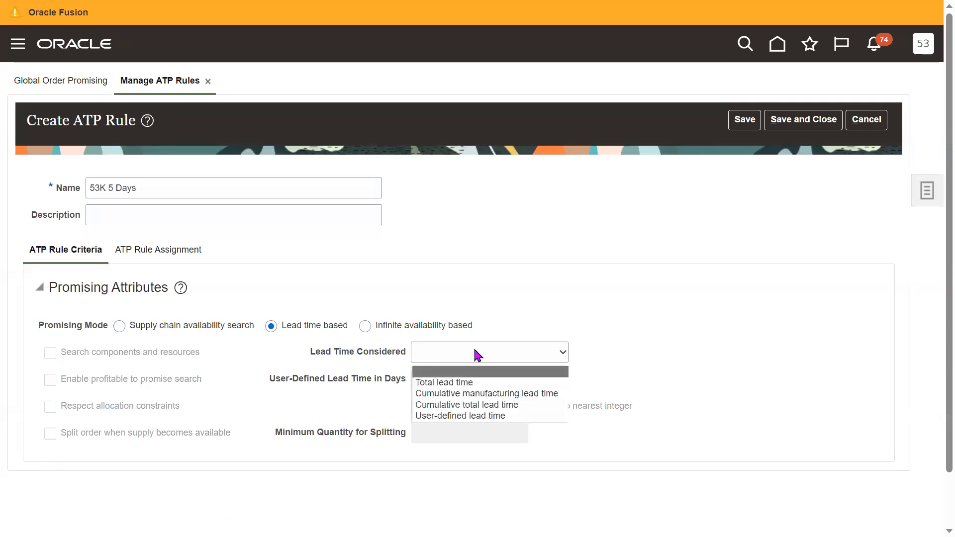
left_click(453, 418)
left_click(499, 381)
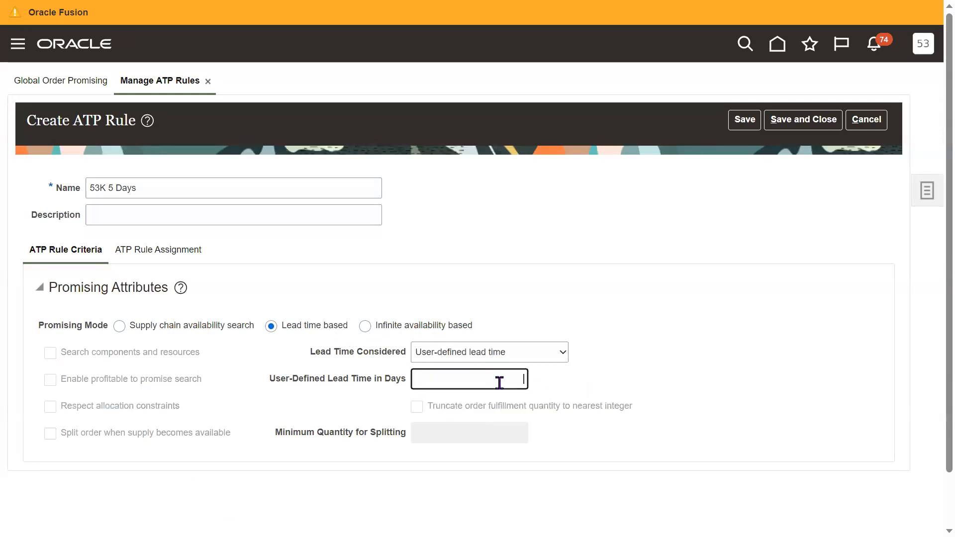
left_click(657, 398)
scroll(326, 206, "down", 1)
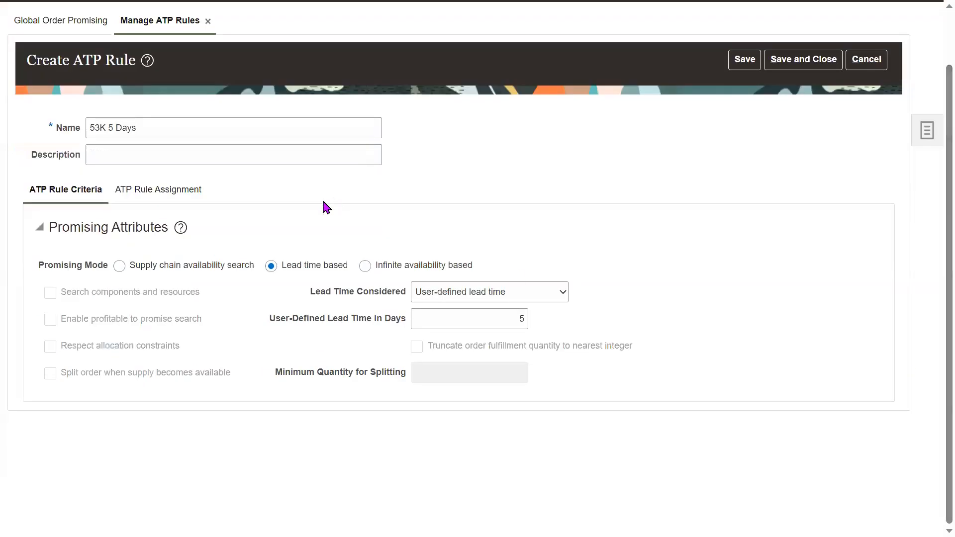
Add an assignment row to the ATP rule with Item as the assignment basis
left_click(157, 199)
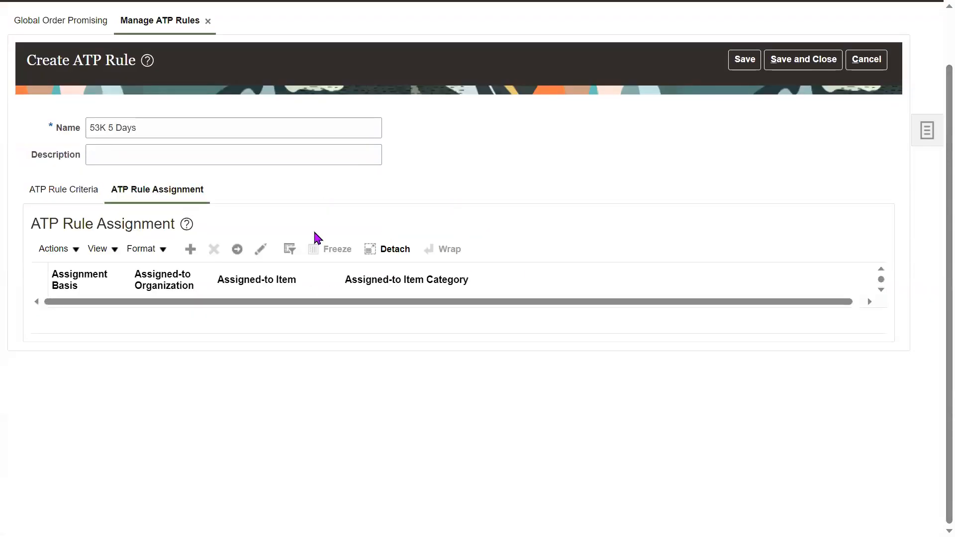
left_click(189, 250)
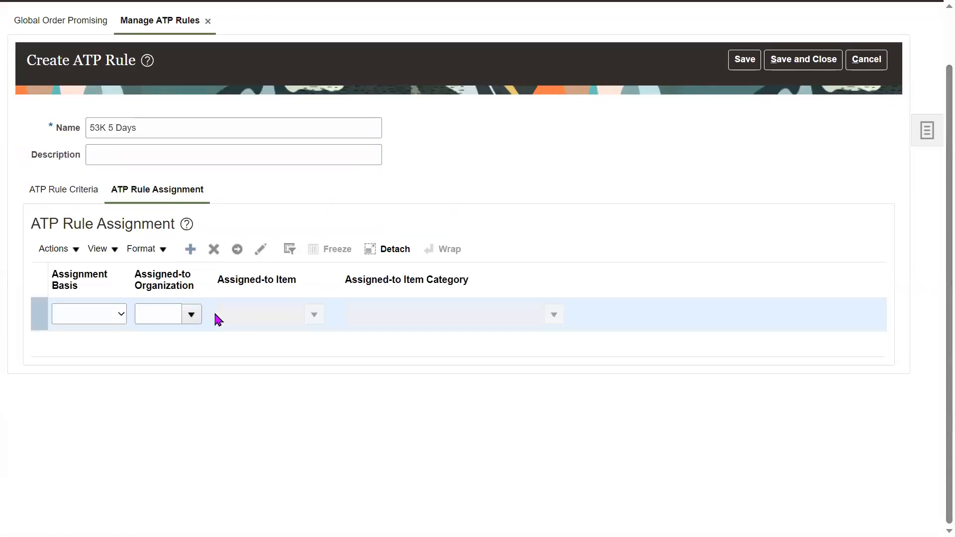
left_click(114, 316)
left_click(98, 354)
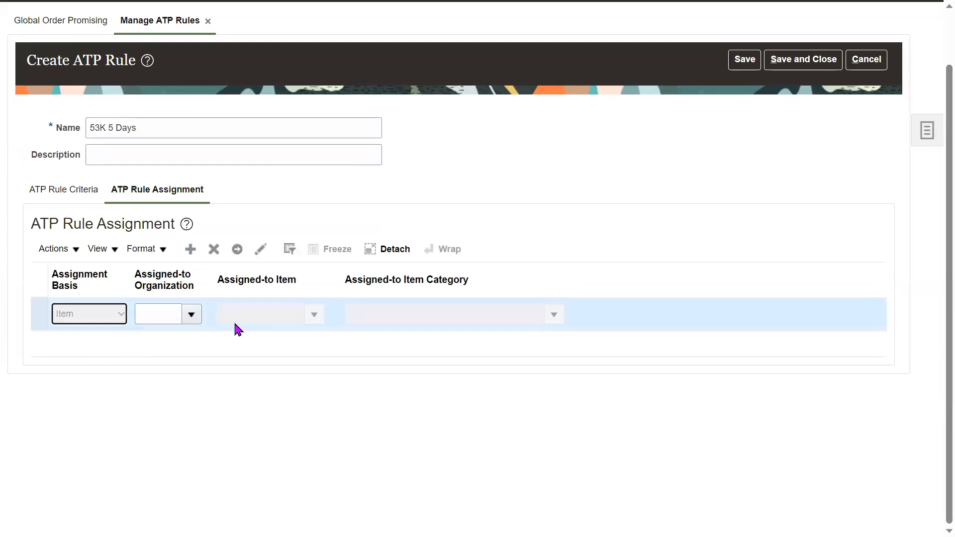
Search for items starting with 53K and set 53KFG101 as the rule's assigned-to item
left_click(314, 314)
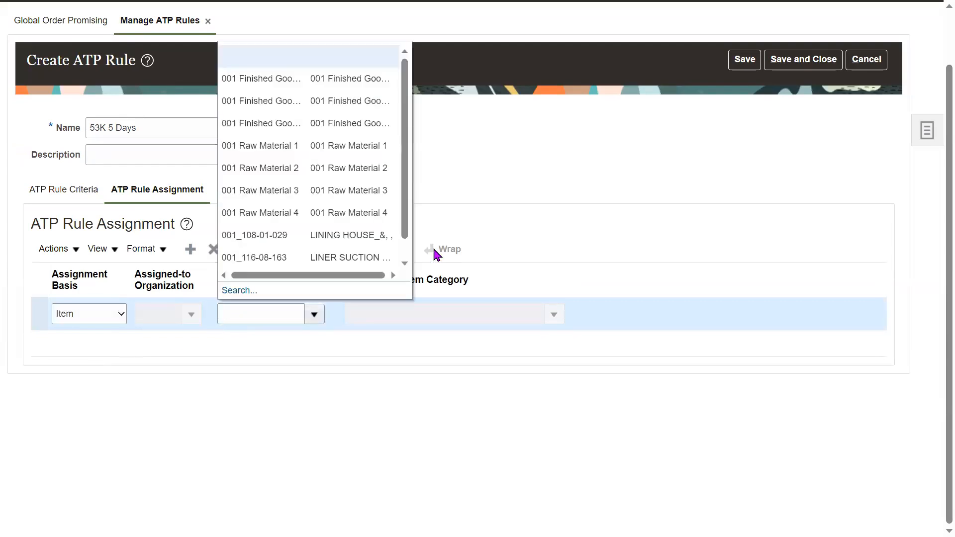
left_click(237, 292)
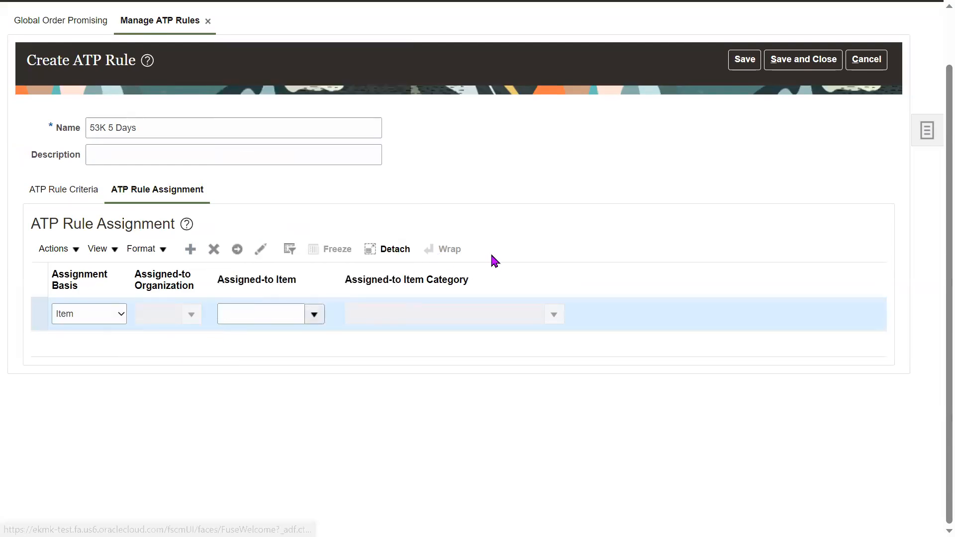
left_click(550, 233)
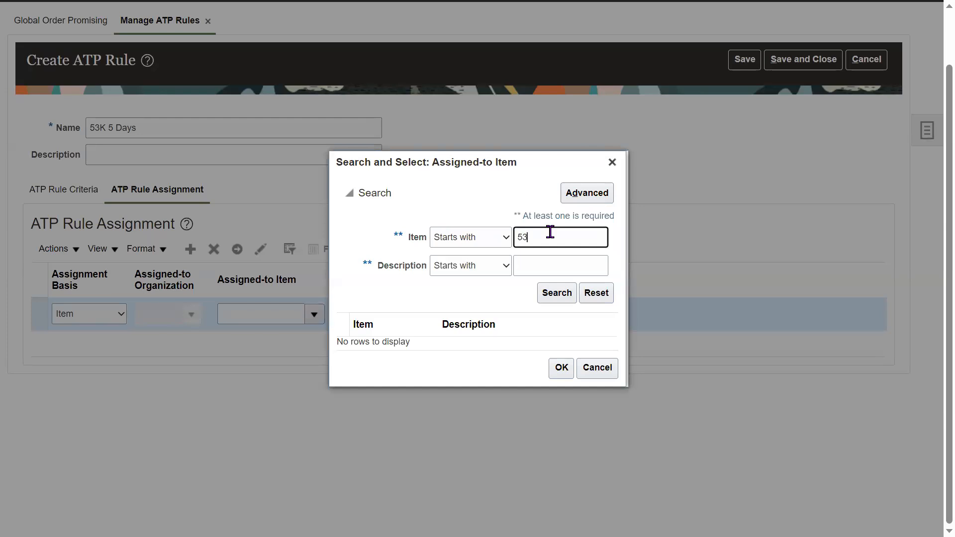
type("53K")
key("Return")
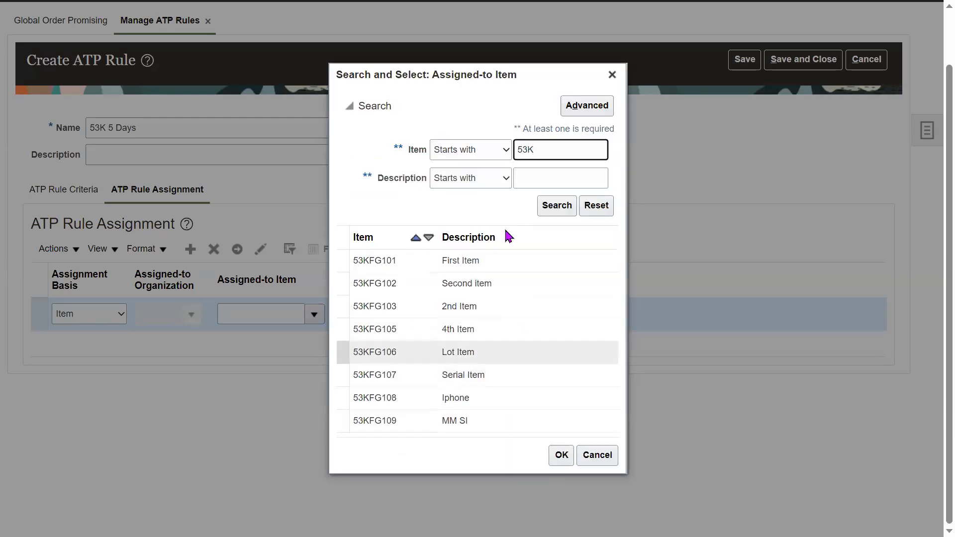
left_click(448, 262)
left_click(561, 455)
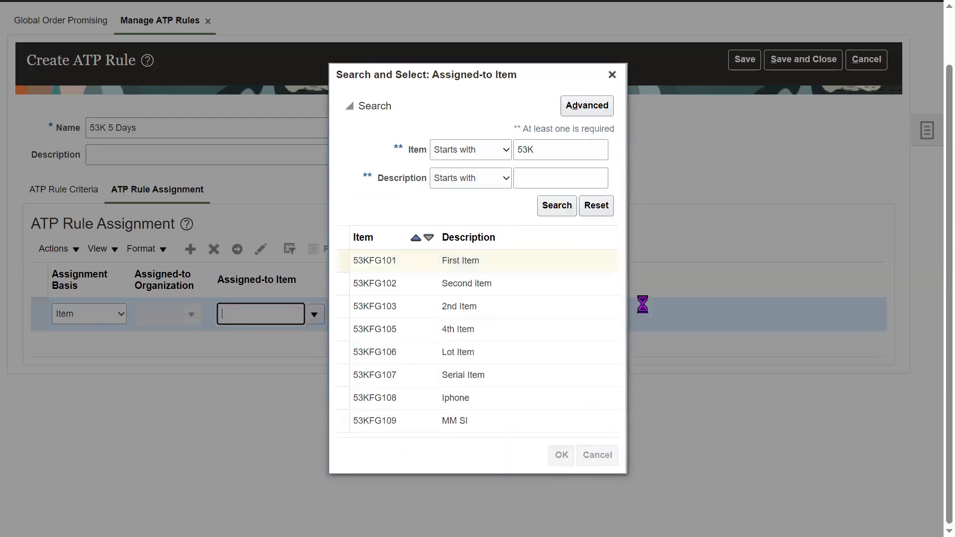
Review the new rule's name and assigned item against its lead time criteria
double_click(262, 314)
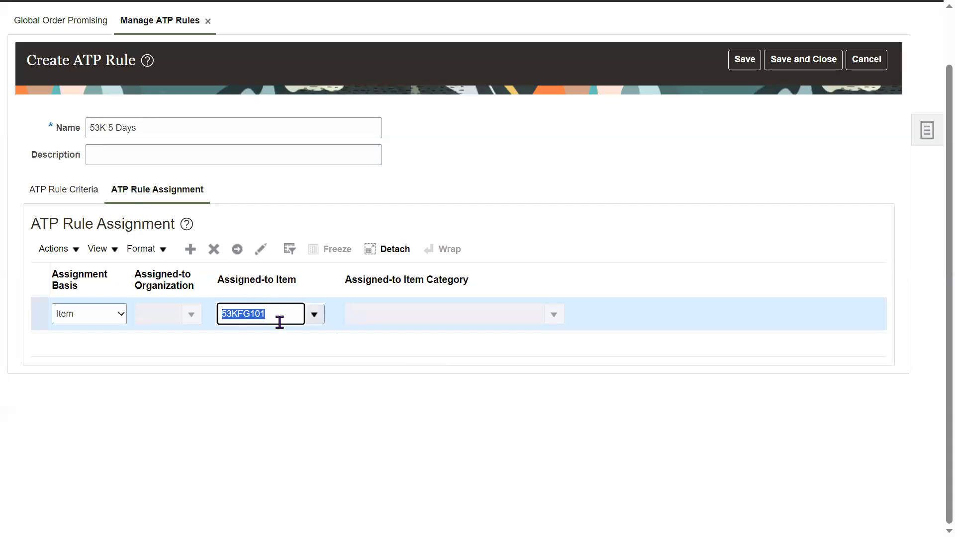
triple_click(137, 122)
double_click(273, 318)
left_click(62, 190)
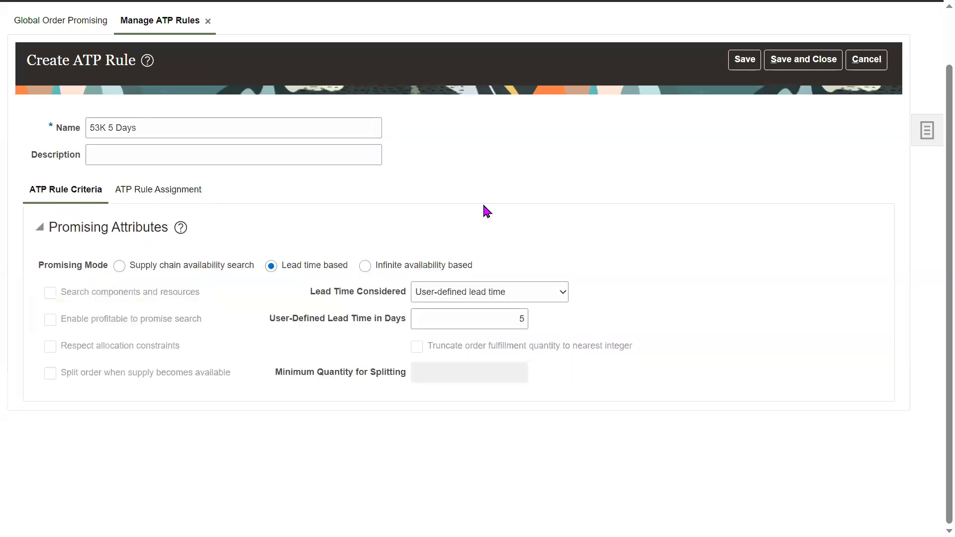
left_click_drag(315, 291, 380, 293)
left_click(689, 329)
left_click(198, 193)
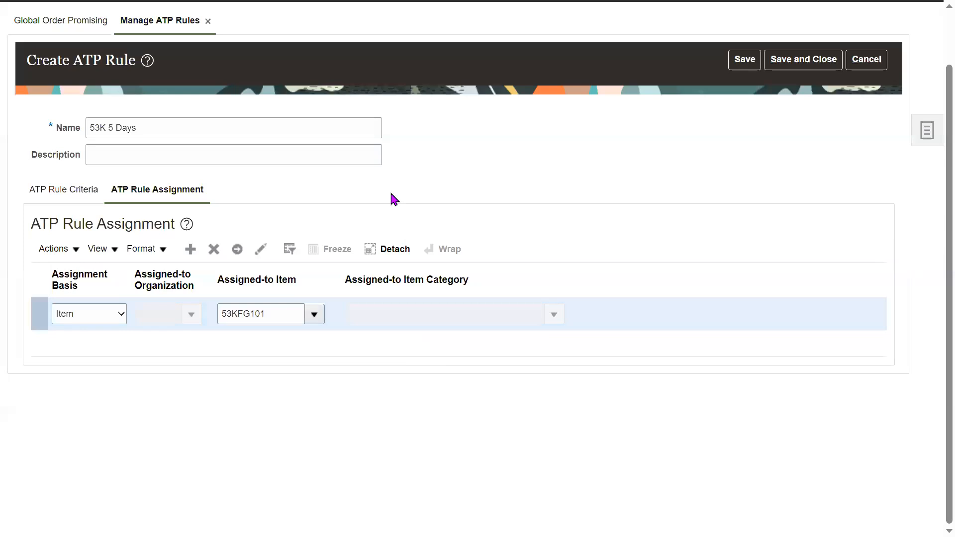
left_click(274, 310)
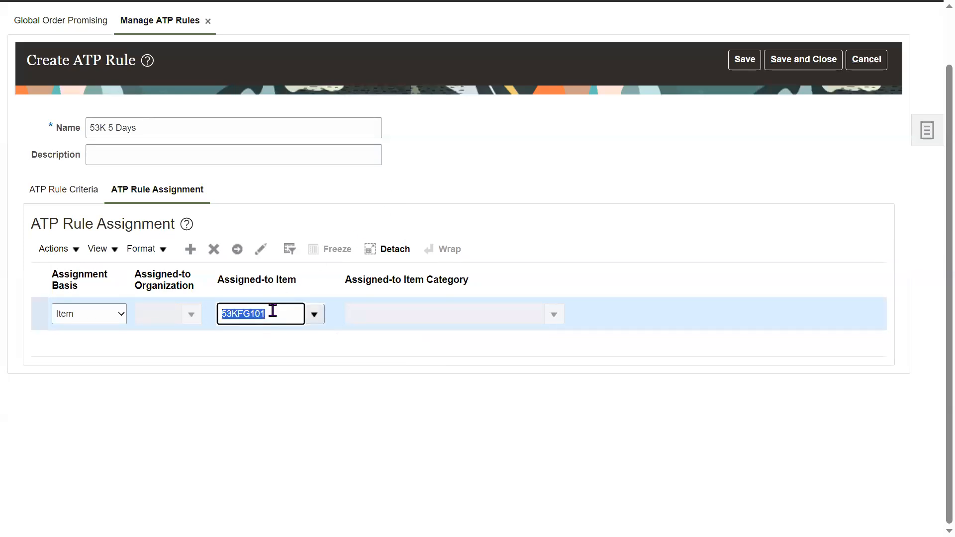
left_click(65, 193)
left_click(513, 317)
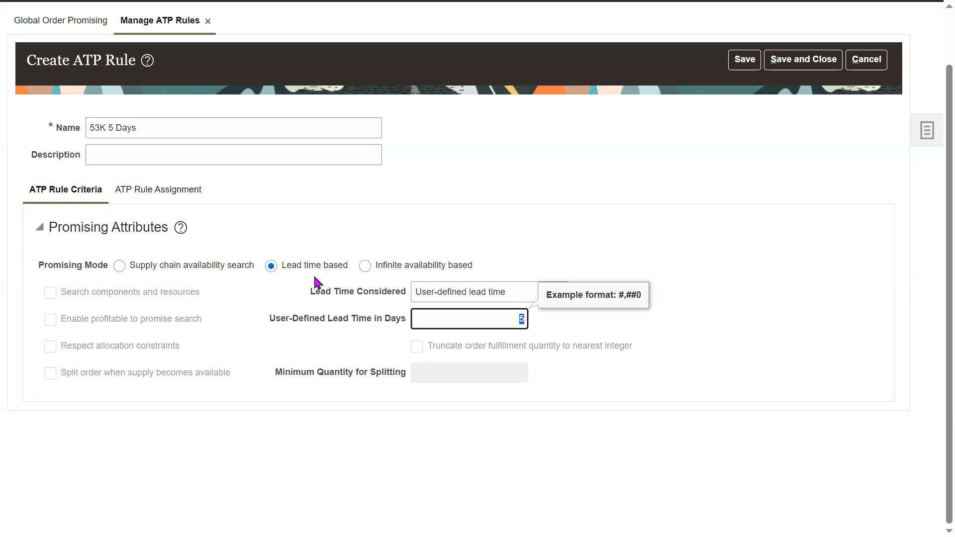
Examine the promising mode choices and the Lead Time Considered options, keeping User-defined lead time selected
left_click_drag(53, 269, 63, 268)
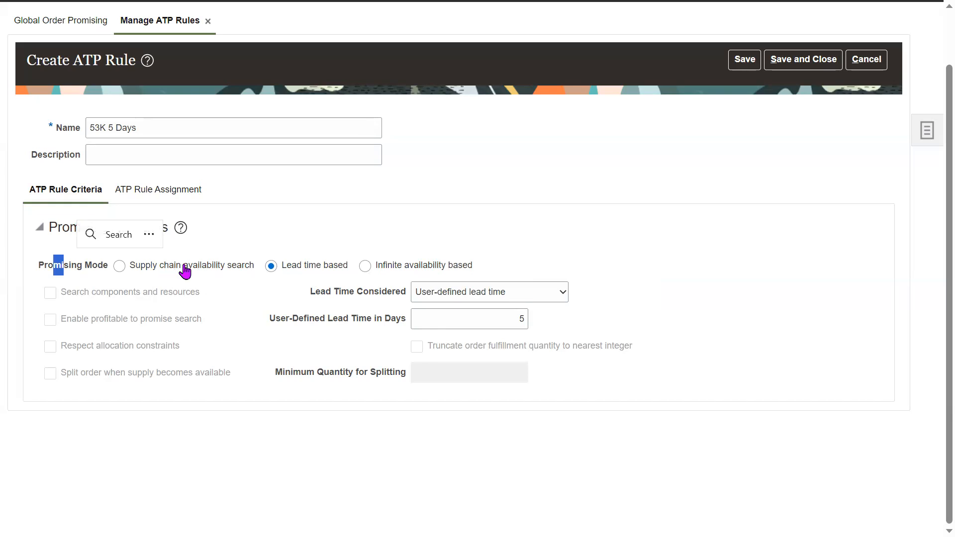
left_click_drag(164, 268, 207, 267)
left_click_drag(304, 268, 343, 267)
left_click_drag(414, 269, 472, 269)
left_click(678, 286)
left_click_drag(287, 267, 326, 266)
left_click(672, 282)
left_click(556, 294)
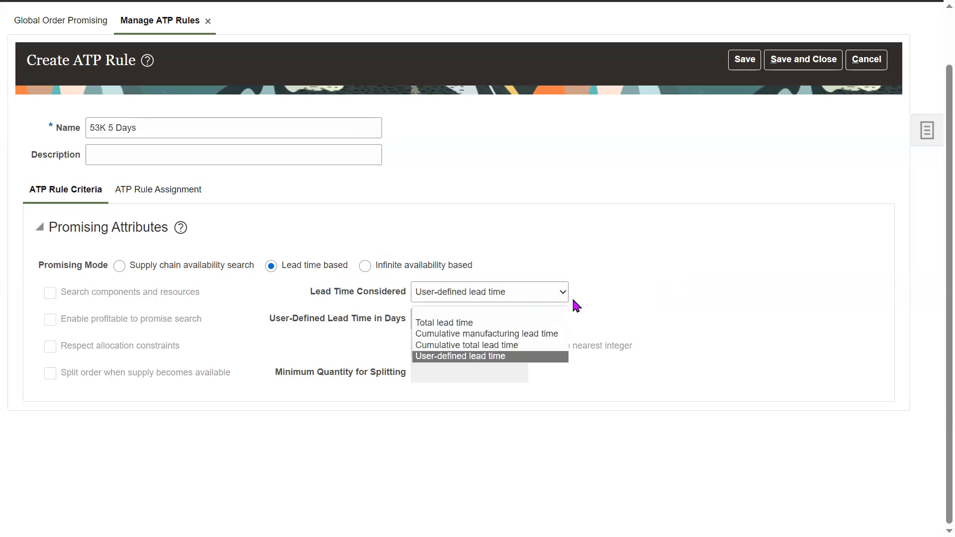
left_click(492, 358)
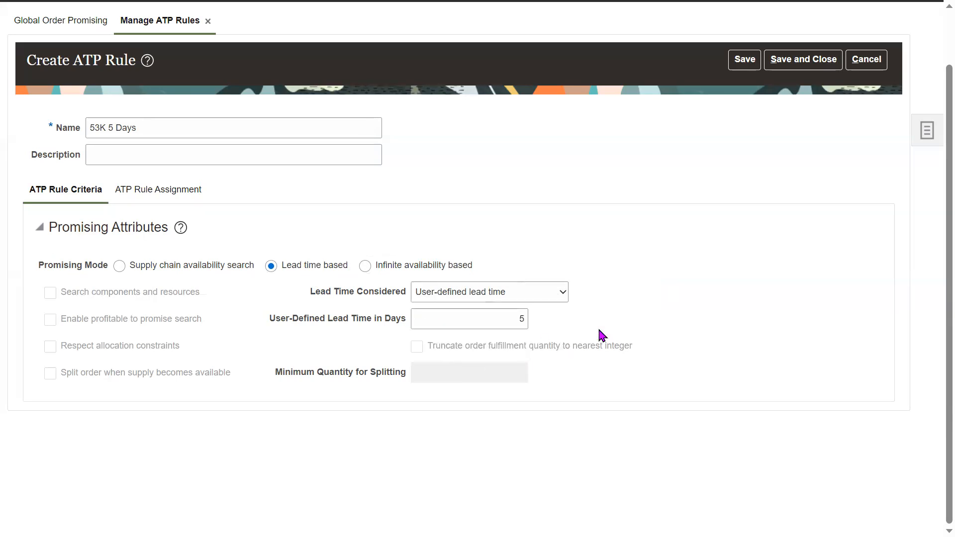
double_click(494, 321)
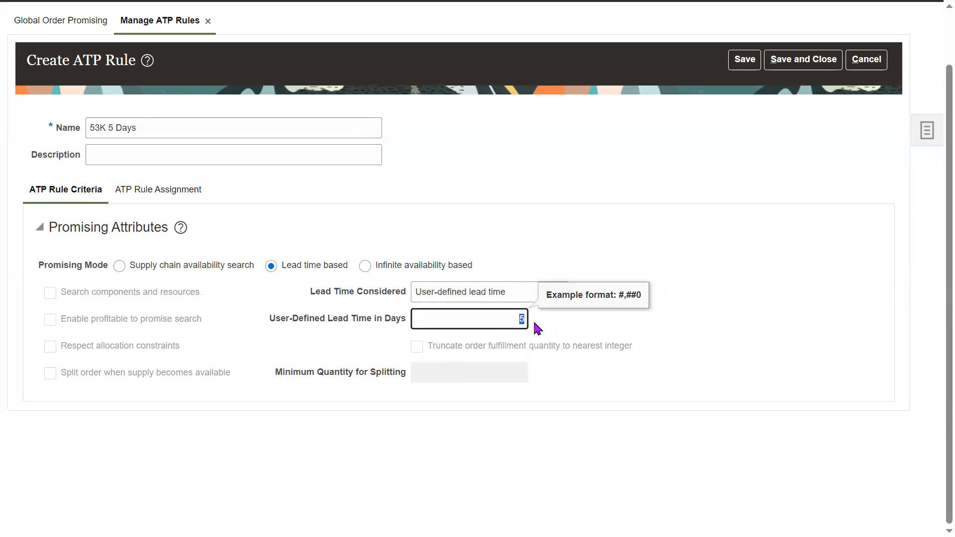
Recheck the item in the rule's assignment row and return to the rule criteria
left_click(158, 194)
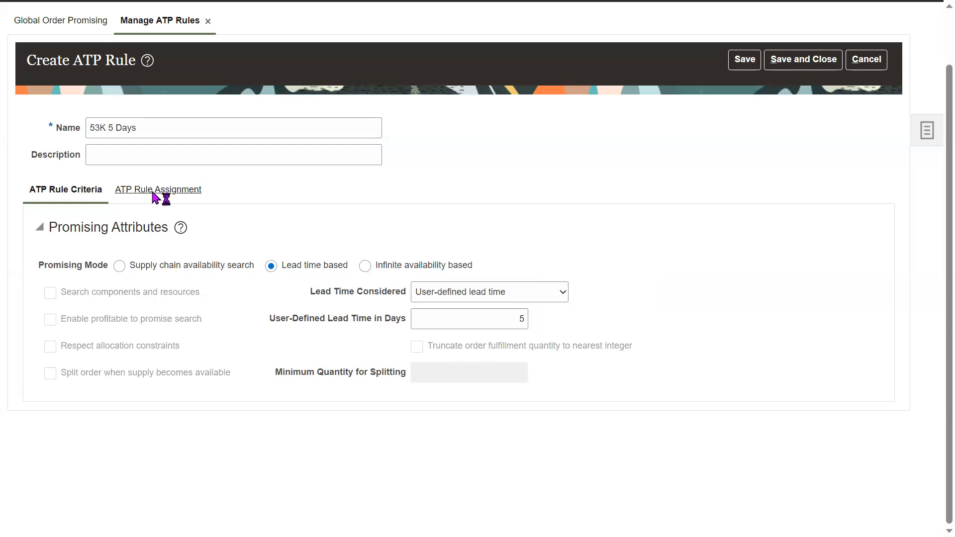
double_click(271, 318)
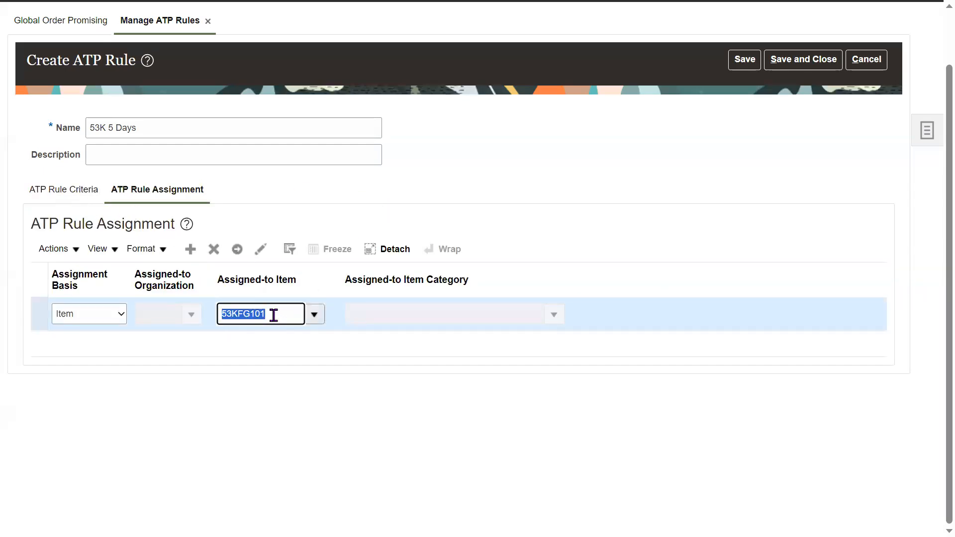
left_click(60, 190)
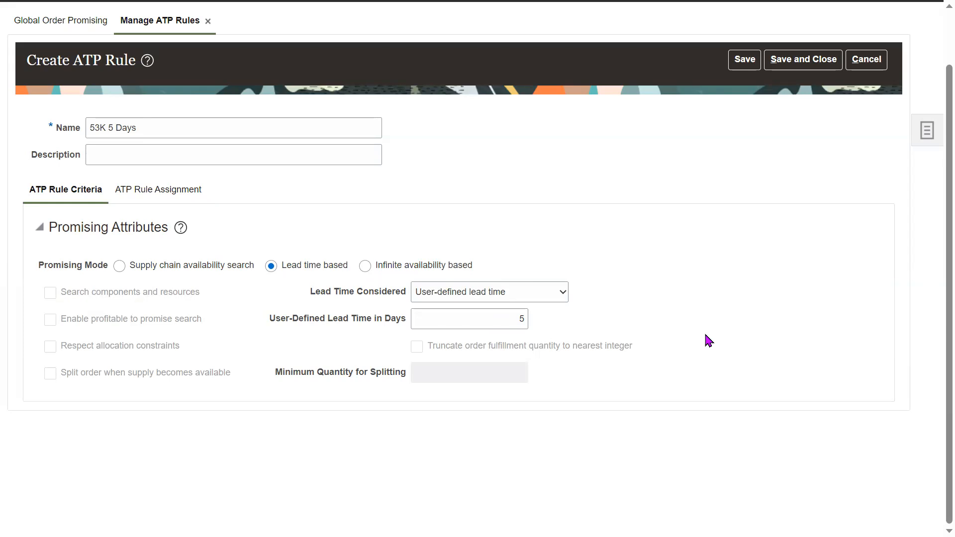
Leave full screen and consult the system calendar for dates after 30 August 2023
key("F11")
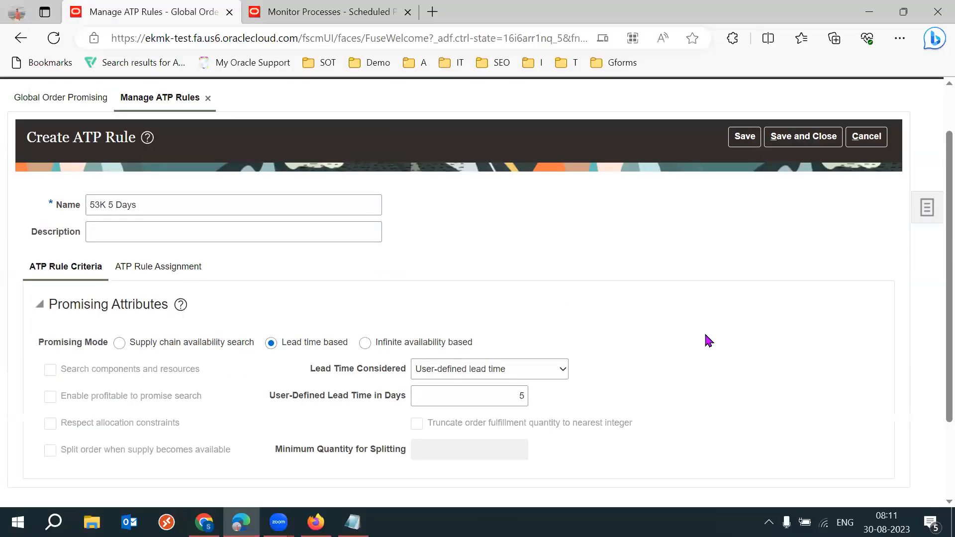
left_click(887, 523)
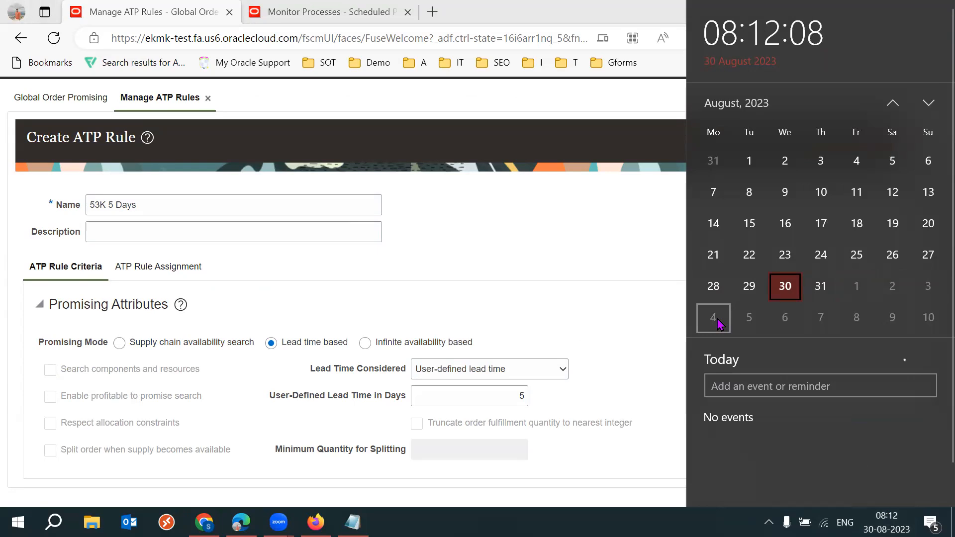
left_click(931, 396)
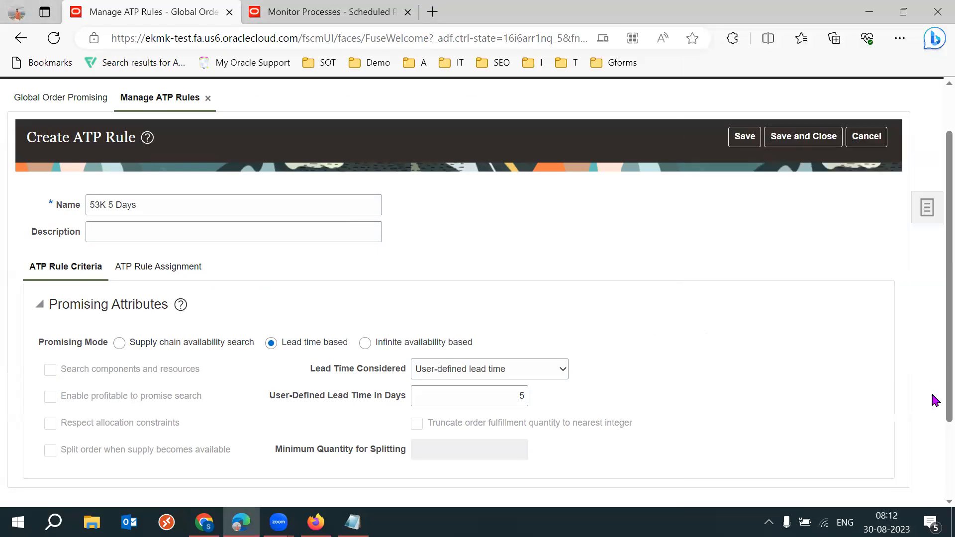
Look through the available lead time types for the rule without changing the selection
scroll(935, 408, "down", 1)
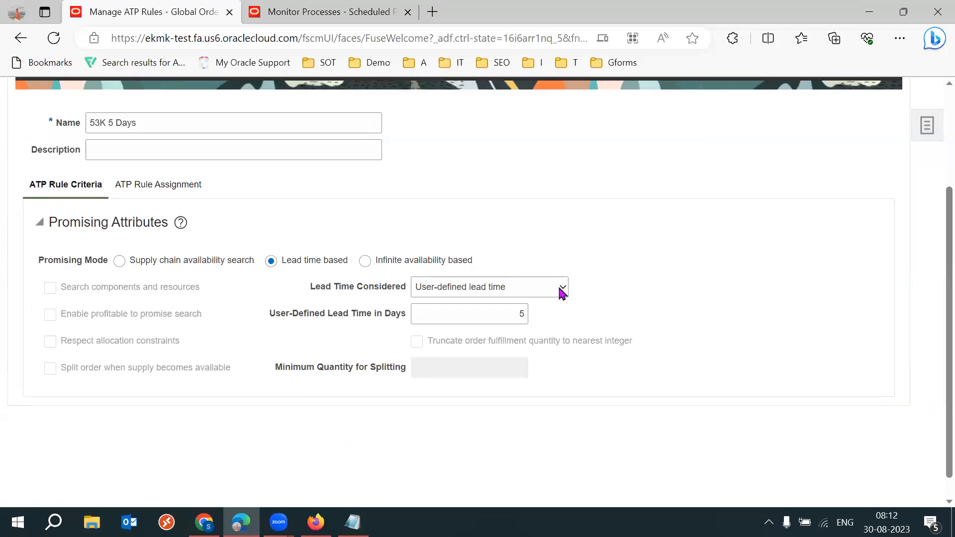
left_click(563, 288)
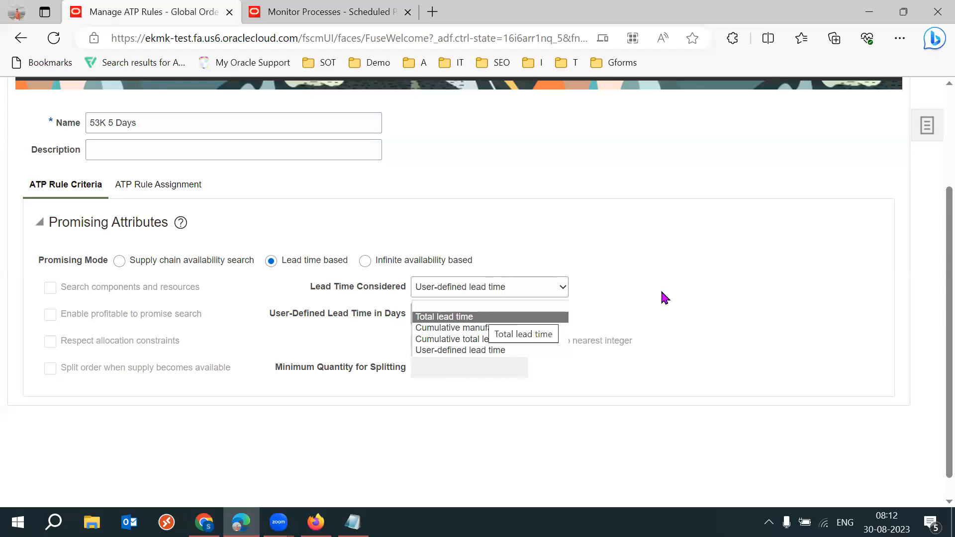
left_click(704, 297)
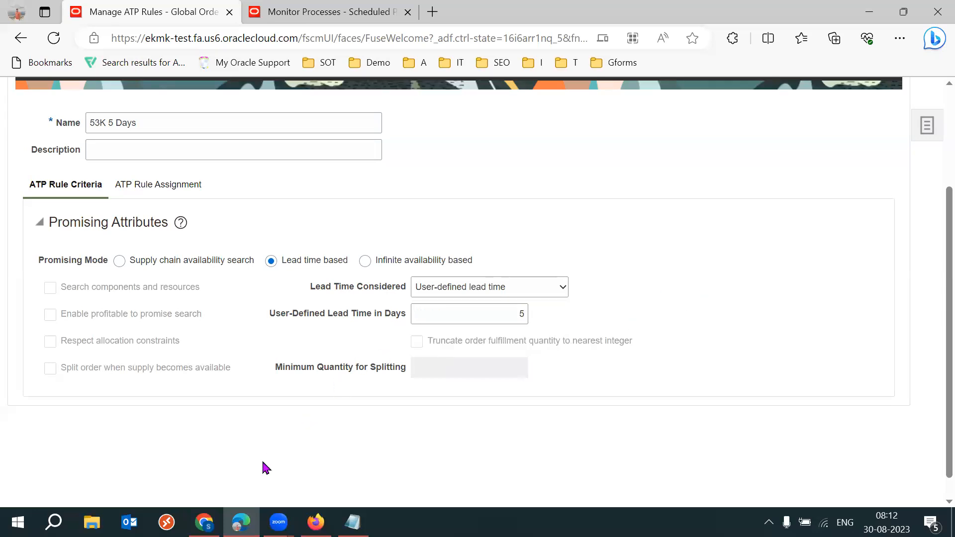
Switch to Chrome and search Google for "leads times in oracle" in a new tab
left_click(205, 523)
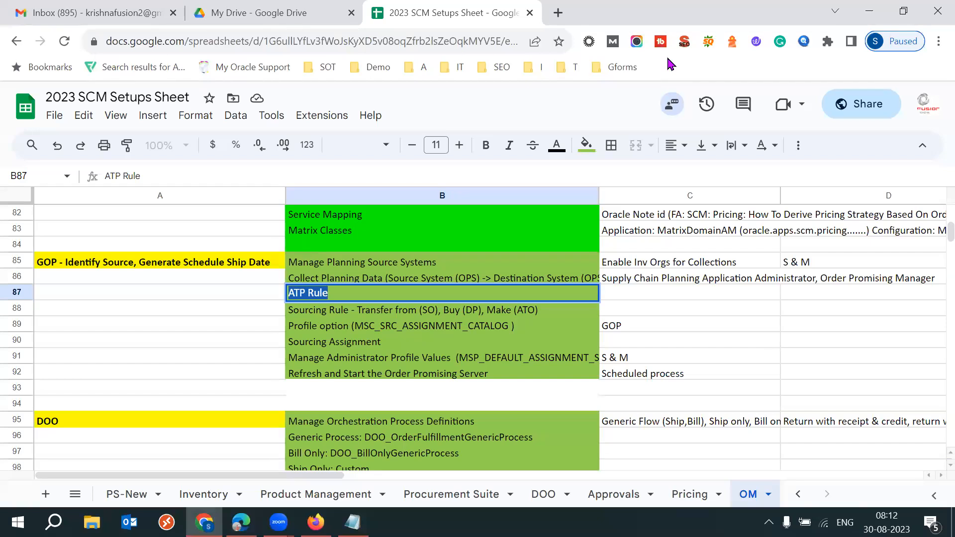
key("ctrl+t")
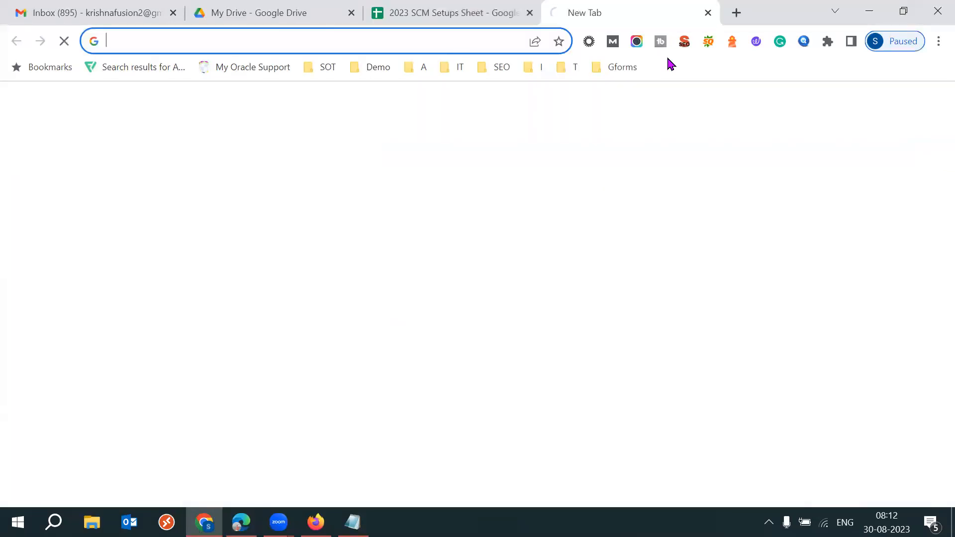
type("leads im")
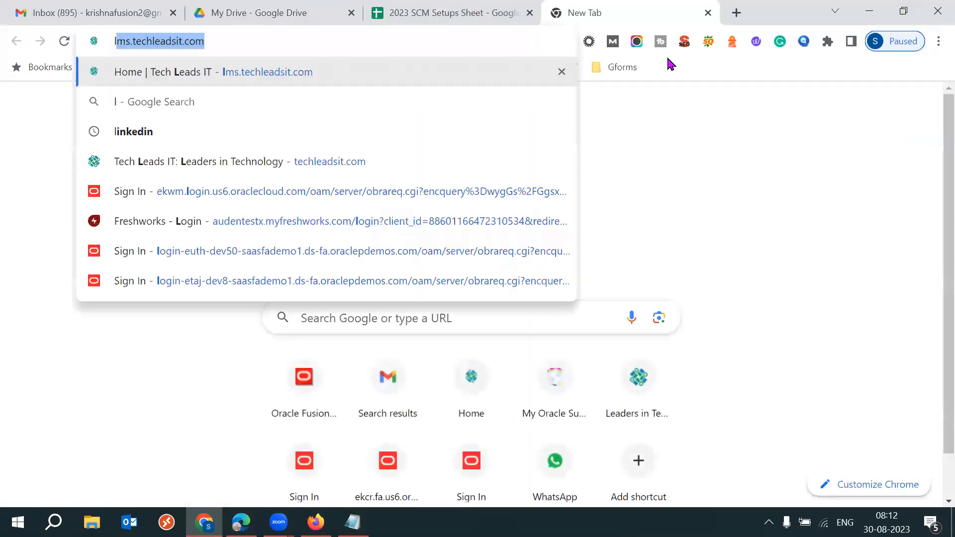
key("BackSpace")
key("BackSpace")
type("times in oracle")
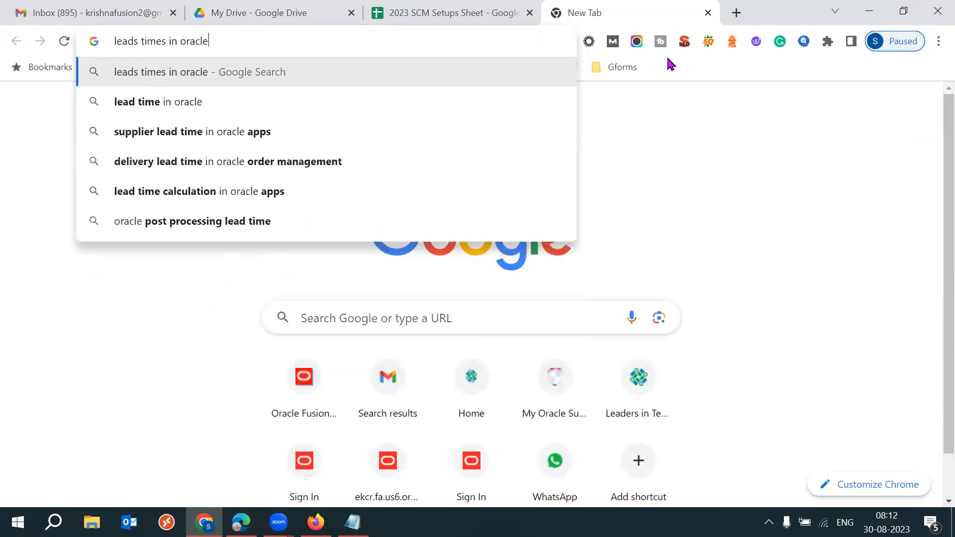
key("Return")
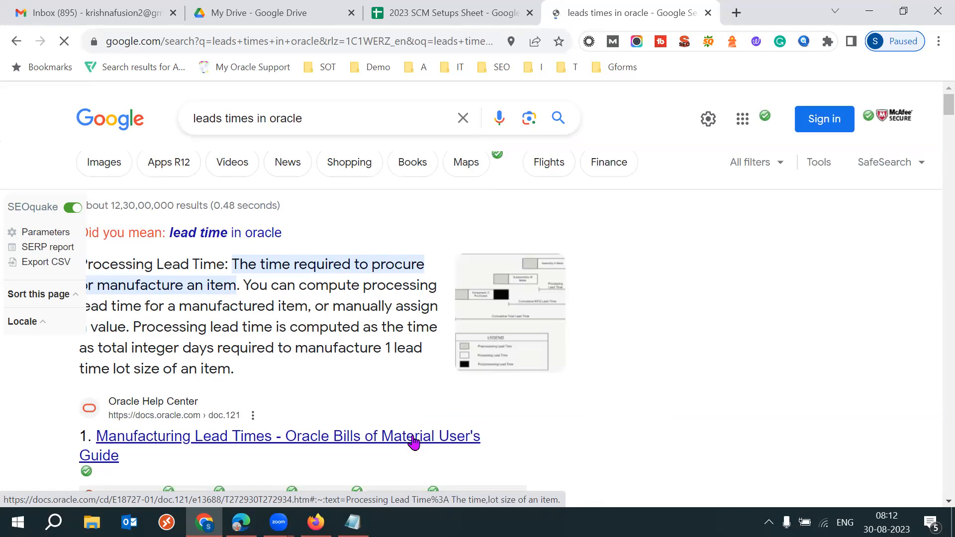
Open the Manufacturing Lead Times page of the Oracle Bills of Material User's Guide and read the lead time definitions and diagram
left_click(413, 441)
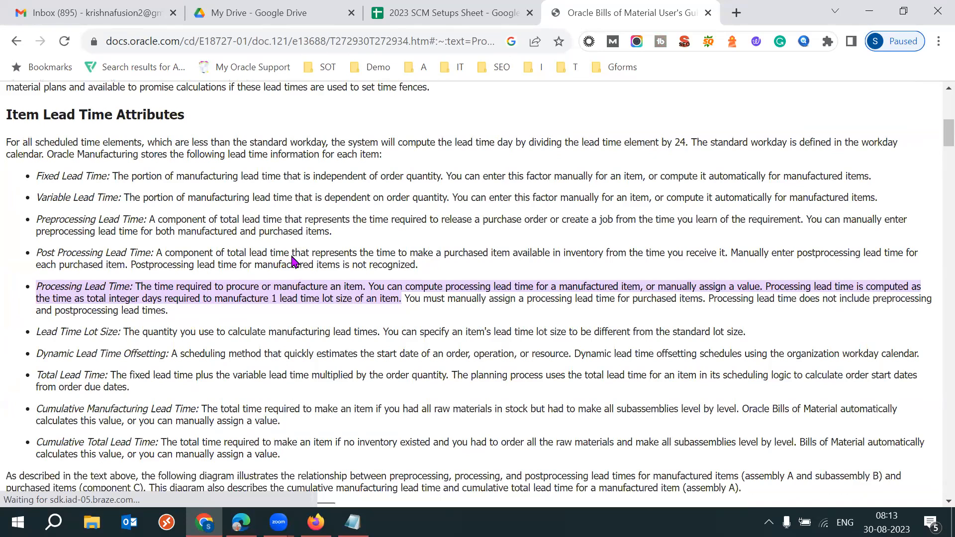
scroll(292, 261, "down", 6)
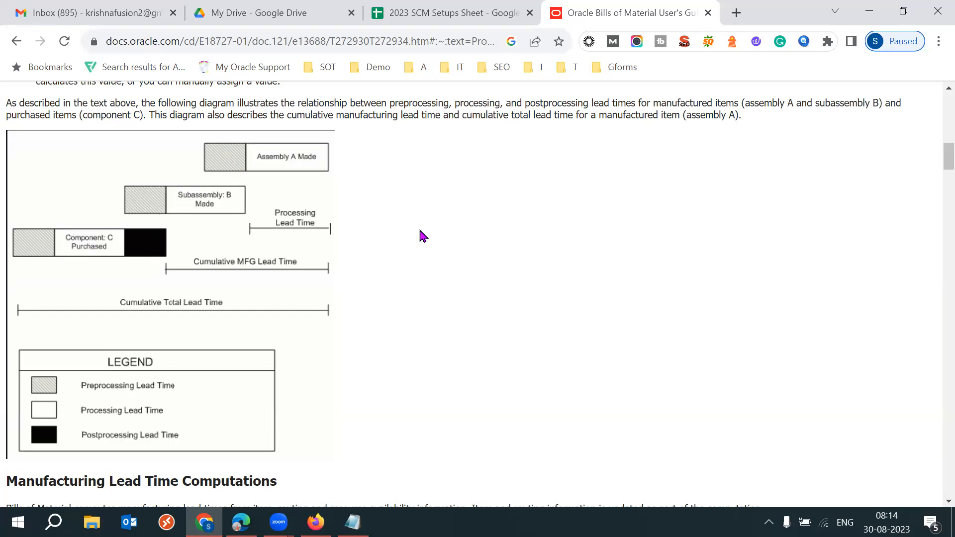
scroll(422, 236, "up", 2)
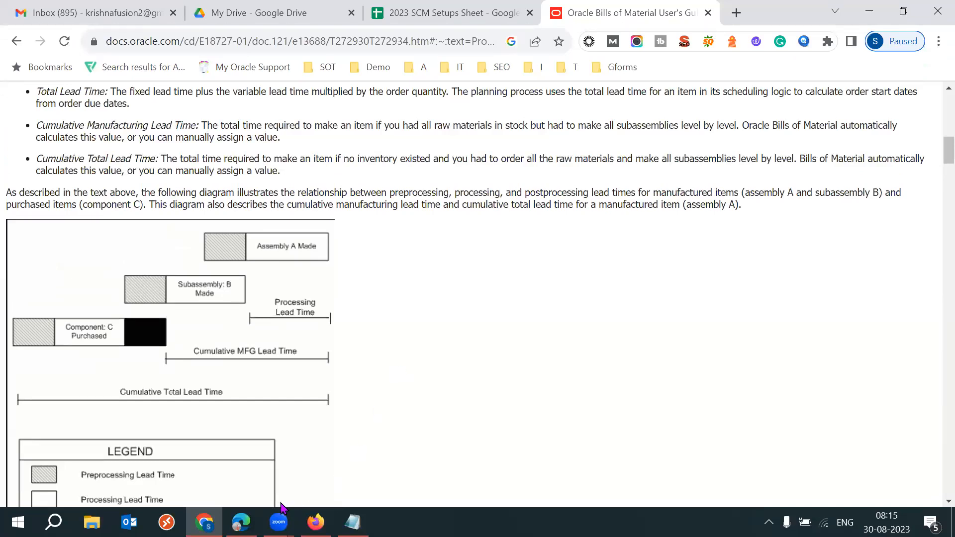
mouse_move(240, 522)
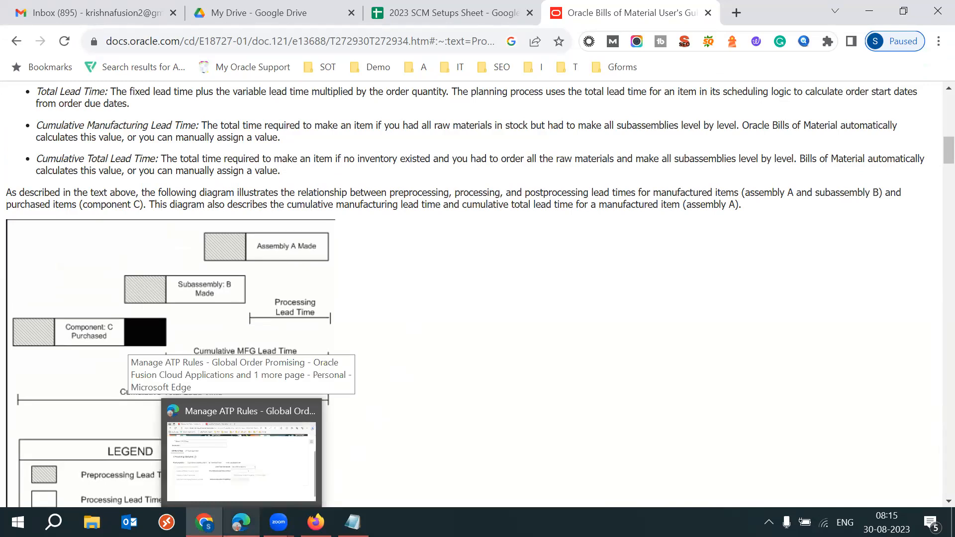
left_click(241, 460)
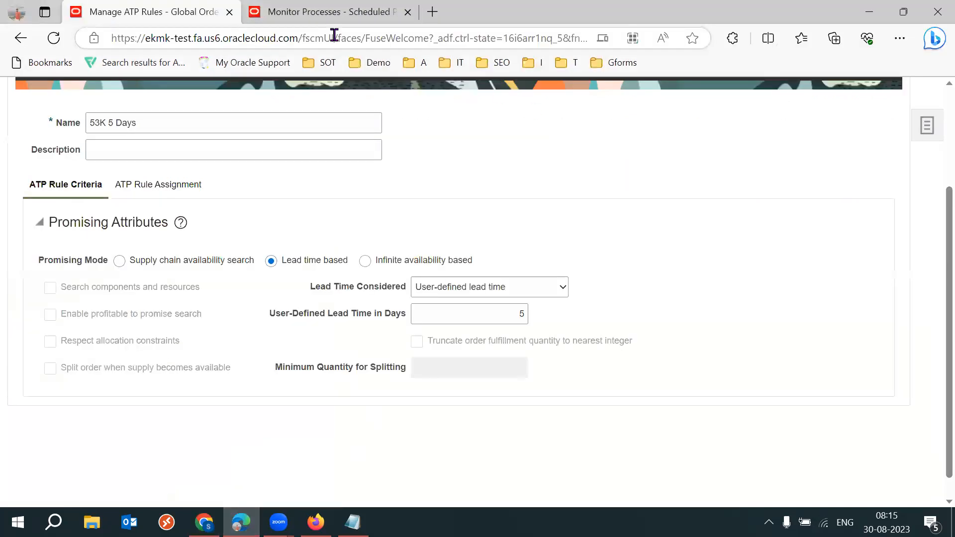
left_click_drag(298, 38, 114, 38)
key("ctrl+c")
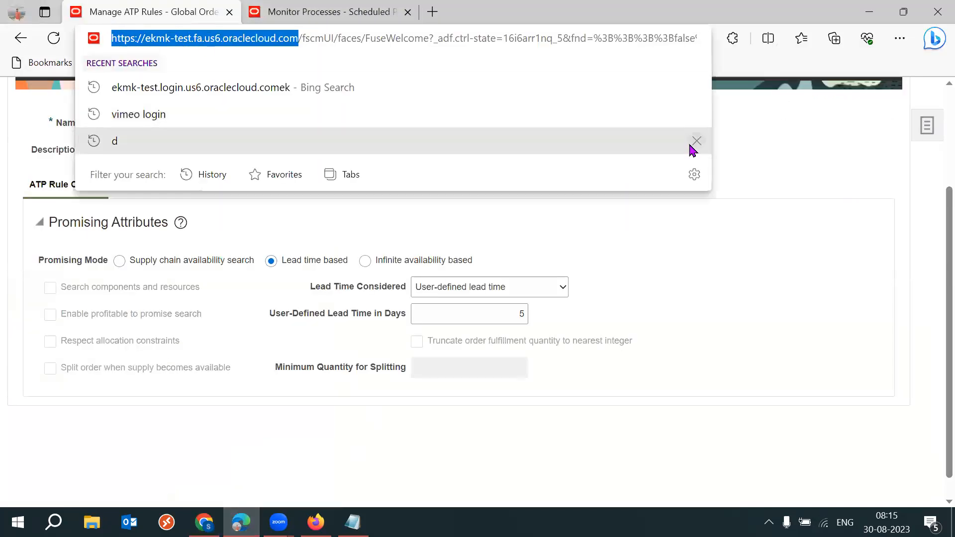
key("ctrl+t")
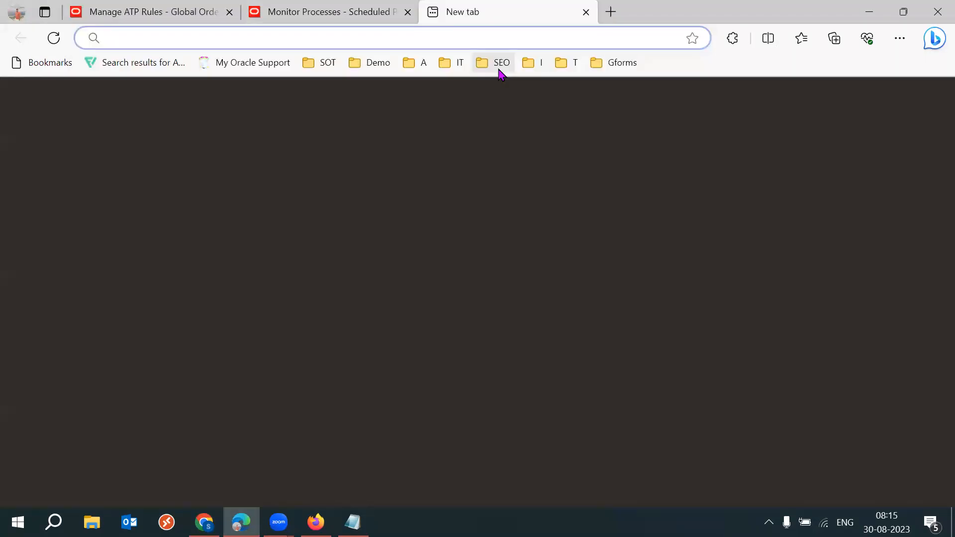
key("ctrl+v")
key("Return")
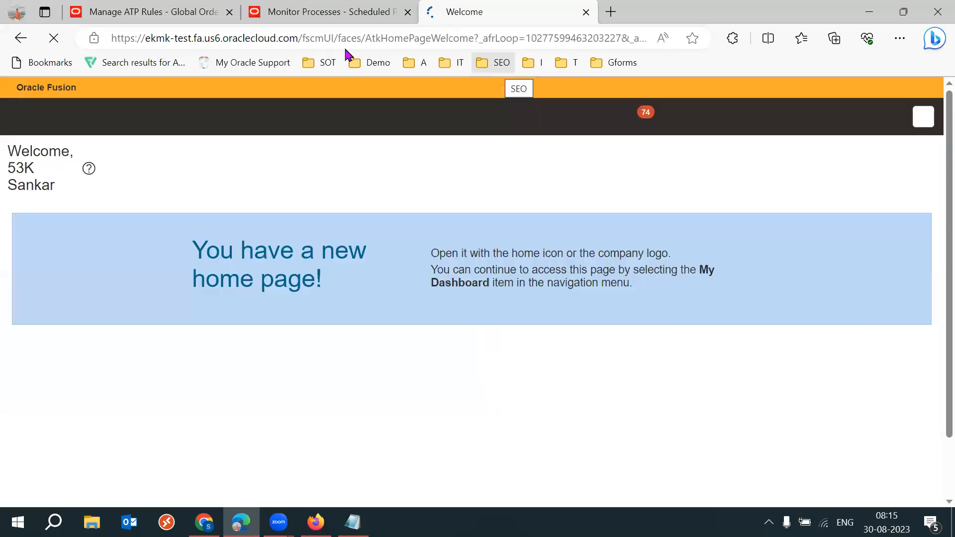
Return to the 53K 5 Days rule and try Cumulative total, finishing with Cumulative manufacturing lead time as the lead time considered
key("ctrl+Tab")
left_click(458, 287)
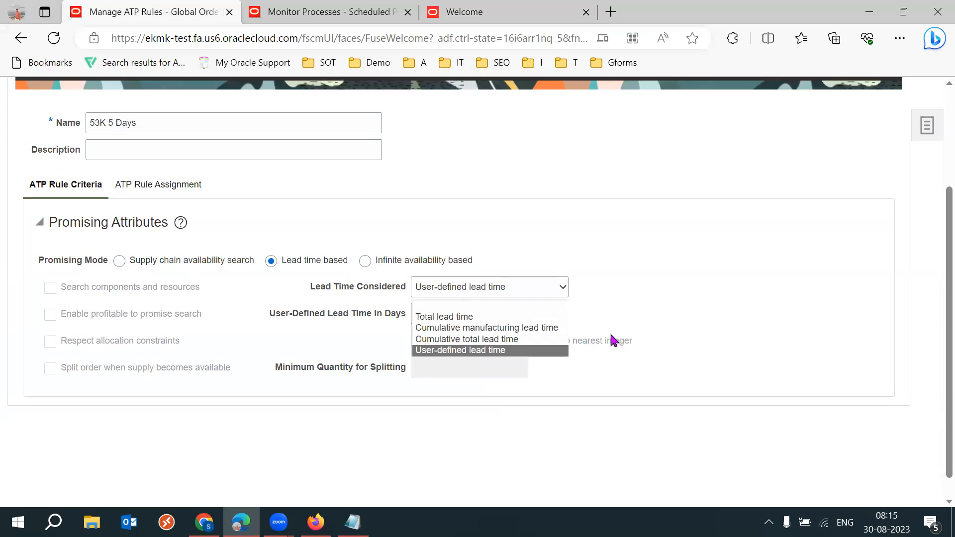
left_click(528, 340)
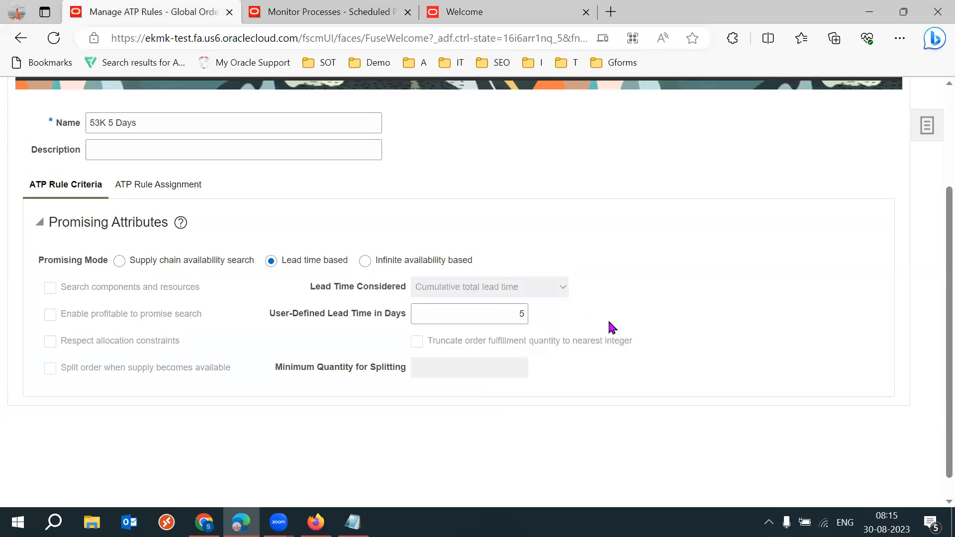
left_click(512, 293)
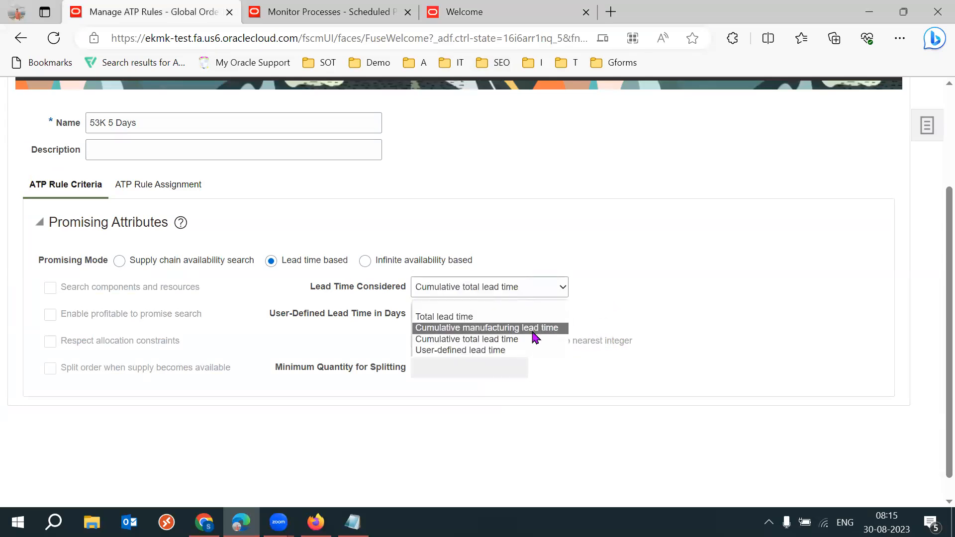
left_click(545, 326)
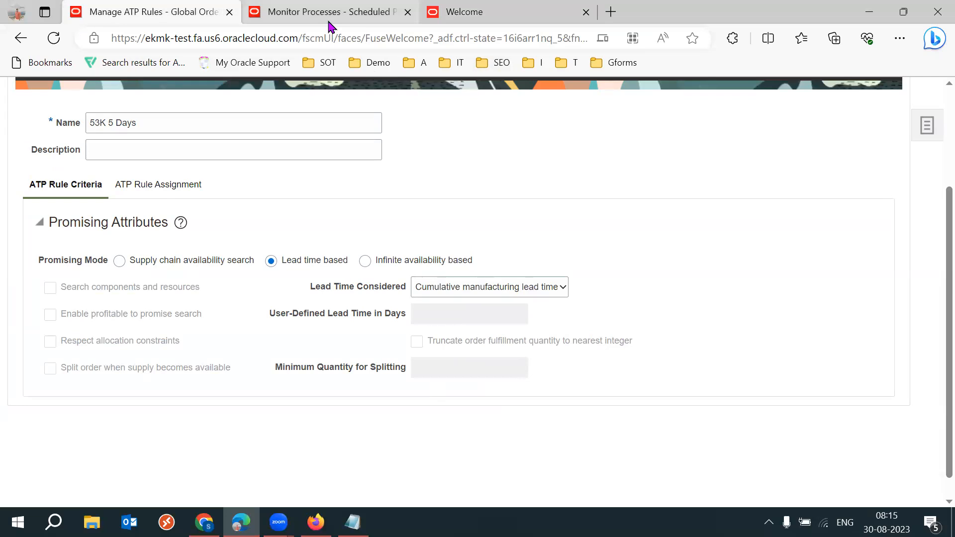
Load the Oracle Fusion home page in the newly opened Welcome tab and return to the ATP rule
left_click(441, 20)
left_click(777, 134)
left_click(199, 15)
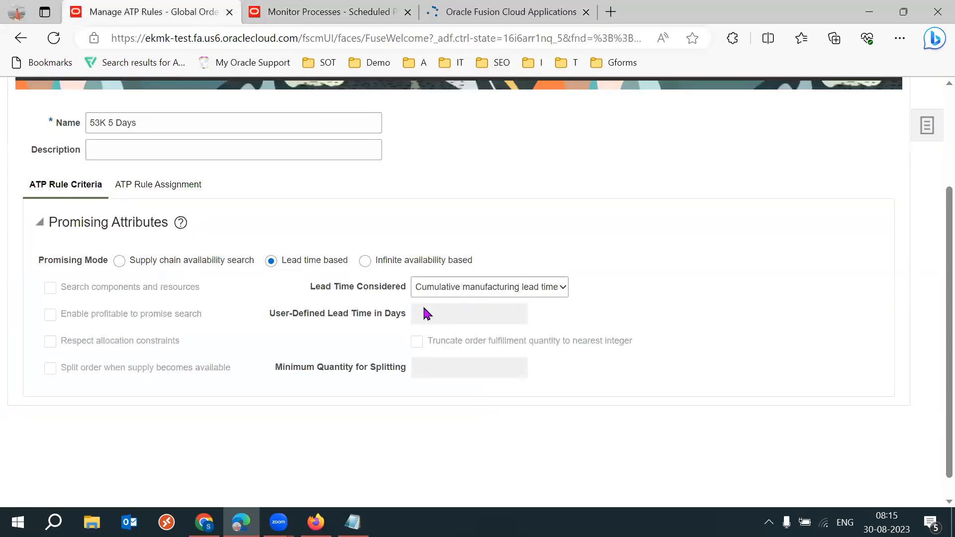
Switch the lead time considered to User-defined lead time and back to Cumulative manufacturing lead time to compare the user-defined days field
left_click_drag(315, 313, 409, 315)
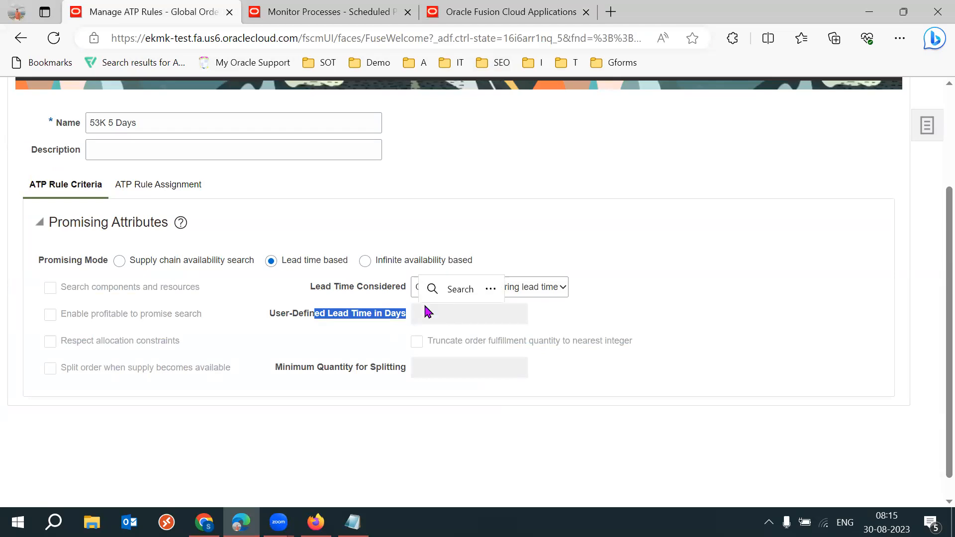
left_click(637, 303)
left_click(565, 293)
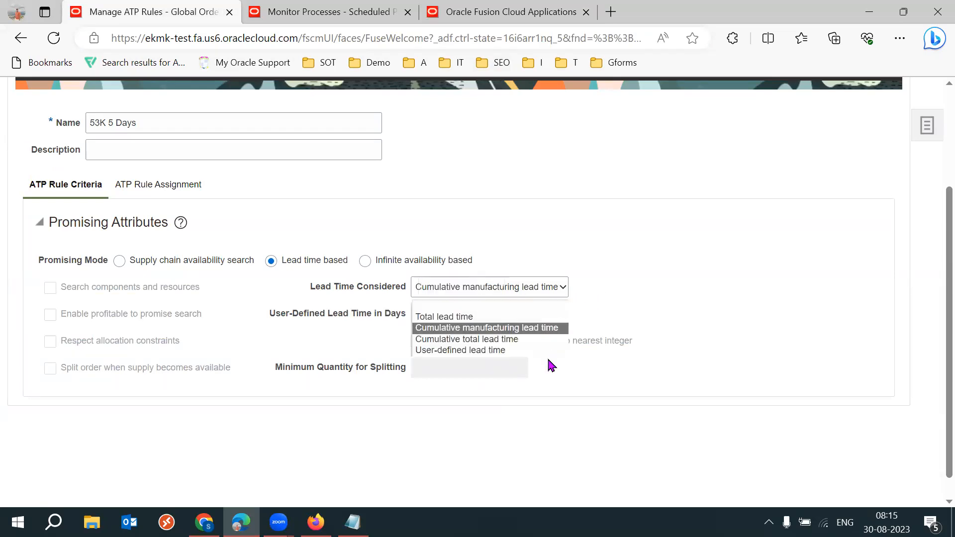
left_click(493, 350)
left_click(486, 316)
left_click(655, 297)
left_click(544, 290)
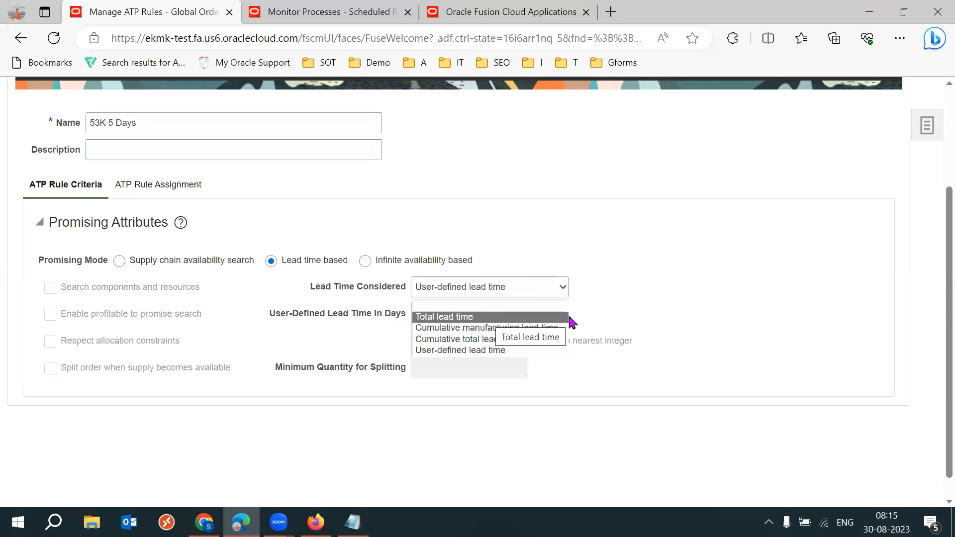
left_click(544, 326)
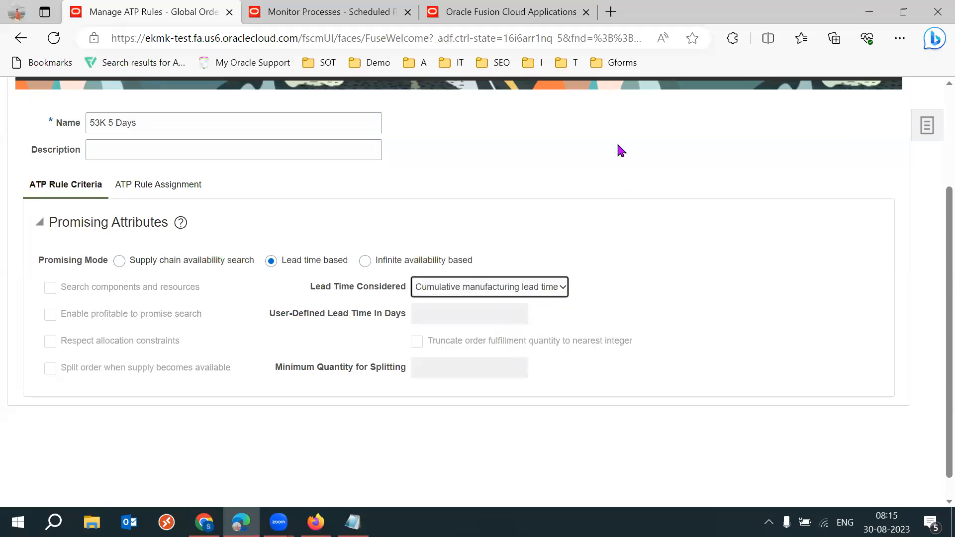
Look through the home page's work area categories in both directions to find Product Management
left_click(491, 19)
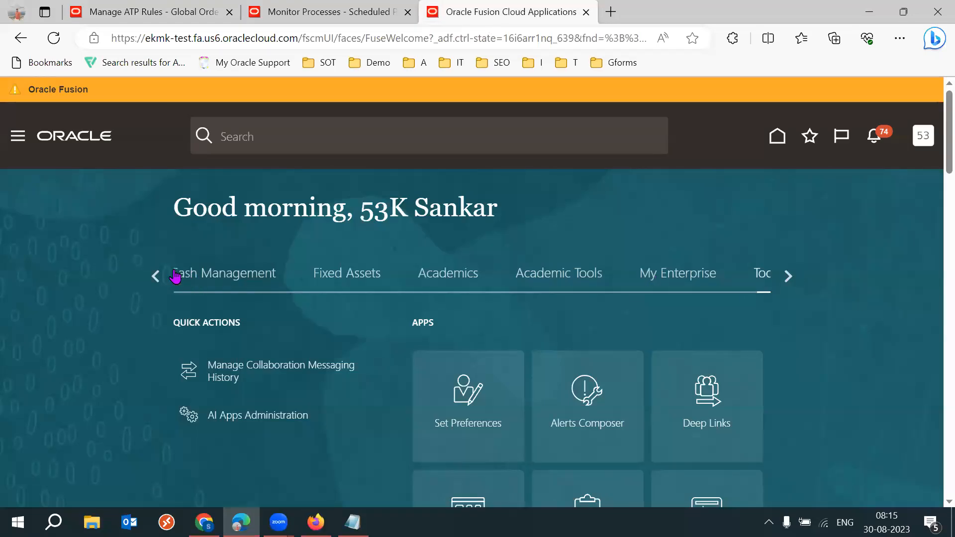
left_click(157, 276)
left_click(156, 276)
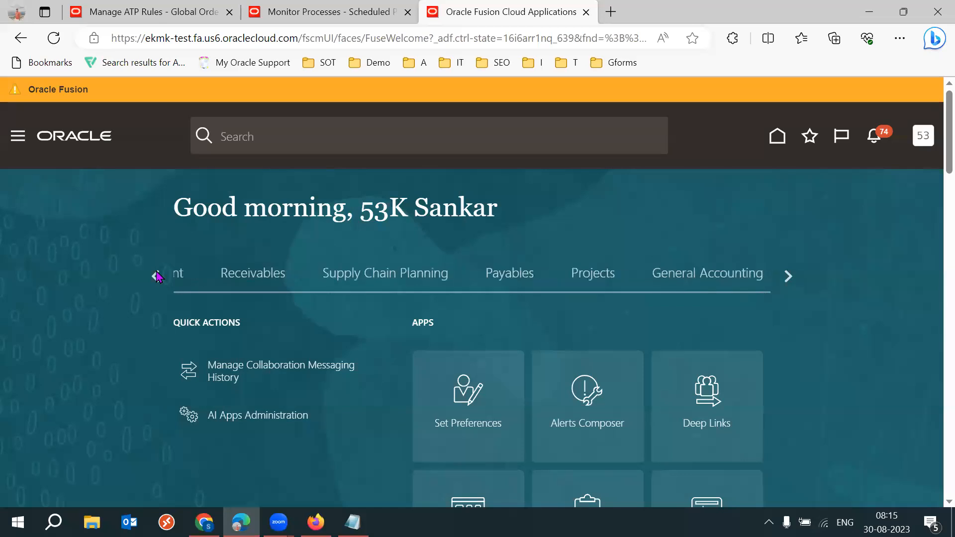
left_click(157, 276)
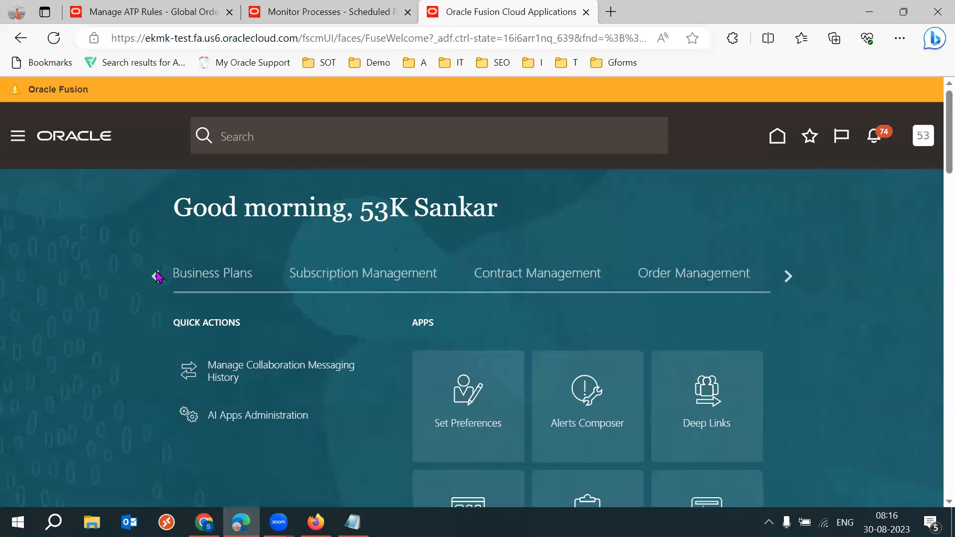
left_click(156, 276)
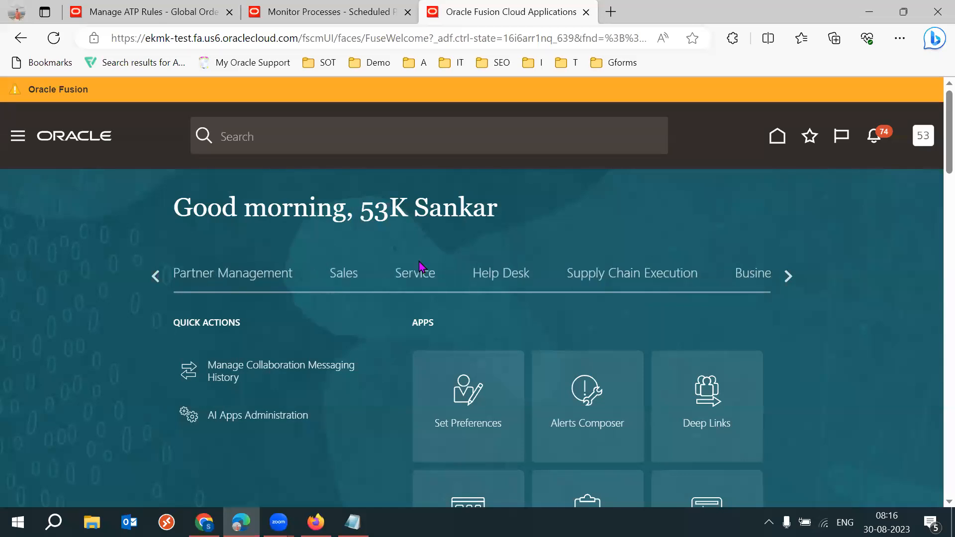
left_click(791, 273)
left_click(791, 275)
left_click(790, 276)
left_click(790, 279)
left_click(790, 278)
left_click(791, 279)
left_click(791, 278)
left_click(790, 279)
left_click(790, 279)
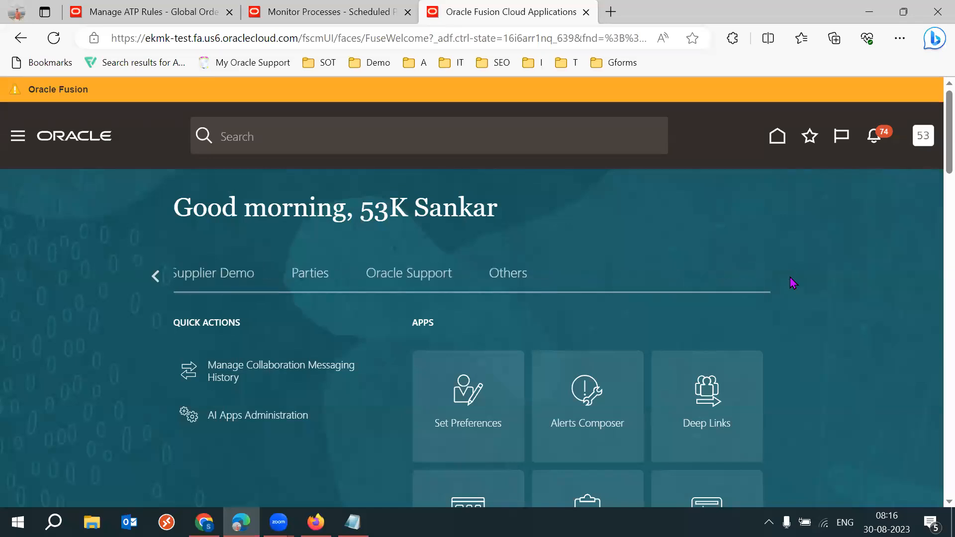
left_click(158, 280)
left_click(157, 280)
left_click(157, 279)
left_click(157, 279)
left_click(155, 276)
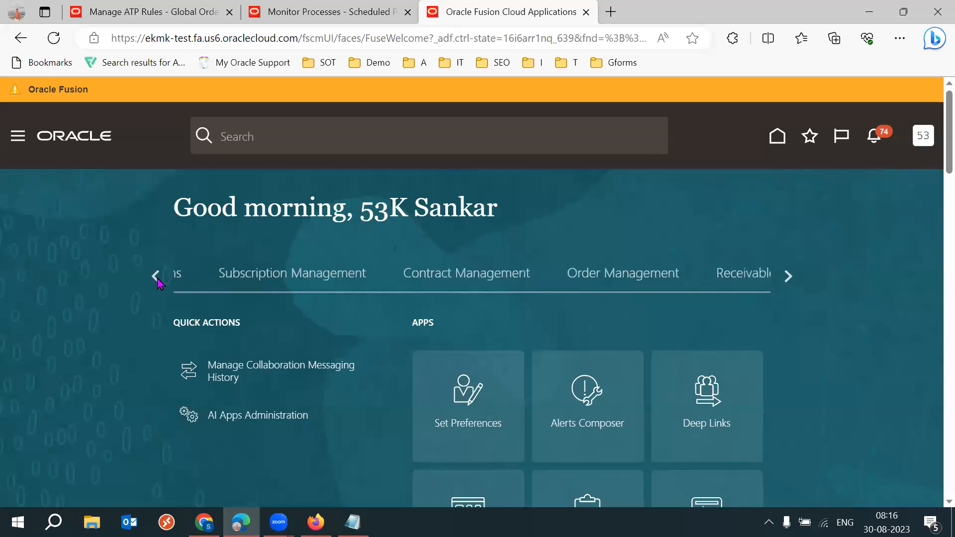
left_click(155, 276)
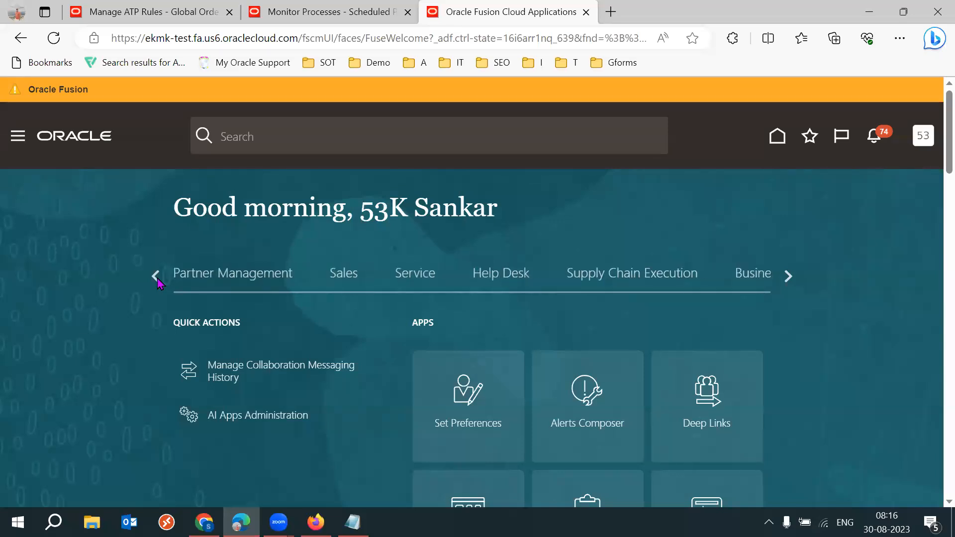
left_click(156, 276)
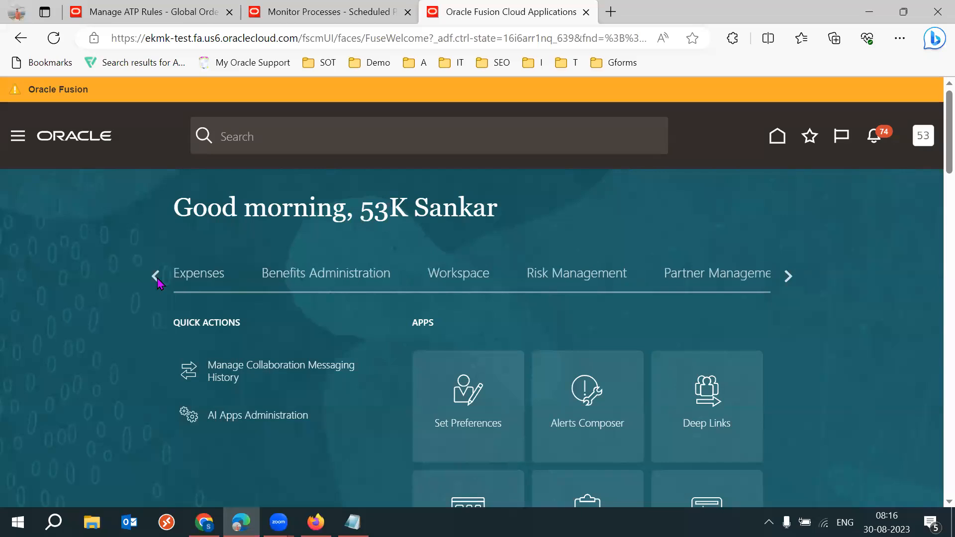
left_click(156, 276)
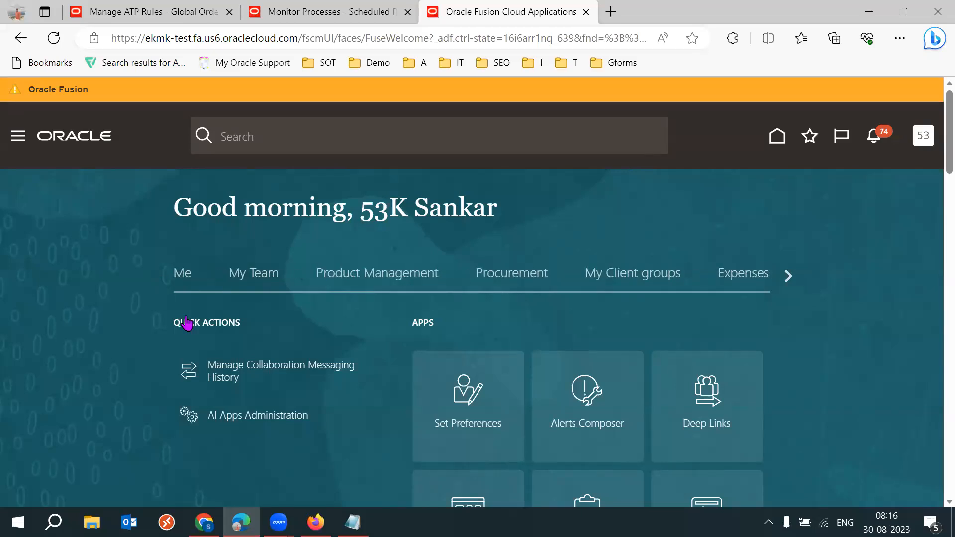
Try to open the Product Information Management work area from the Product Management category
left_click(458, 273)
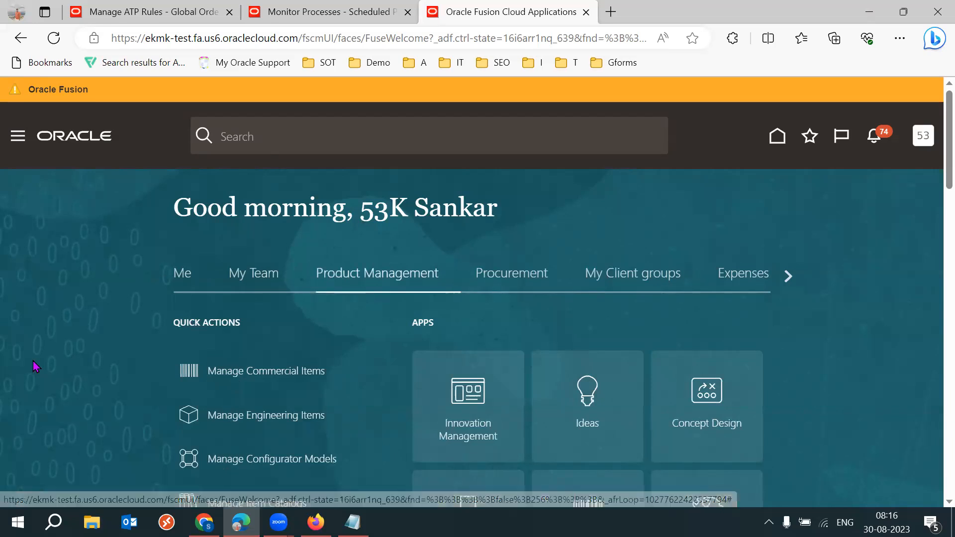
scroll(37, 366, "down", 5)
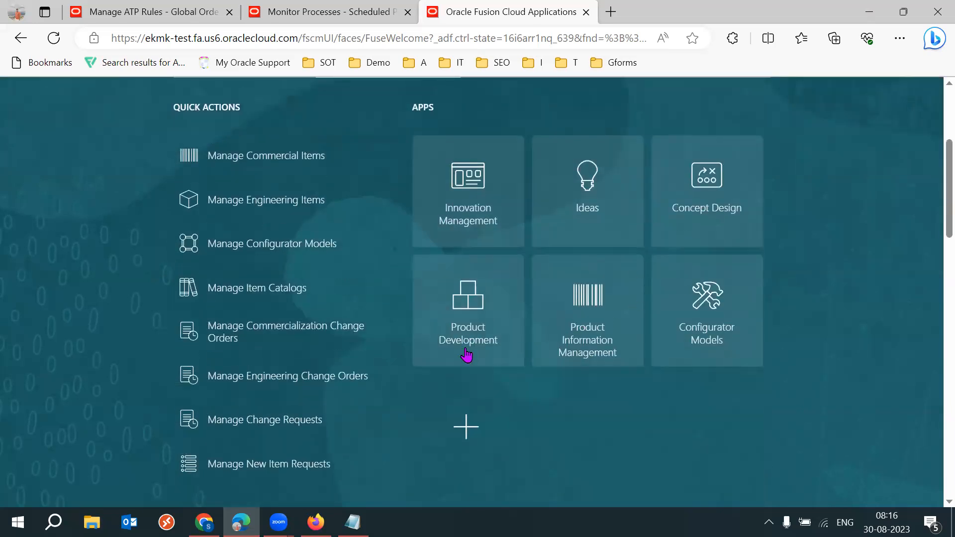
left_click(595, 344)
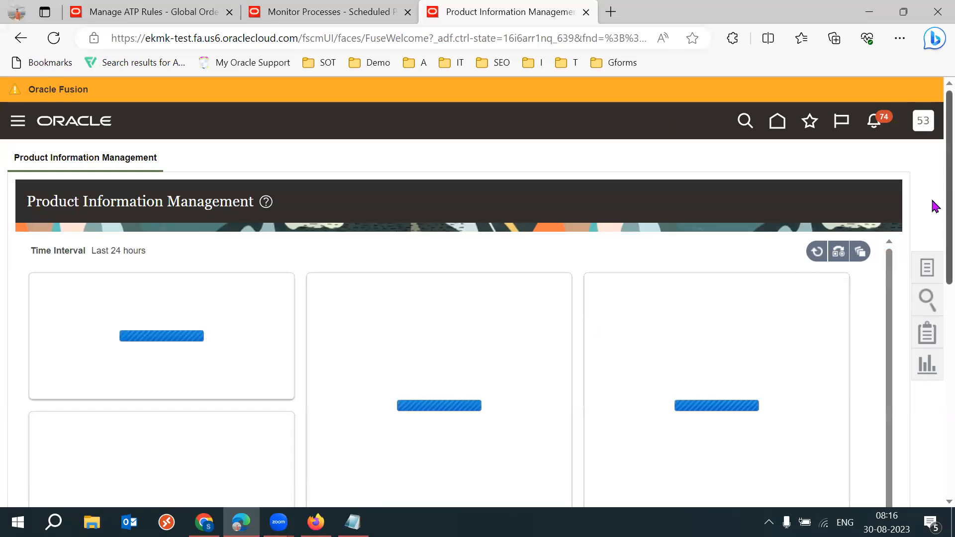
scroll(936, 207, "down", 1)
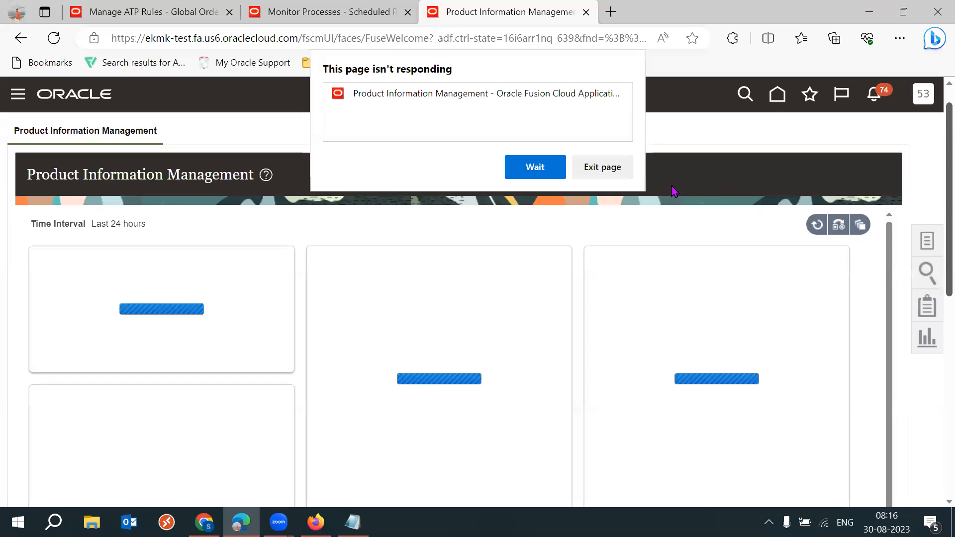
left_click(536, 168)
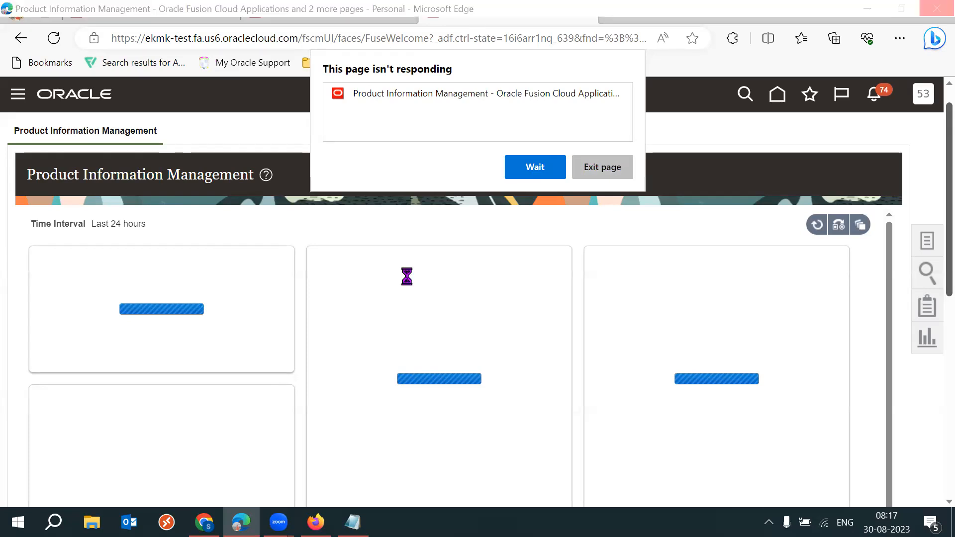
Close the unresponsive Product Information Management tab and reopen the Oracle Fusion home page in a new tab through ekmk-test.login.us6.oraclecloud.com
key("ctrl+t")
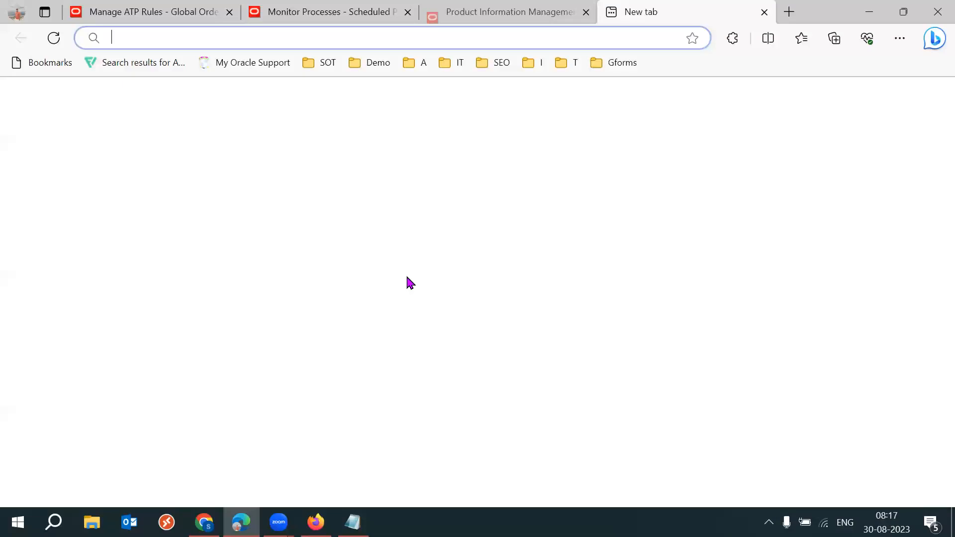
left_click(763, 13)
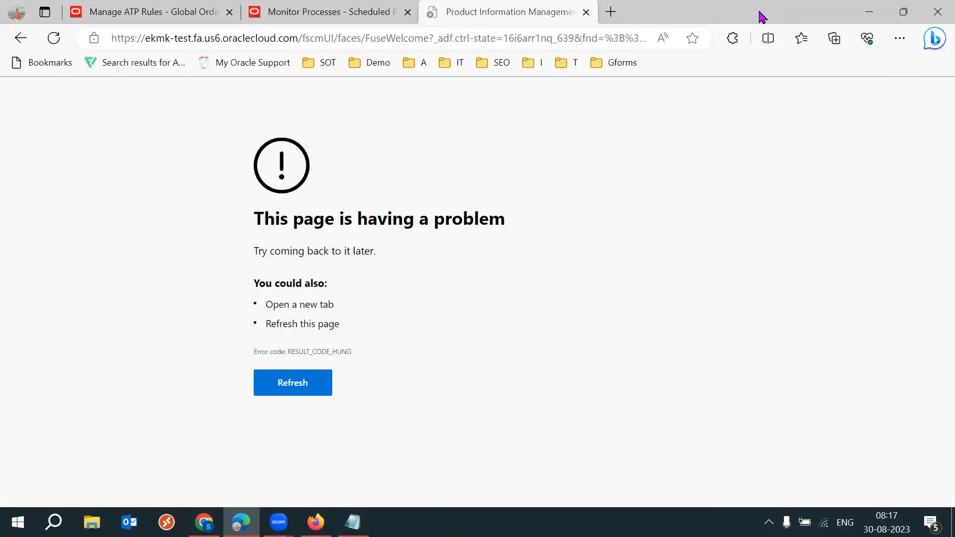
left_click(584, 13)
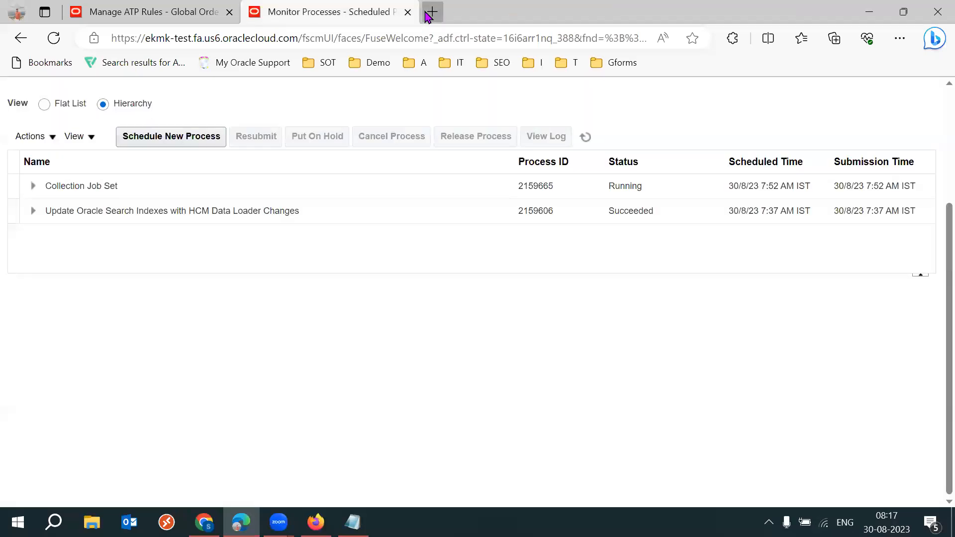
left_click(429, 13)
type("ek")
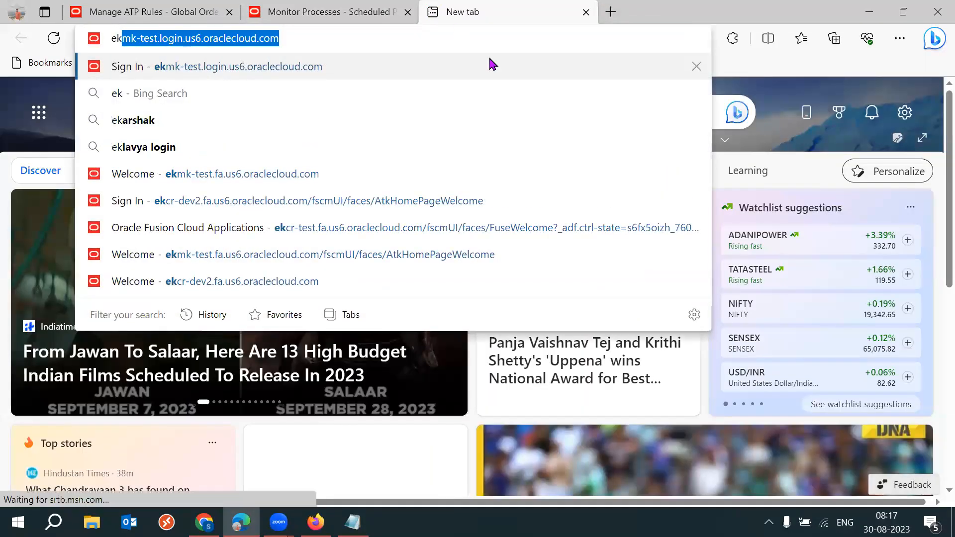
key("Return")
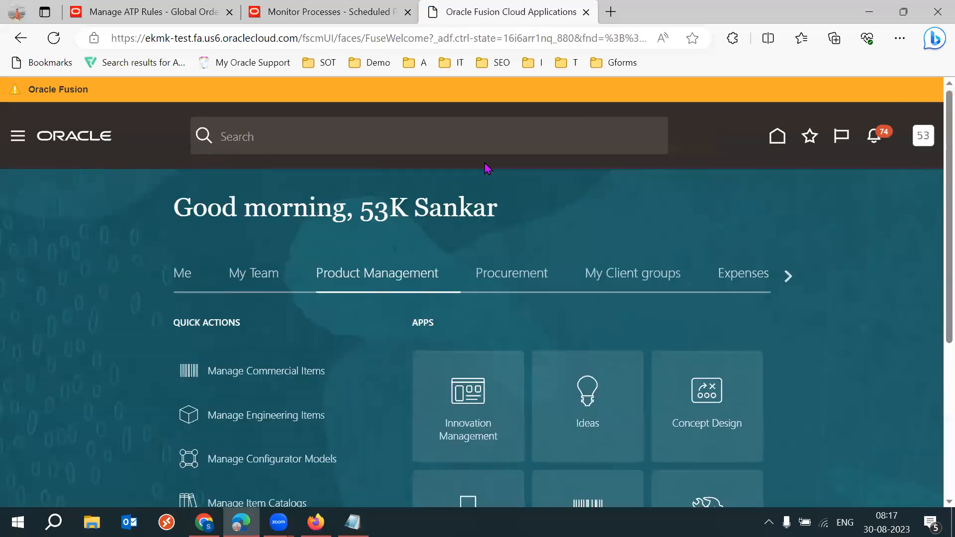
Open the Product Information Management work area and display its list of tasks
scroll(935, 178, "down", 1)
scroll(934, 178, "down", 3)
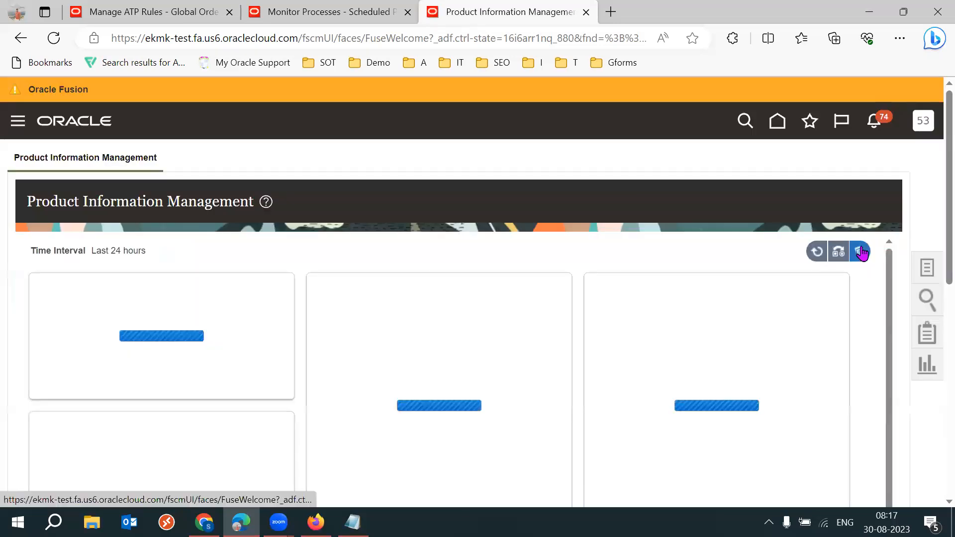
scroll(930, 223, "down", 1)
left_click(928, 218)
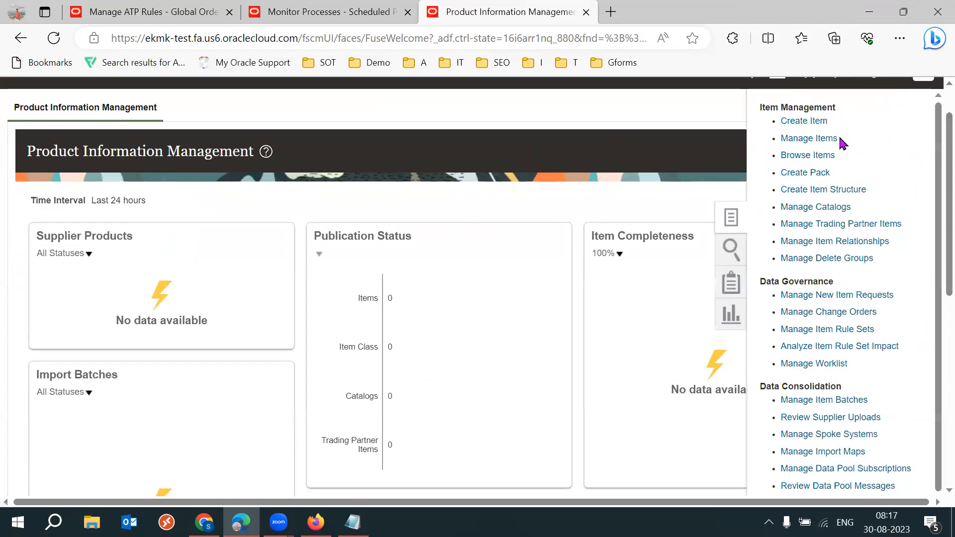
Open Manage Items and set the item class to 53K FG Item Class
left_click(806, 136)
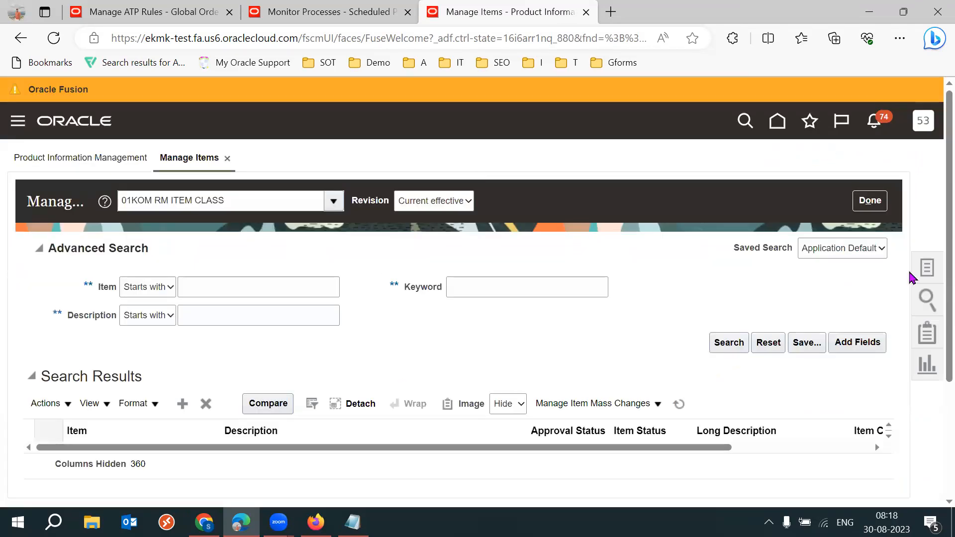
scroll(514, 207, "down", 1)
triple_click(283, 169)
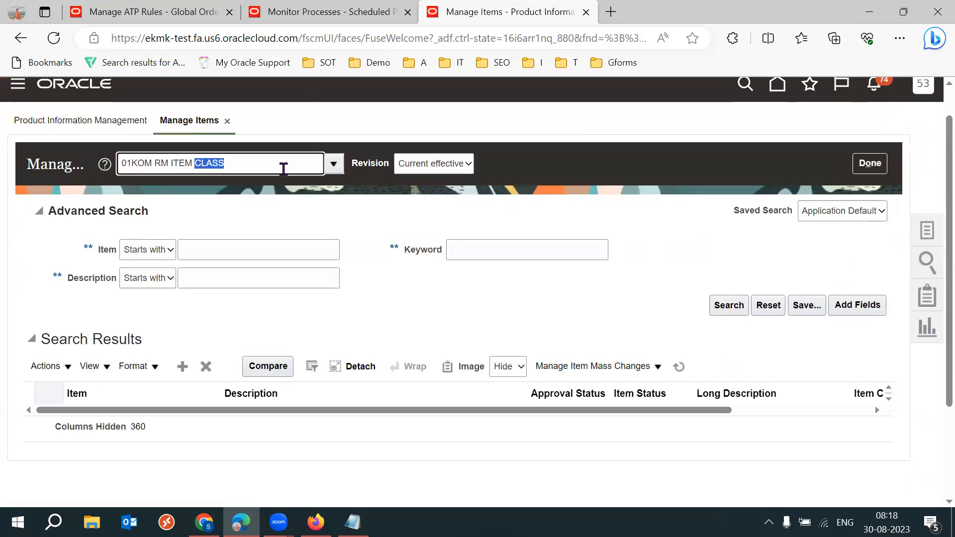
type("53")
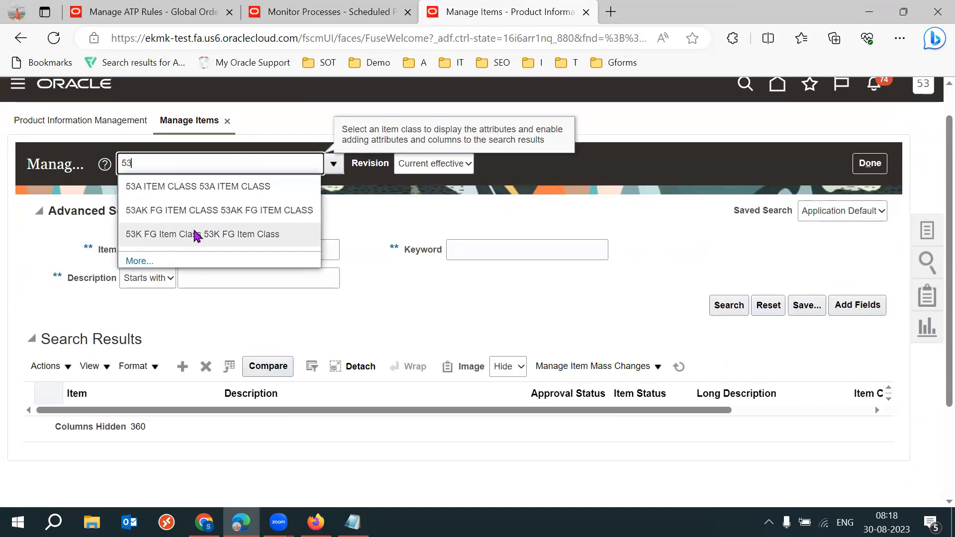
left_click(196, 235)
Search for items starting with 53K and open item 53KFG101 from the results
left_click(286, 246)
left_click(286, 246)
type("53K")
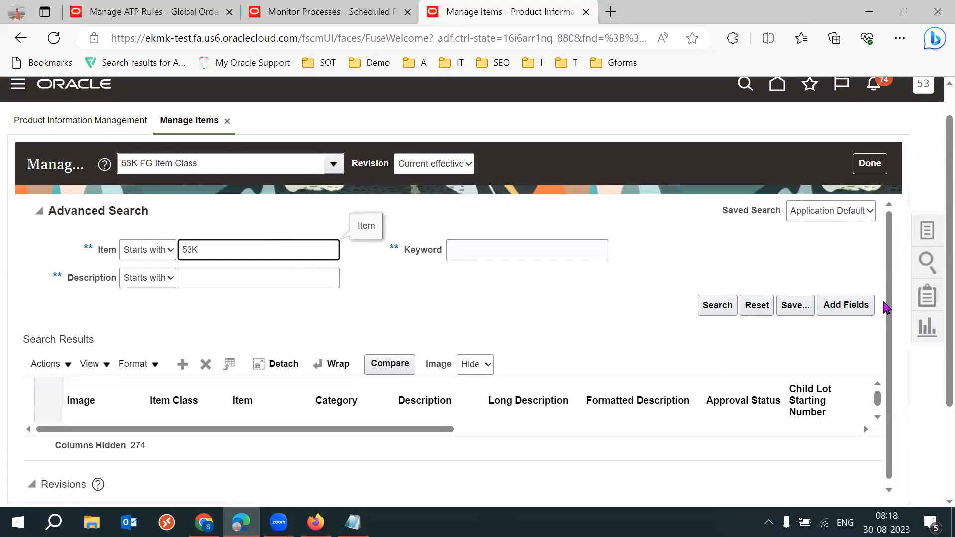
scroll(933, 258, "down", 2)
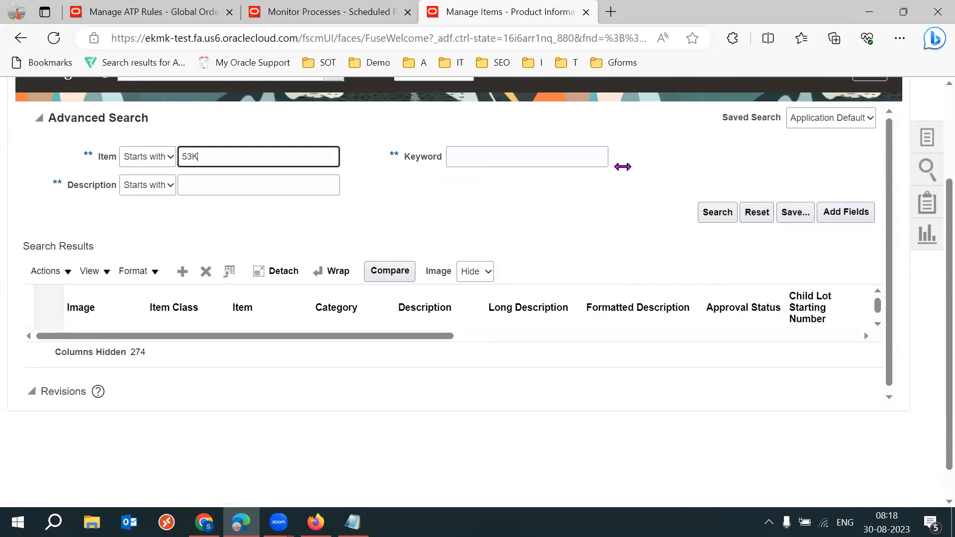
left_click(162, 255)
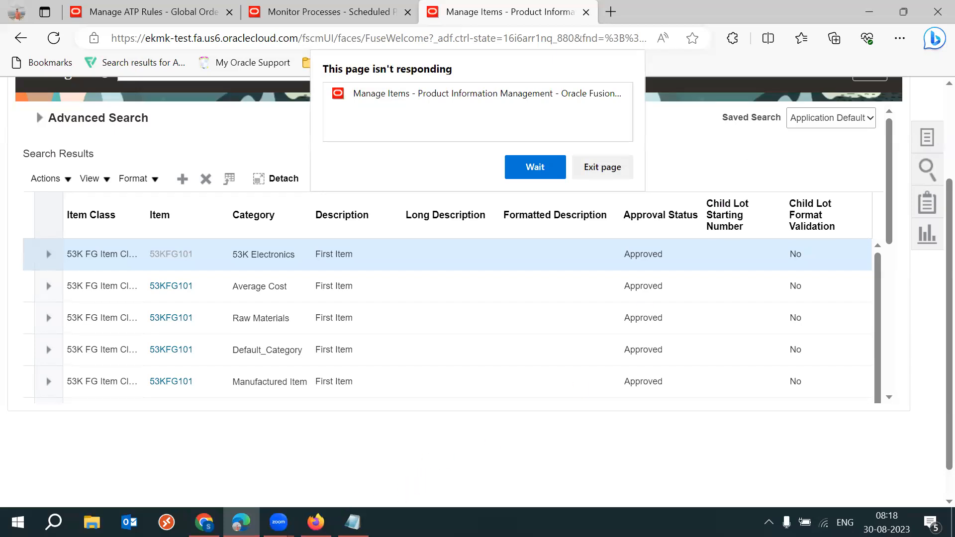
Switch to Firefox, sign out of the Oracle Fusion Security Console session, and return to the item in Edge
left_click(315, 522)
left_click(666, 321)
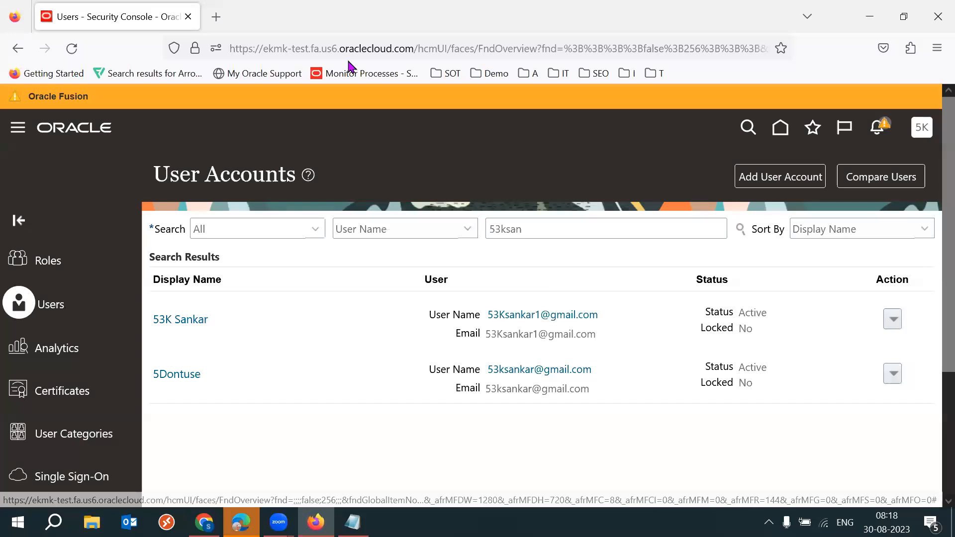
left_click_drag(415, 49, 943, 165)
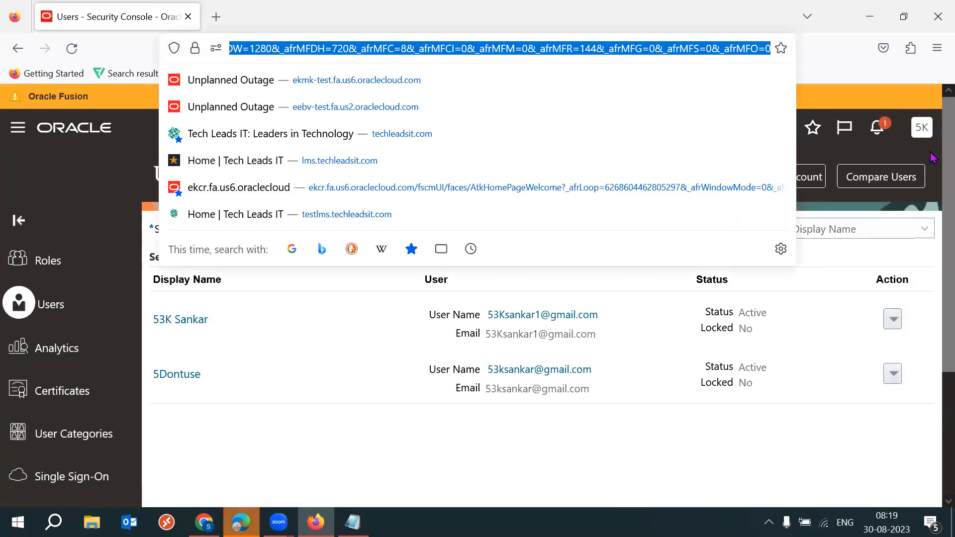
left_click(929, 159)
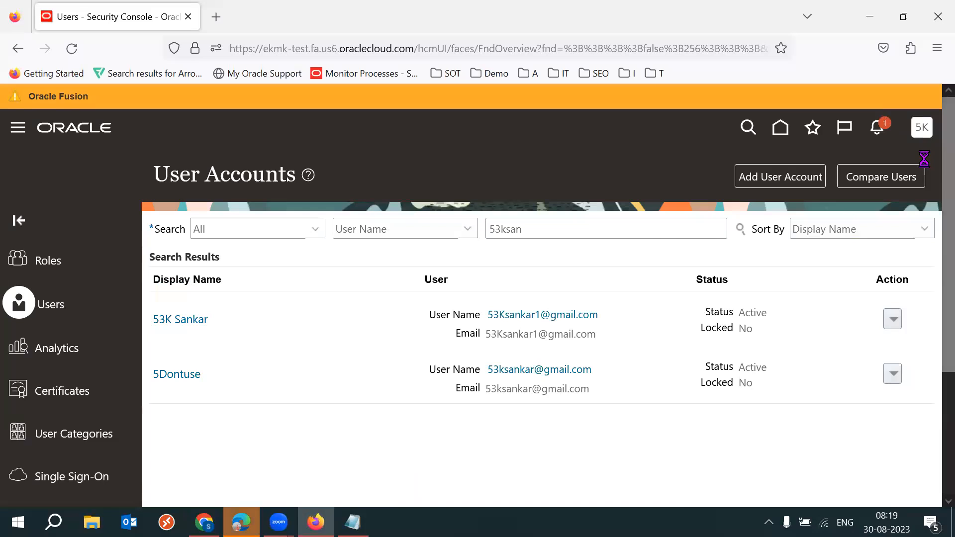
left_click(895, 163)
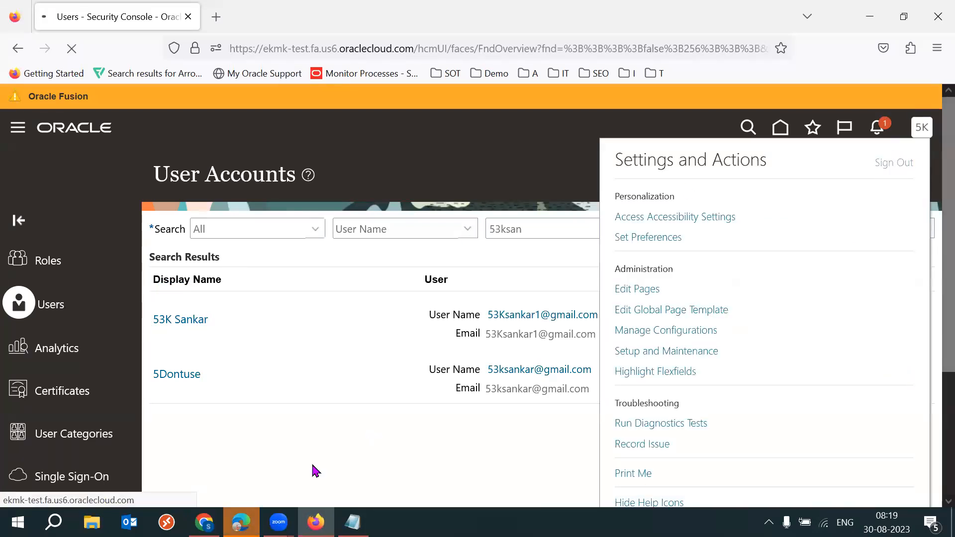
left_click(241, 522)
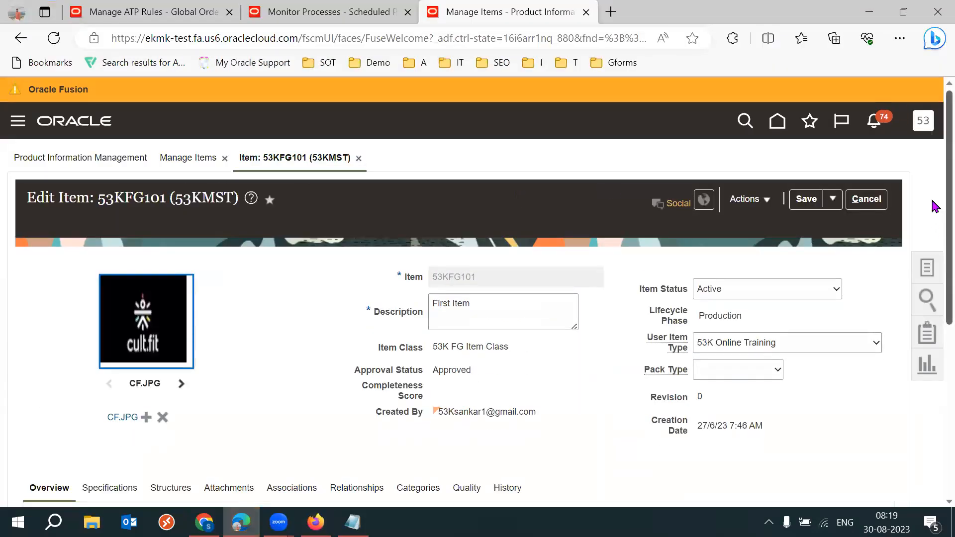
Open the item organization Planning attributes in the specifications of item 53KFG101
scroll(932, 200, "down", 4)
left_click(108, 203)
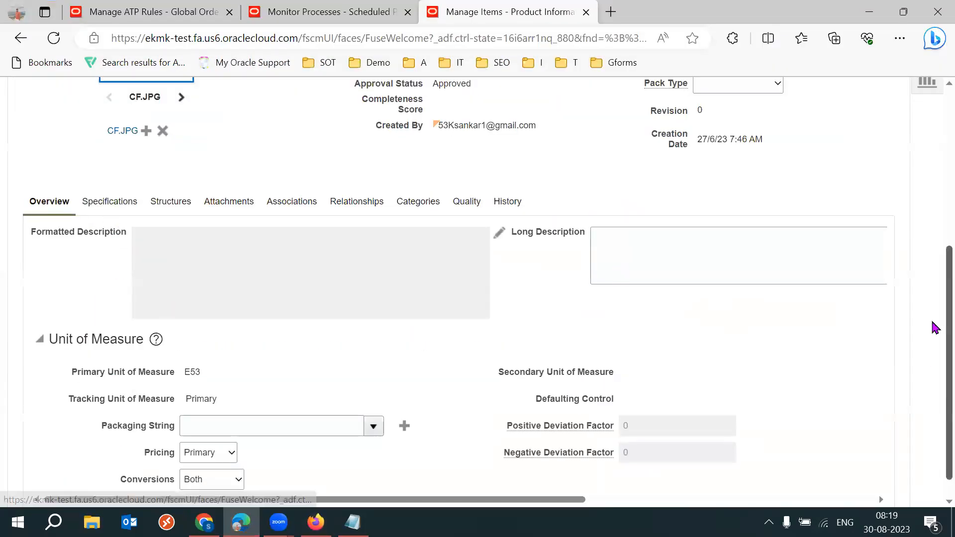
scroll(933, 326, "down", 1)
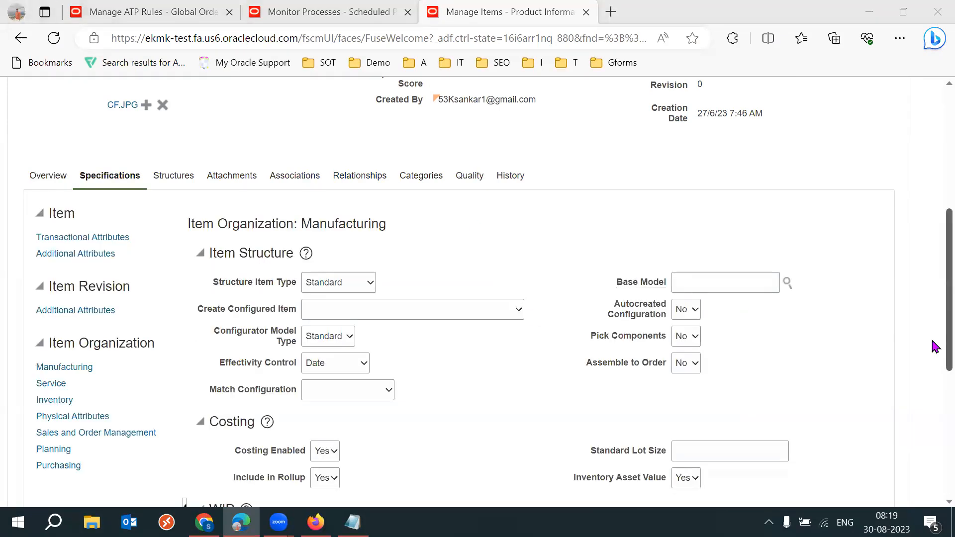
scroll(62, 338, "down", 2)
left_click(46, 325)
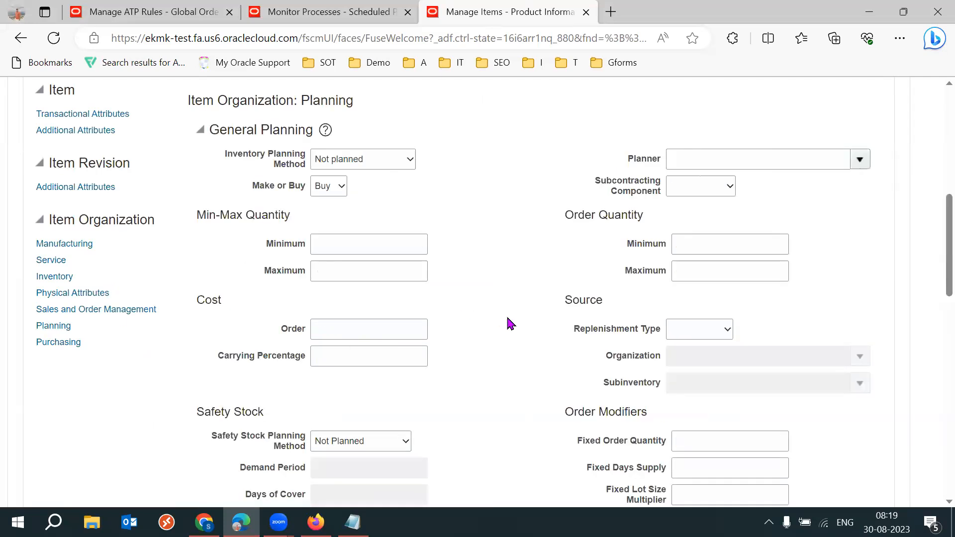
Find the Lead Times section of the Planning attributes and examine the Preprocessing Days field
scroll(510, 323, "down", 8)
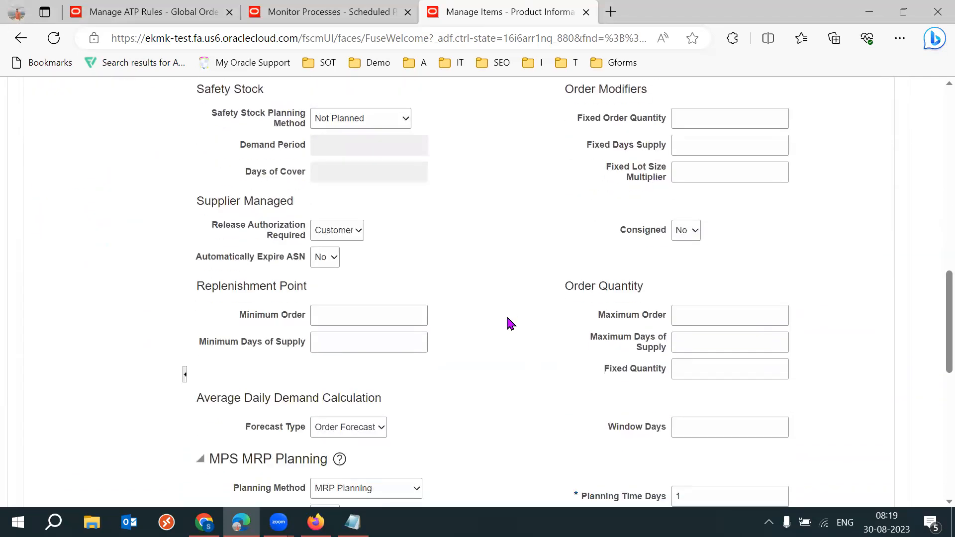
scroll(510, 324, "down", 5)
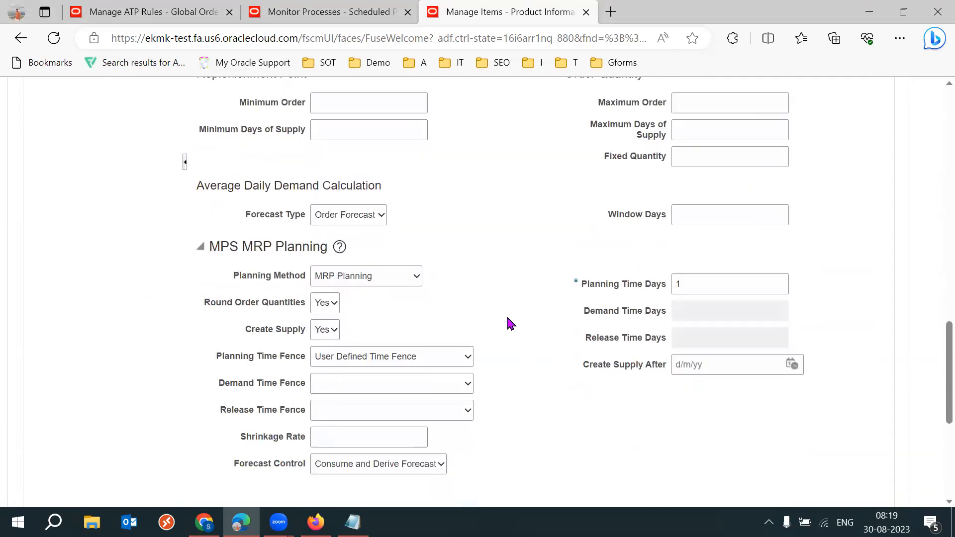
scroll(510, 324, "down", 4)
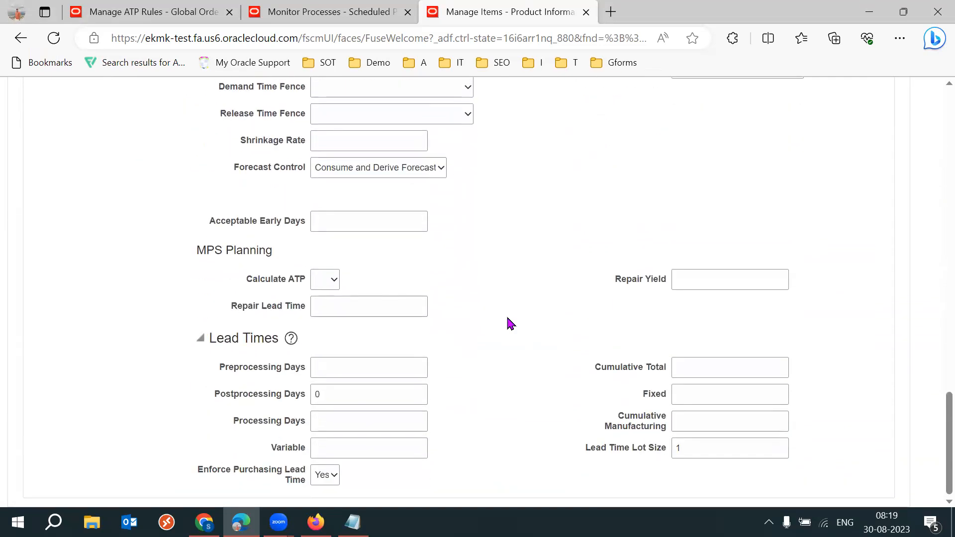
left_click_drag(224, 338, 292, 341)
left_click(469, 362)
left_click_drag(217, 369, 307, 376)
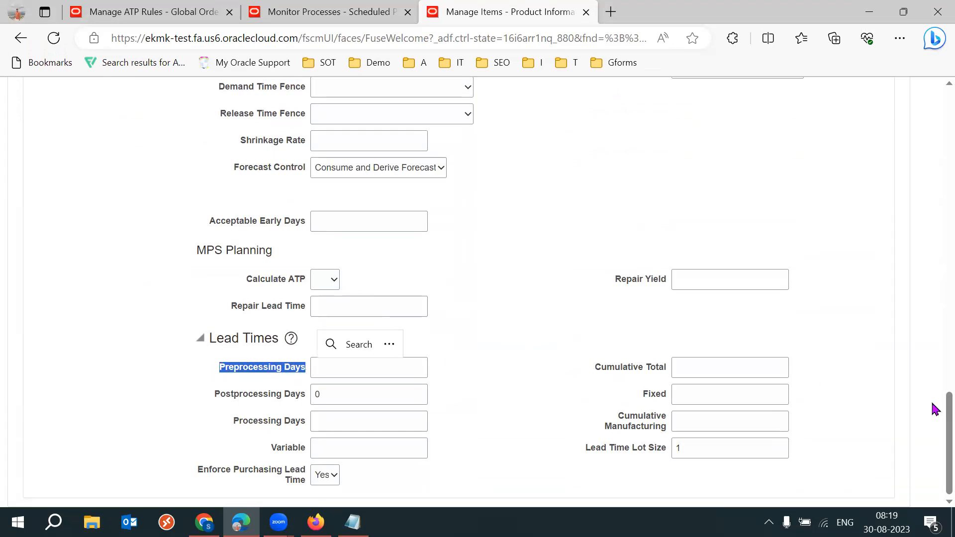
Check the item number in the item's header details and glance at the lead time diagram in Chrome before returning to Edge
scroll(932, 405, "up", 15)
scroll(935, 121, "up", 10)
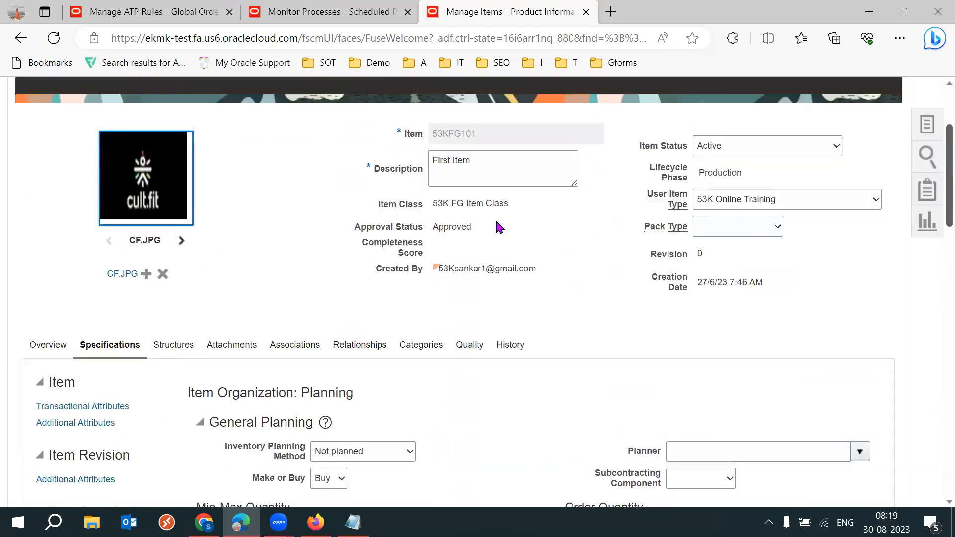
double_click(443, 226)
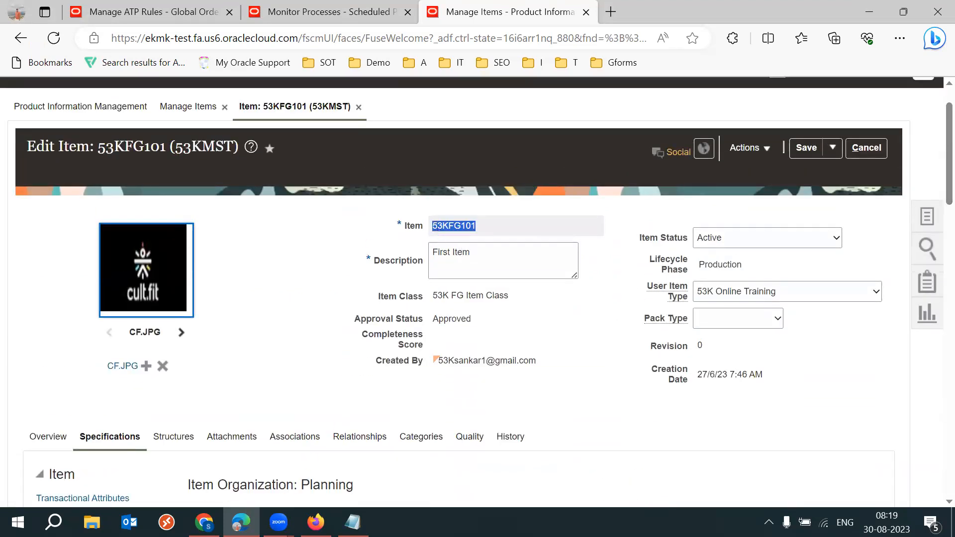
key("alt+Tab")
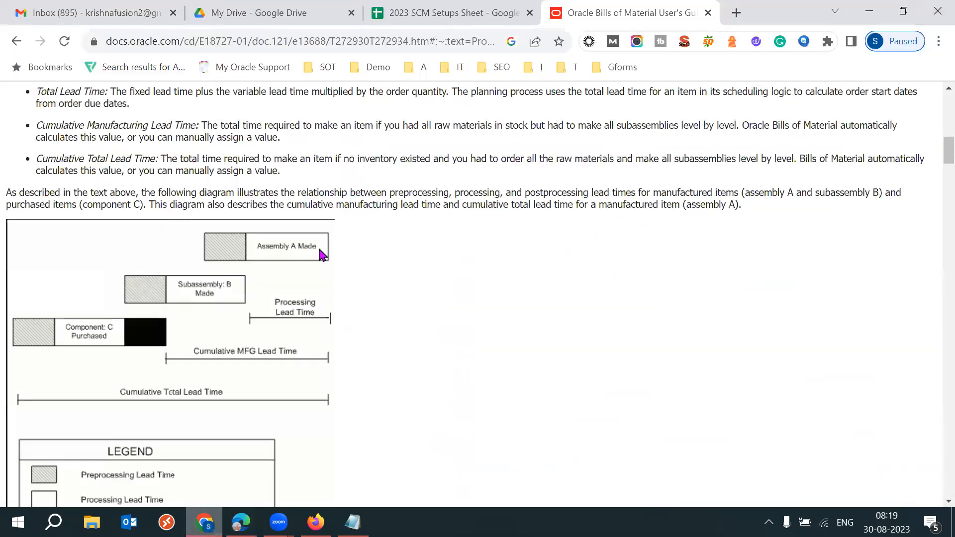
key("alt+Tab")
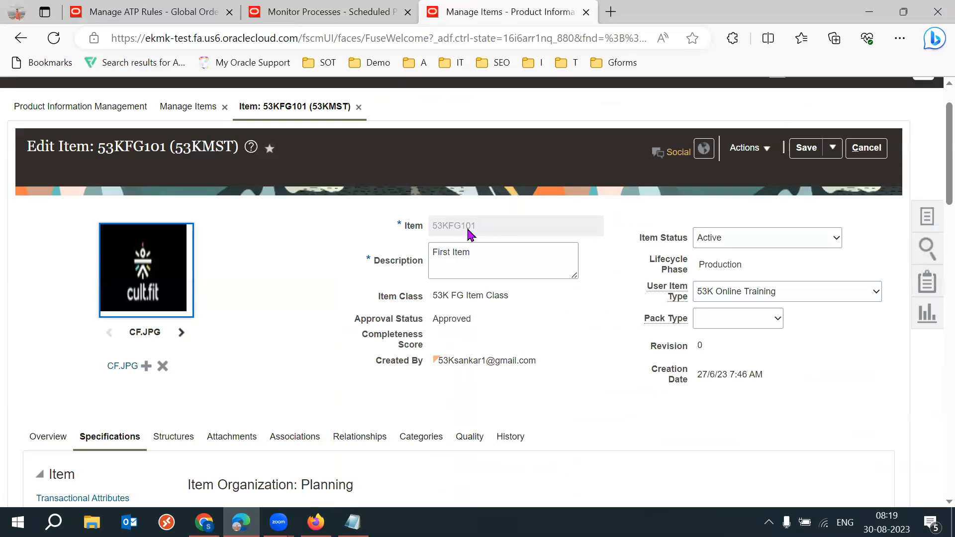
Review Preprocessing Days under Lead Times against the lead time diagram in Chrome's Bills of Material guide, ending back in Edge
scroll(933, 259, "down", 6)
scroll(934, 318, "down", 16)
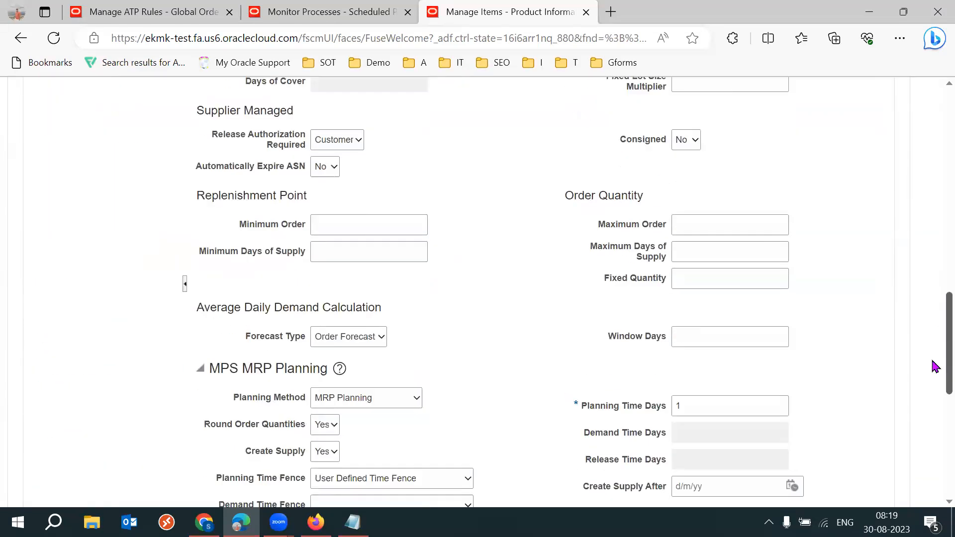
scroll(934, 460, "down", 2)
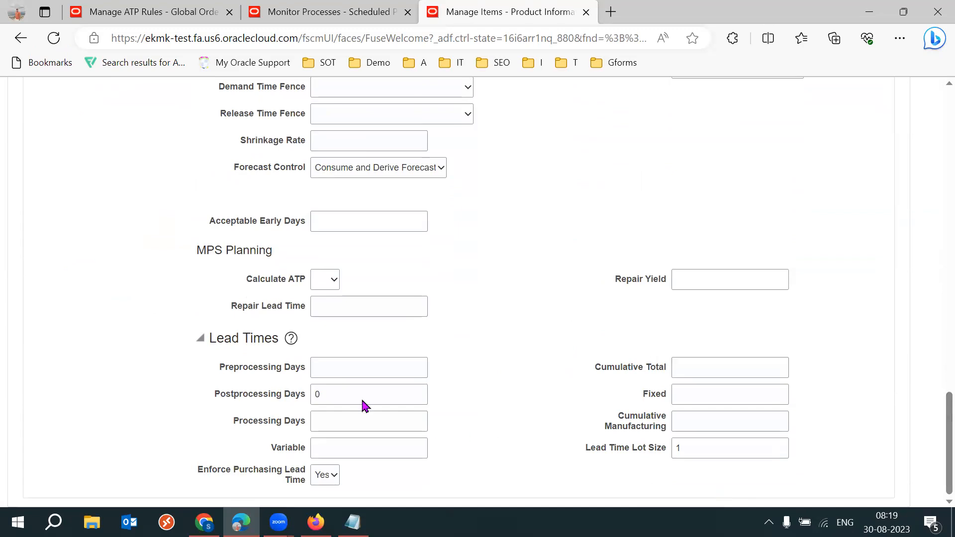
left_click_drag(225, 368, 291, 373)
triple_click(291, 373)
left_click(489, 387)
triple_click(255, 374)
left_click(505, 417)
left_click(204, 522)
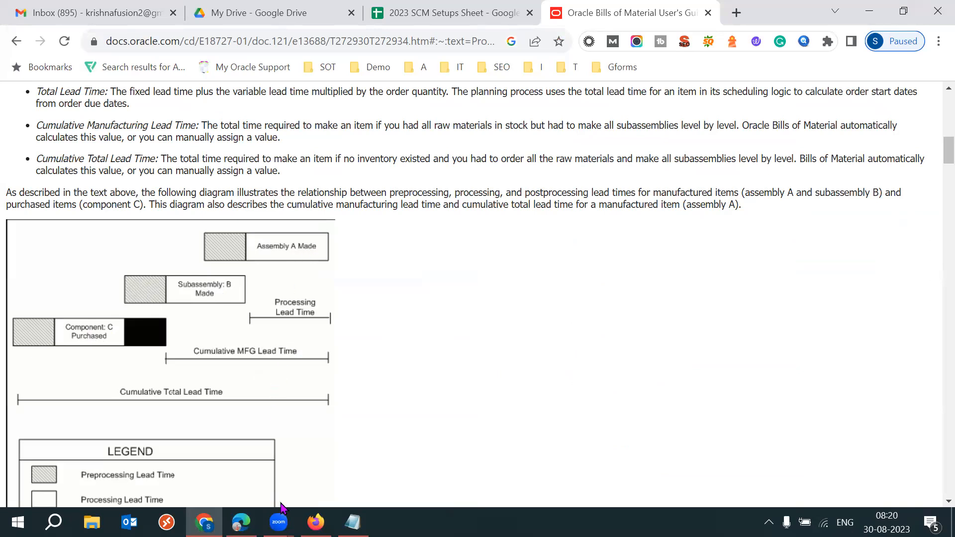
left_click(241, 522)
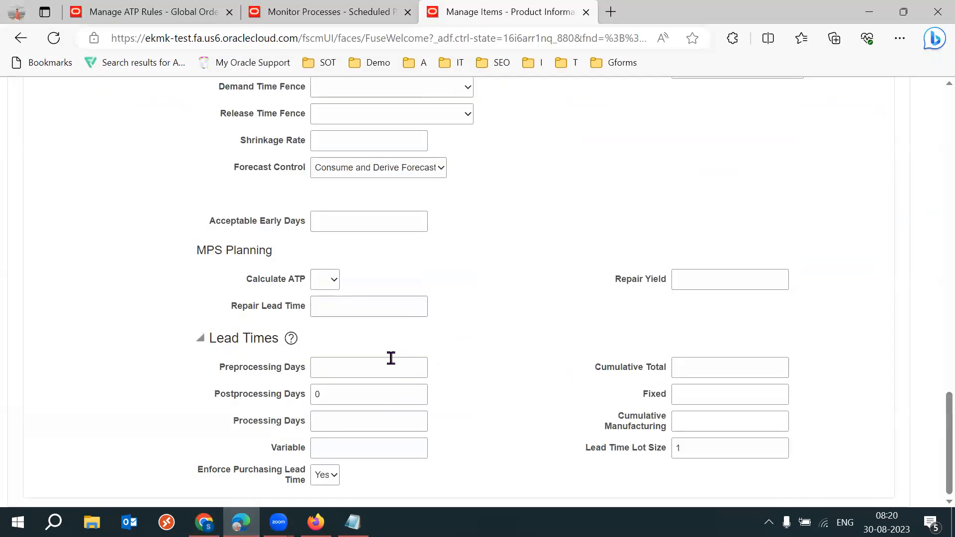
Set the item's Preprocessing Days lead time to 5 and activate the Cumulative Manufacturing field
left_click(391, 360)
type("5")
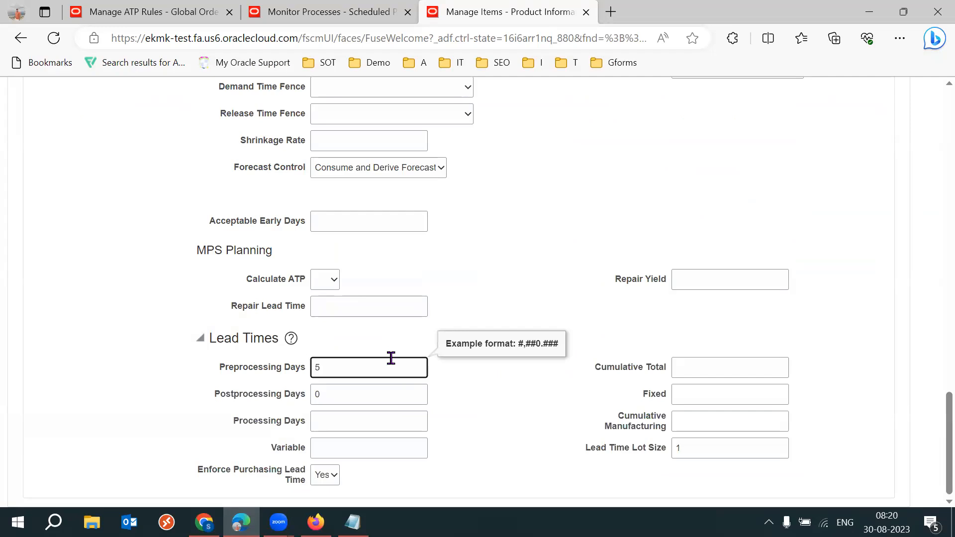
left_click(523, 423)
left_click_drag(615, 418, 669, 431)
left_click(730, 422)
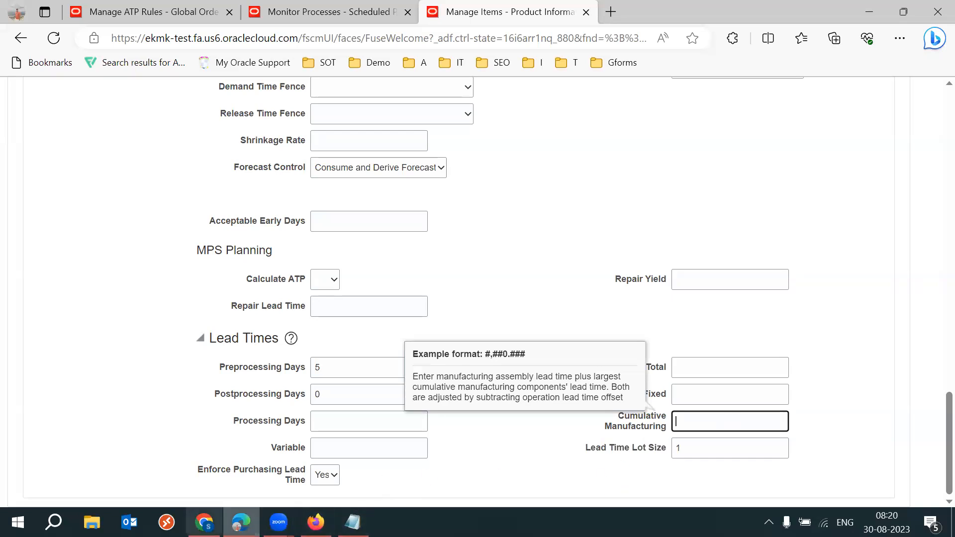
Switch to the 54 Batch notes in Notepad and add the line "Component - 2" a few lines below "Org"
left_click(353, 522)
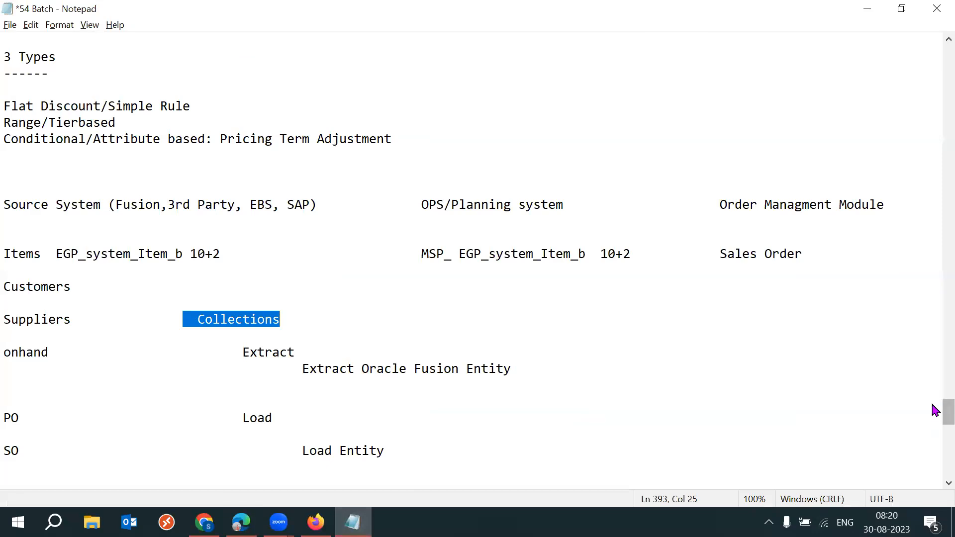
scroll(933, 417, "down", 4)
left_click(85, 324)
key("Return")
key("Return")
key("Return")
key("Return")
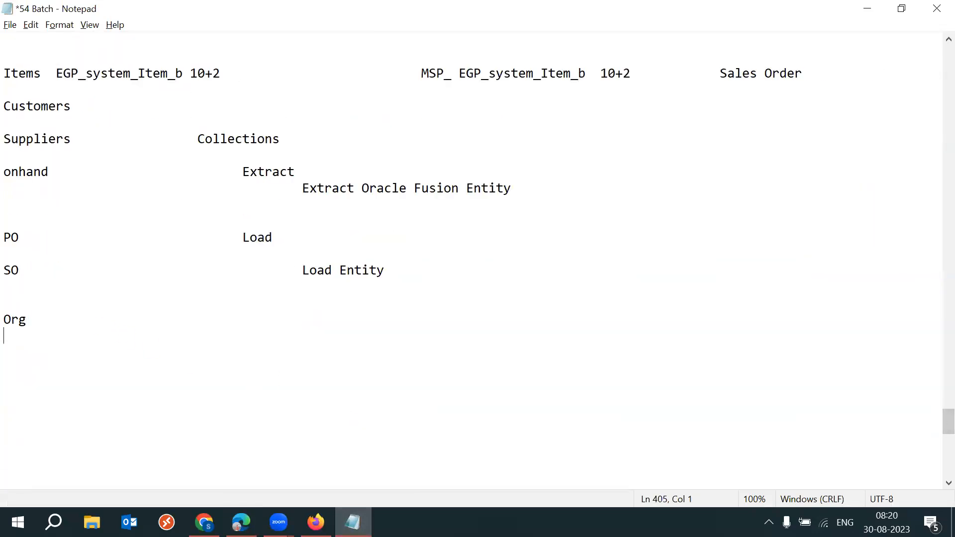
type("Comonent - 2")
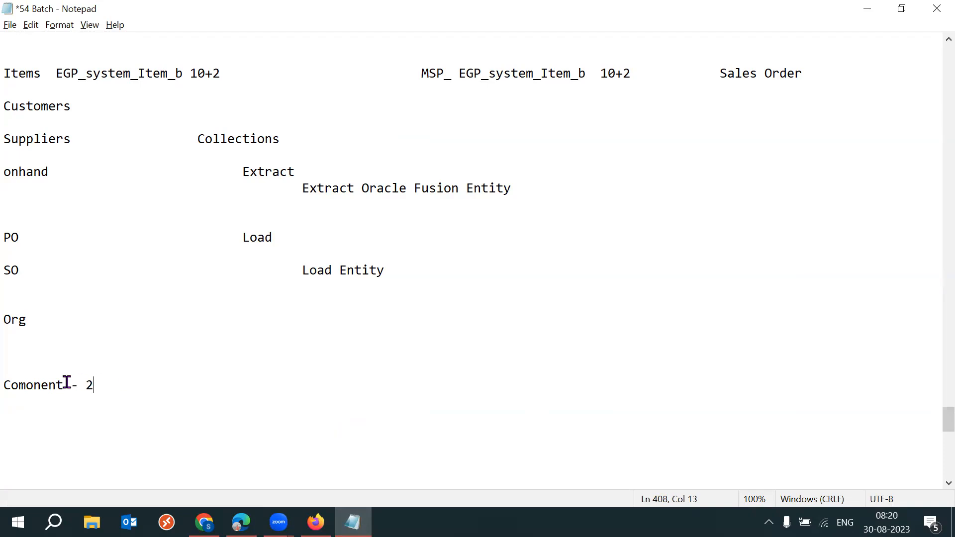
left_click(26, 385)
type("p")
Add the line "Subass - 3" above the component line in the notes
left_click(25, 357)
key("Return")
key("Return")
type("Su")
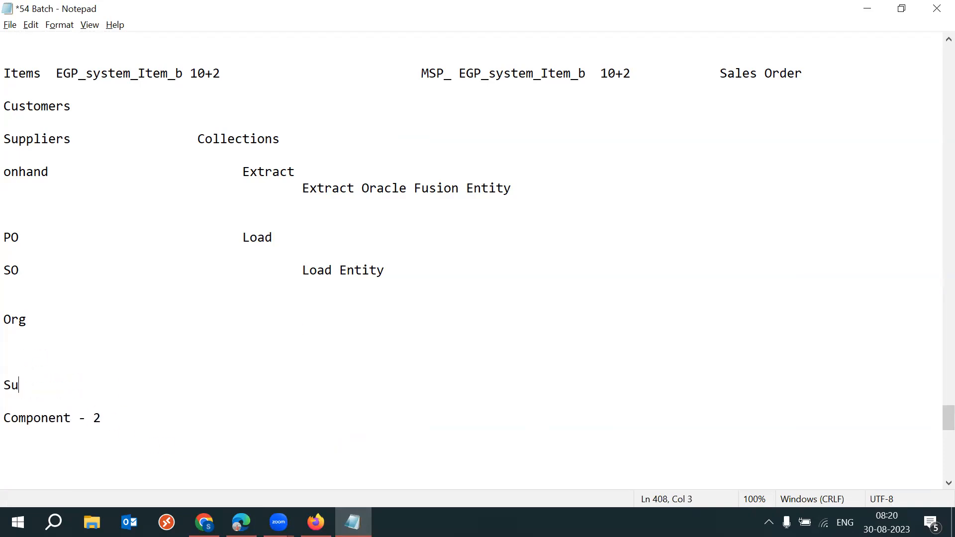
type("bass - 2")
key("BackSpace")
type("3")
Add the line "Main ass - 3" above the subassembly line in the notes
left_click(72, 351)
key("Return")
type("Main")
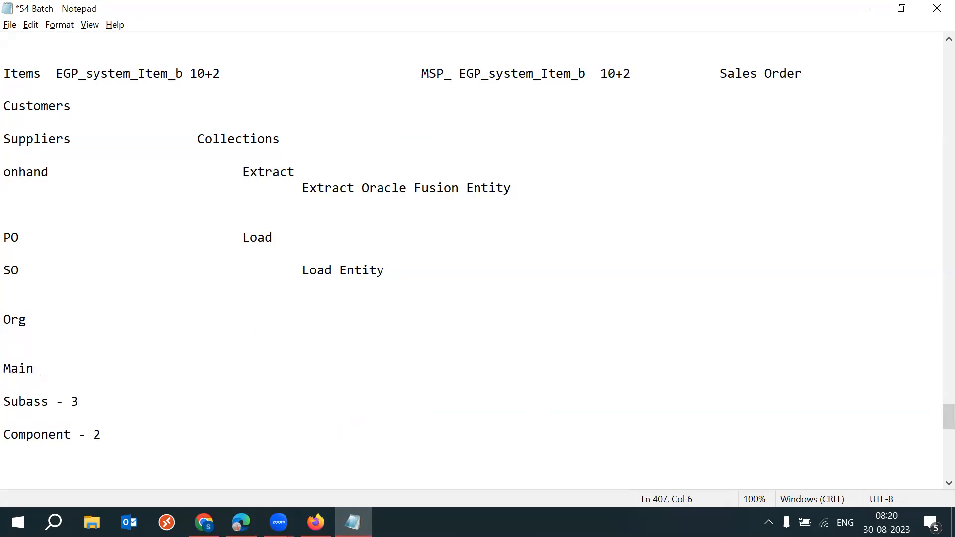
type(" ass - 3")
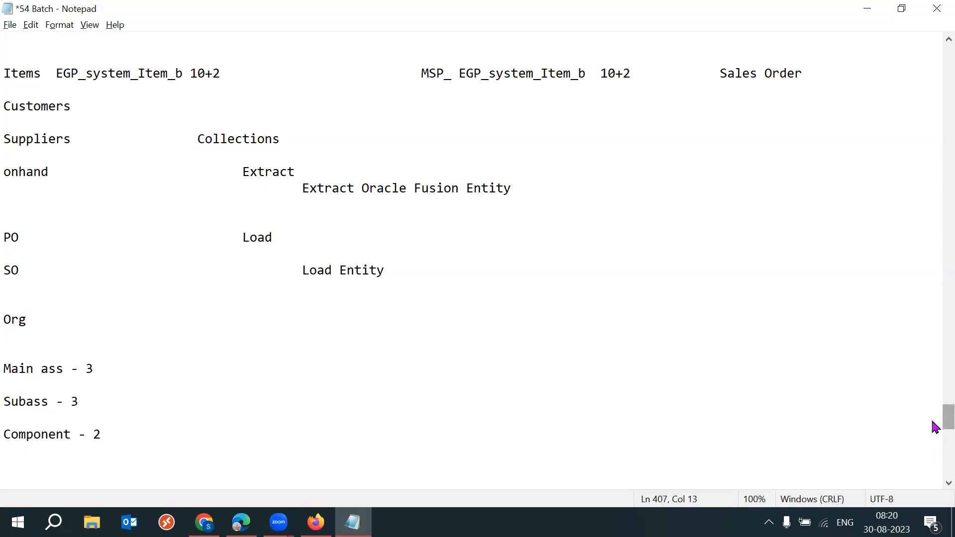
scroll(932, 424, "down", 2)
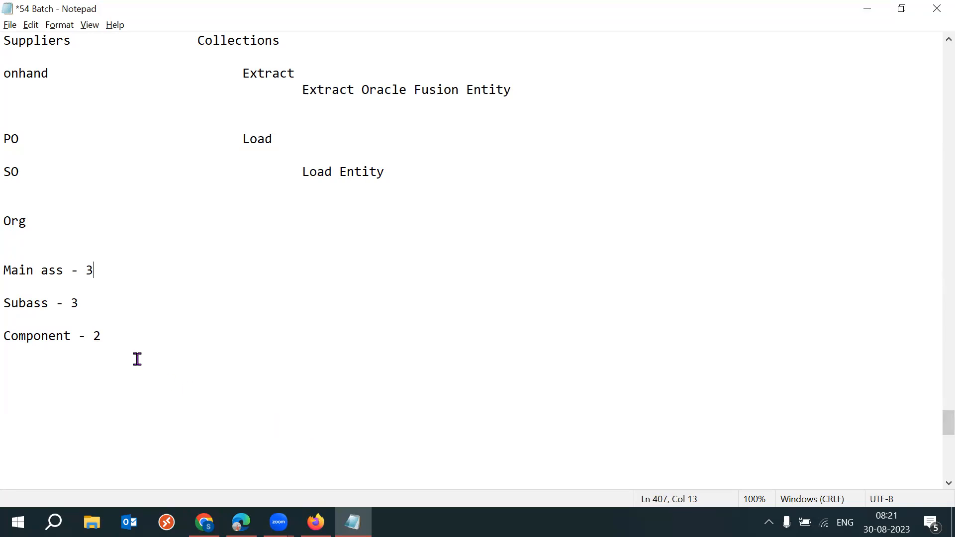
Switch back to the Manage Items page in the browser and set the item's Cumulative Manufacturing lead time to 6
left_click_drag(102, 336, 7, 336)
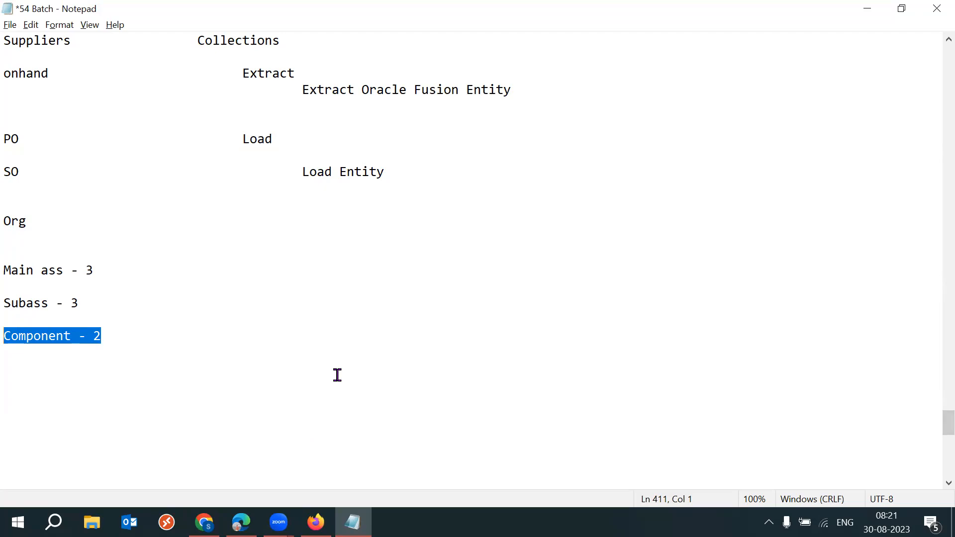
left_click(204, 522)
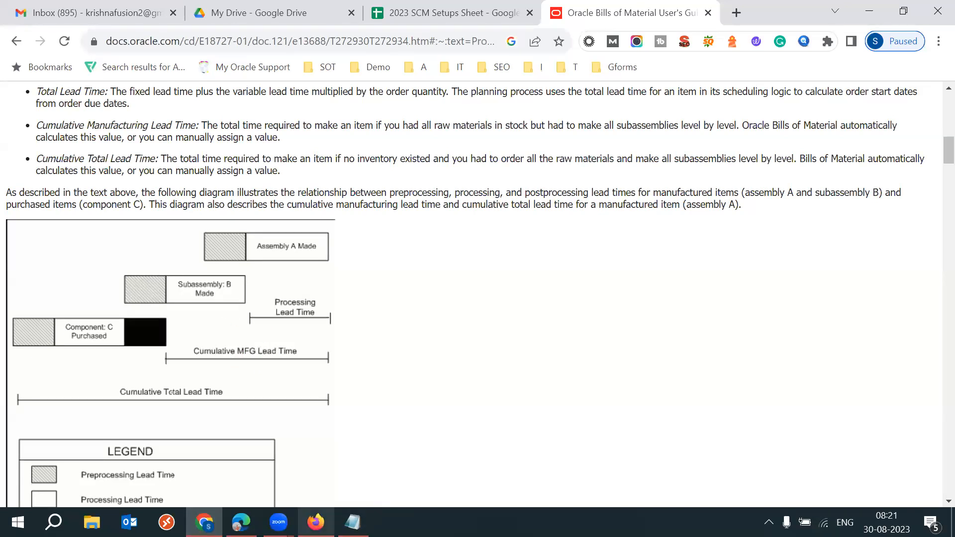
left_click(244, 450)
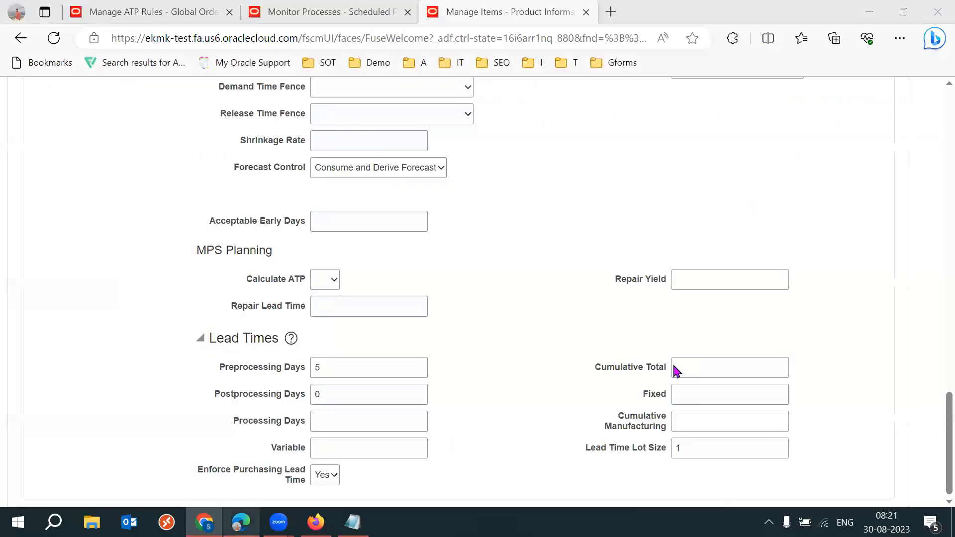
left_click(753, 430)
type("65")
key("BackSpace")
left_click(591, 244)
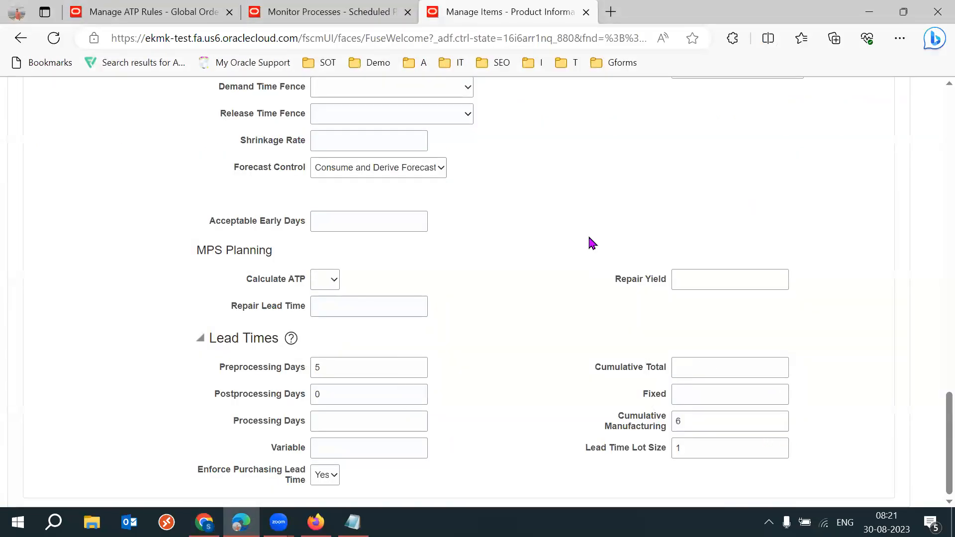
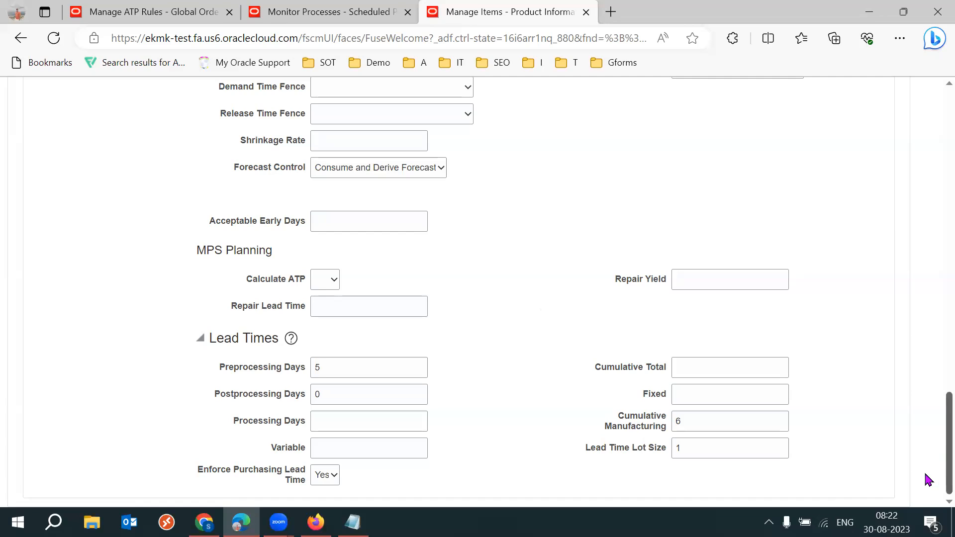
Consult the lead time diagram in the Oracle Bills of Material guide and set the item's Cumulative Total lead time to 8
left_click(685, 426)
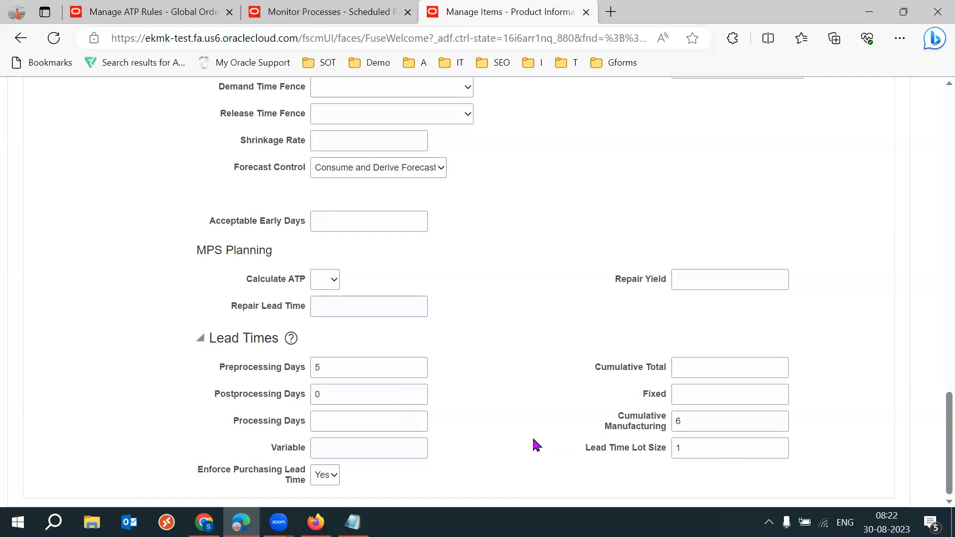
key("alt+Tab")
key("alt+Tab")
key("alt+Tab")
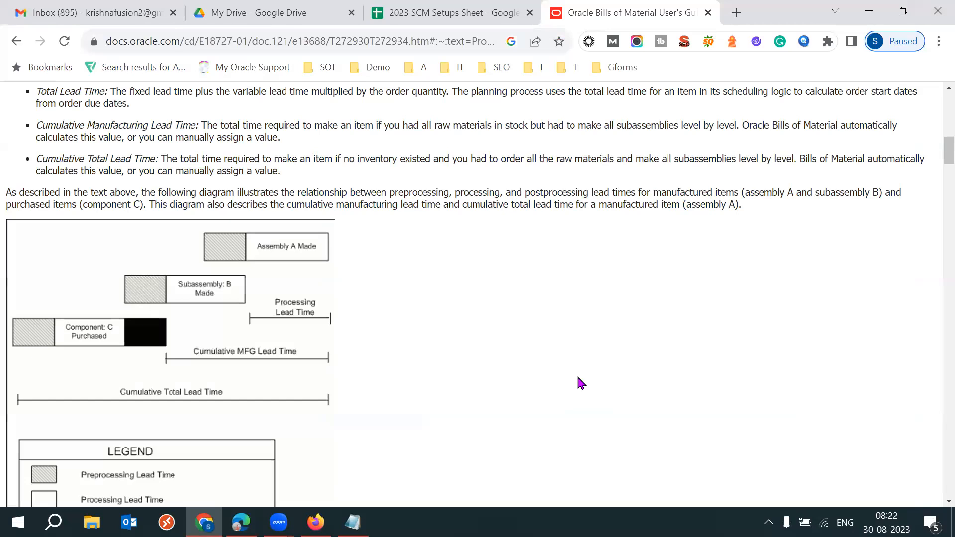
key("alt+Tab")
key("alt+Tab")
key("alt+Tab")
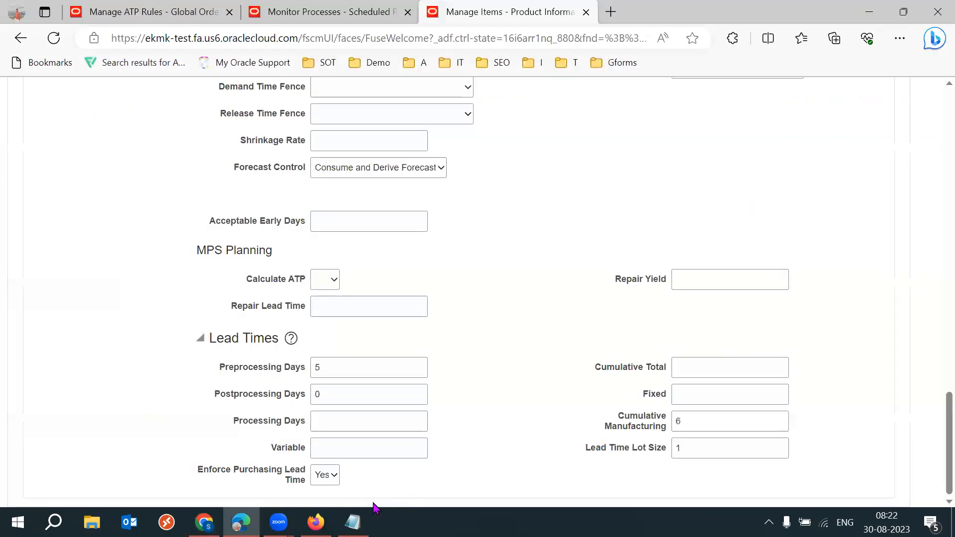
left_click(735, 367)
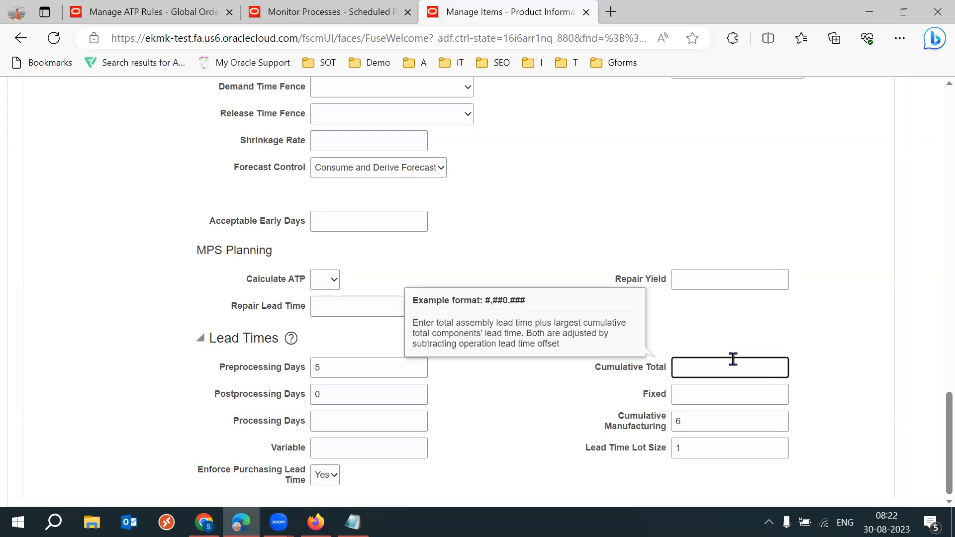
left_click(536, 407)
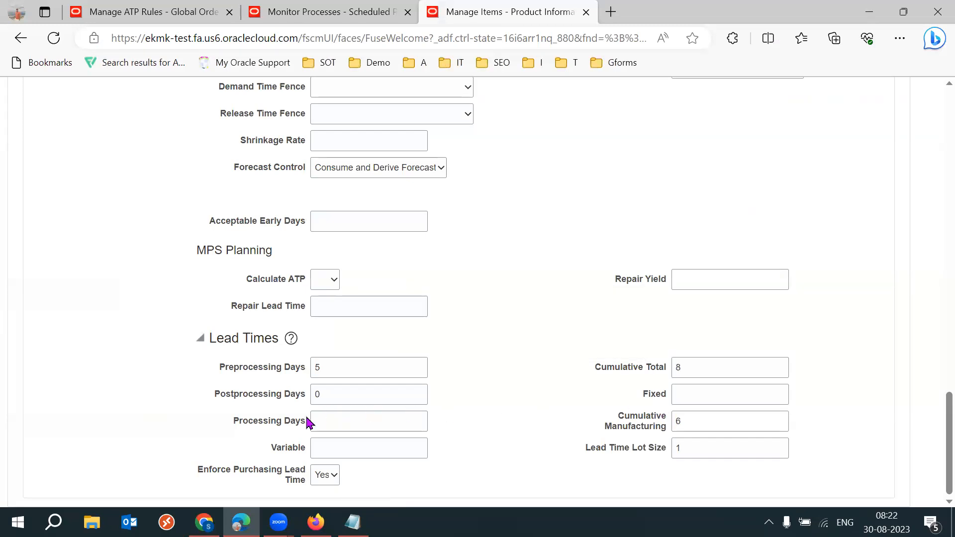
Check the processing lead time in the guide's diagram and set the item's Processing Days to 3
left_click_drag(233, 422, 298, 424)
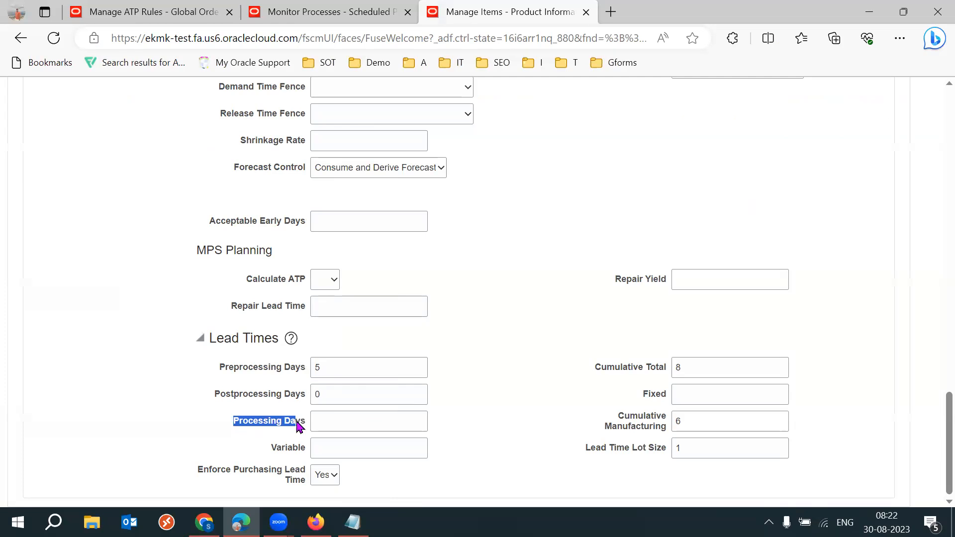
key("alt+Tab")
left_click_drag(270, 250, 285, 246)
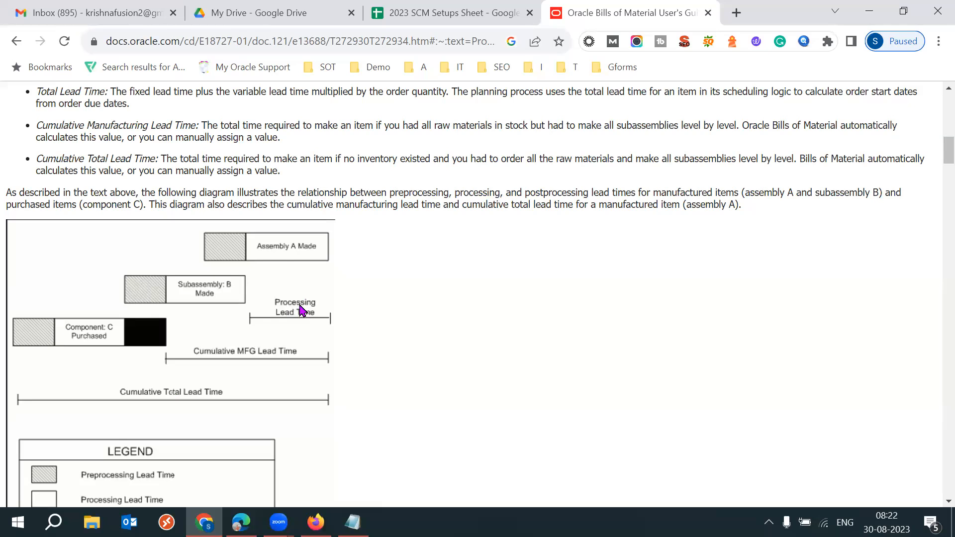
key("alt+Tab")
left_click(399, 422)
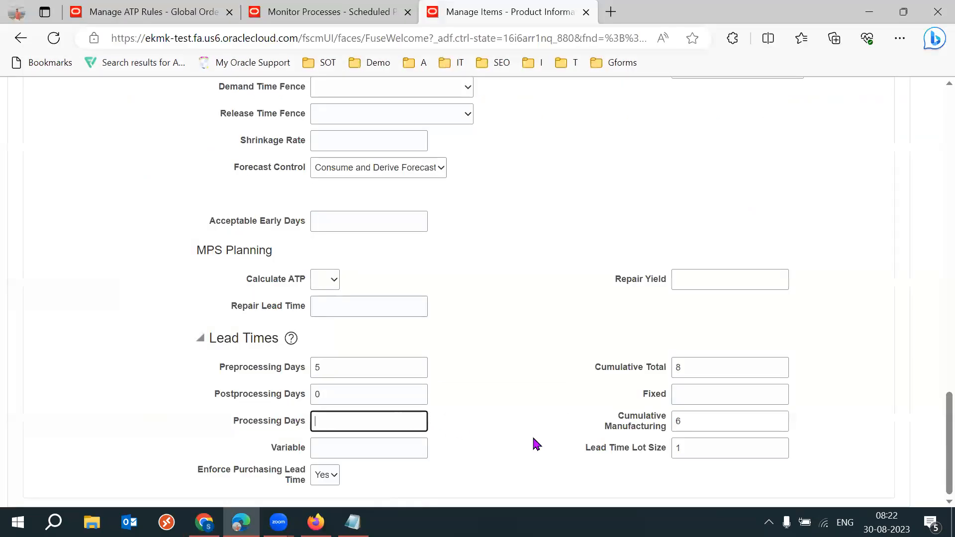
left_click(535, 445)
left_click(368, 422)
left_click(483, 453)
Look at Assembly A in the guide's diagram again and set the item's Postprocessing Days to 1
key("alt+Tab")
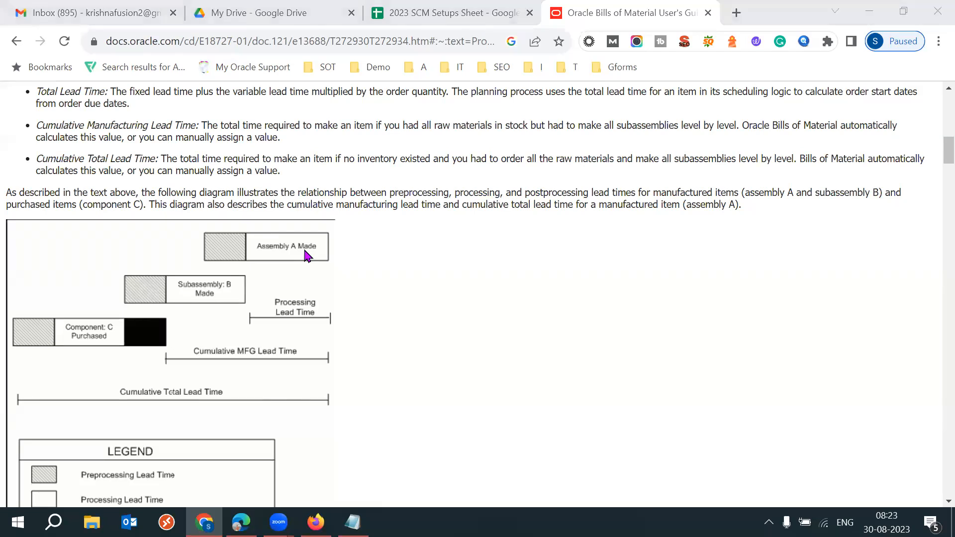
key("alt+Tab")
triple_click(262, 398)
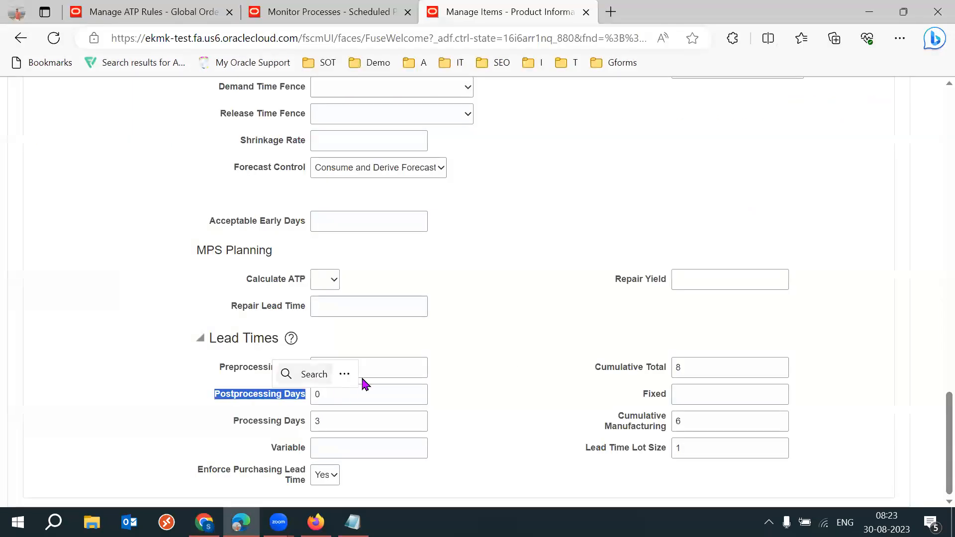
left_click(343, 397)
left_click(506, 439)
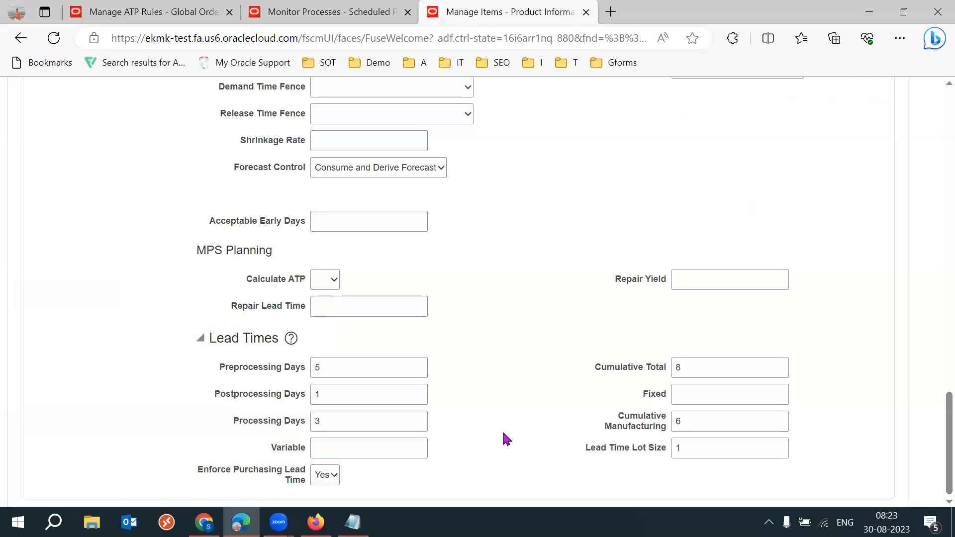
Compare the item's preprocessing, postprocessing, processing and cumulative lead time fields with the diagram in the guide
left_click_drag(228, 368, 371, 445)
left_click(573, 457)
left_click_drag(601, 366, 656, 450)
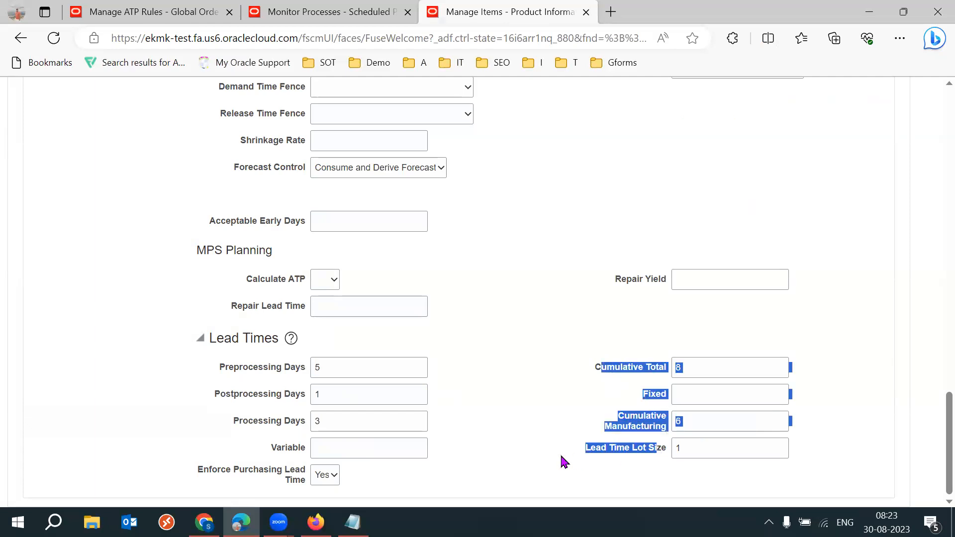
key("alt+Tab")
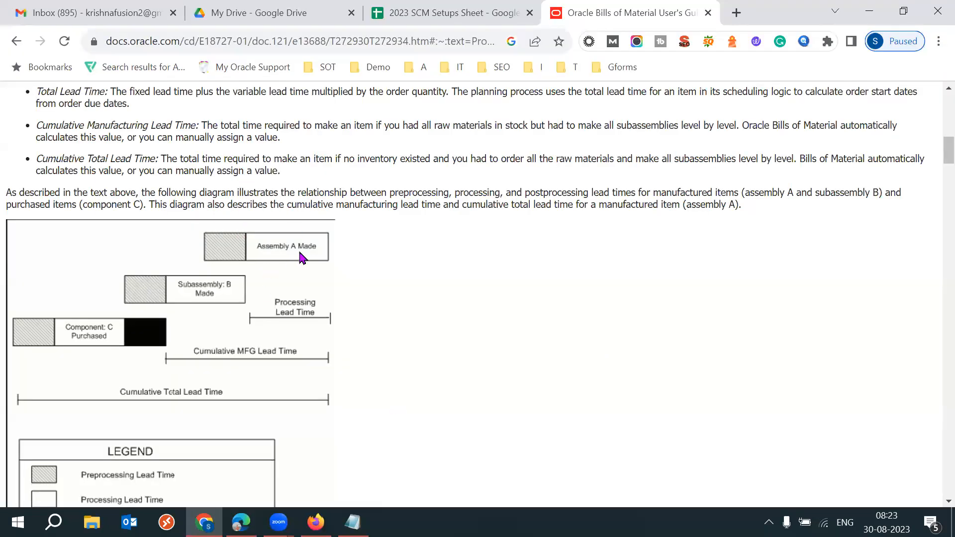
key("alt+Tab")
left_click_drag(252, 368, 486, 405)
left_click(601, 414)
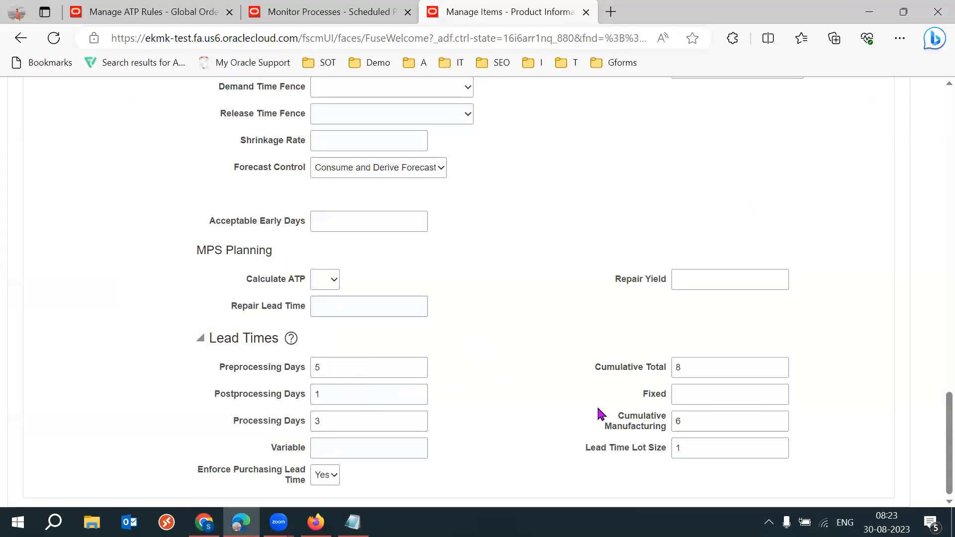
Set Lead Time Considered to Total lead time in the 53K 5 Days ATP rule
left_click(159, 15)
left_click(535, 281)
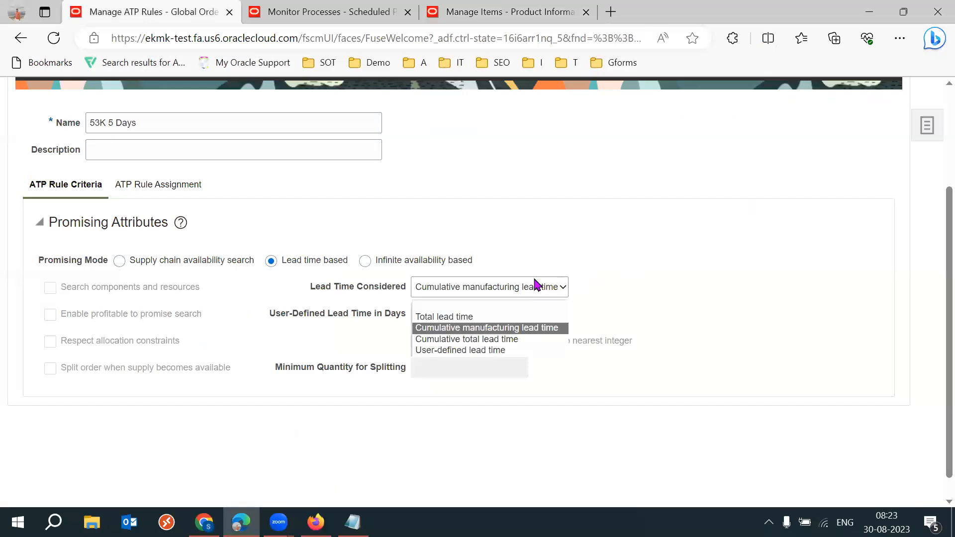
left_click(487, 316)
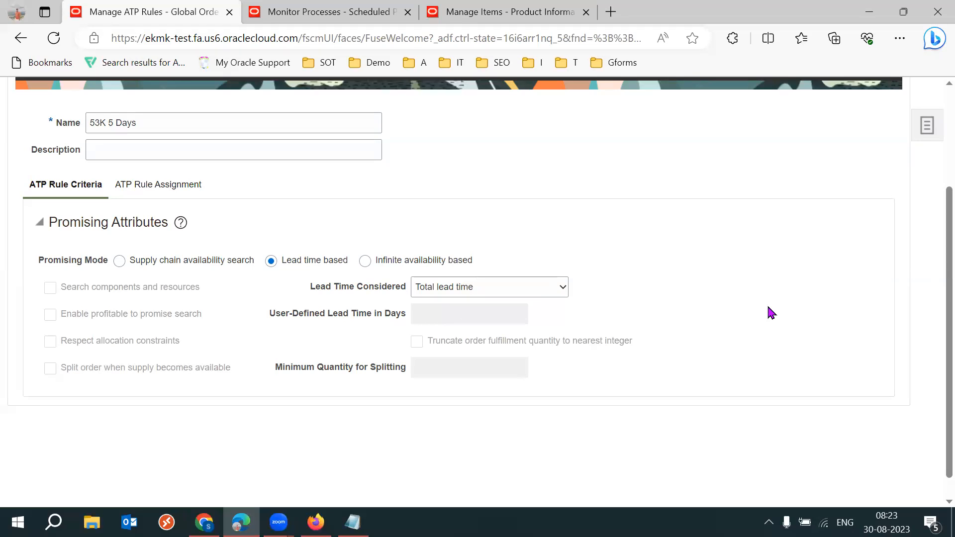
Review the ATP rule's assigned item and criteria against the item's Cumulative Total lead time on the Manage Items page
left_click(159, 185)
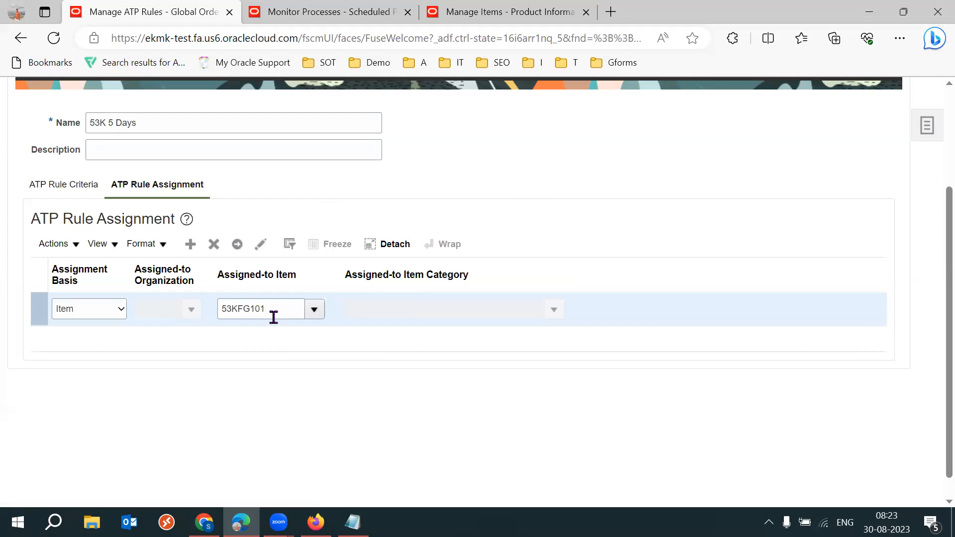
double_click(273, 315)
left_click(49, 186)
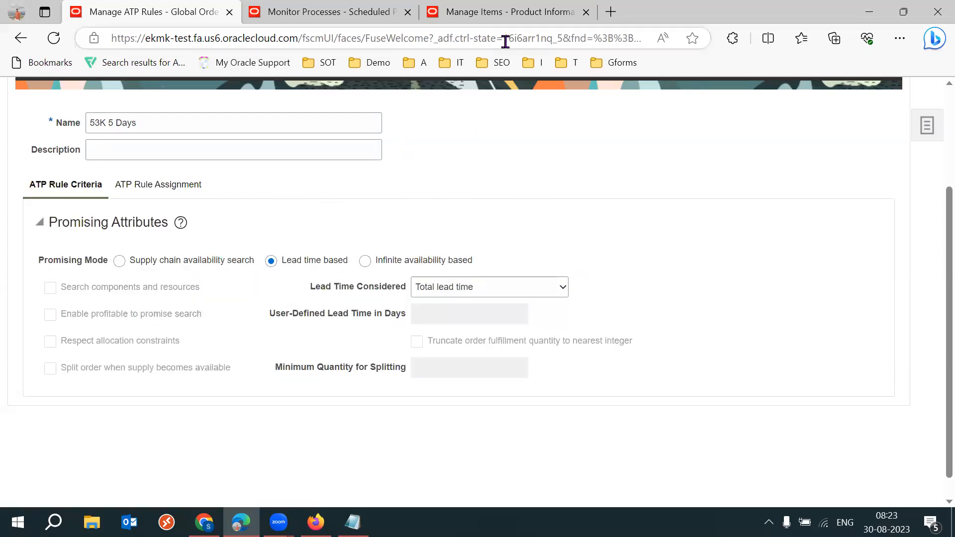
left_click(462, 28)
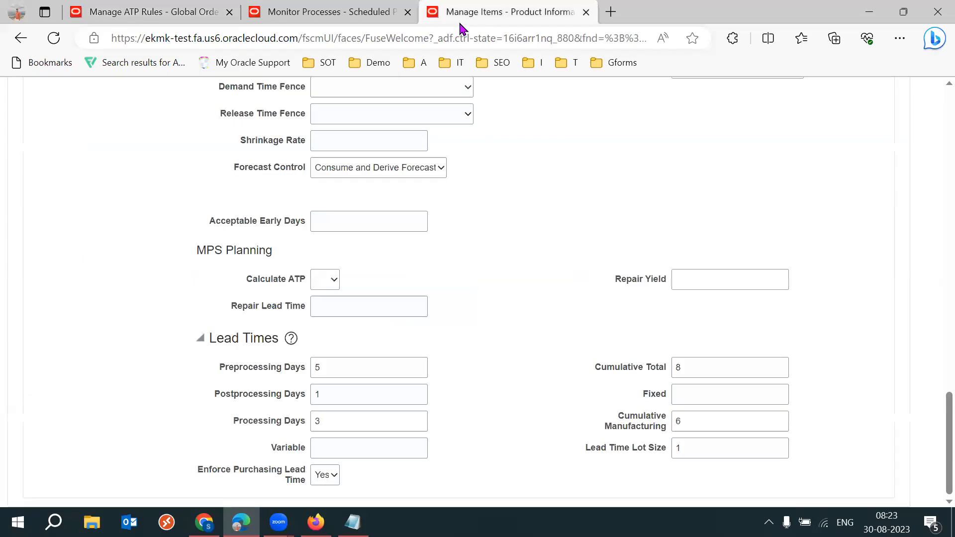
double_click(702, 368)
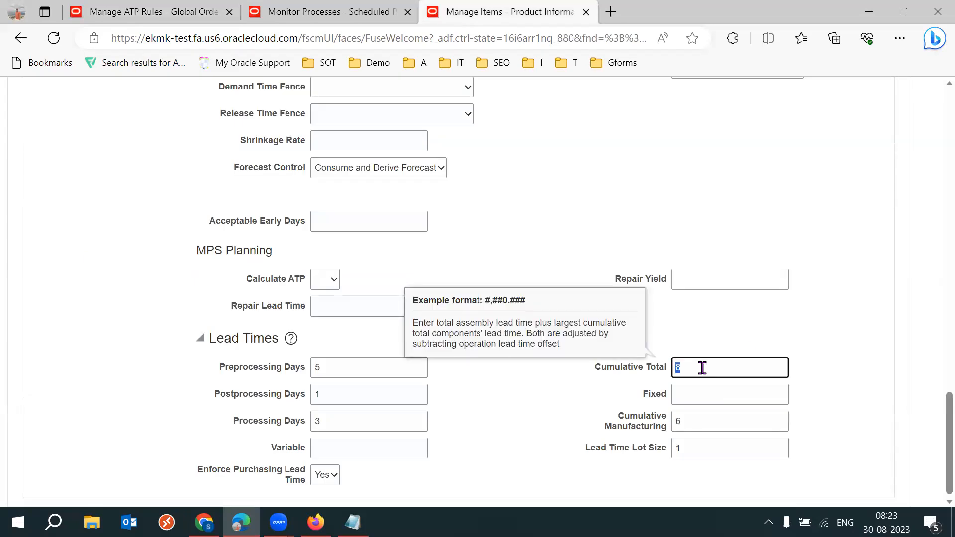
left_click(612, 401)
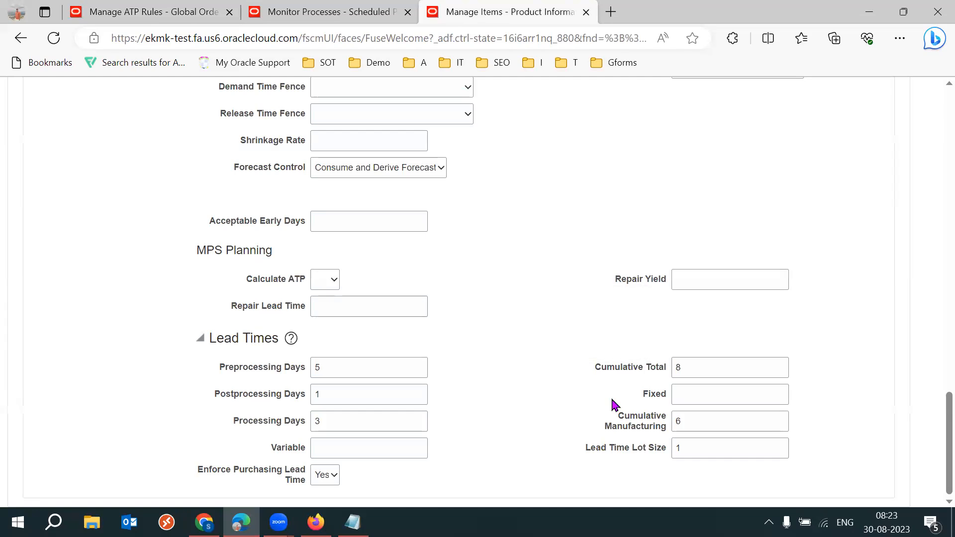
double_click(709, 365)
left_click(573, 240)
key("ctrl+1")
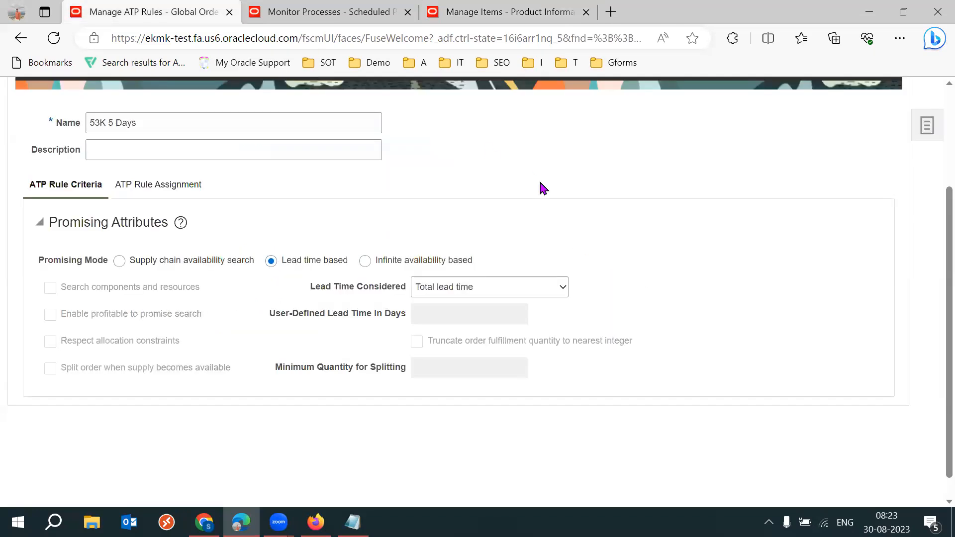
left_click(458, 19)
left_click_drag(606, 367, 654, 365)
left_click(562, 378)
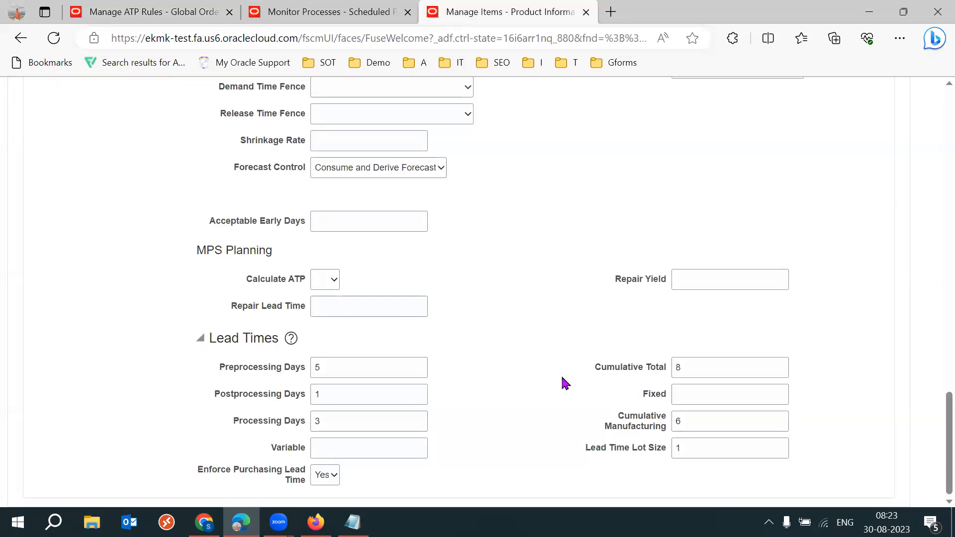
left_click_drag(595, 367, 628, 366)
left_click(588, 444)
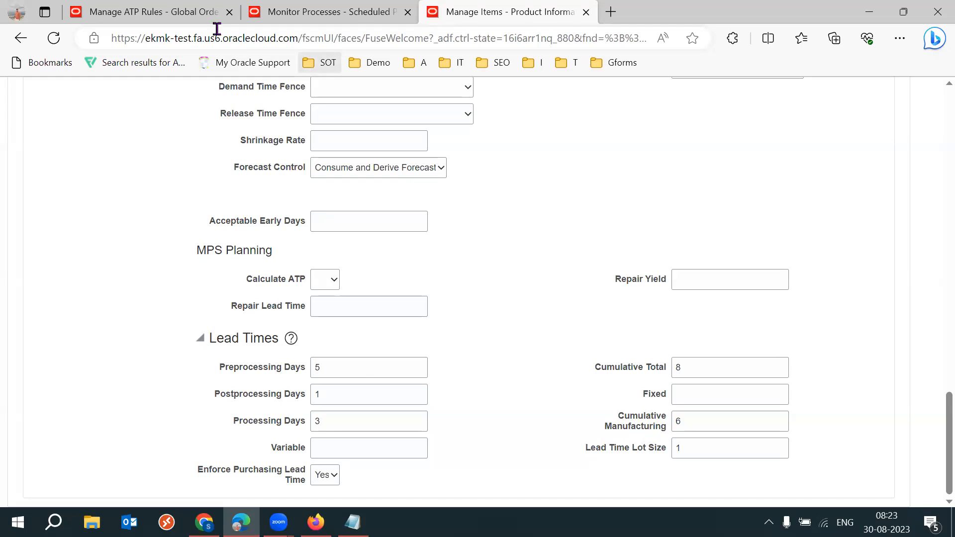
Set Lead Time Considered to Cumulative manufacturing lead time in the 53K 5 Days ATP rule
left_click(209, 13)
left_click(547, 287)
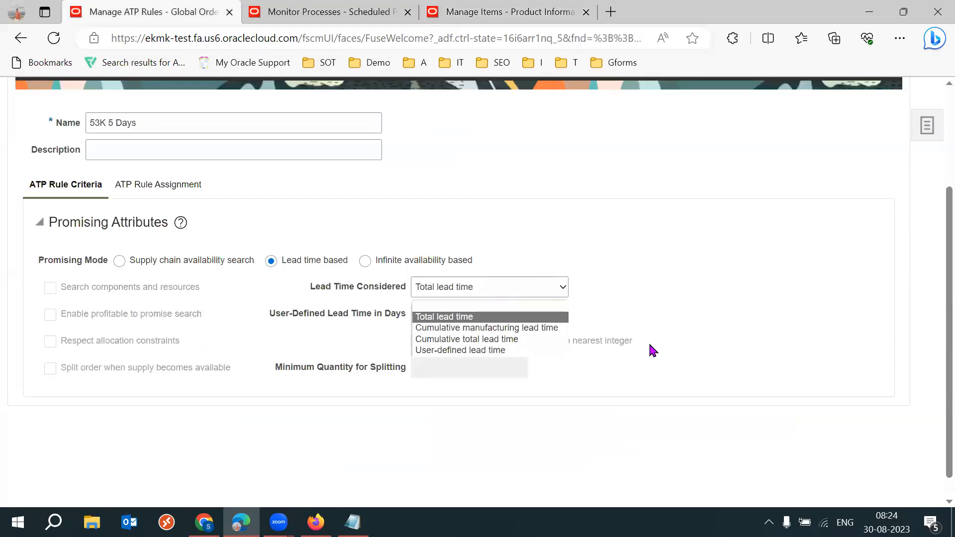
left_click(539, 328)
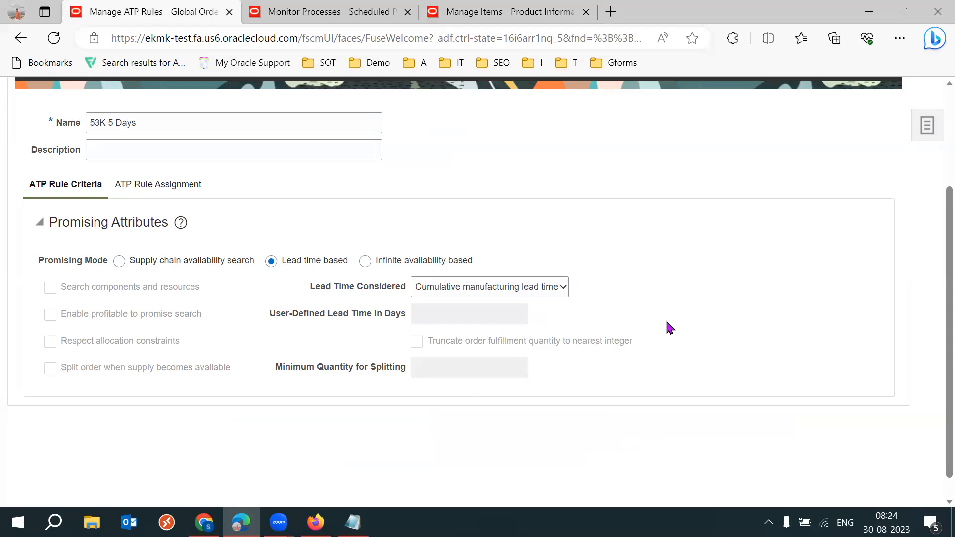
left_click_drag(310, 287, 402, 292)
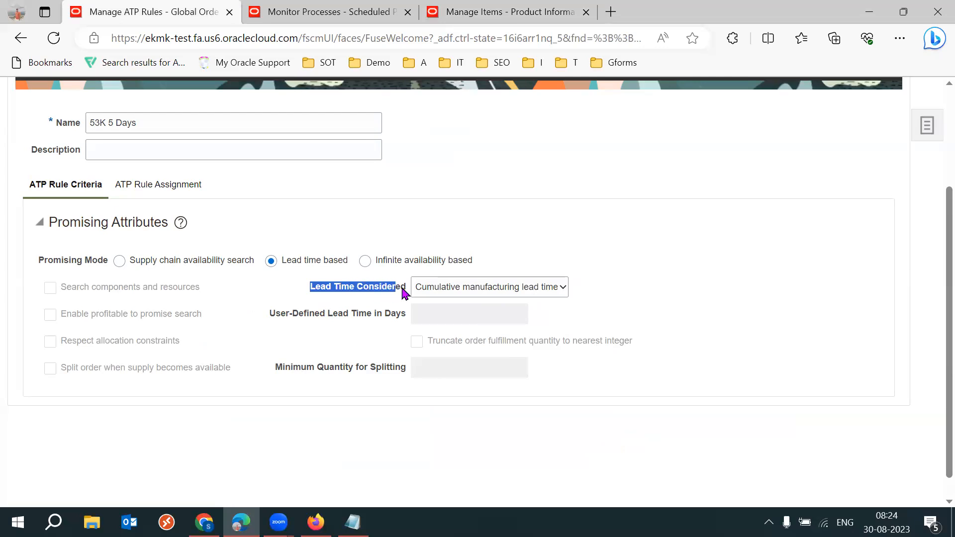
left_click(708, 312)
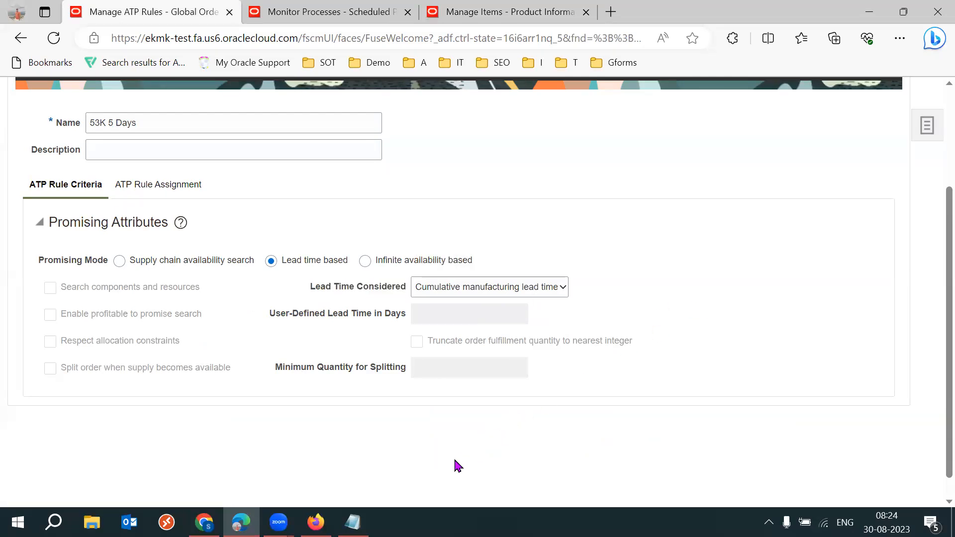
mouse_move(204, 523)
mouse_move(315, 523)
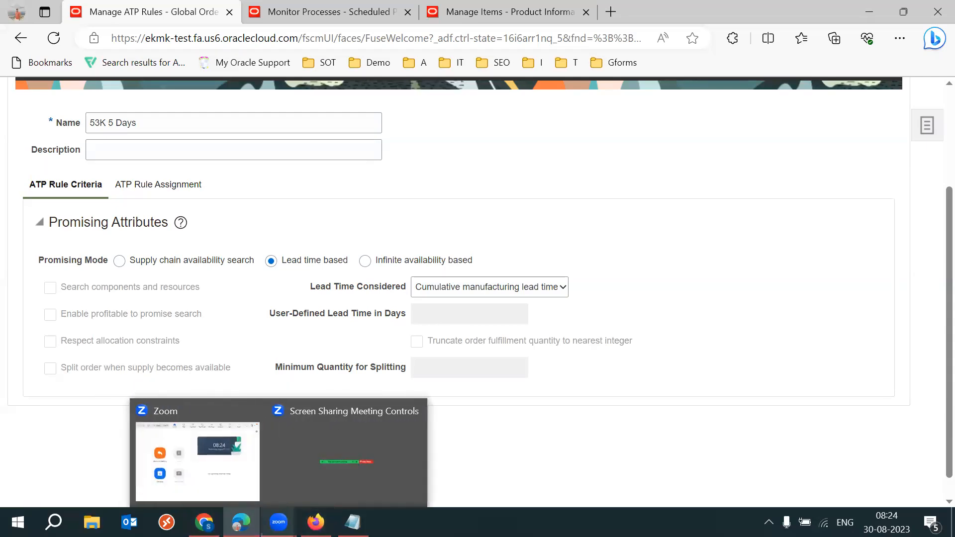
mouse_move(241, 522)
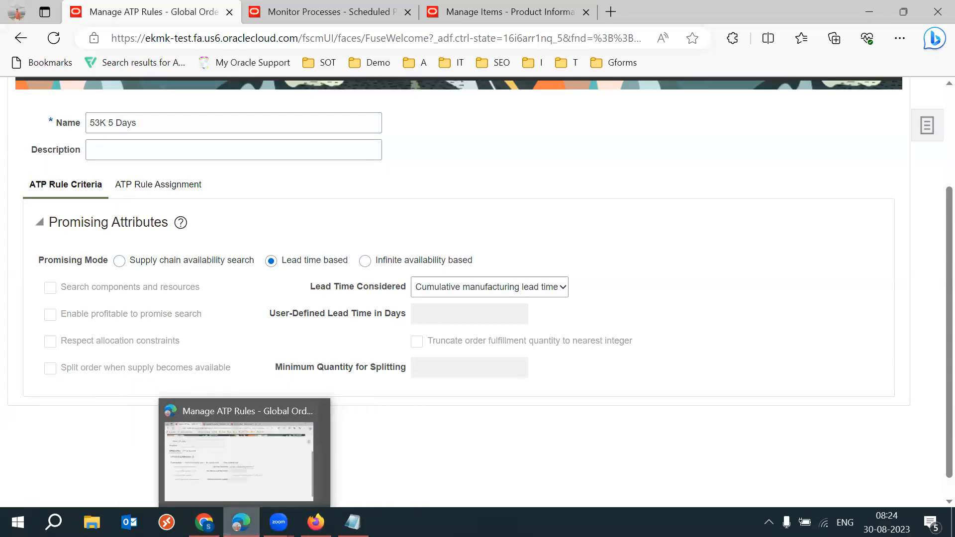
Clear the item's Cumulative Manufacturing lead time on the Manage Items page
left_click(495, 23)
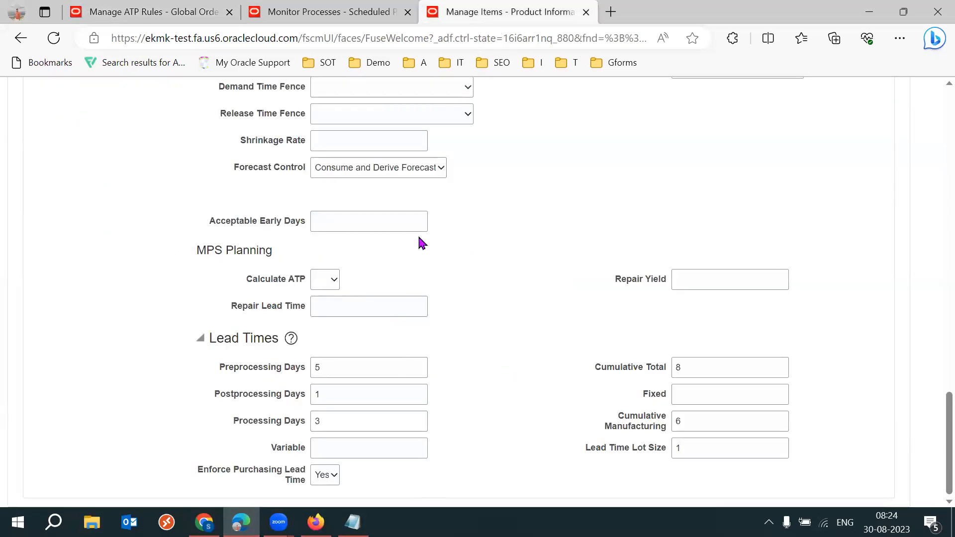
left_click(159, 12)
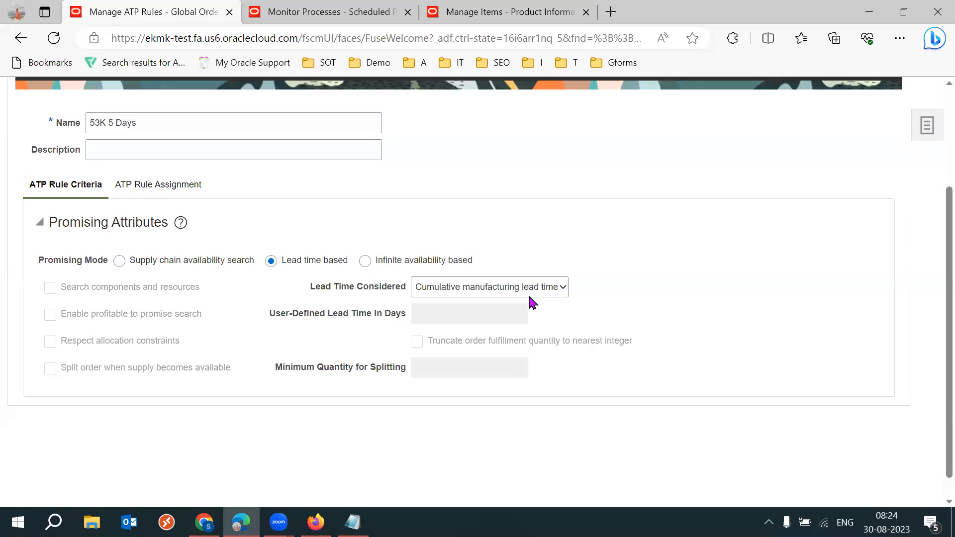
left_click_drag(334, 290, 394, 293)
left_click(703, 275)
left_click(497, 14)
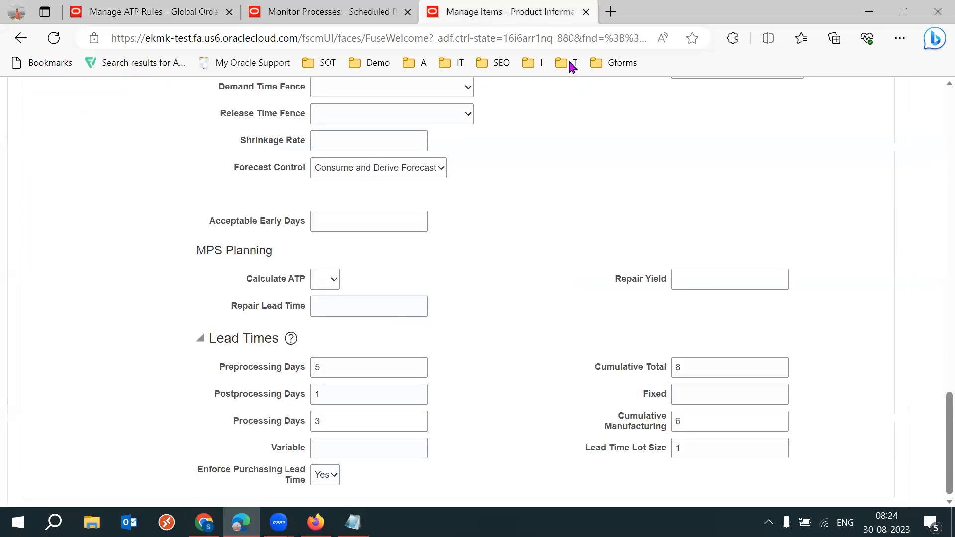
double_click(703, 417)
key("BackSpace")
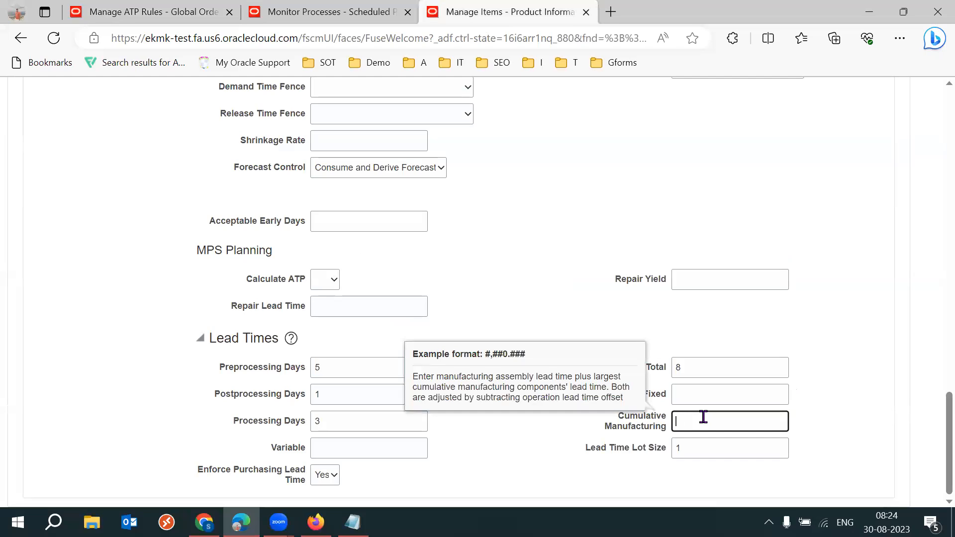
left_click_drag(617, 420, 674, 429)
left_click(547, 436)
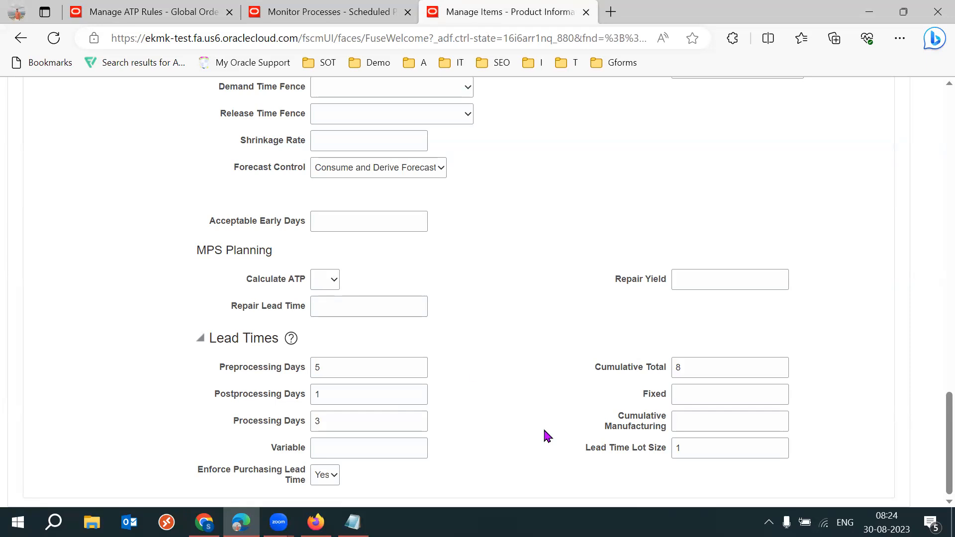
Review the Lead Time Considered options of the 53K 5 Days ATP rule against the item's Cumulative Manufacturing field
left_click(149, 12)
left_click_drag(375, 264, 291, 264)
left_click(579, 230)
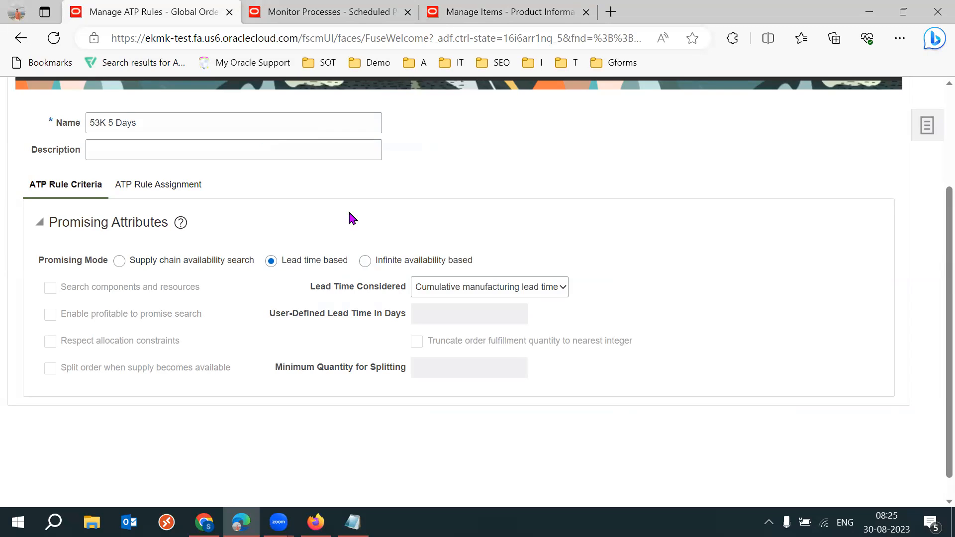
left_click(491, 292)
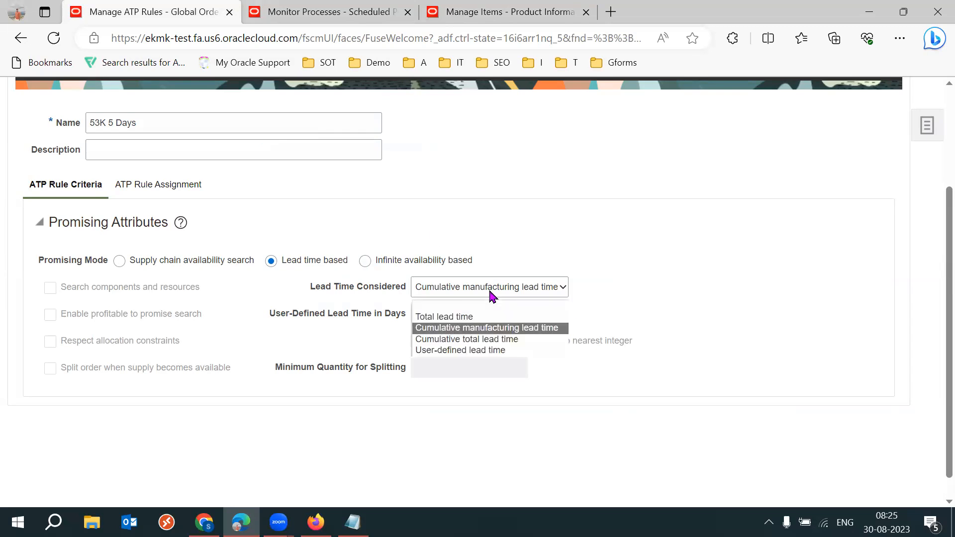
left_click(535, 233)
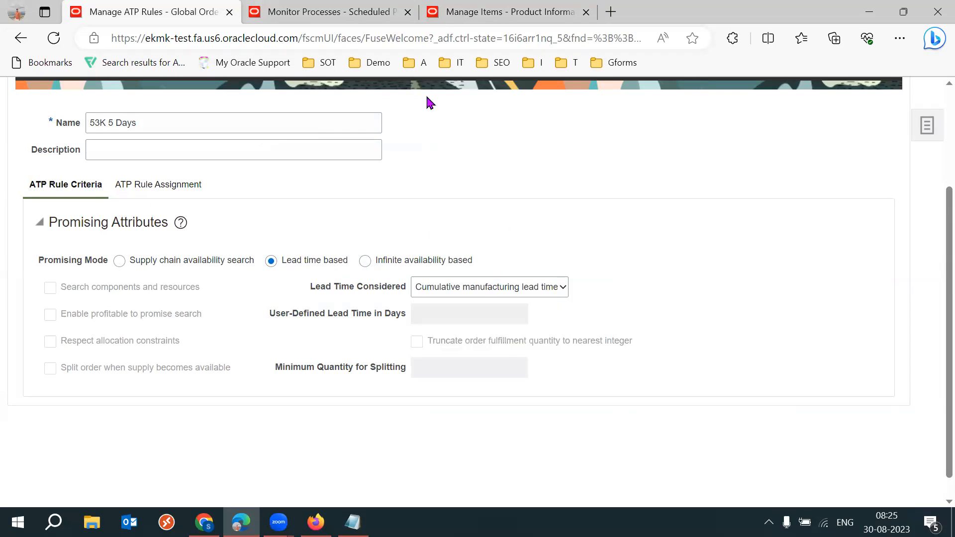
left_click(481, 24)
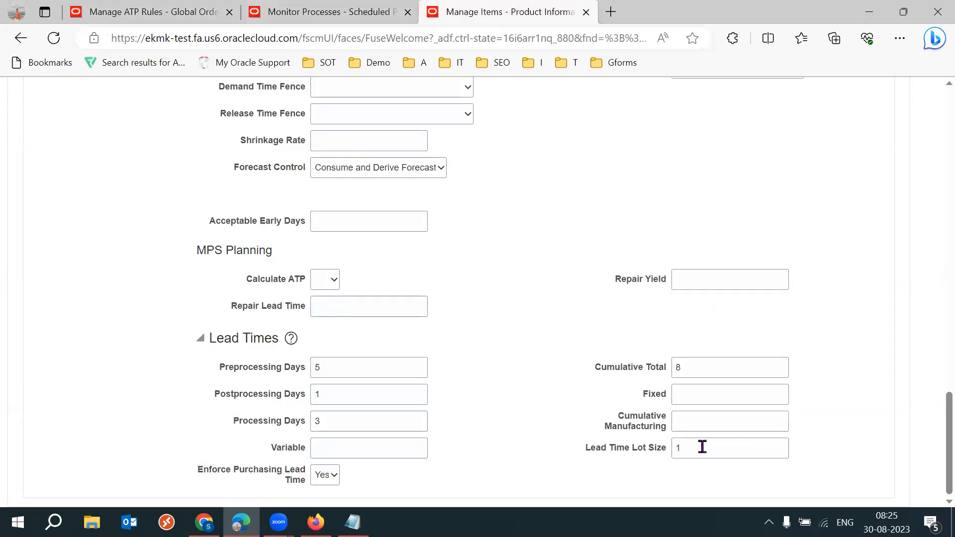
triple_click(631, 423)
left_click(576, 443)
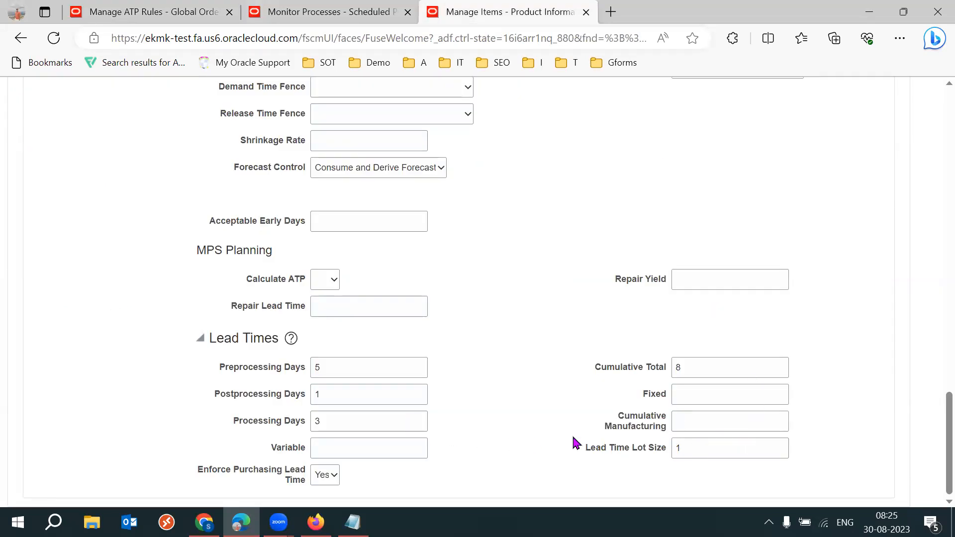
Clear the item's Preprocessing Days, Postprocessing Days, Processing Days and Cumulative Total lead times
left_click(362, 372)
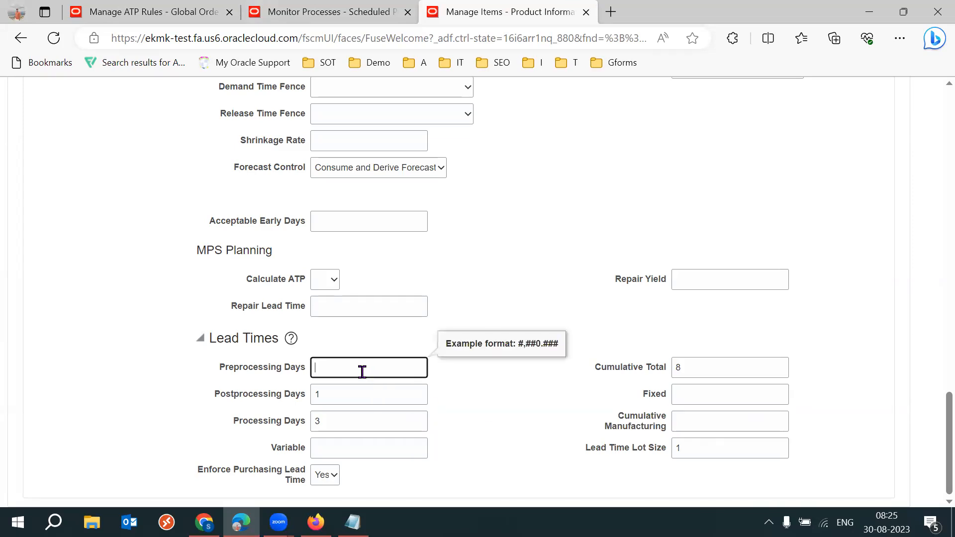
left_click(339, 393)
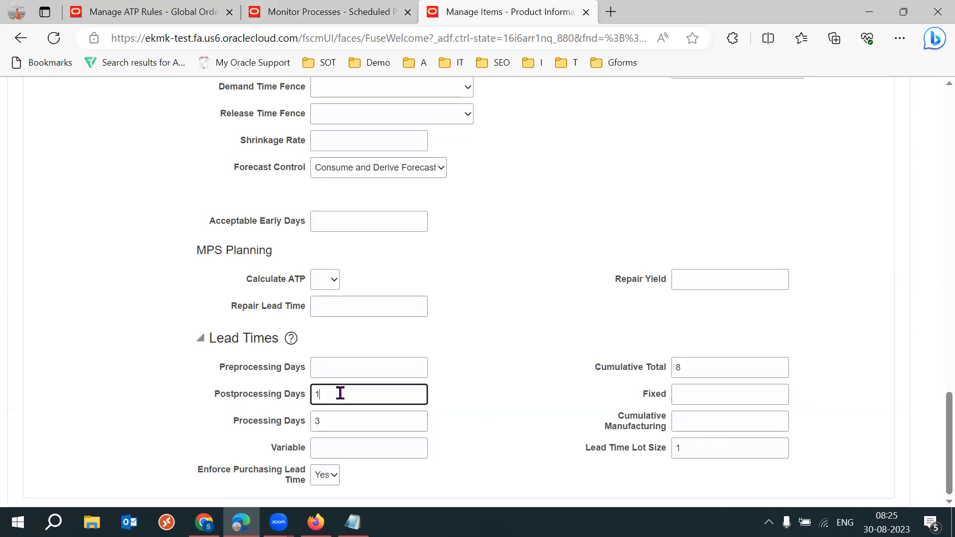
left_click(328, 422)
key("BackSpace")
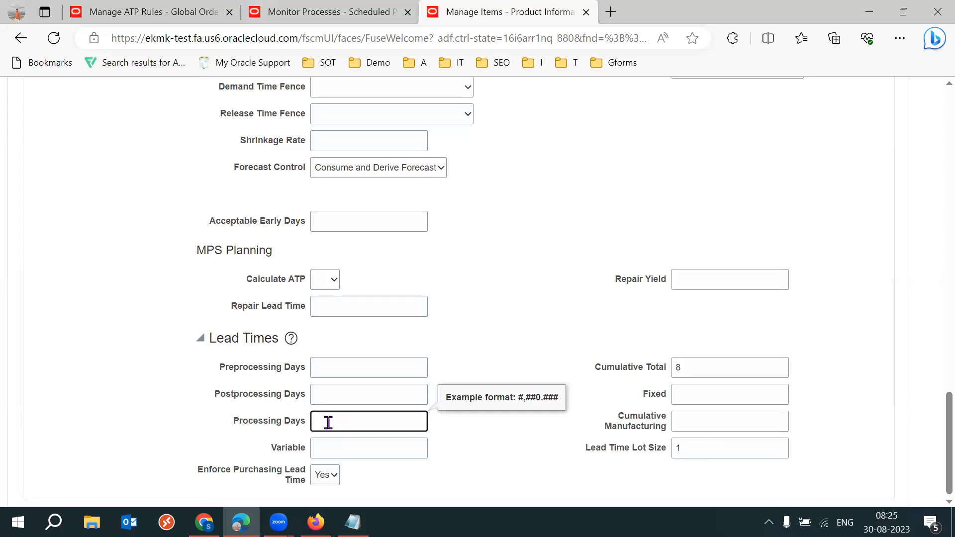
left_click(697, 368)
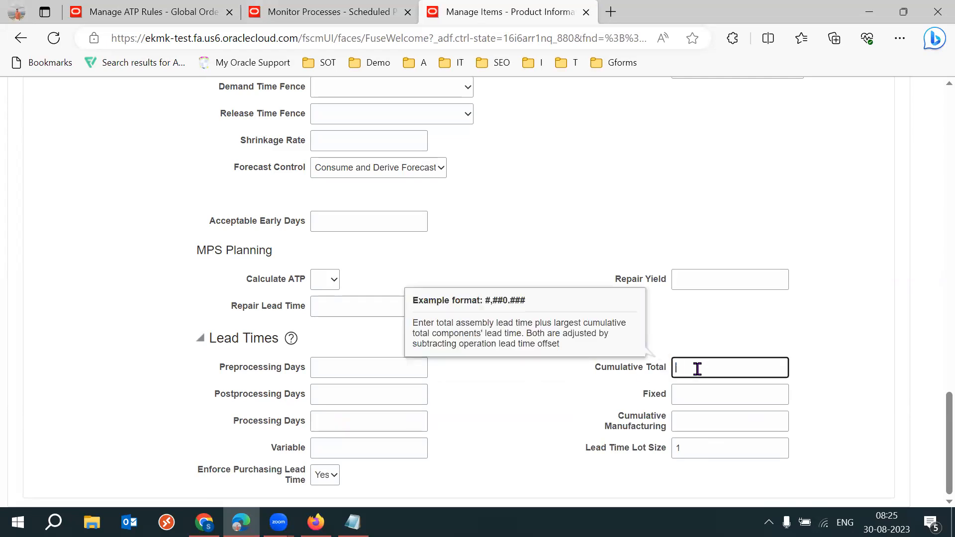
left_click(550, 440)
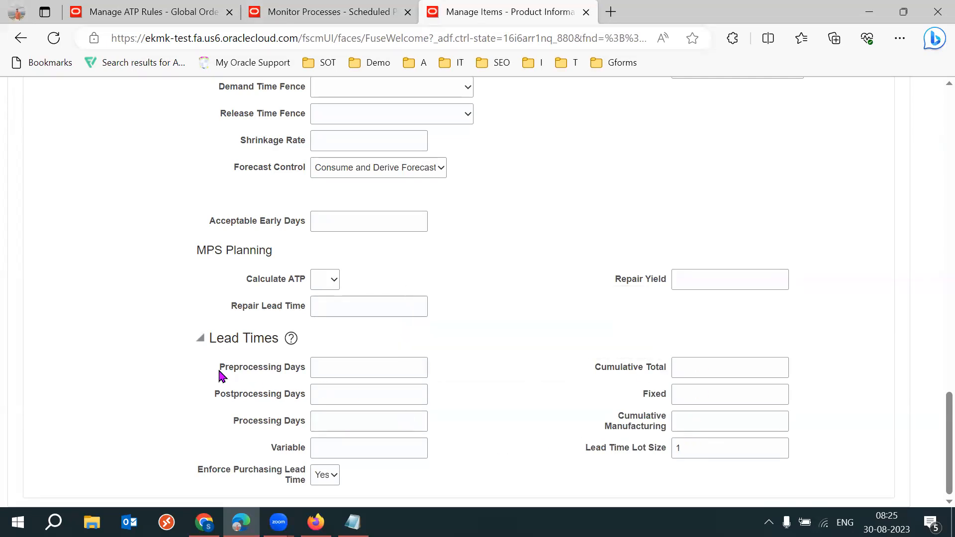
Set the item's Cumulative Total lead time to 5
left_click_drag(219, 369, 288, 370)
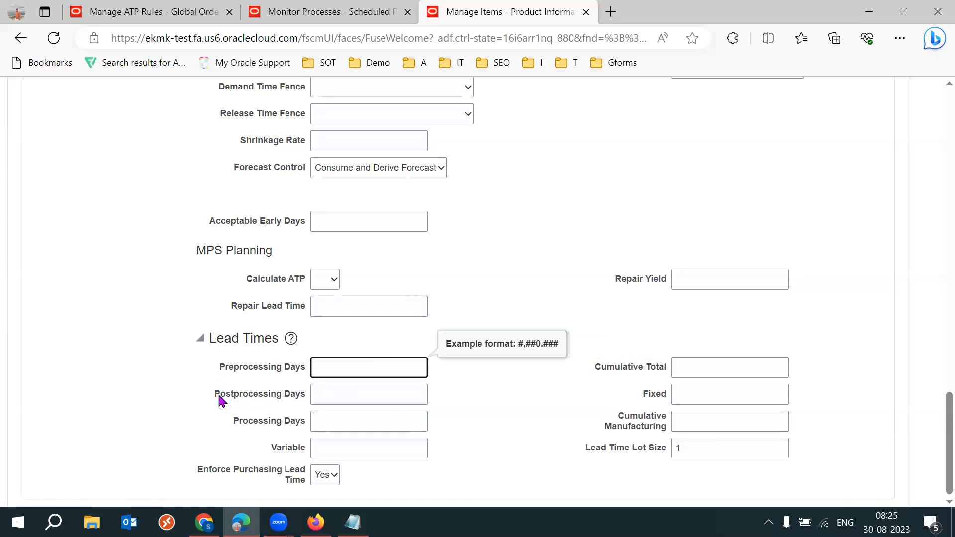
left_click_drag(239, 422, 314, 419)
left_click(501, 420)
left_click(398, 422)
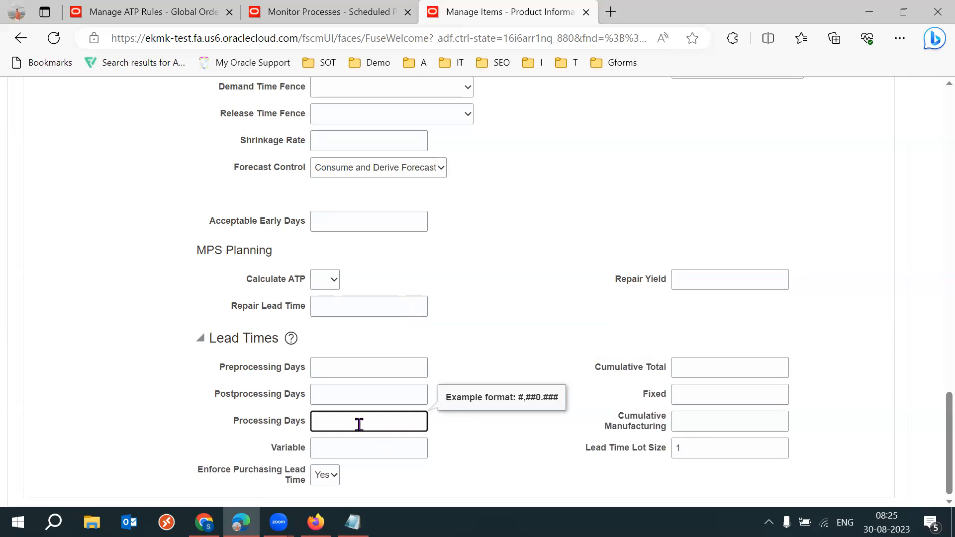
left_click(470, 443)
left_click_drag(592, 366, 654, 367)
left_click(722, 368)
type("5")
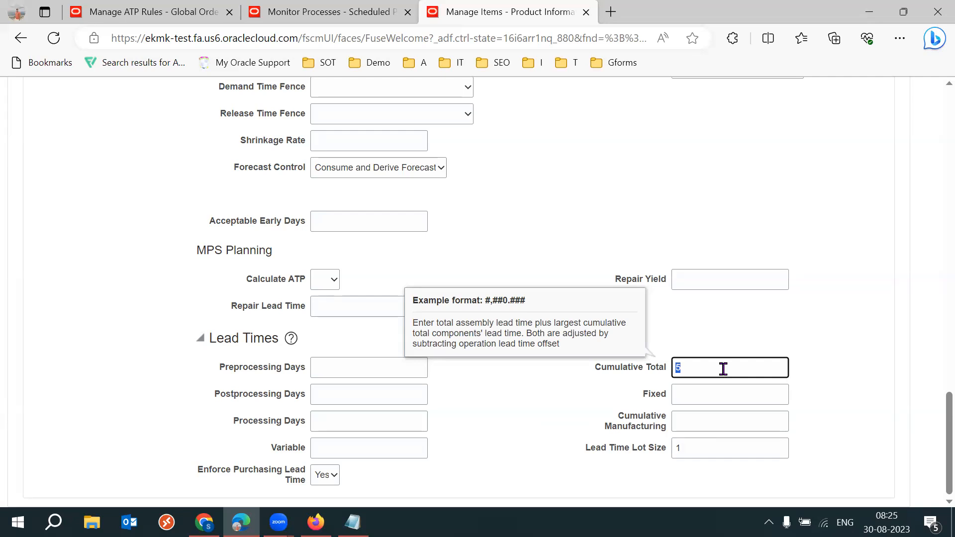
Compare the item's cumulative lead time fields with the guide's lead time diagram and the assembly and component lead times noted in Notepad
left_click_drag(619, 417, 674, 422)
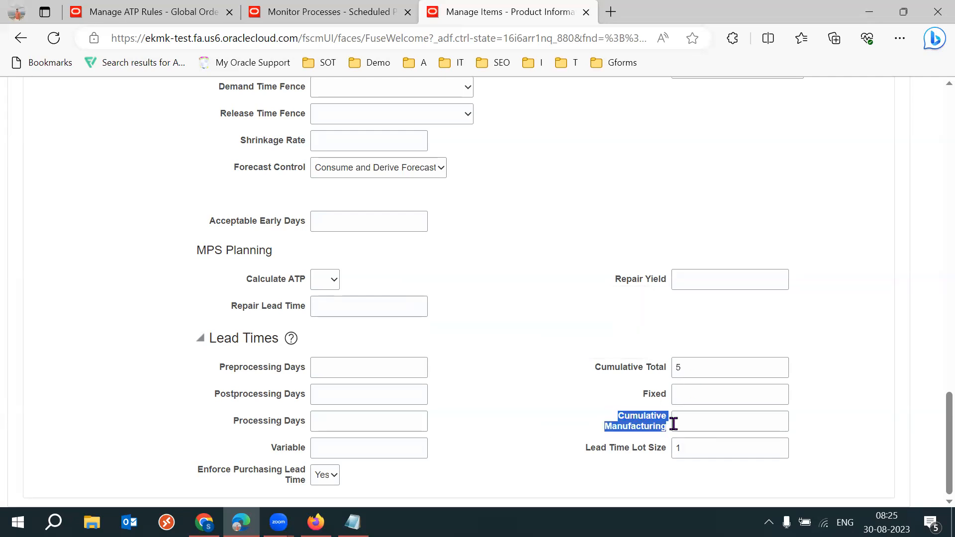
left_click_drag(617, 367, 655, 371)
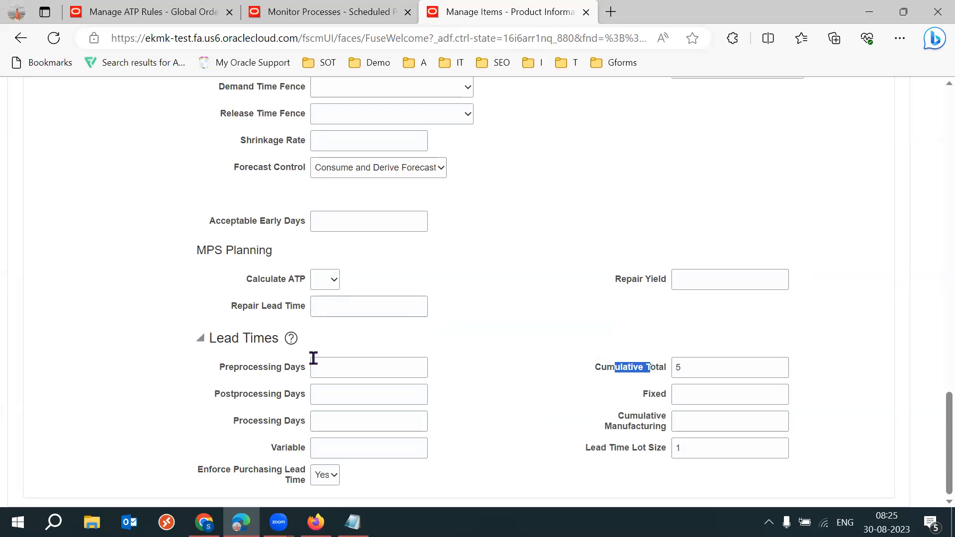
triple_click(625, 370)
left_click(551, 371)
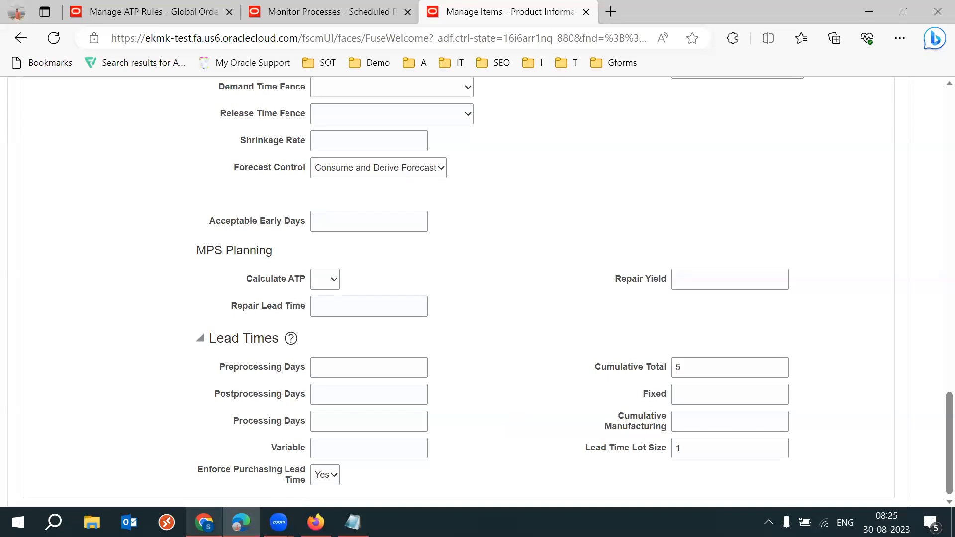
left_click(204, 522)
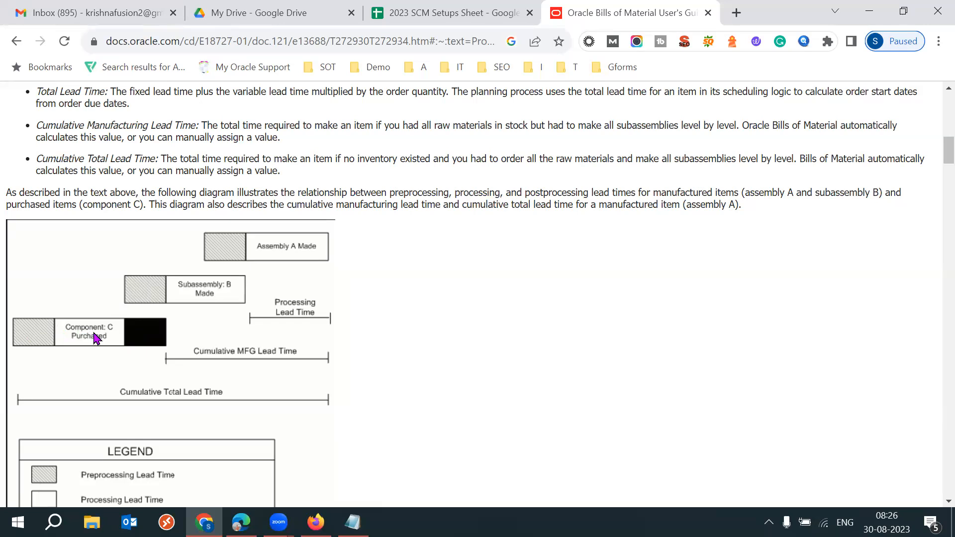
left_click(352, 522)
left_click(131, 354)
left_click_drag(91, 336, 110, 336)
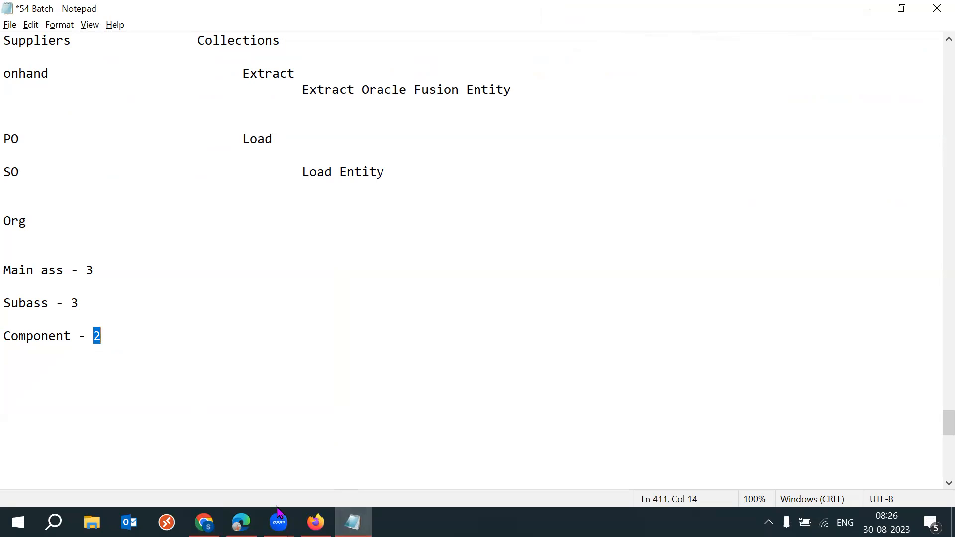
left_click(203, 522)
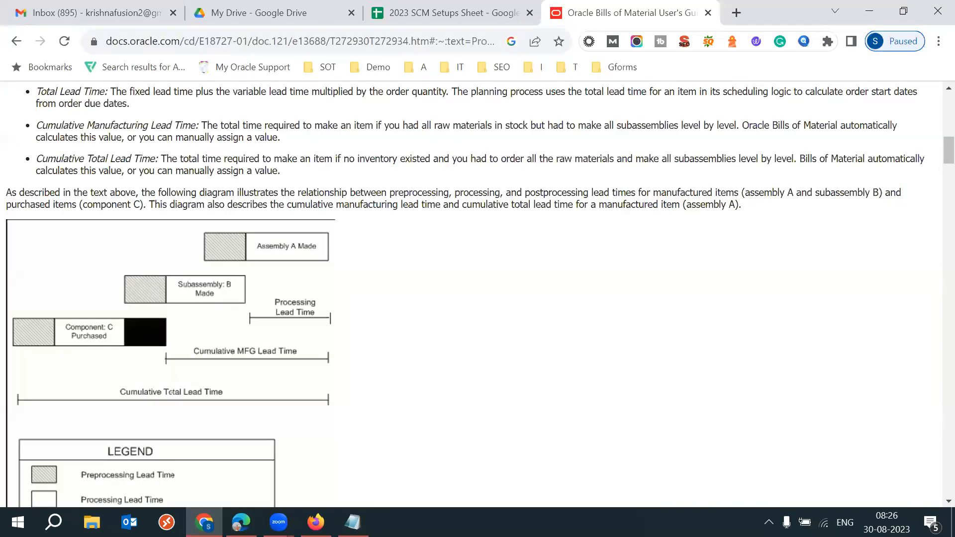
left_click(353, 522)
left_click_drag(118, 338, 94, 336)
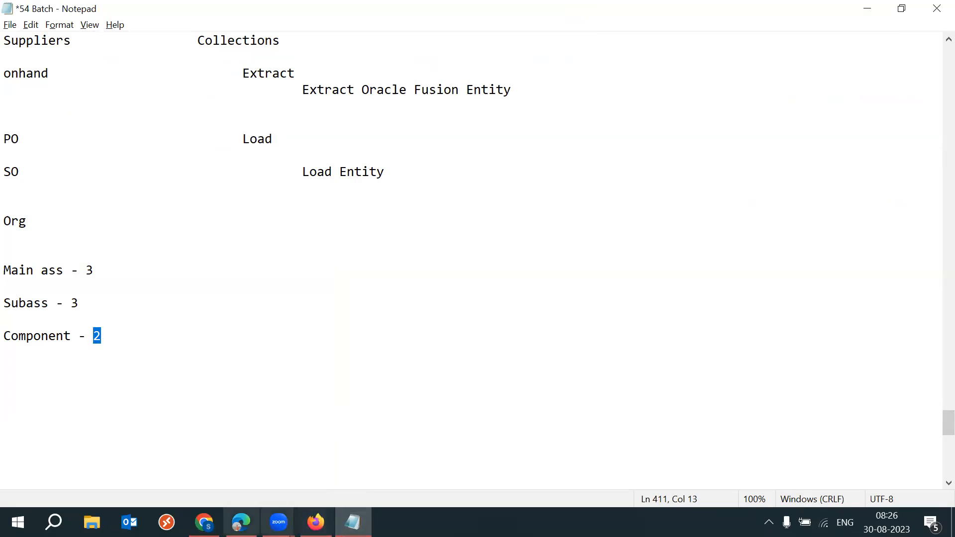
left_click(204, 522)
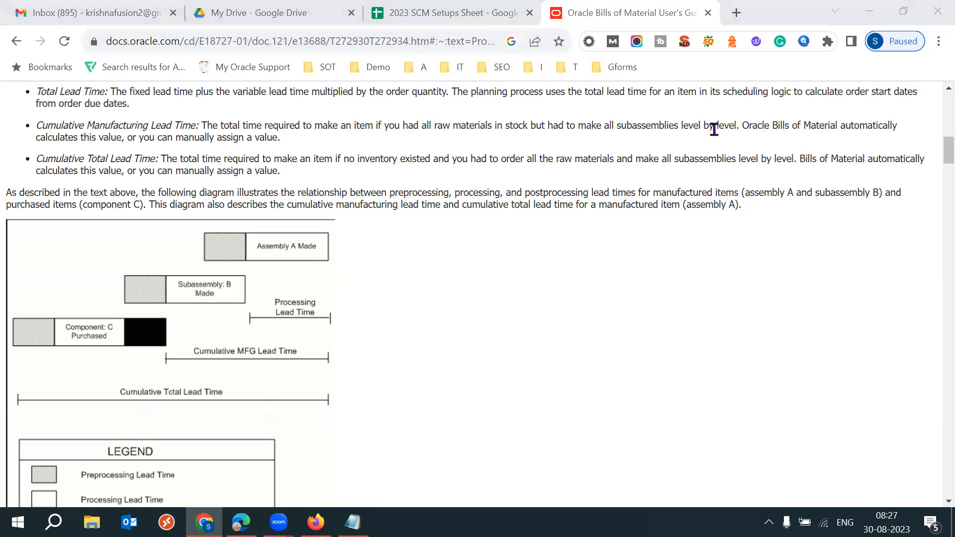
left_click(588, 311)
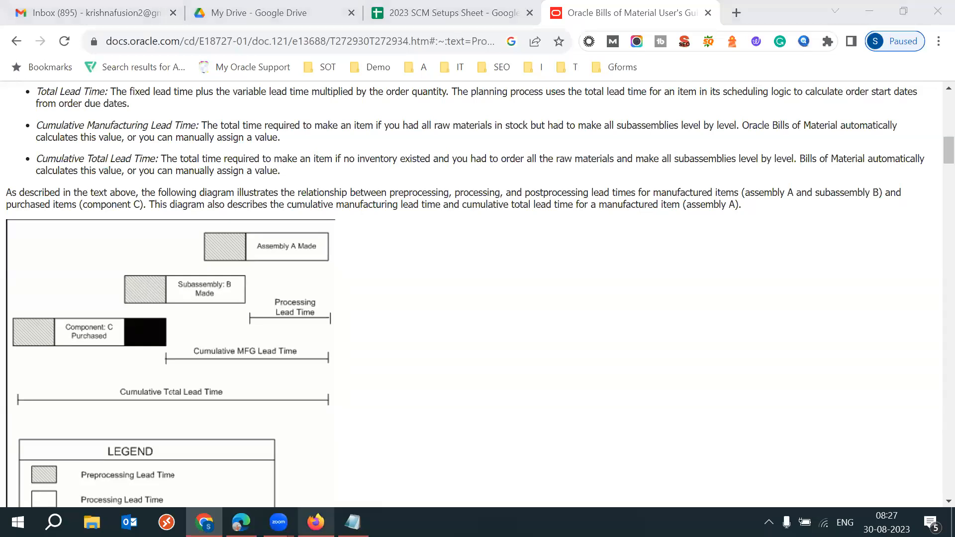
Switch back to Oracle Fusion in Edge and set the 53K 5 Days ATP rule's Promising Mode to Infinite availability based
mouse_move(316, 521)
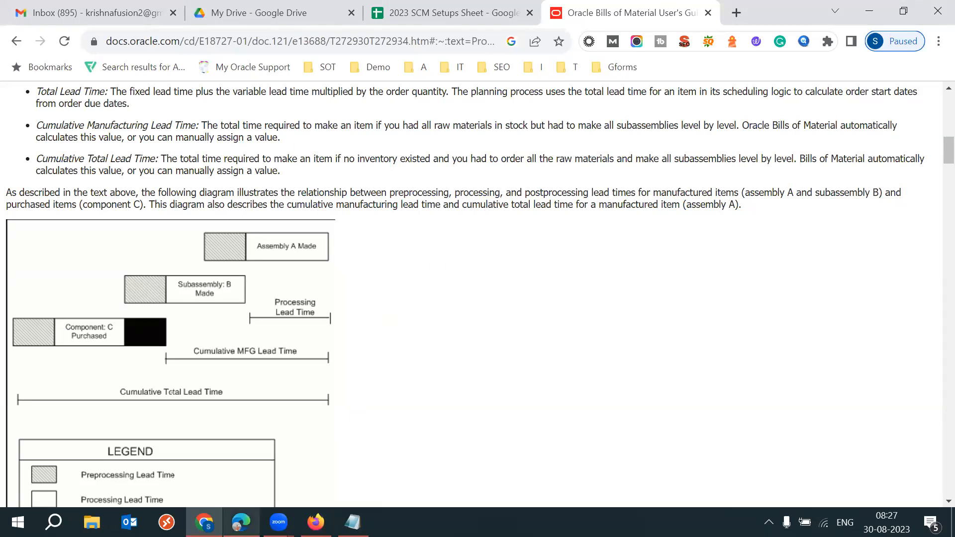
mouse_move(240, 523)
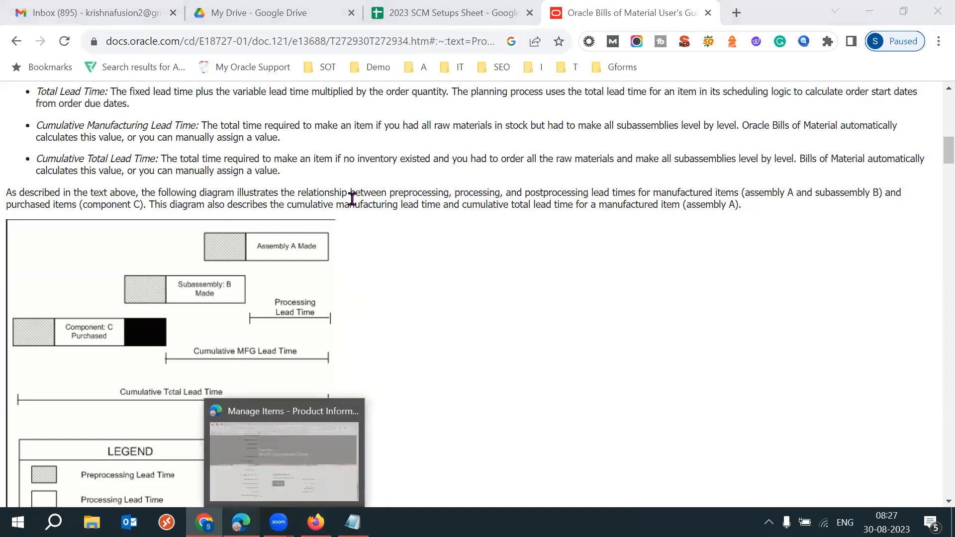
key("alt+Tab")
scroll(935, 307, "up", 1)
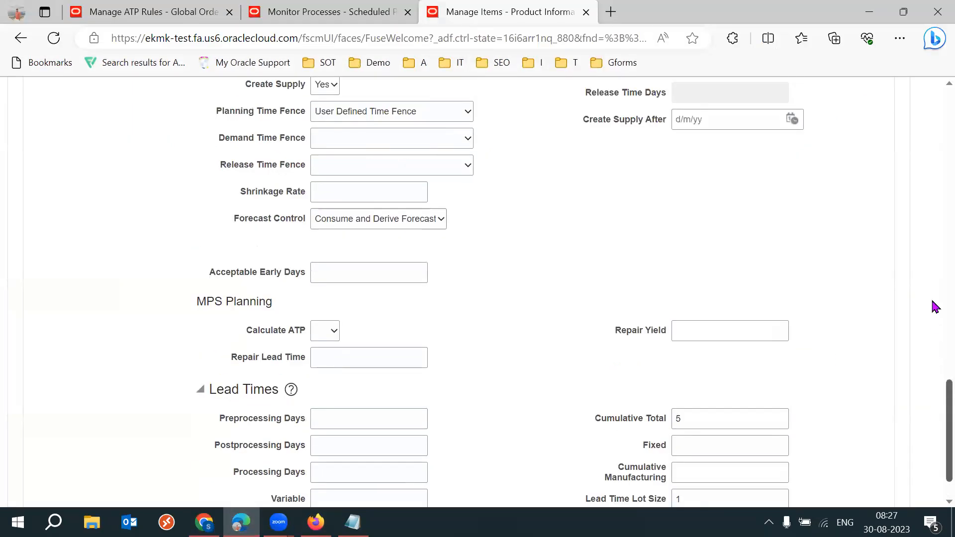
scroll(935, 307, "up", 20)
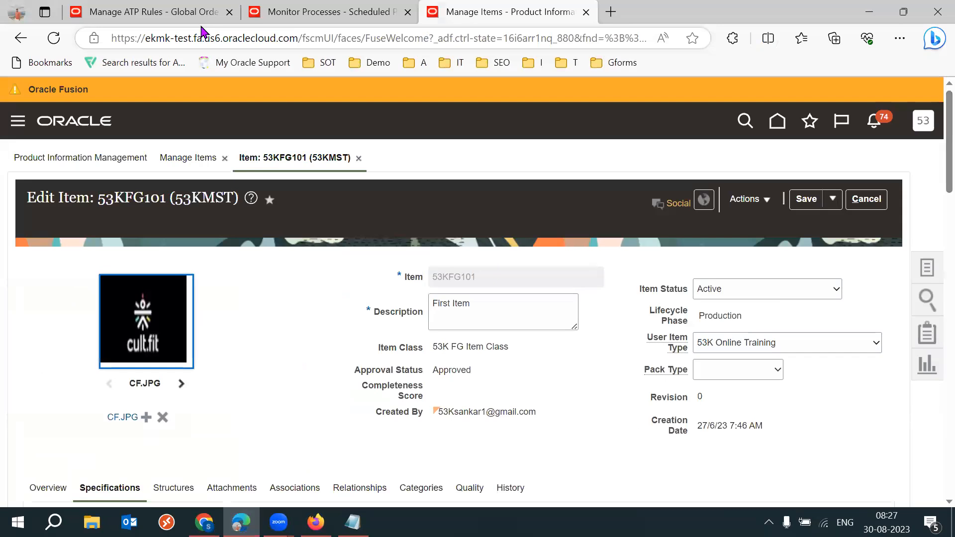
left_click(202, 19)
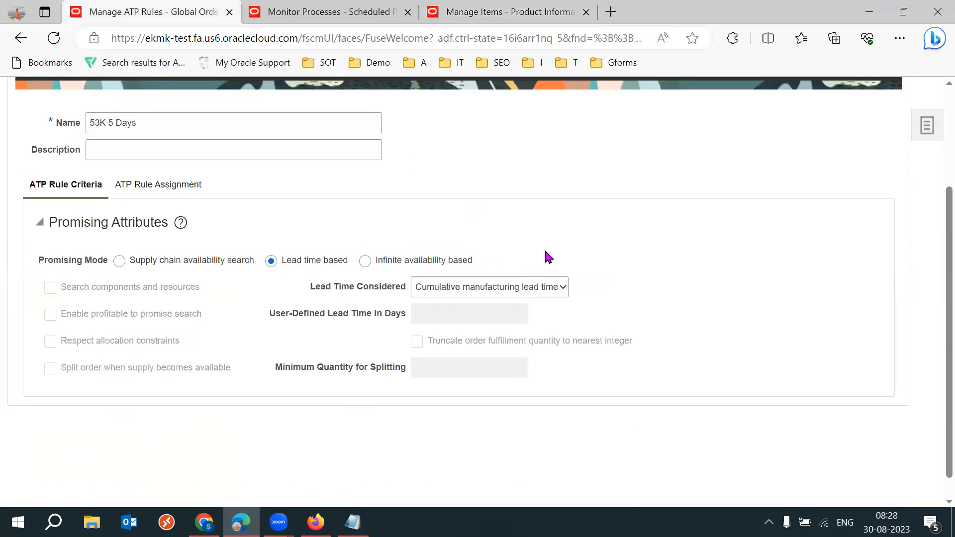
left_click(365, 261)
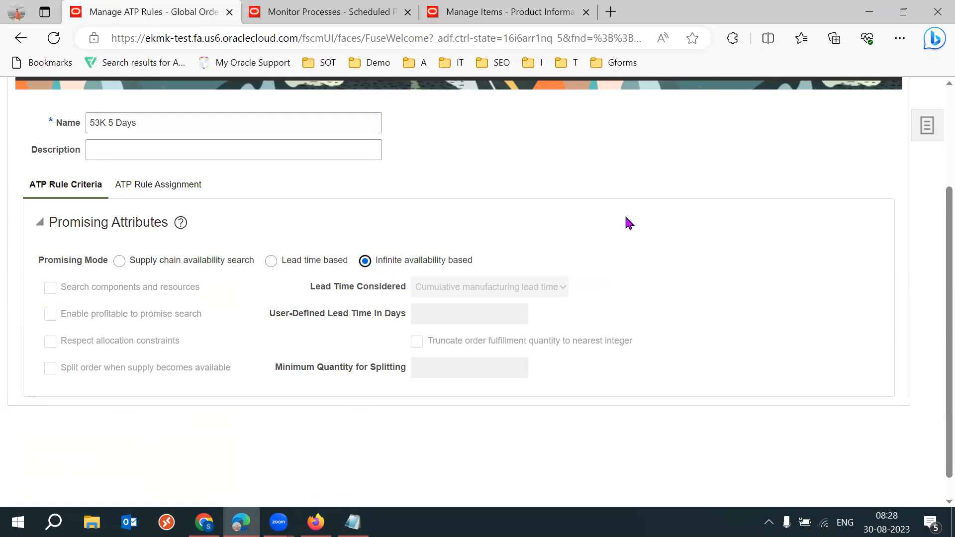
left_click_drag(493, 261, 378, 267)
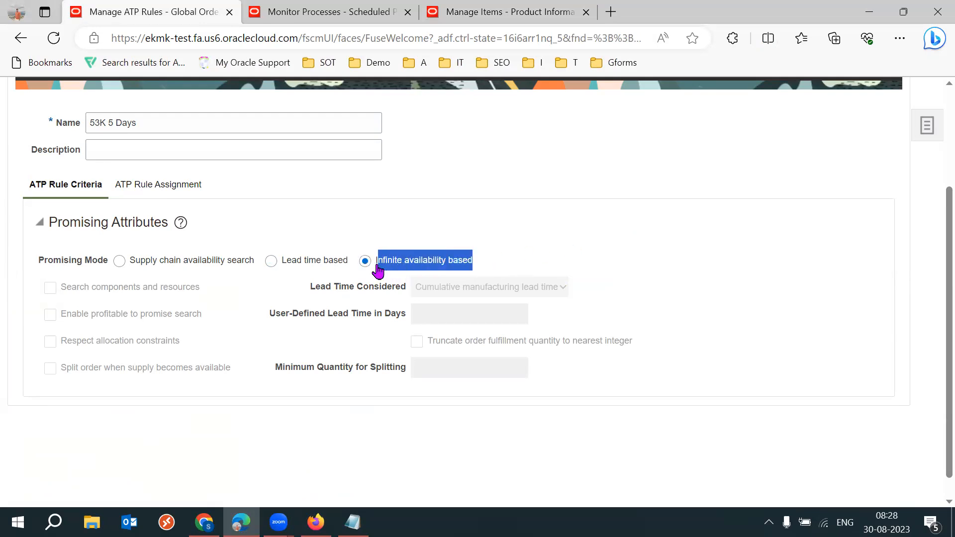
left_click(479, 258)
left_click_drag(479, 262, 379, 262)
left_click(666, 288)
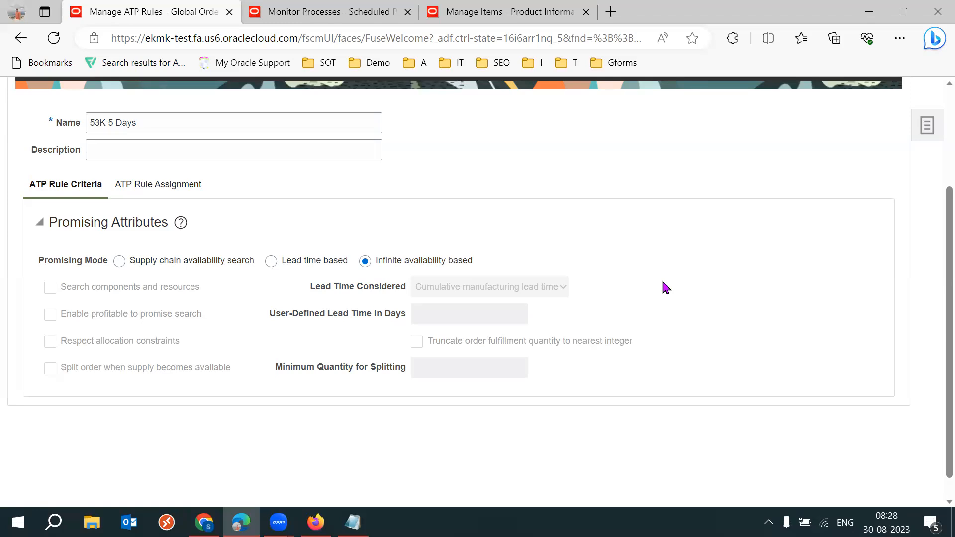
Review the Infinite availability based promising mode of the 53K 5 Days rule and the item in its rule assignment
left_click_drag(382, 260, 473, 260)
left_click(626, 287)
left_click(130, 188)
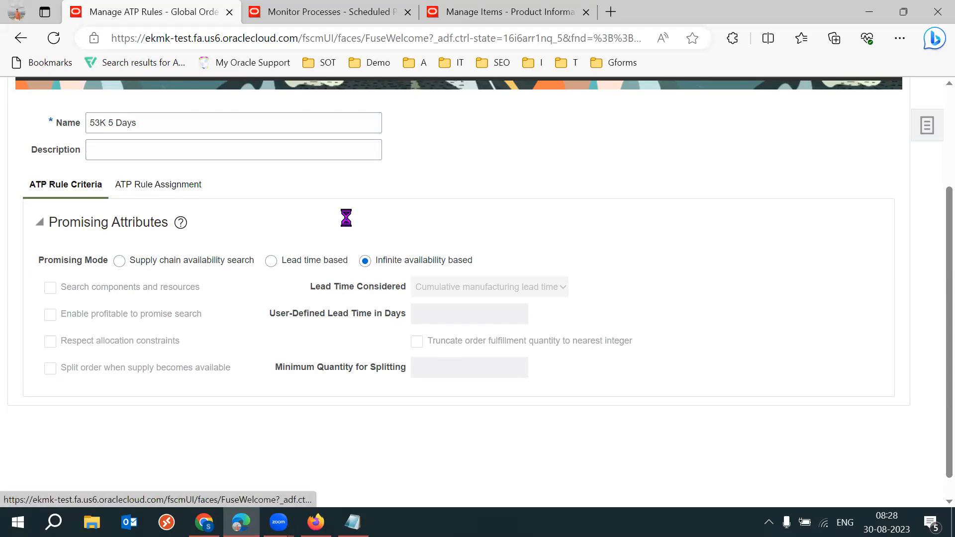
left_click(277, 307)
double_click(277, 307)
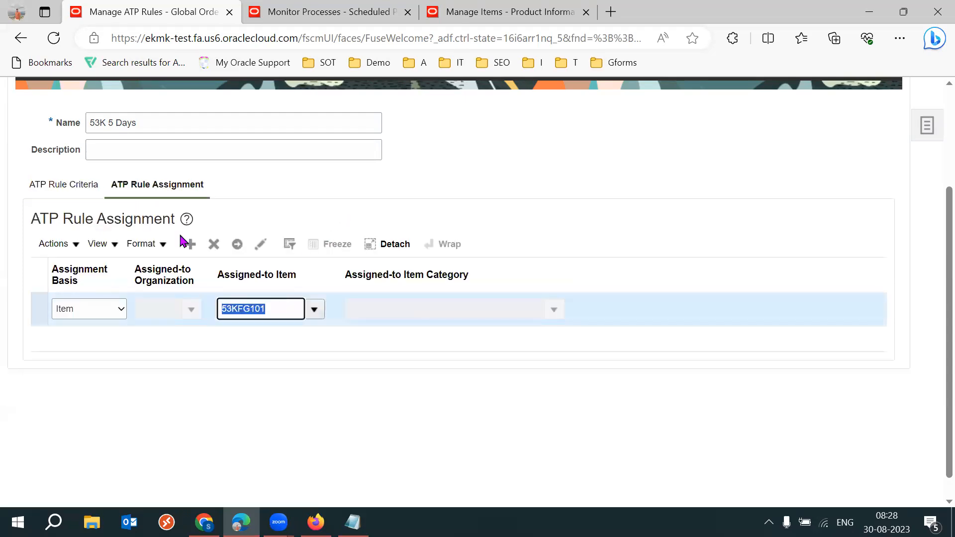
left_click(77, 186)
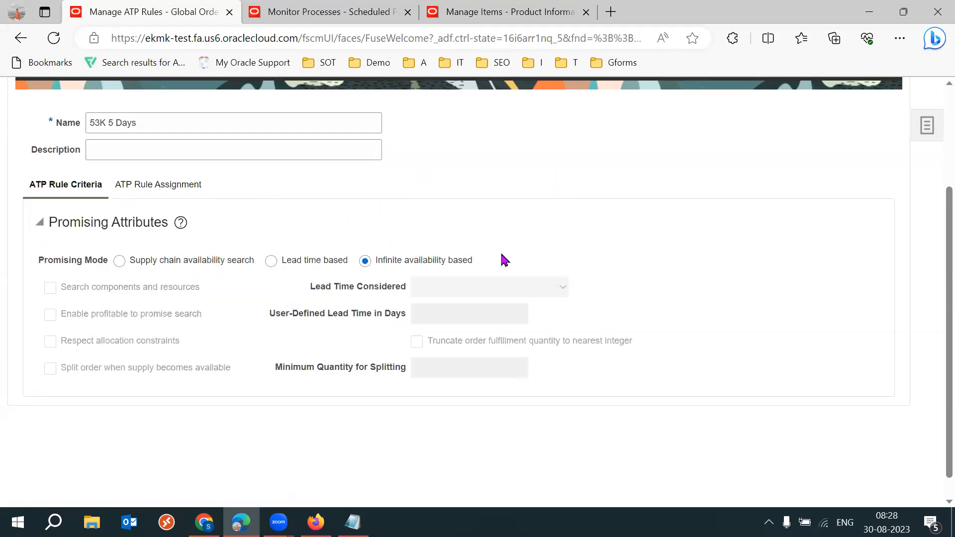
left_click_drag(434, 267, 421, 262)
left_click(621, 267)
left_click_drag(416, 264, 650, 264)
left_click(651, 264)
Set the rule's Promising Mode to Supply chain availability search and include Fulfillment lines and Dependent work order demands as demand types
left_click(120, 261)
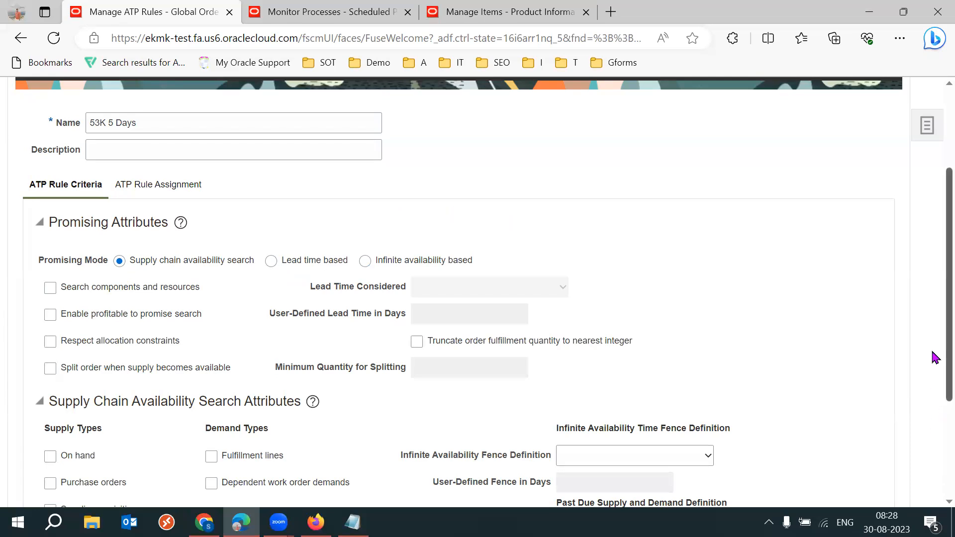
scroll(933, 368, "down", 2)
scroll(934, 413, "down", 1)
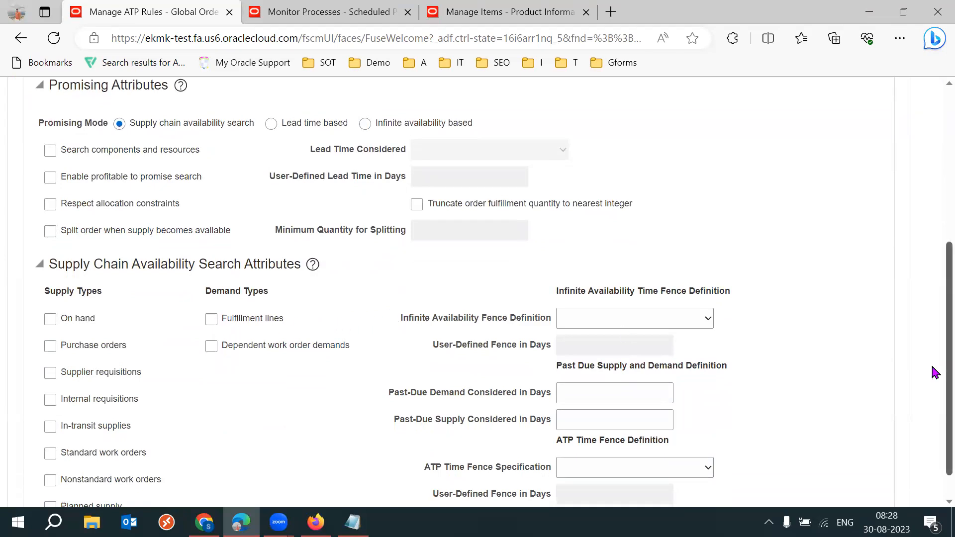
scroll(934, 374, "down", 1)
left_click(211, 309)
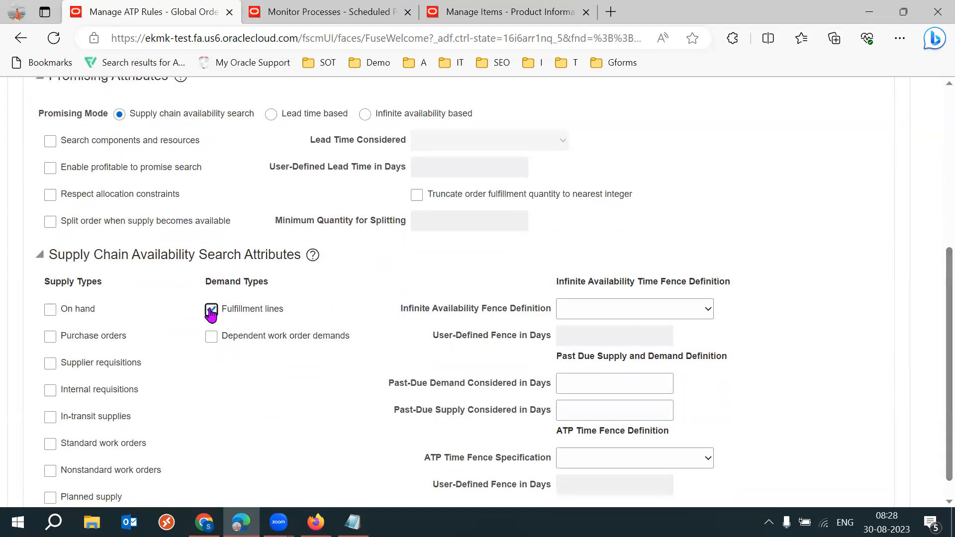
left_click_drag(305, 312, 231, 313)
left_click(325, 403)
left_click(211, 336)
left_click_drag(388, 346, 280, 339)
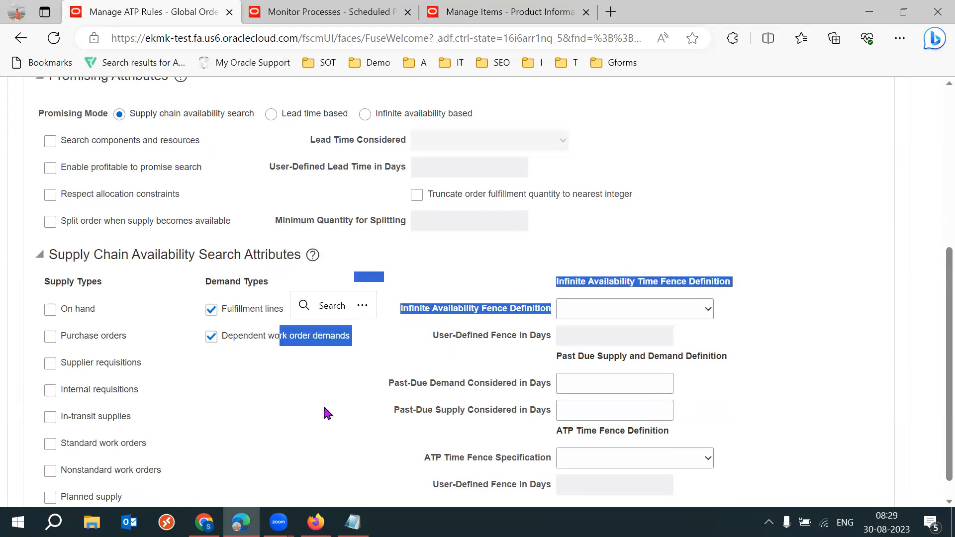
left_click(258, 404)
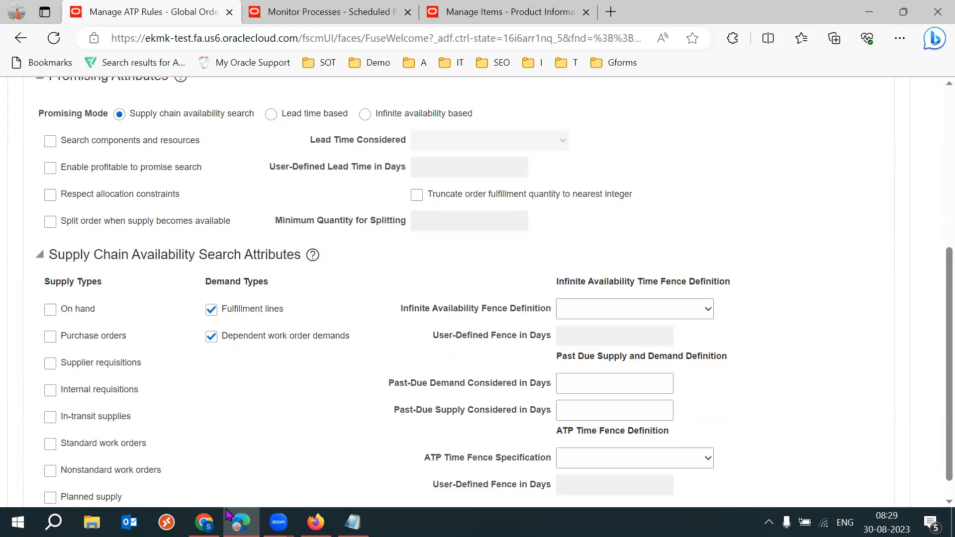
left_click(204, 522)
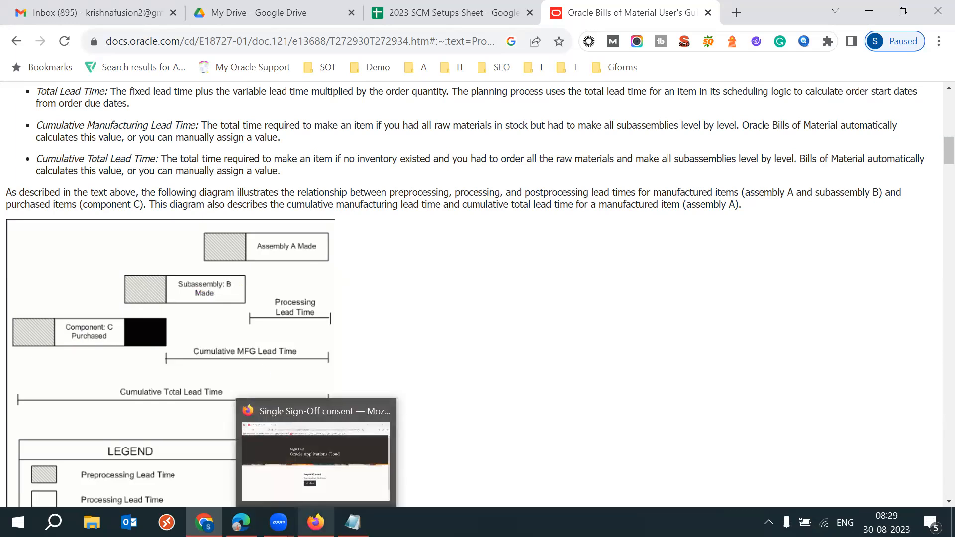
left_click(240, 522)
left_click_drag(368, 339, 243, 306)
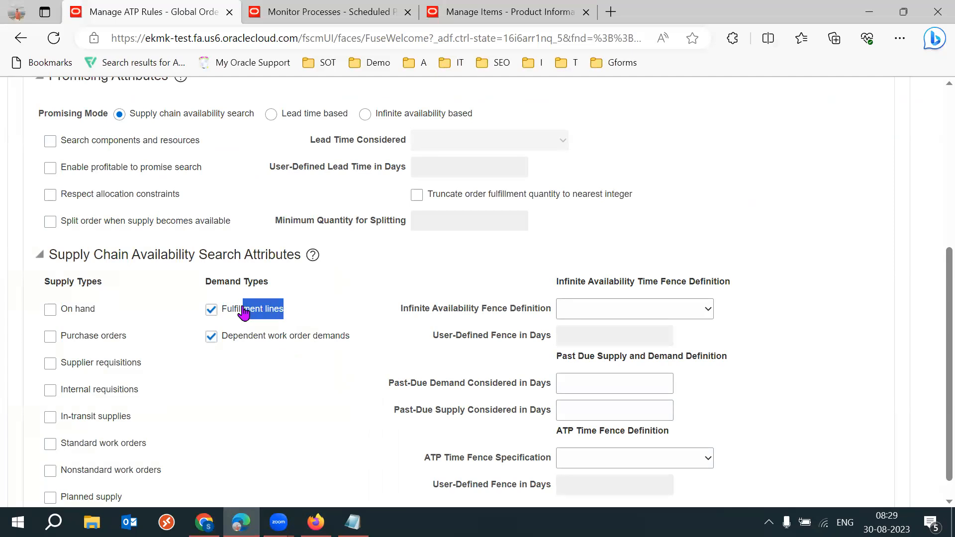
left_click(309, 381)
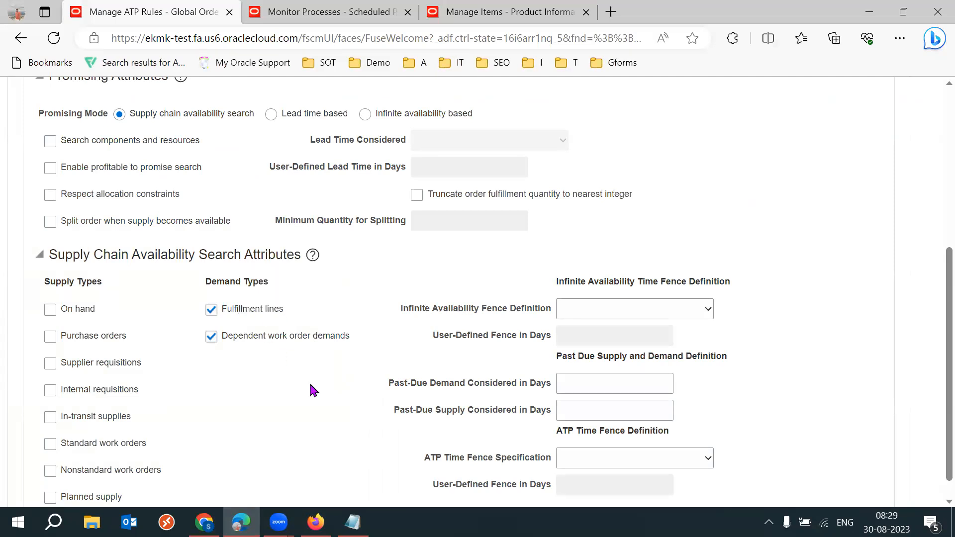
left_click_drag(353, 340, 234, 308)
left_click_drag(357, 371, 251, 309)
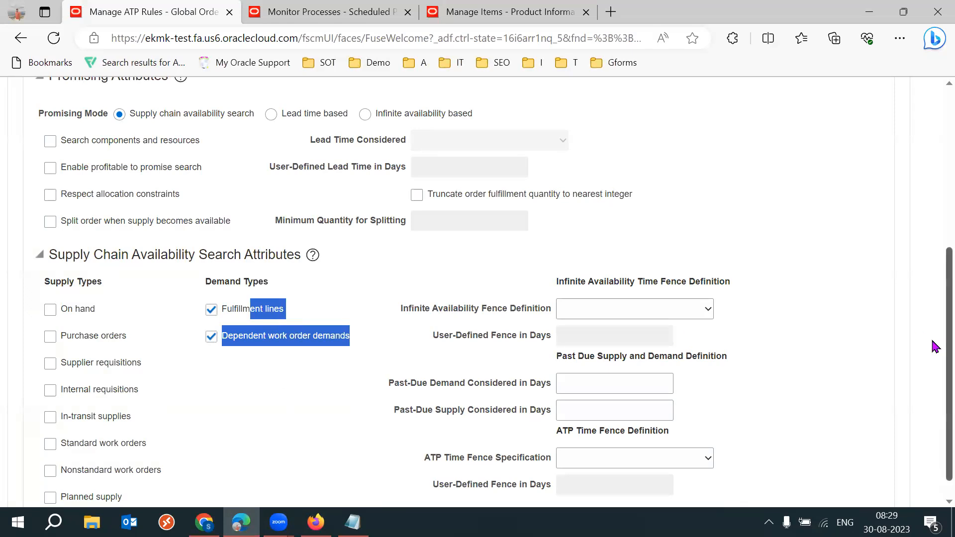
Include On hand, Purchase orders, Standard work orders and Planned supply as the rule's supply types
scroll(935, 388, "down", 1)
left_click(60, 286)
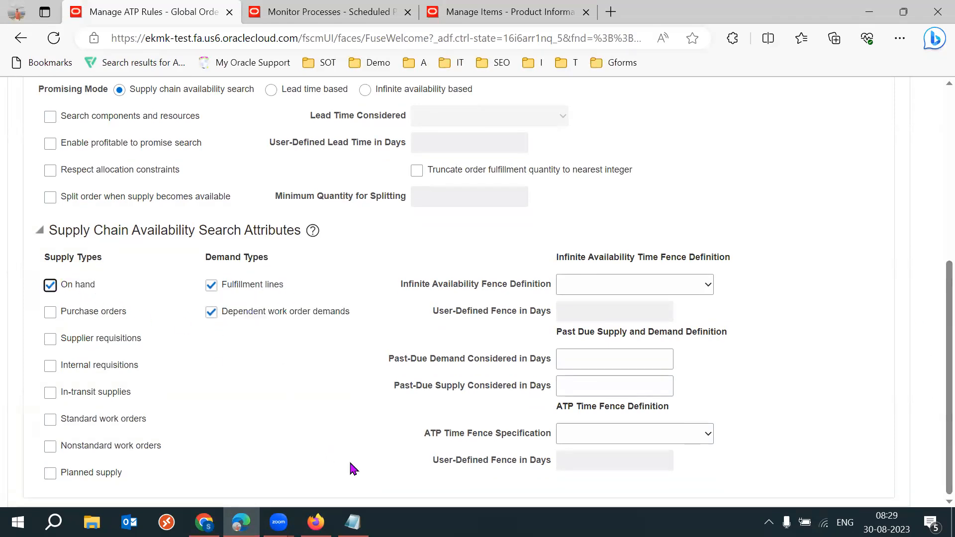
left_click(54, 314)
left_click_drag(160, 418, 89, 420)
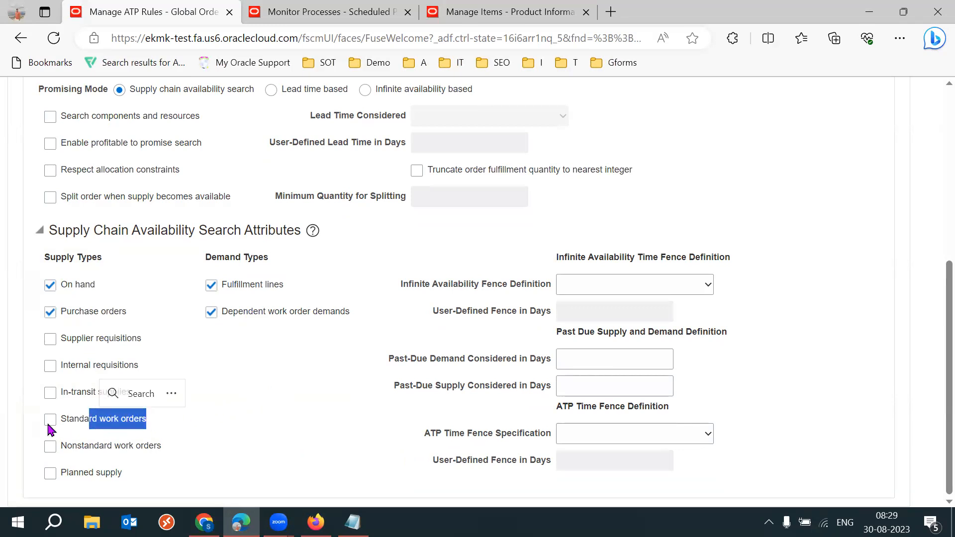
left_click(48, 423)
left_click_drag(176, 425, 67, 419)
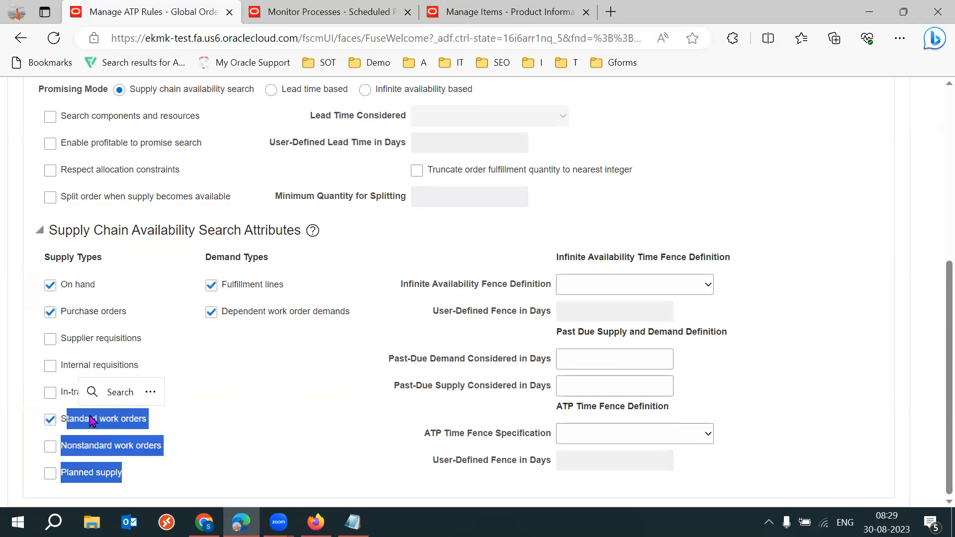
left_click(179, 431)
left_click(50, 473)
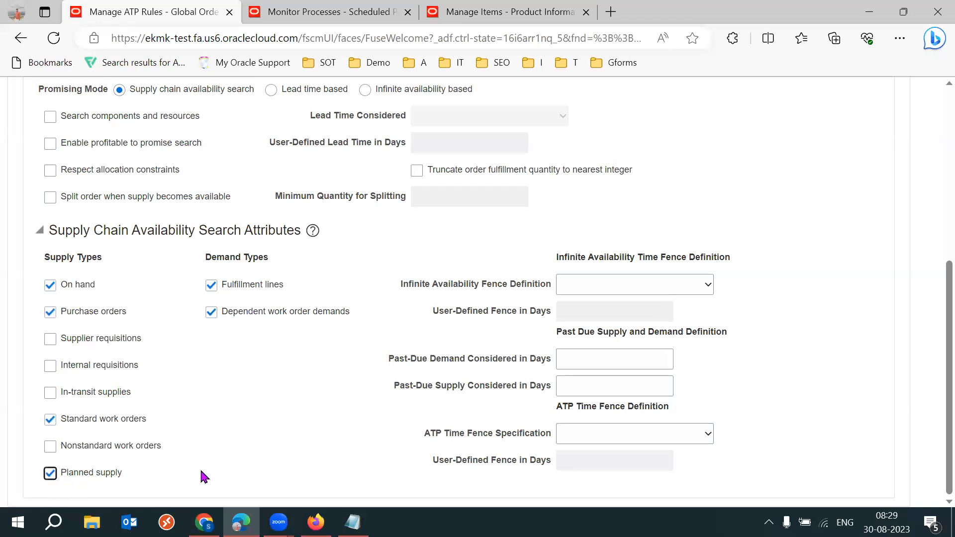
left_click_drag(152, 473, 67, 476)
left_click(258, 476)
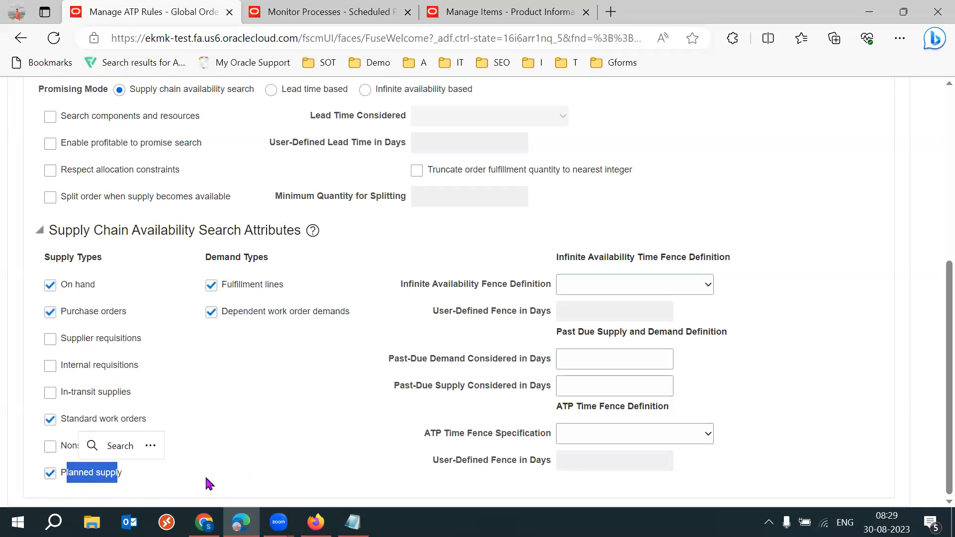
left_click(236, 478)
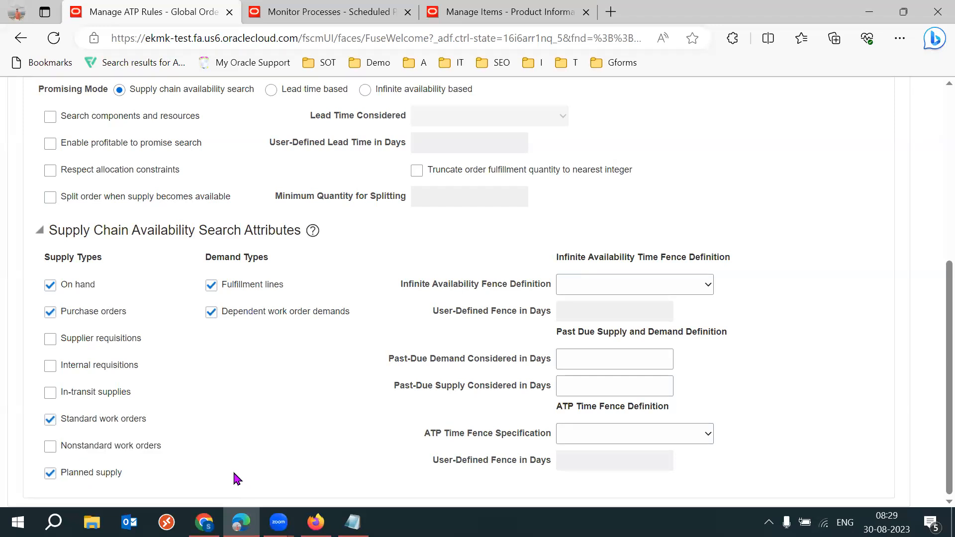
Copy the Planned supply label from the rule and add it as "Planned supply" below the component lead time in Notepad
left_click_drag(124, 477, 67, 478)
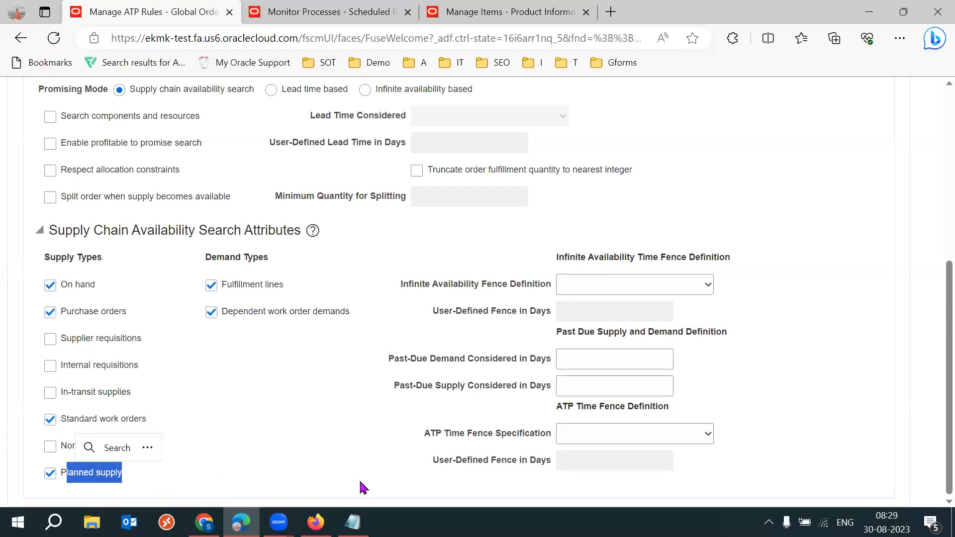
key("ctrl+c")
left_click(352, 523)
left_click(129, 339)
key("Return")
key("Return")
key("Return")
key("ctrl+v")
left_click(6, 387)
type("P")
left_click(136, 389)
Add a demand of 1000 and a supply of 400 under the Planned supply heading, each value below its label
key("Return")
key("Return")
key("Return")
type("Demand")
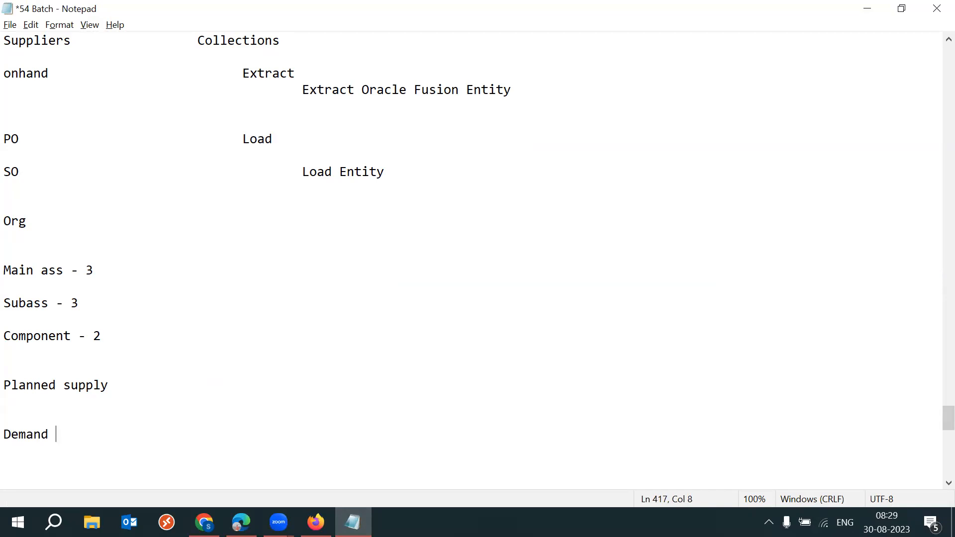
key("Return")
key("Return")
type("1000")
key("Return")
type("Supply")
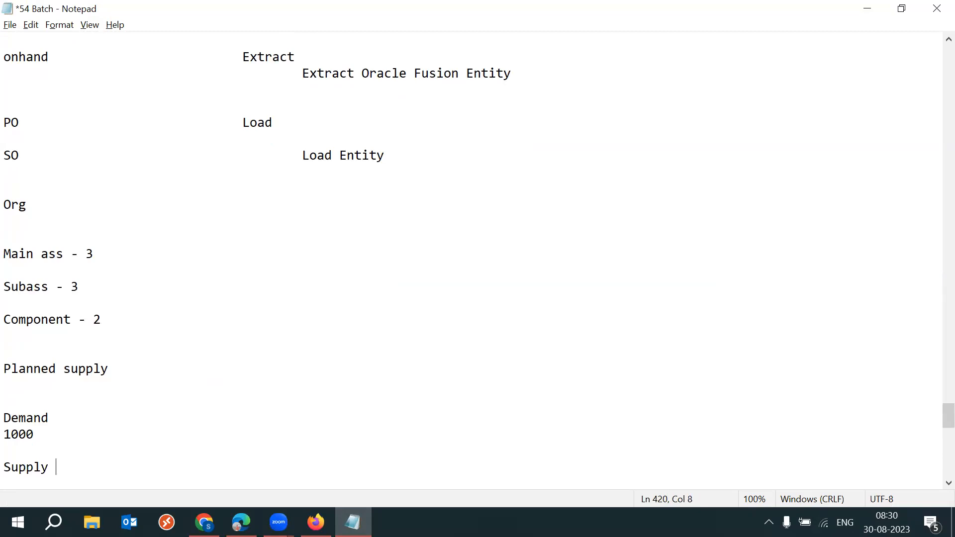
key("Return")
type("400")
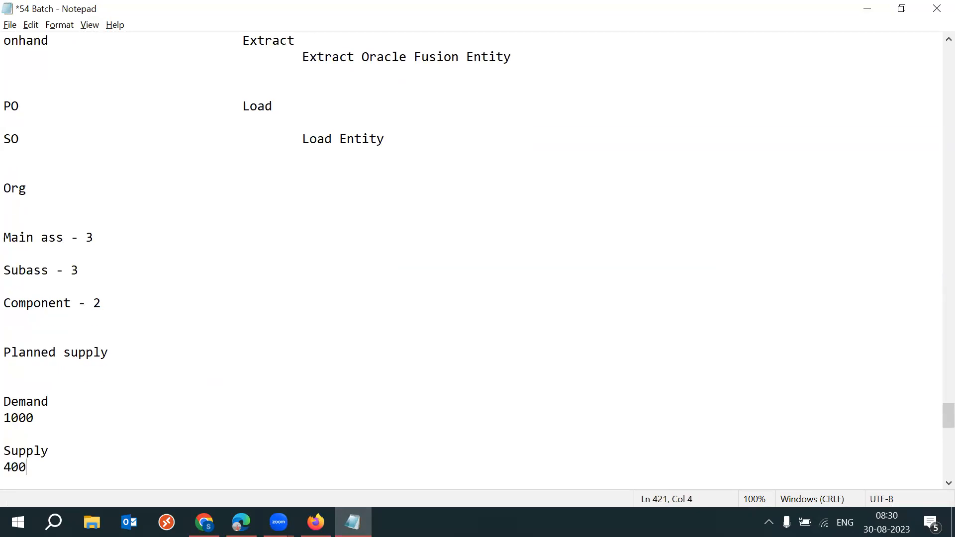
Add the line "Gap : Planned Order" below the supply figure
key("Return")
key("Return")
type("Gap")
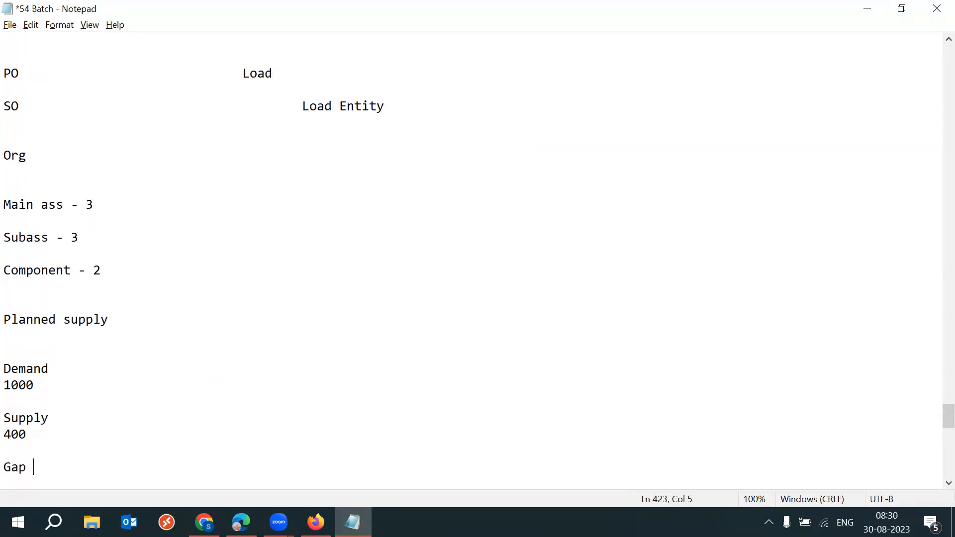
type(" : Planned OOrder")
left_click_drag(49, 466, 150, 466)
left_click(199, 468)
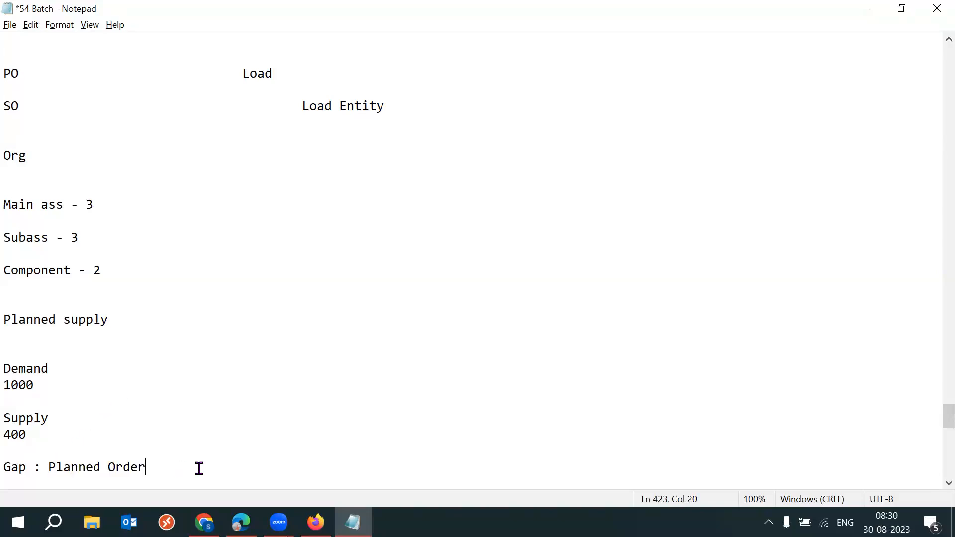
Extend the Gap line with ": 600 -> Release" after Planned Order
scroll(935, 419, "down", 1)
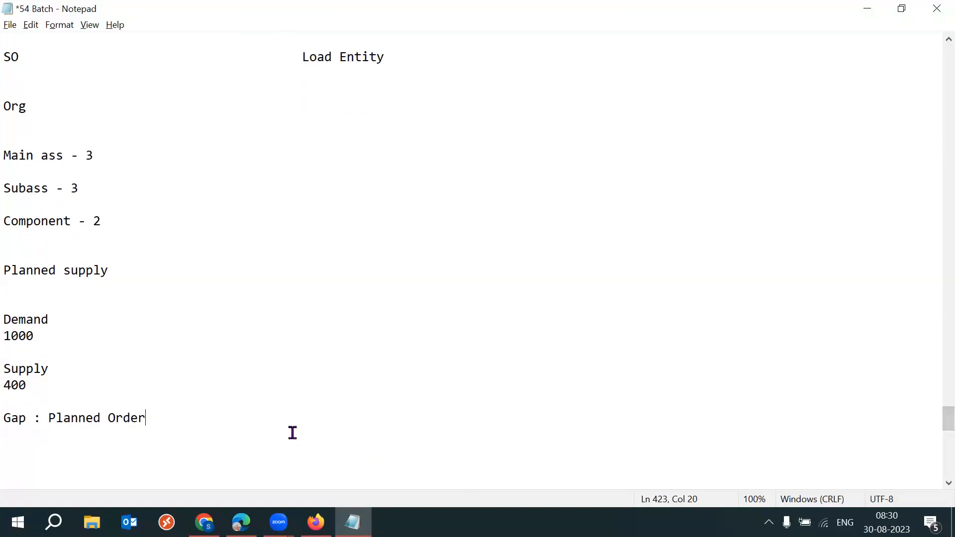
left_click(39, 331)
left_click_drag(39, 331, 4, 321)
left_click_drag(25, 384, 12, 324)
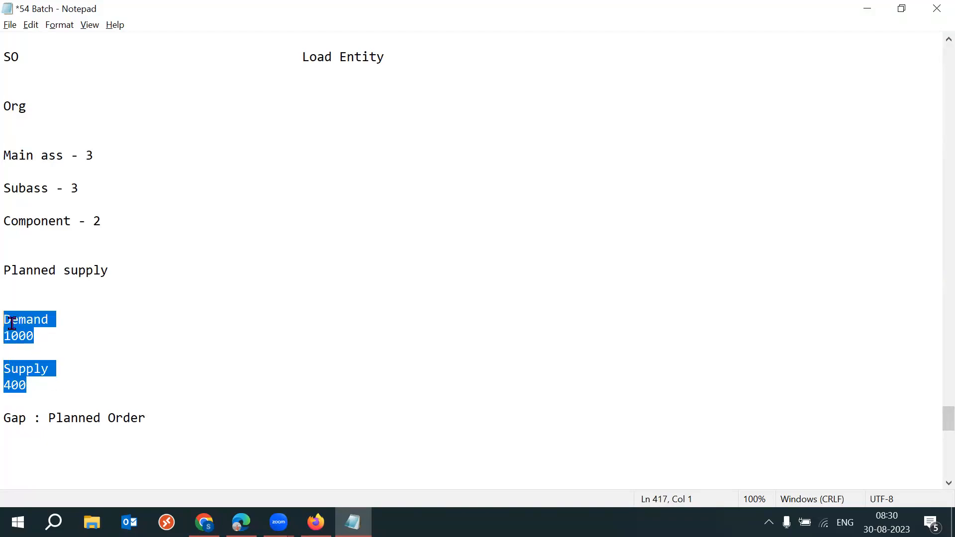
left_click(156, 415)
type(": 600 -> Relase")
key("BackSpace")
key("BackSpace")
key("BackSpace")
type("ease")
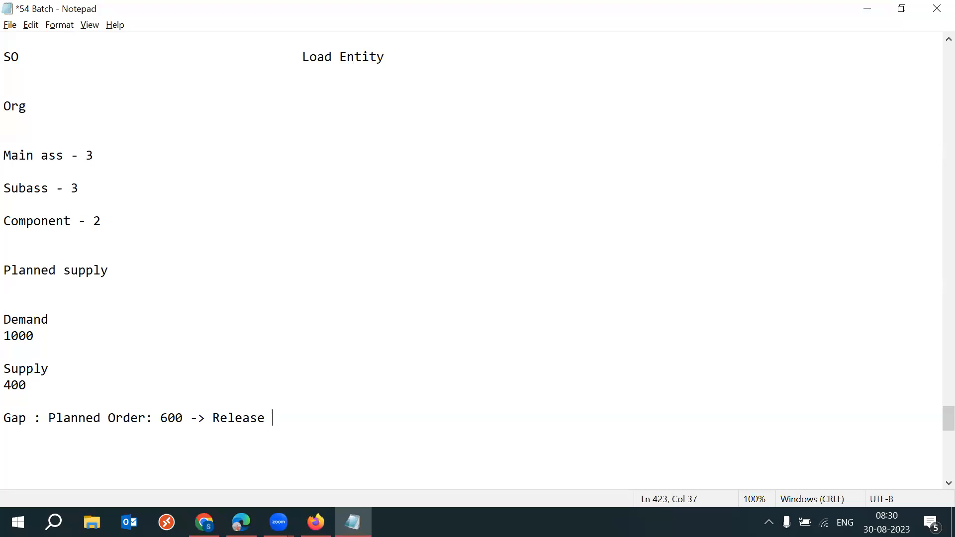
Add "-> PO" after Release and an indented "-> Work Order" on the line beneath it
type(" -> PO")
key("Return")
key("Tab")
key("Tab")
type("-> Work Order")
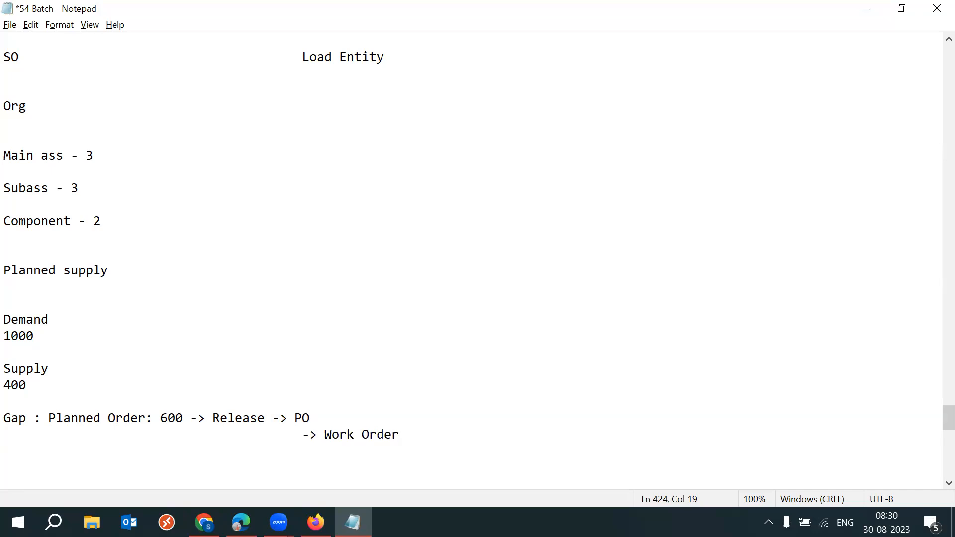
Review the planned supply example, comparing demand and supply with the planned order and its release to a PO or work order
left_click_drag(11, 319, 39, 336)
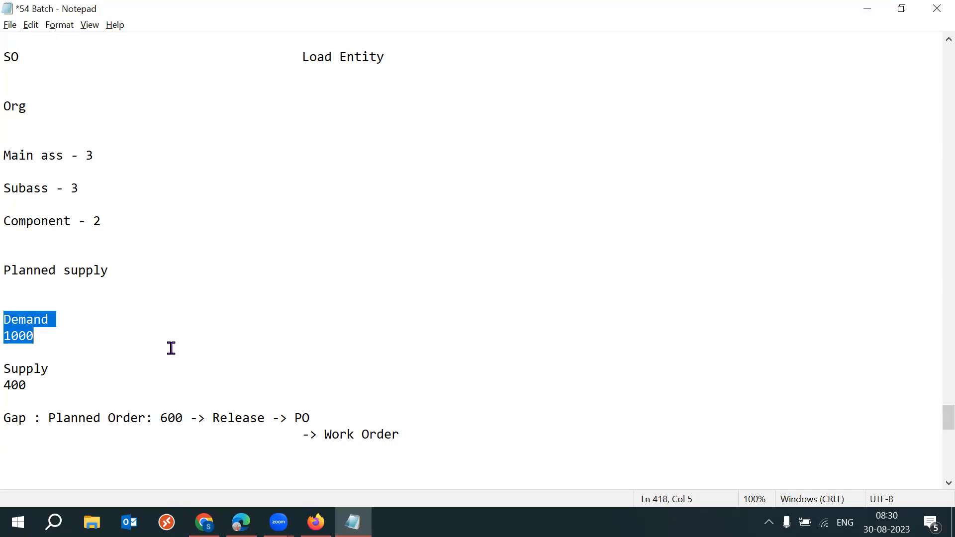
left_click_drag(38, 384, 10, 368)
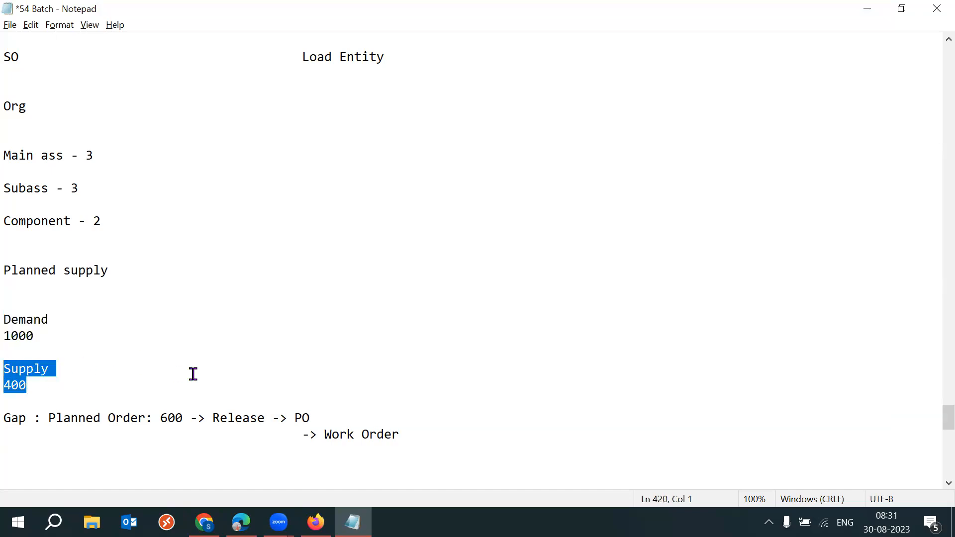
left_click_drag(27, 418, 152, 419)
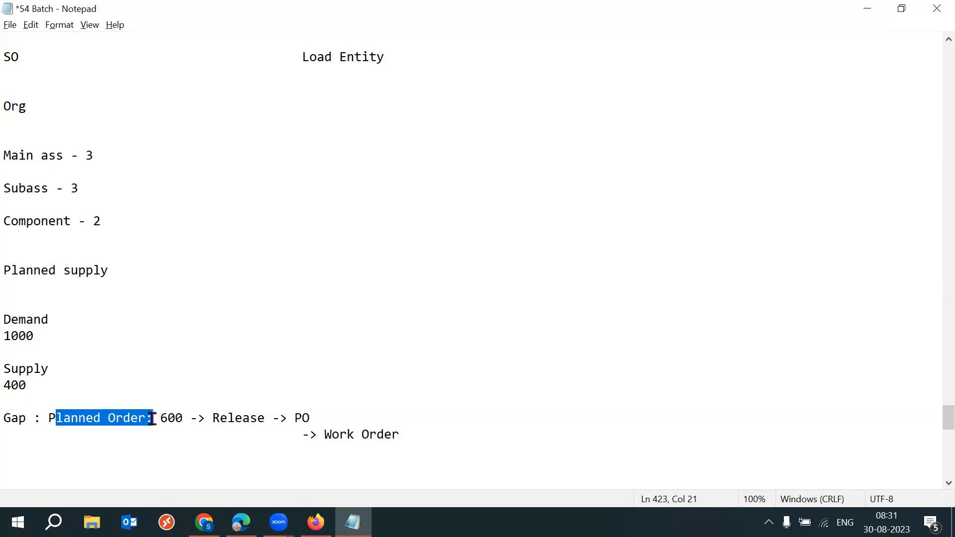
left_click_drag(38, 384, 11, 316)
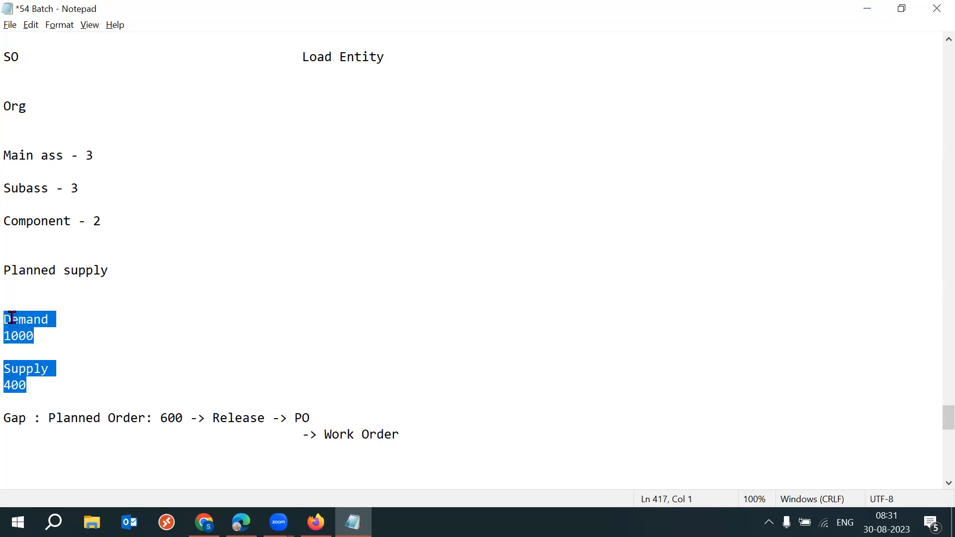
left_click_drag(182, 418, 158, 418)
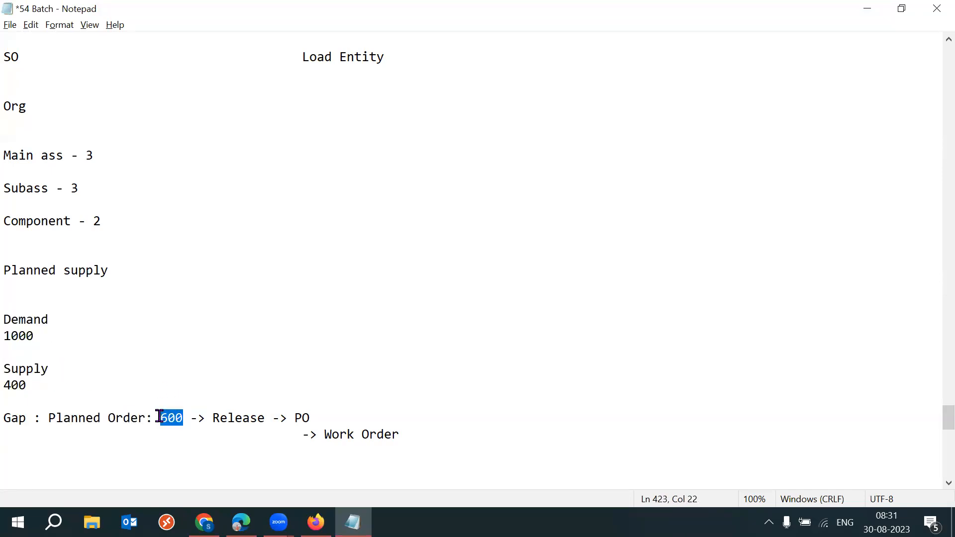
left_click_drag(213, 417, 315, 419)
left_click_drag(399, 434, 322, 435)
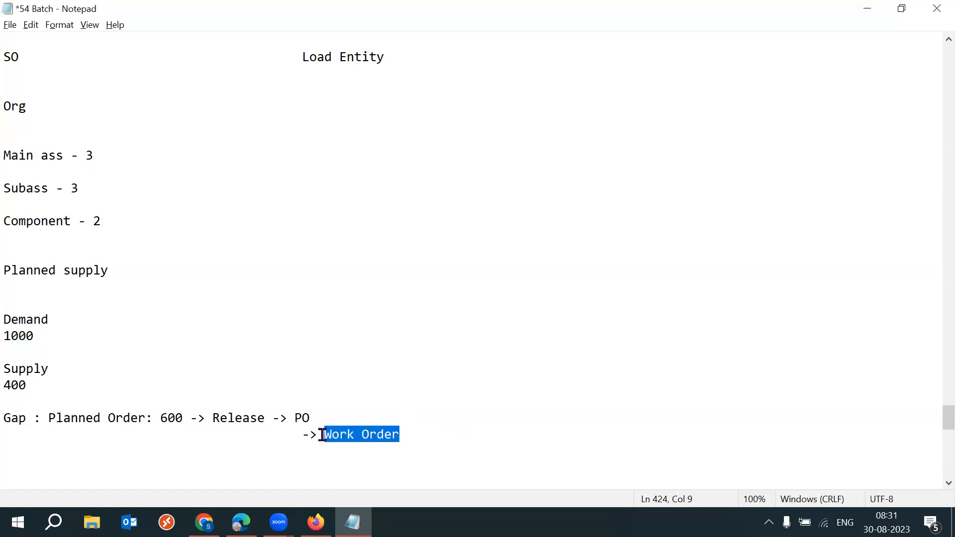
left_click_drag(183, 418, 46, 418)
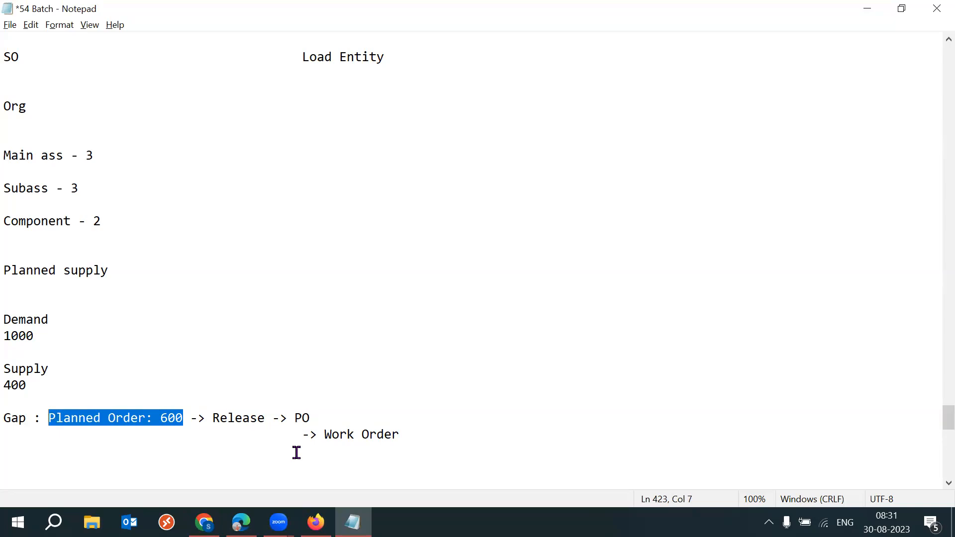
Compare the planned order quantity of 600 in the Notepad notes with the supply types selected for the ATP rule in Edge
left_click(241, 522)
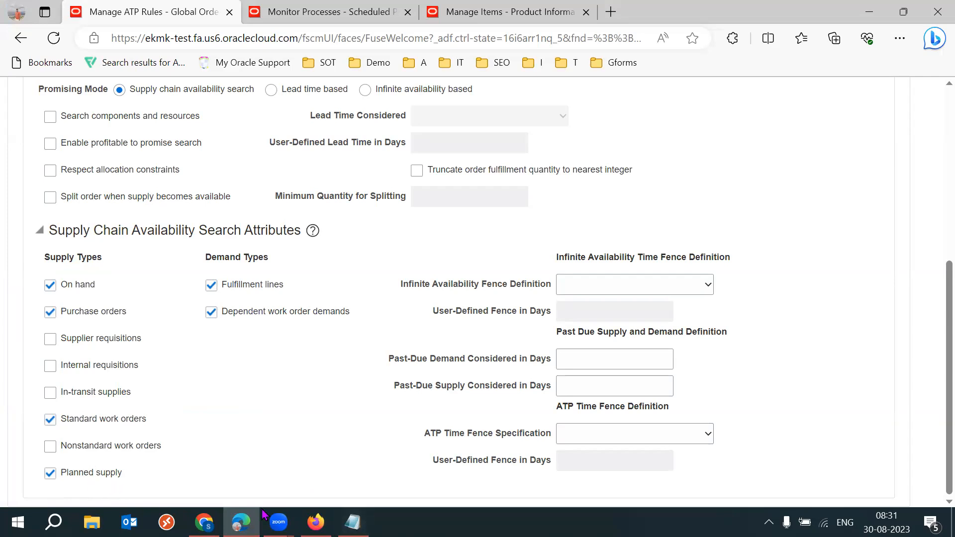
left_click(352, 523)
left_click(154, 419)
left_click_drag(160, 418, 184, 418)
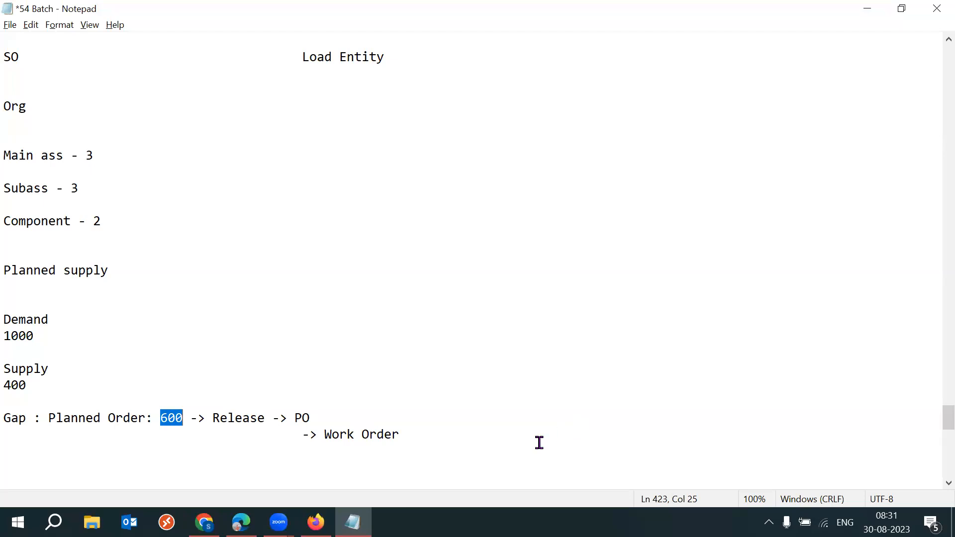
mouse_move(316, 522)
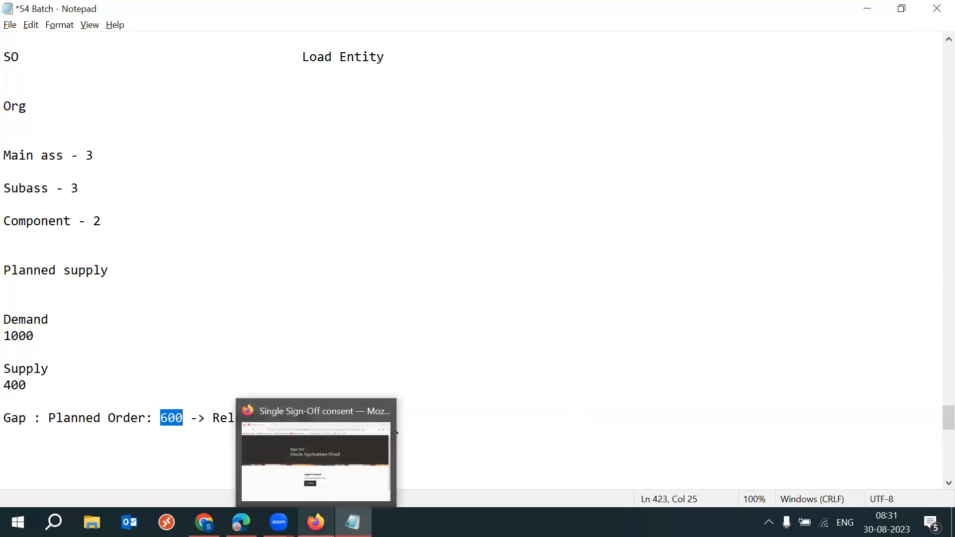
left_click(199, 409)
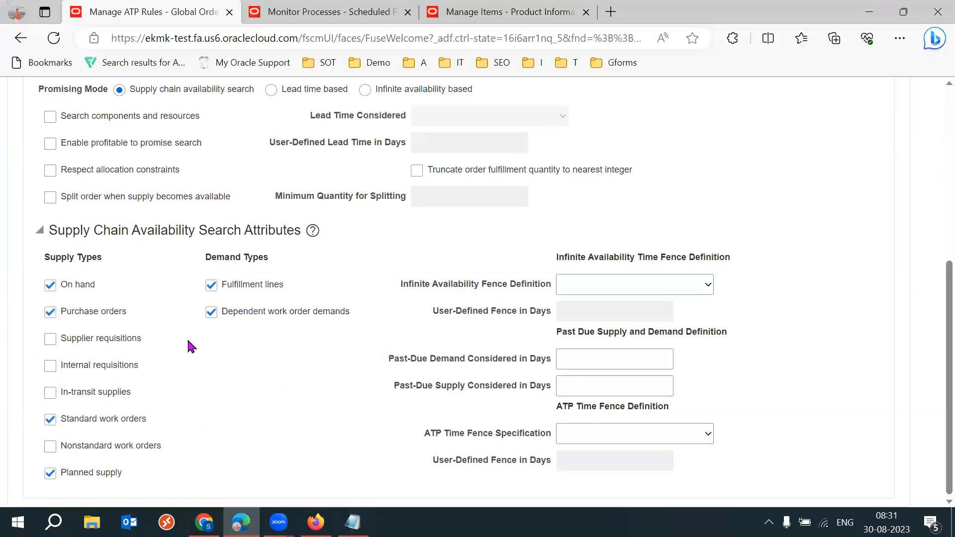
left_click_drag(45, 257, 195, 406)
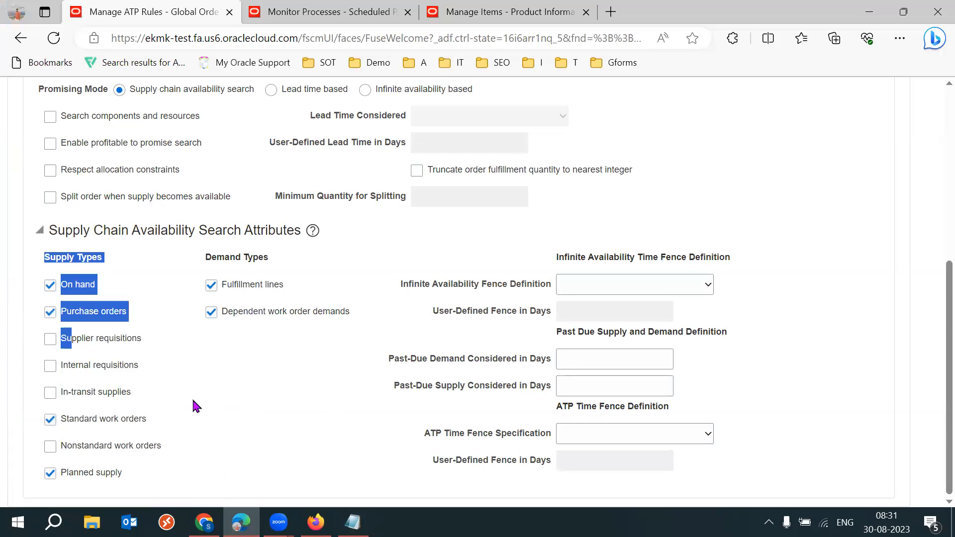
left_click(302, 422)
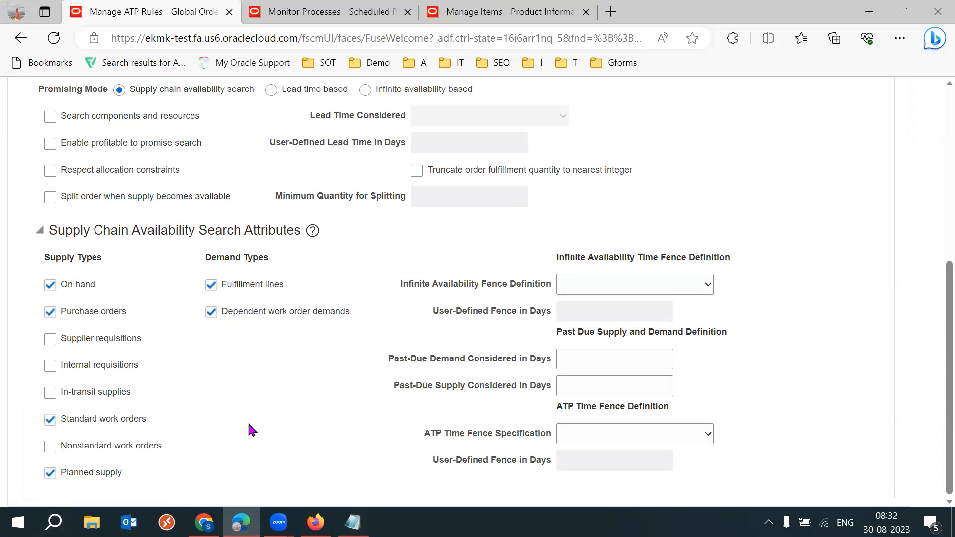
Review the rule's promising mode options, from supply chain availability search to infinite availability based
scroll(392, 209, "up", 2)
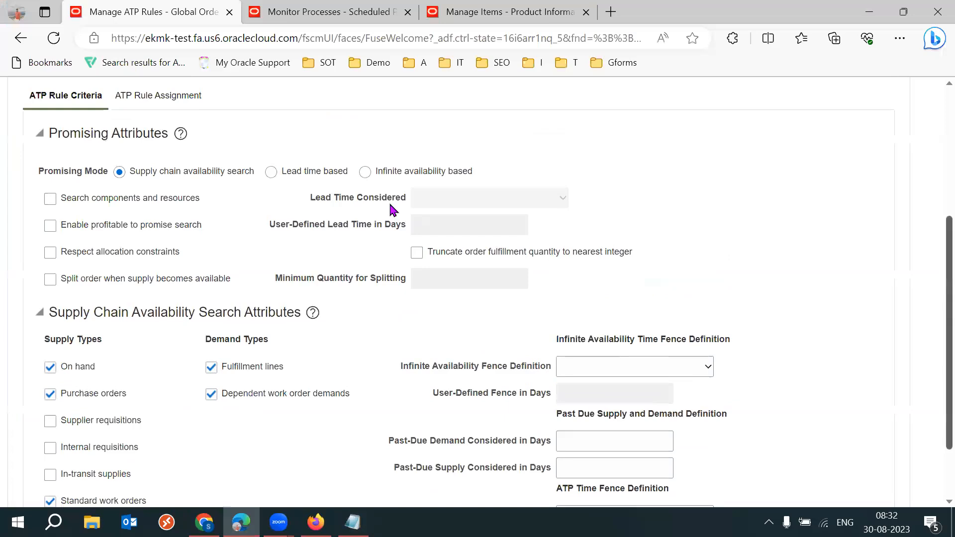
left_click_drag(193, 173, 249, 174)
left_click(585, 155)
scroll(932, 238, "up", 3)
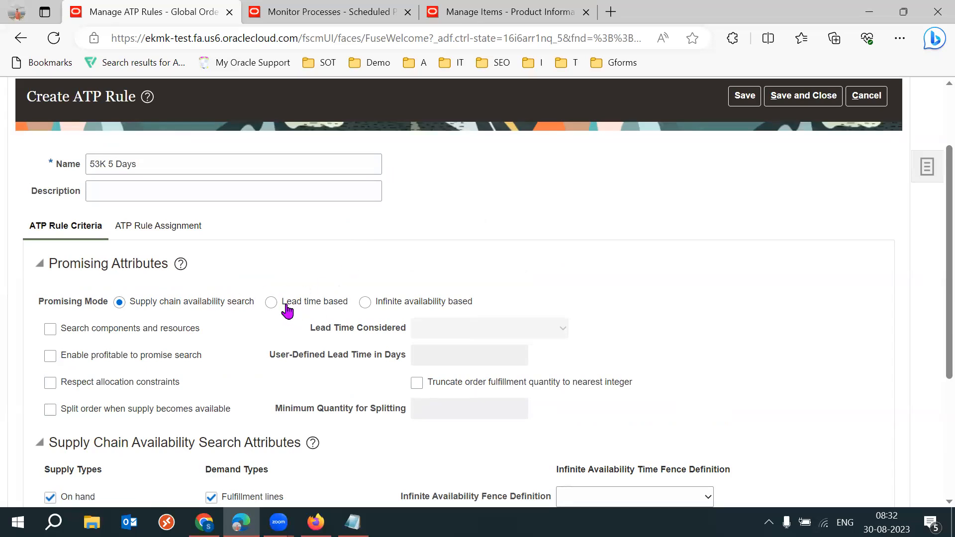
left_click_drag(474, 302, 397, 302)
left_click(623, 285)
scroll(318, 262, "down", 1)
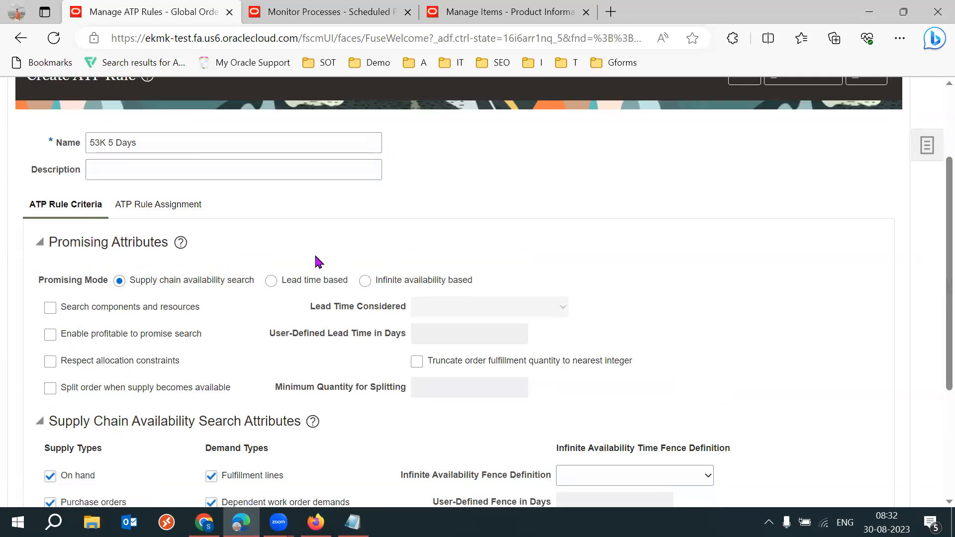
Set the promising mode to Lead time based, using User-defined lead time of 2 days
left_click(271, 281)
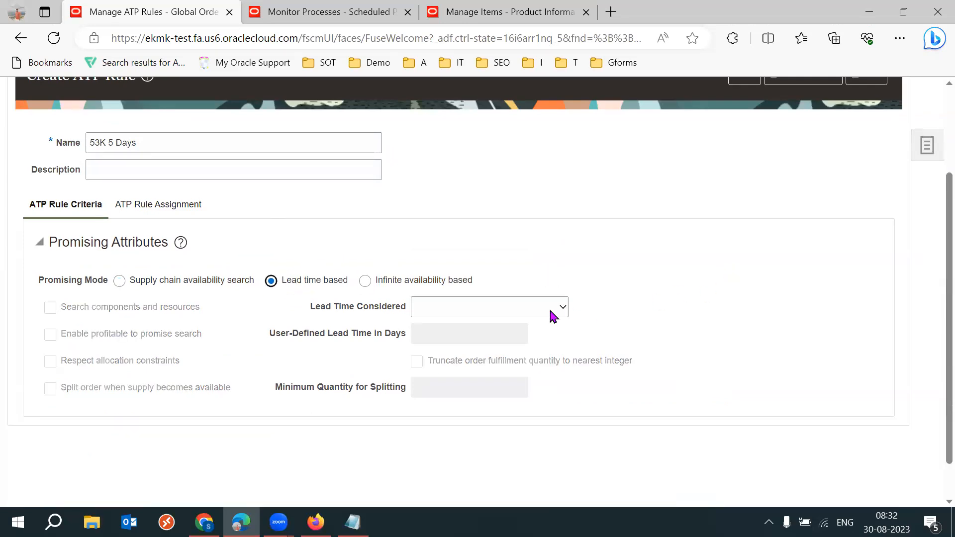
left_click(551, 309)
left_click(468, 374)
left_click(498, 333)
left_click(716, 342)
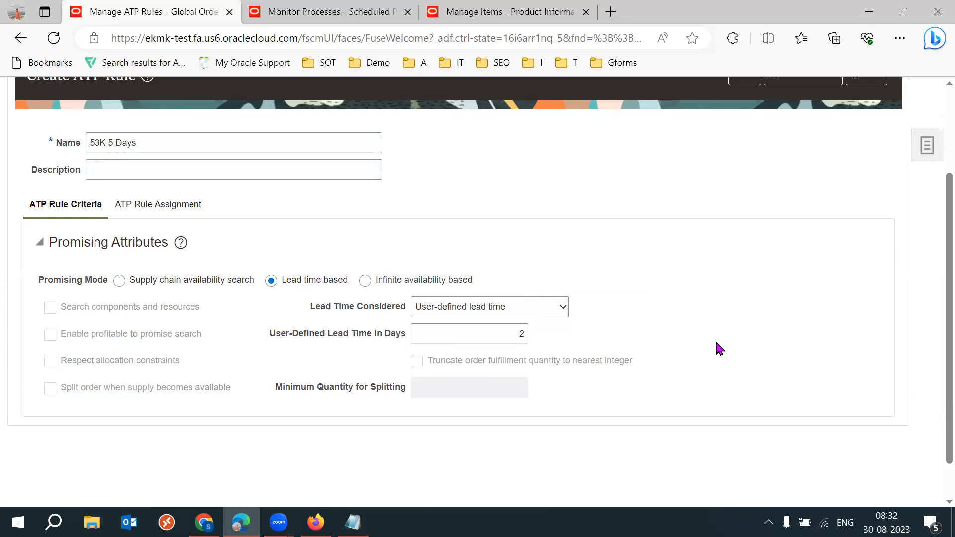
left_click_drag(327, 311, 401, 305)
left_click(729, 325)
double_click(518, 340)
left_click(449, 259)
Change the ATP rule's assignment basis from Item to Organization
left_click(168, 211)
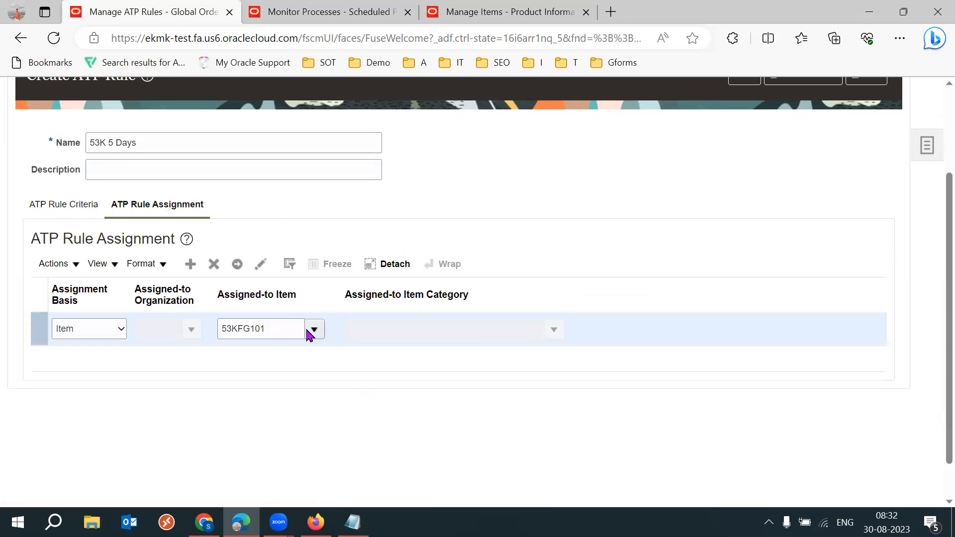
double_click(278, 330)
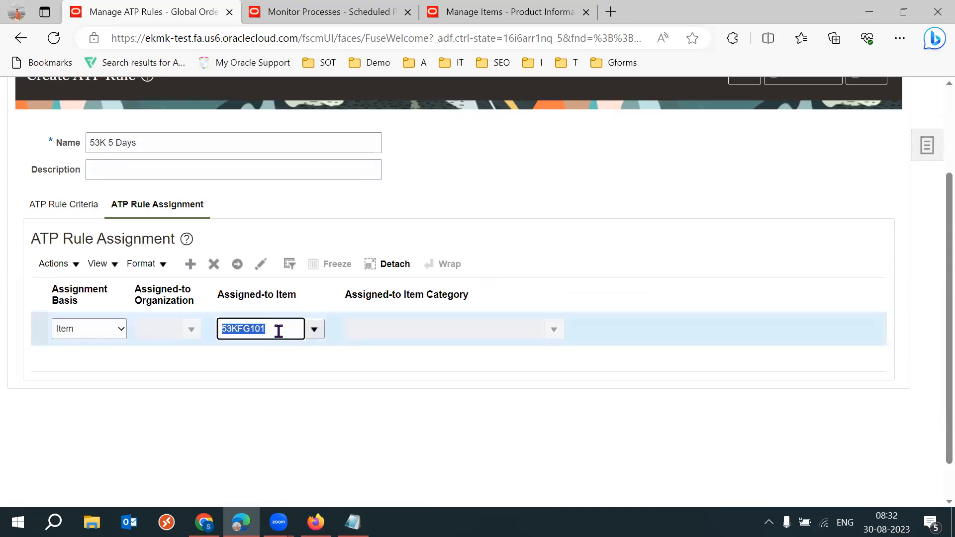
left_click(112, 330)
left_click(101, 370)
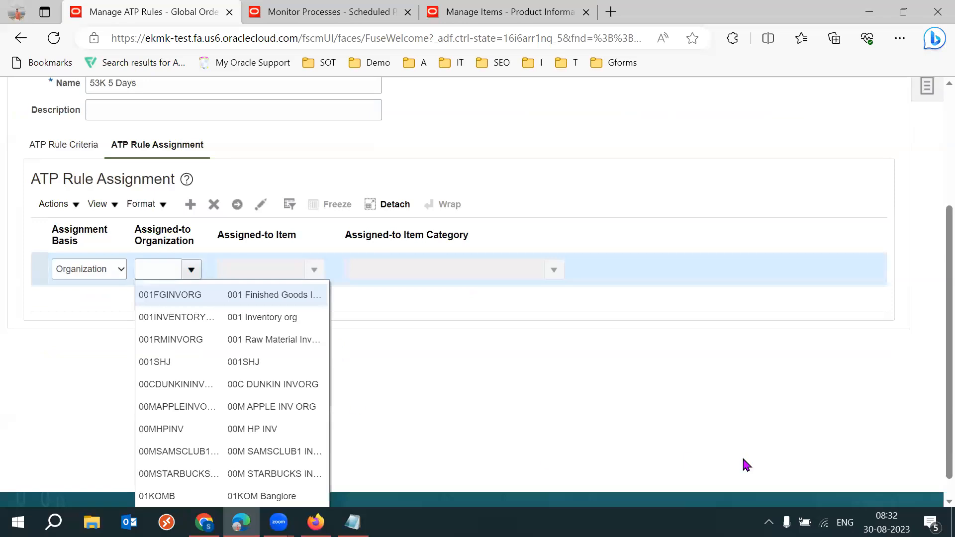
left_click_drag(949, 390, 948, 420)
left_click(143, 495)
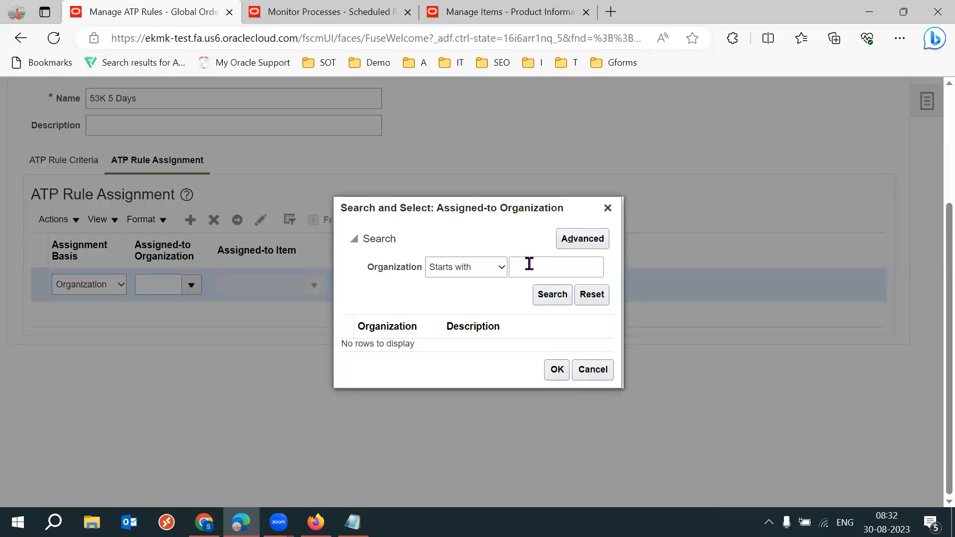
left_click(529, 264)
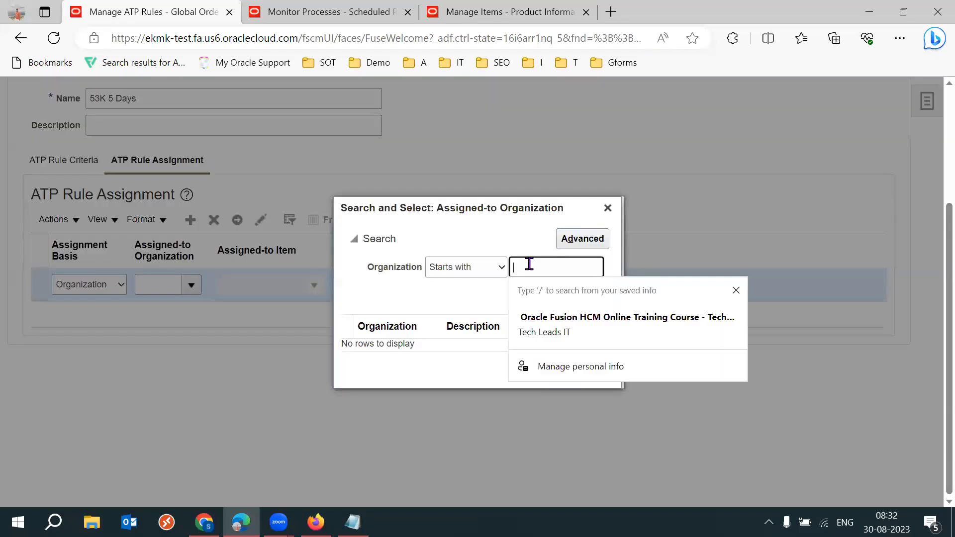
type("53K")
key("Return")
left_click(404, 356)
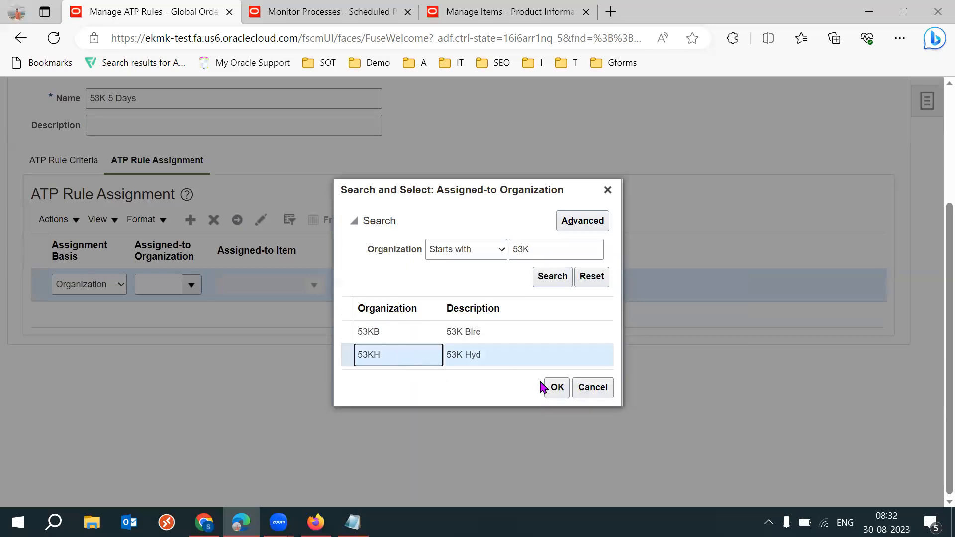
left_click(574, 389)
Search the assigned-to organizations for 53K and assign the rule to organization 53KH
left_click(190, 290)
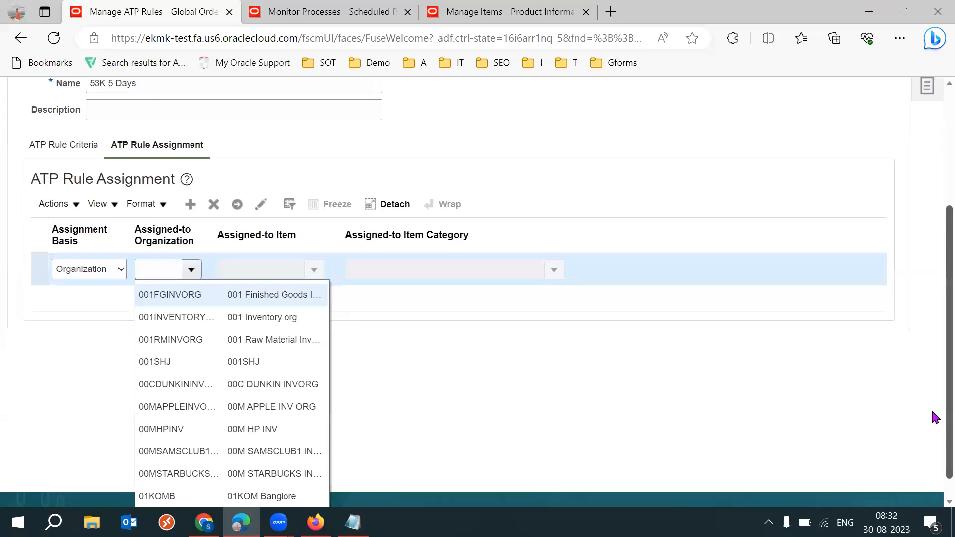
scroll(935, 448, "down", 1)
left_click(155, 493)
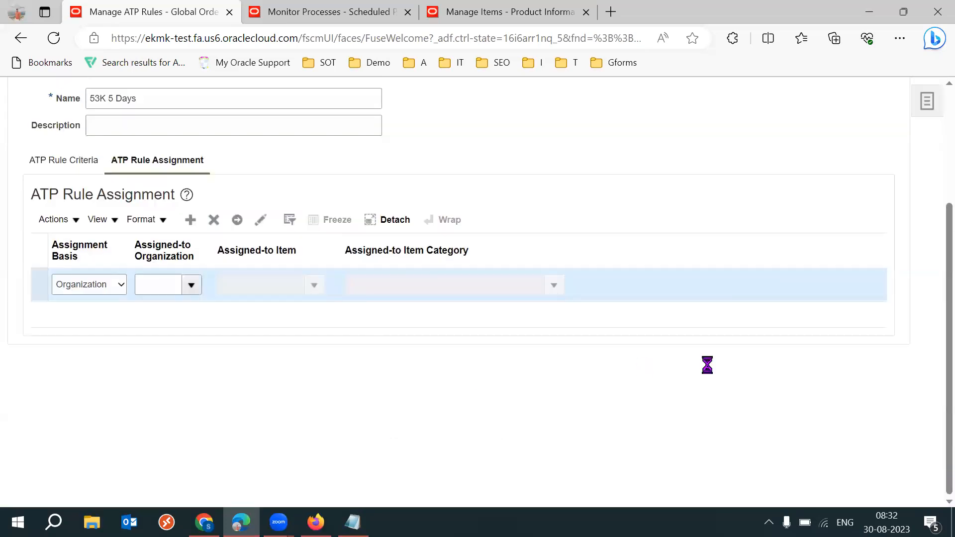
left_click(552, 270)
type("53K")
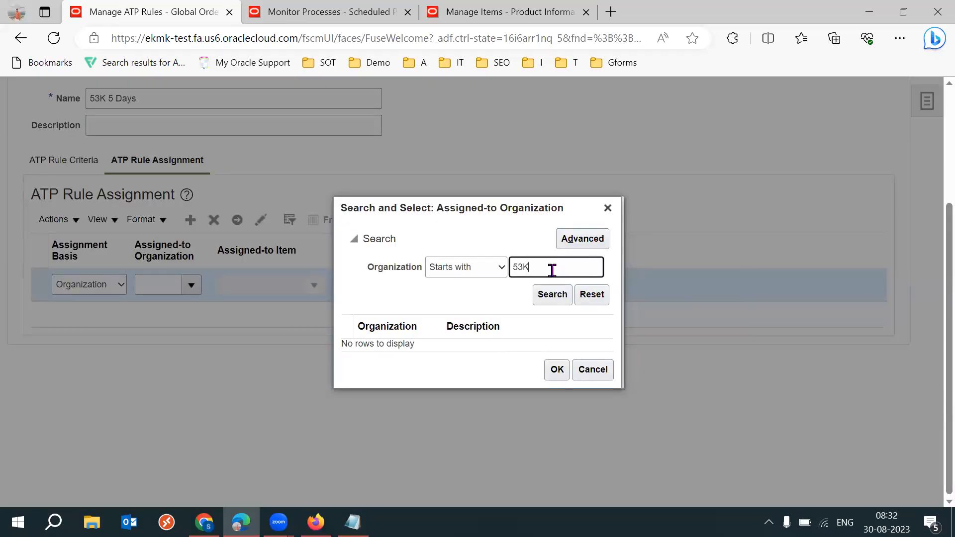
key("Return")
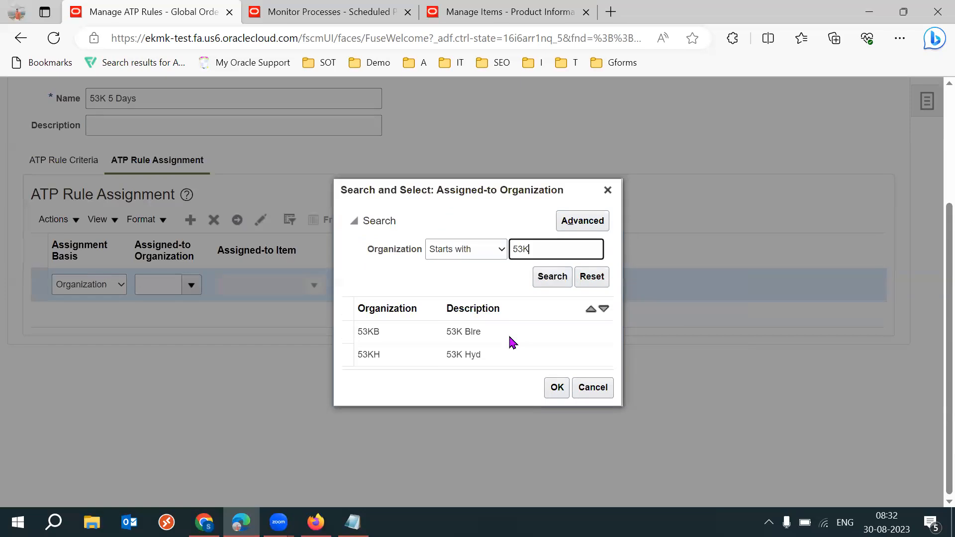
left_click(555, 388)
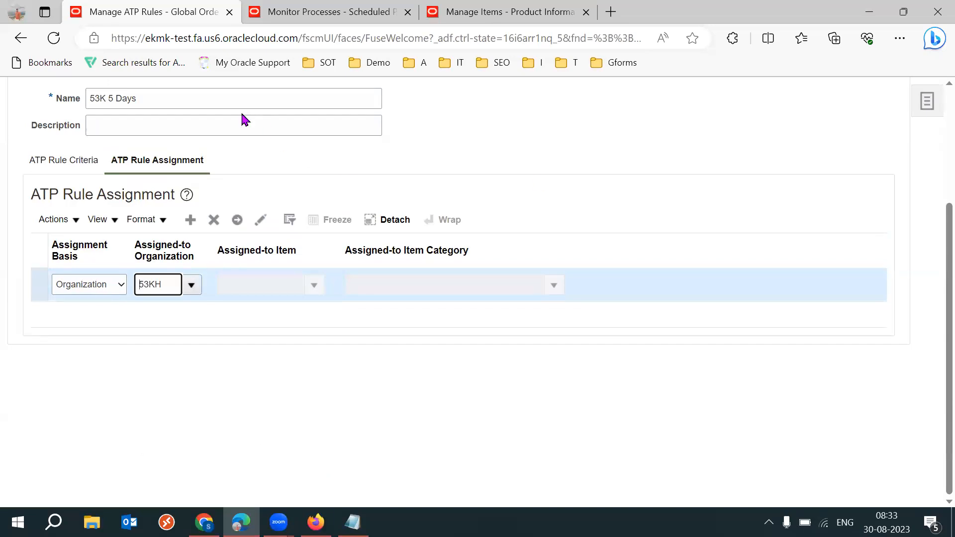
Check the rule name and review the lead time types available in the rule criteria
triple_click(217, 105)
left_click(446, 124)
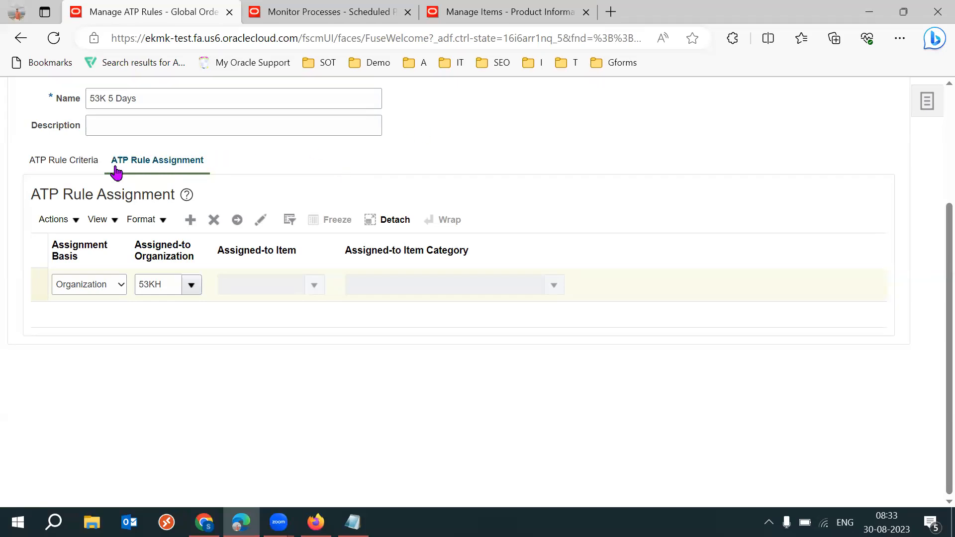
left_click(83, 161)
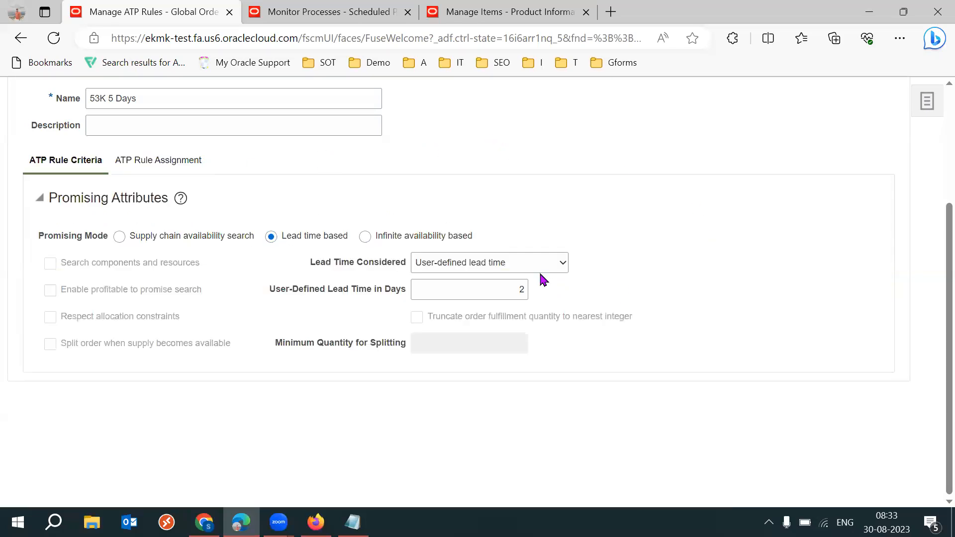
left_click(527, 264)
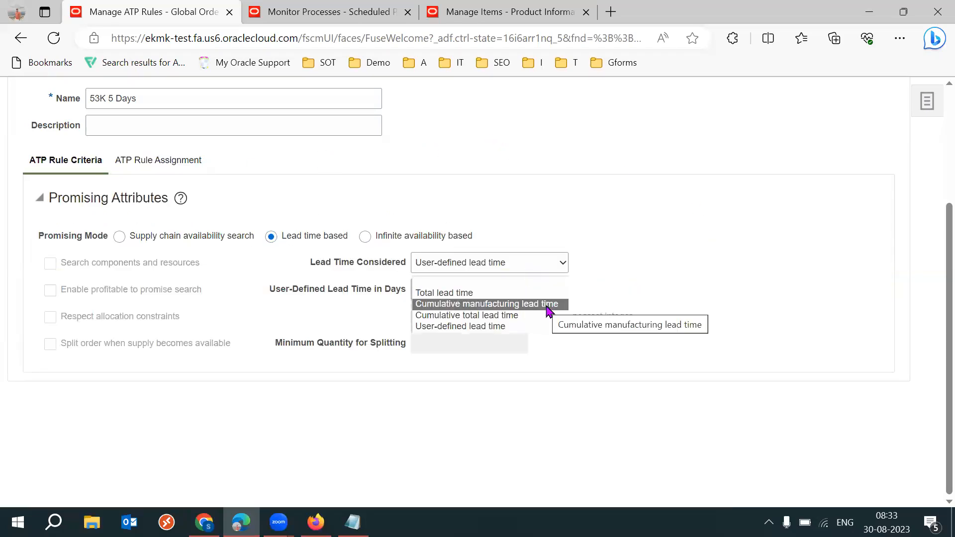
left_click(704, 261)
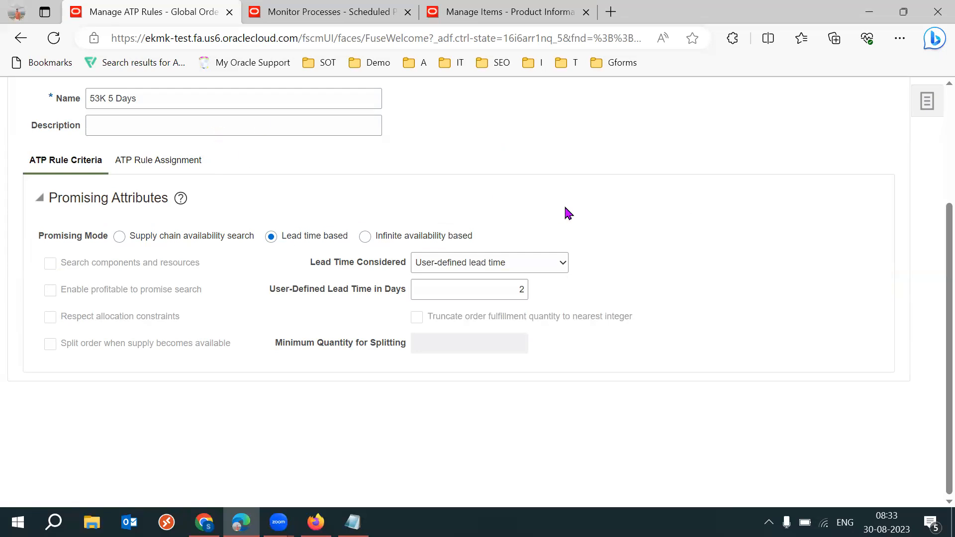
Recheck the rule's organization assignment, and save and close the 53K 5 Days ATP rule
left_click(139, 163)
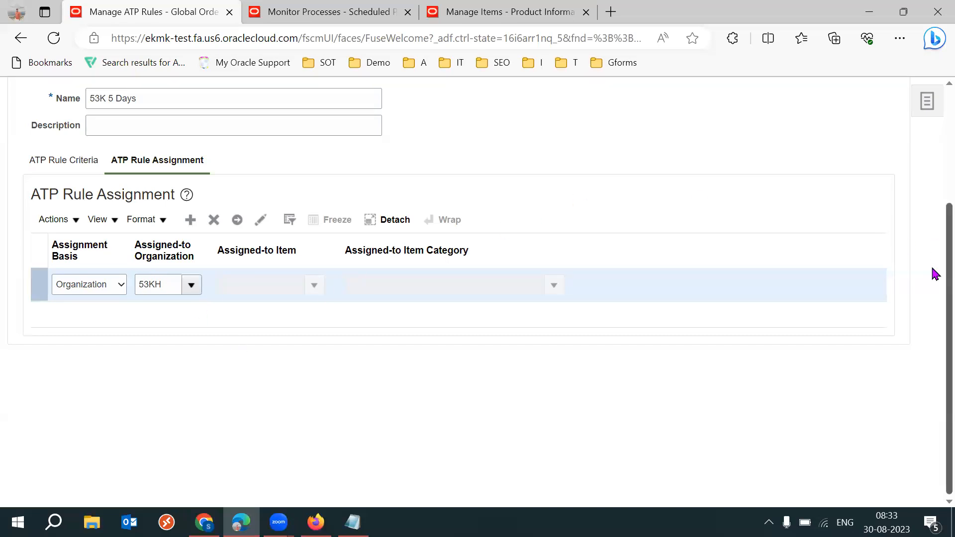
scroll(934, 275, "up", 2)
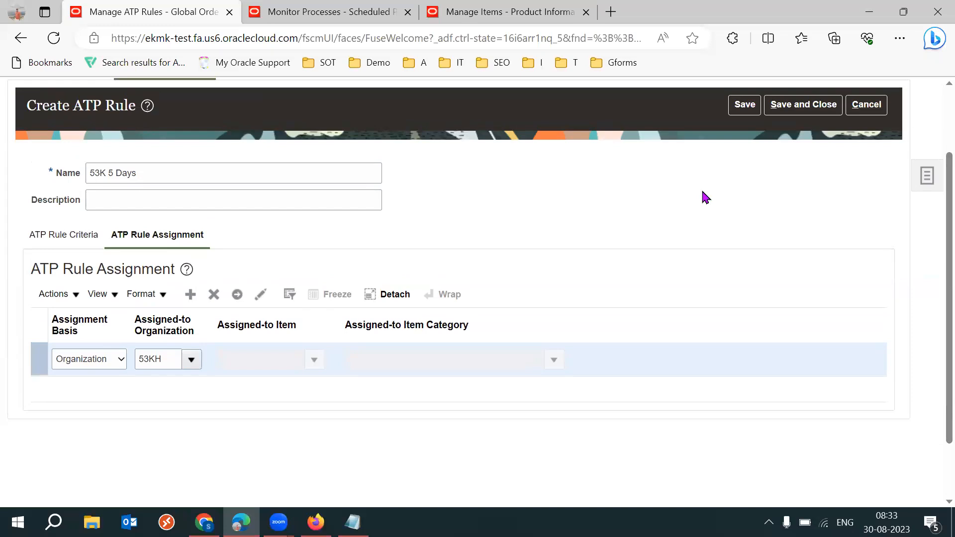
left_click(796, 105)
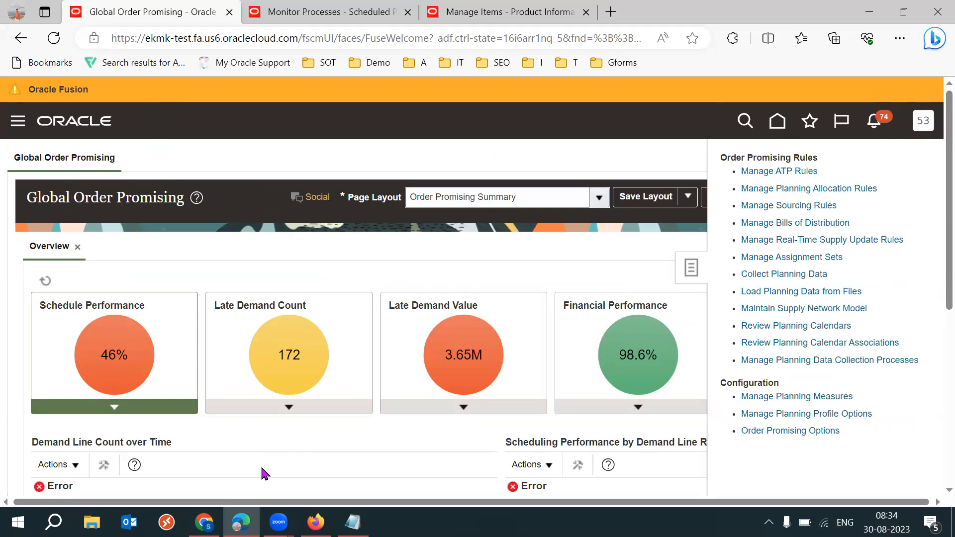
Switch to Chrome and consult the GOP setup tasks in the 2023 SCM Setups Sheet
left_click(204, 522)
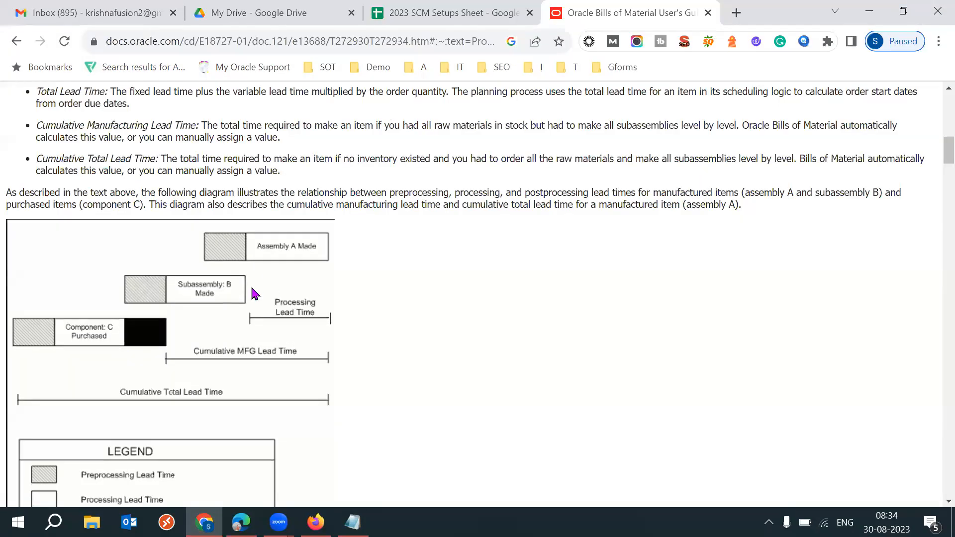
key("ctrl+shift+Tab")
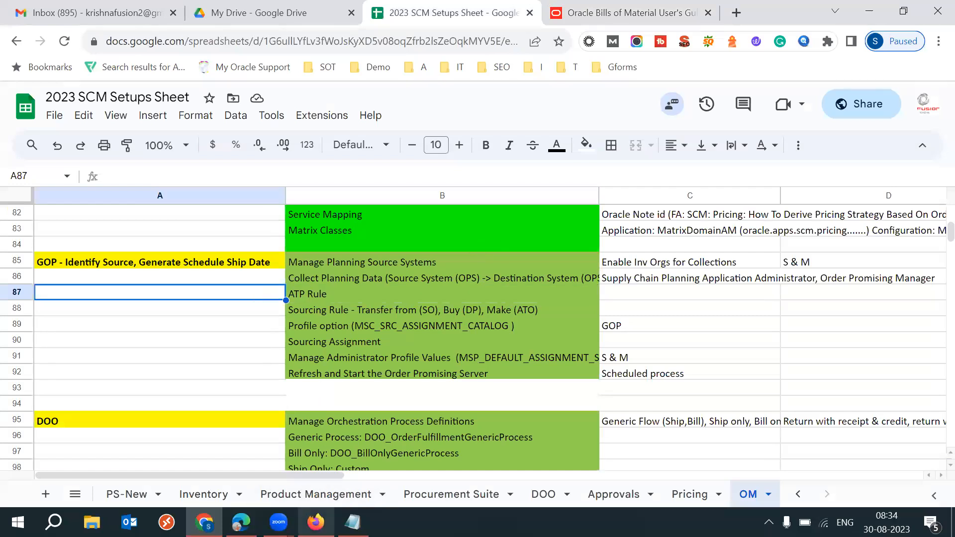
Switch to the scheduled processes page in Edge, refresh the list and enlarge the table to check the Collection Job Set status
mouse_move(316, 523)
left_click(242, 523)
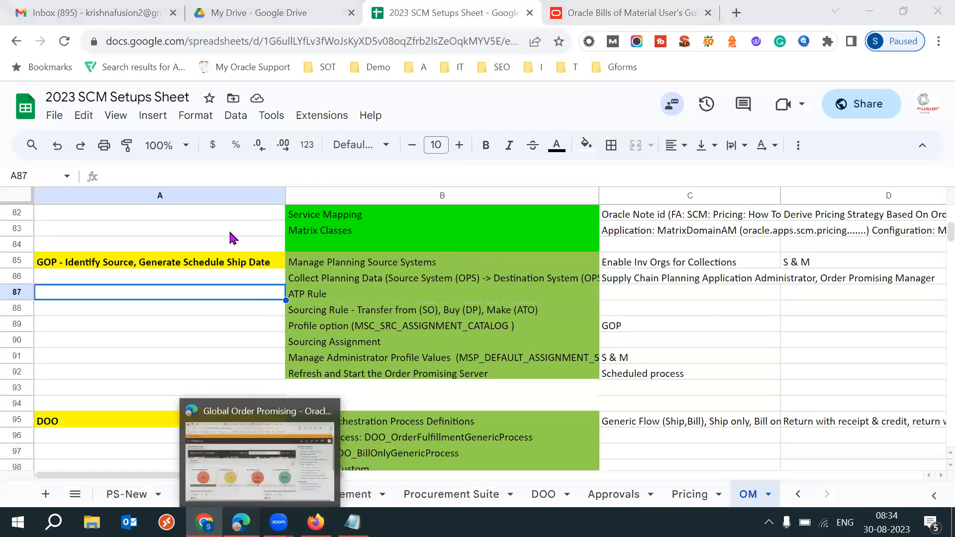
left_click(324, 15)
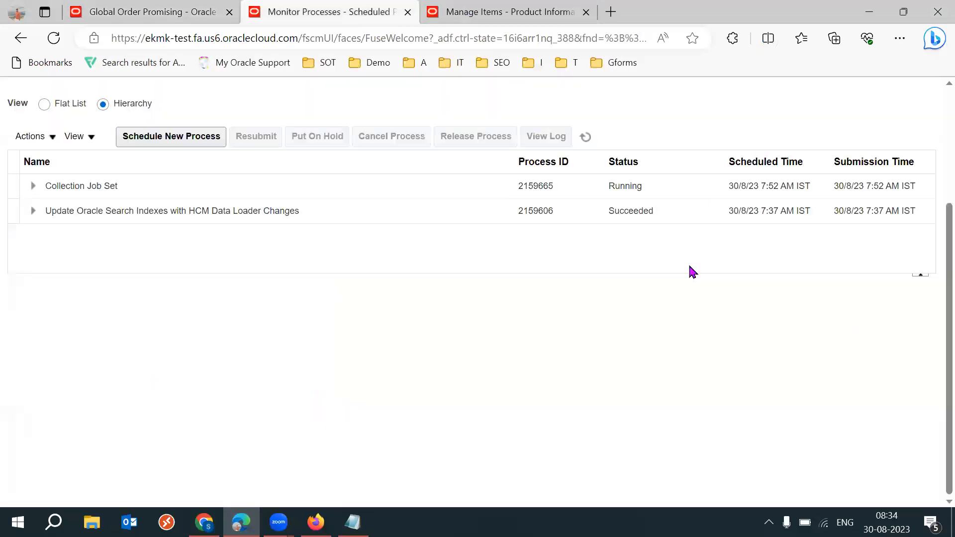
left_click(585, 141)
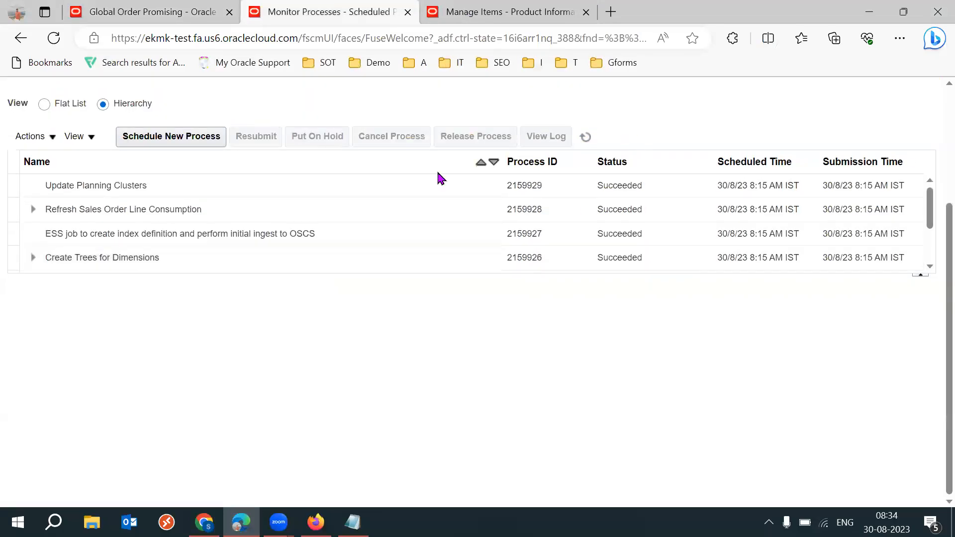
left_click_drag(583, 278, 594, 367)
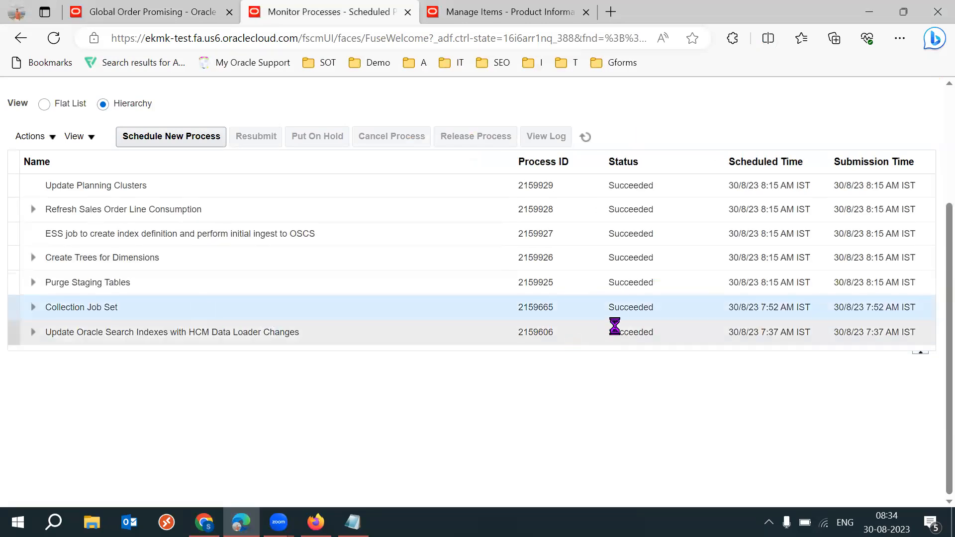
Check the Collection Job Set status, and search the ATP rules in Global Order Promising by the name 53K
double_click(630, 307)
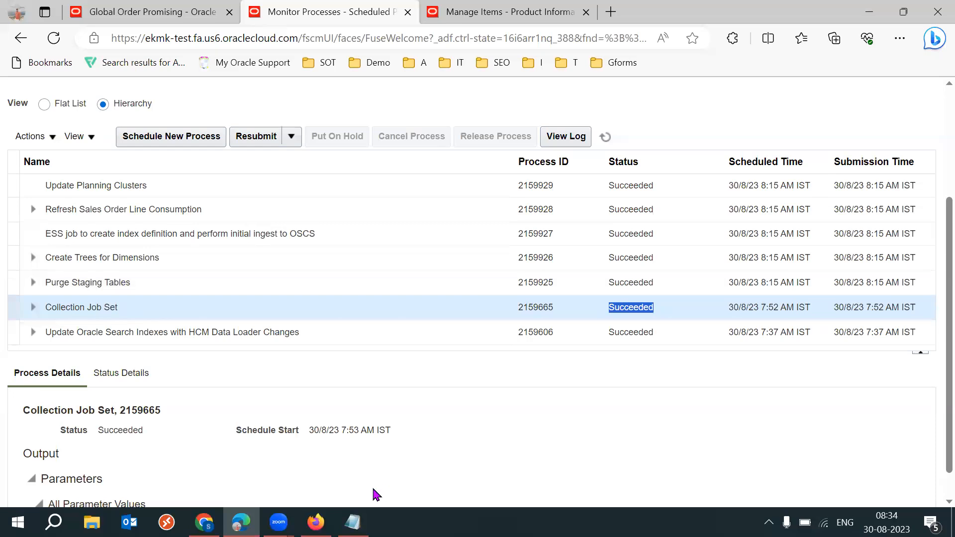
left_click(165, 13)
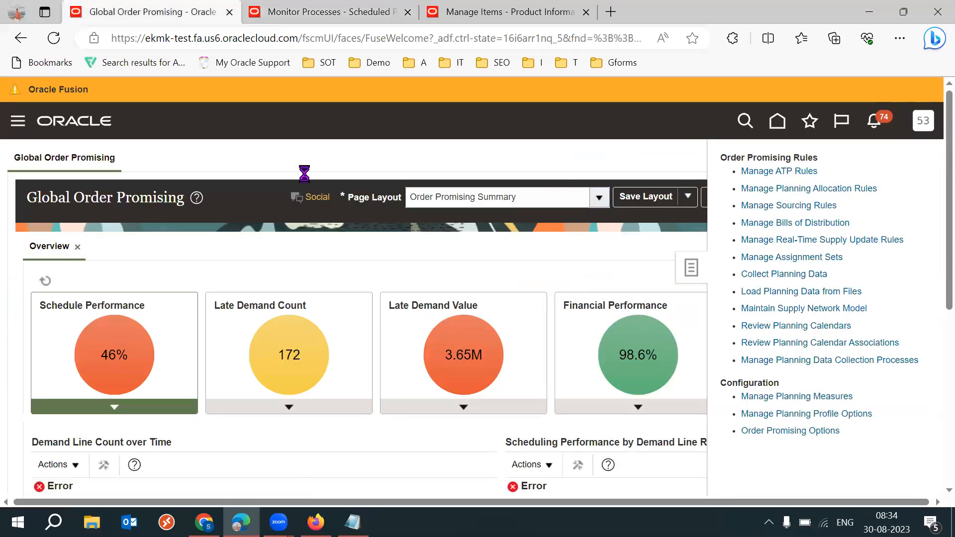
left_click(243, 282)
type("53K")
key("Return")
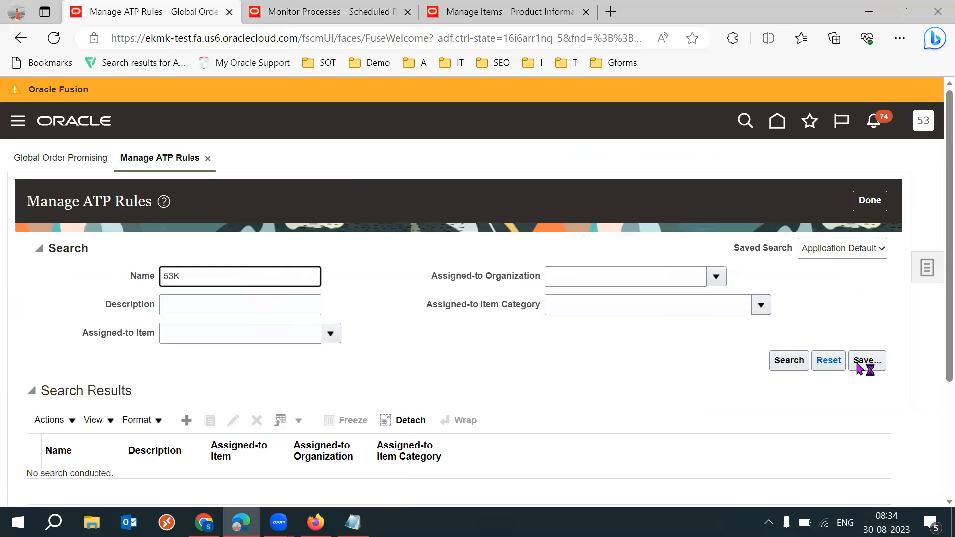
Open the 53K 5 Days ATP rule for editing and check its assigned organization
left_click(232, 311)
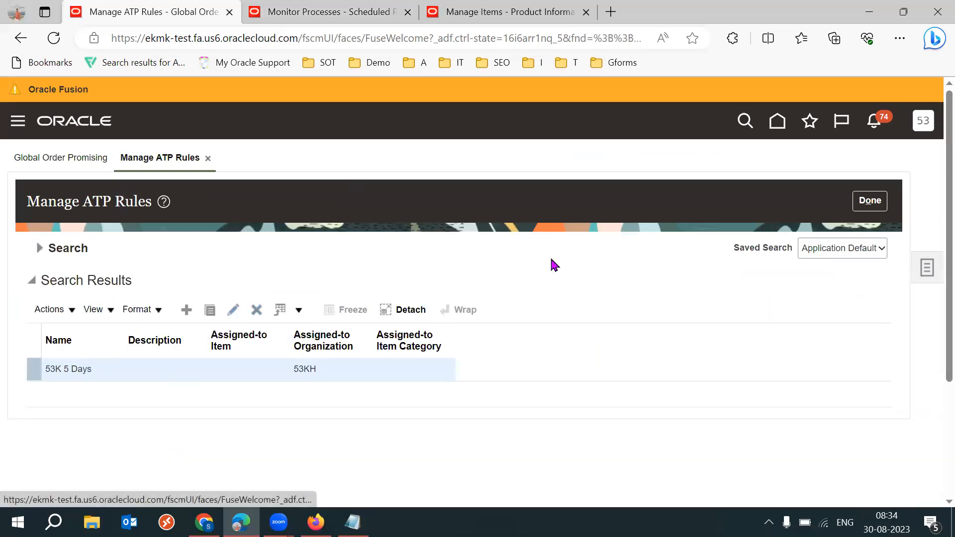
left_click(175, 330)
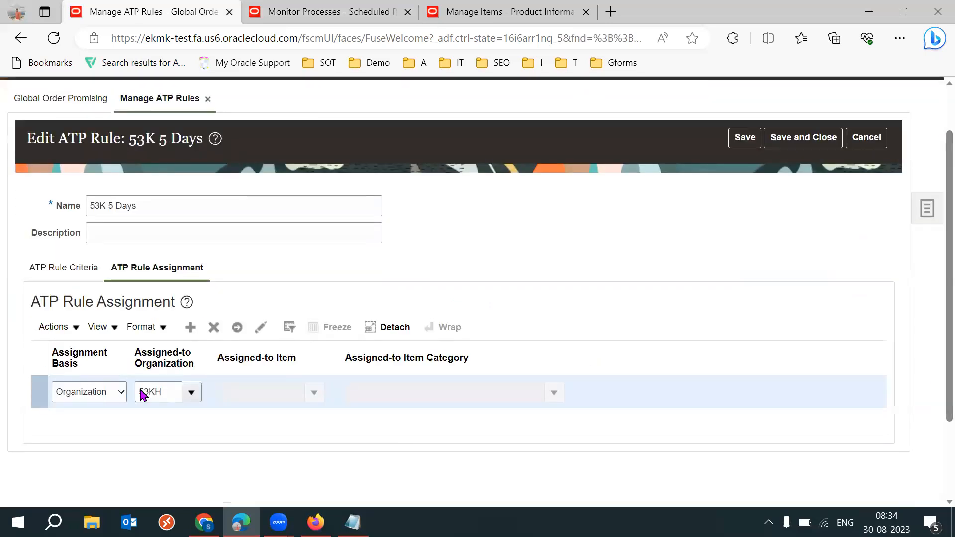
double_click(170, 398)
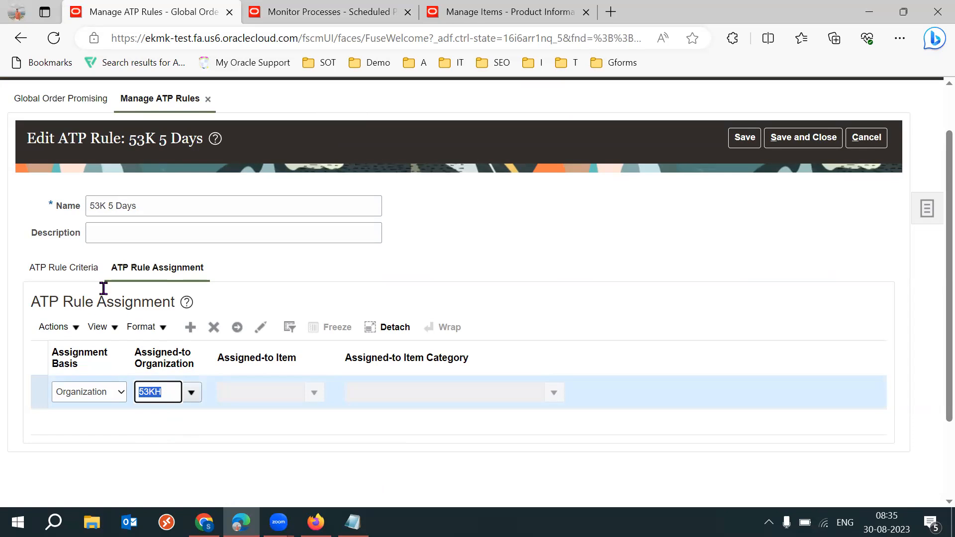
Rename the ATP rule as 53K 2 Days, and save and close it
left_click(77, 277)
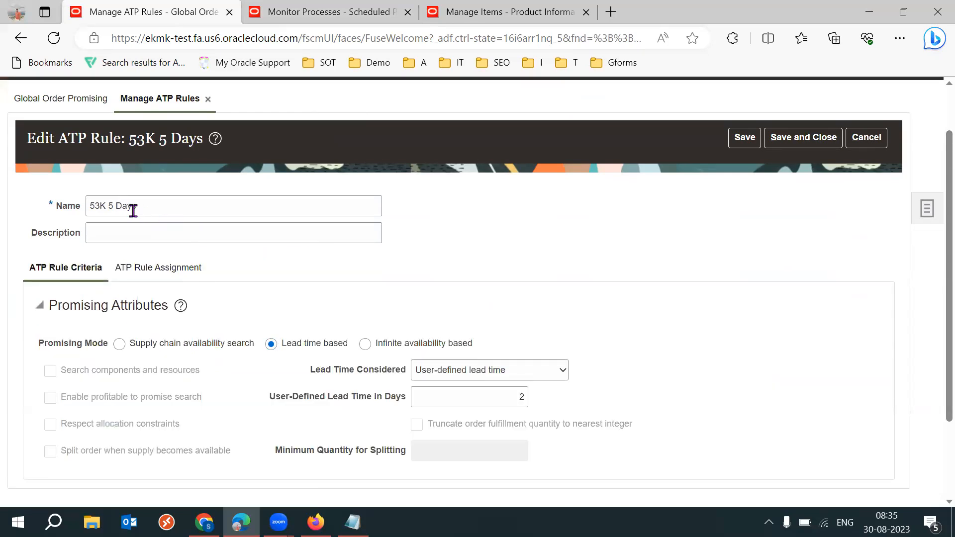
left_click(114, 207)
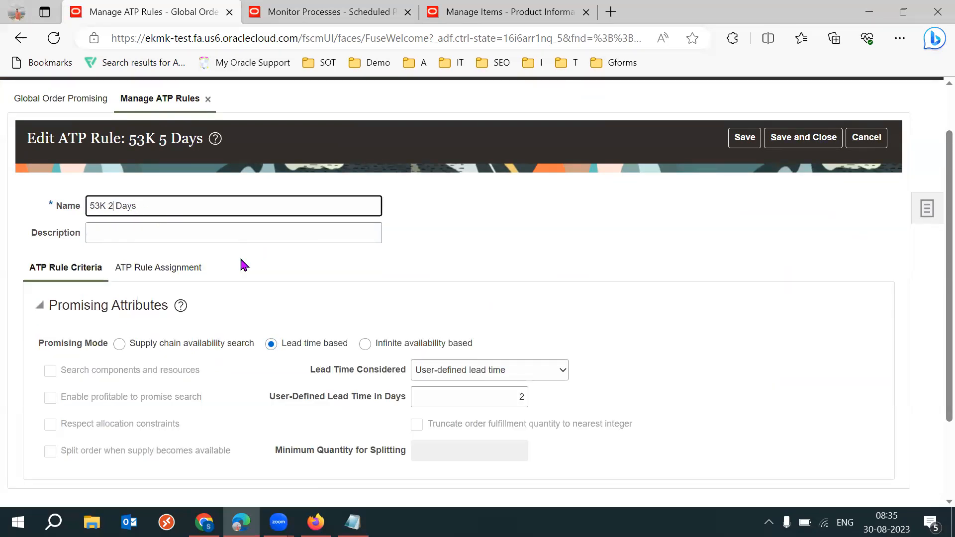
left_click(520, 252)
left_click(744, 137)
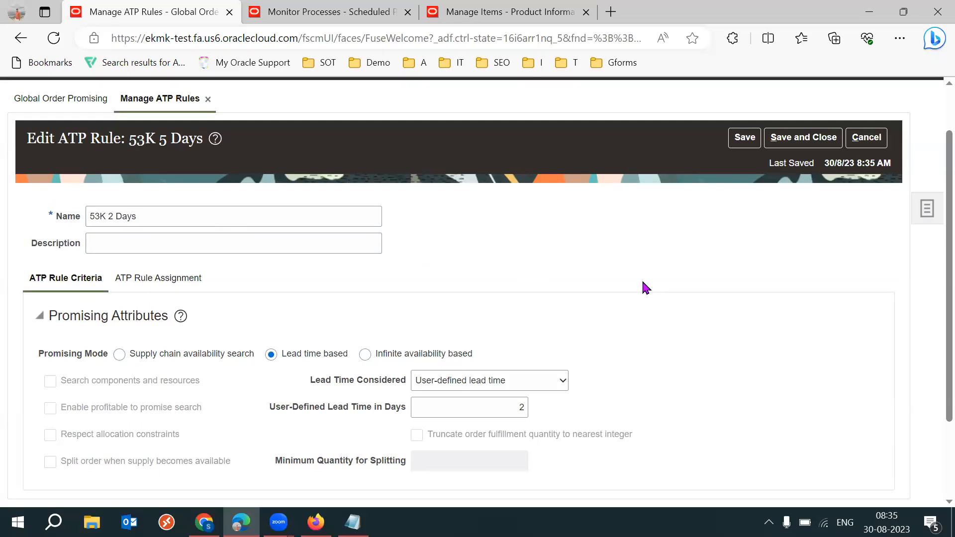
left_click(796, 142)
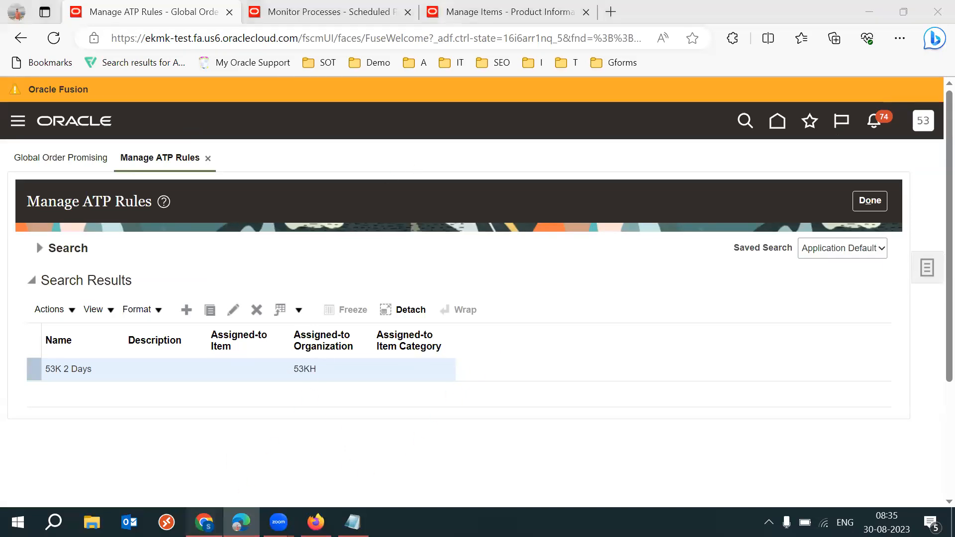
Switch to Chrome and review the GOP and DOO setup tasks in the 2023 SCM Setups Sheet
left_click(203, 522)
left_click(321, 295)
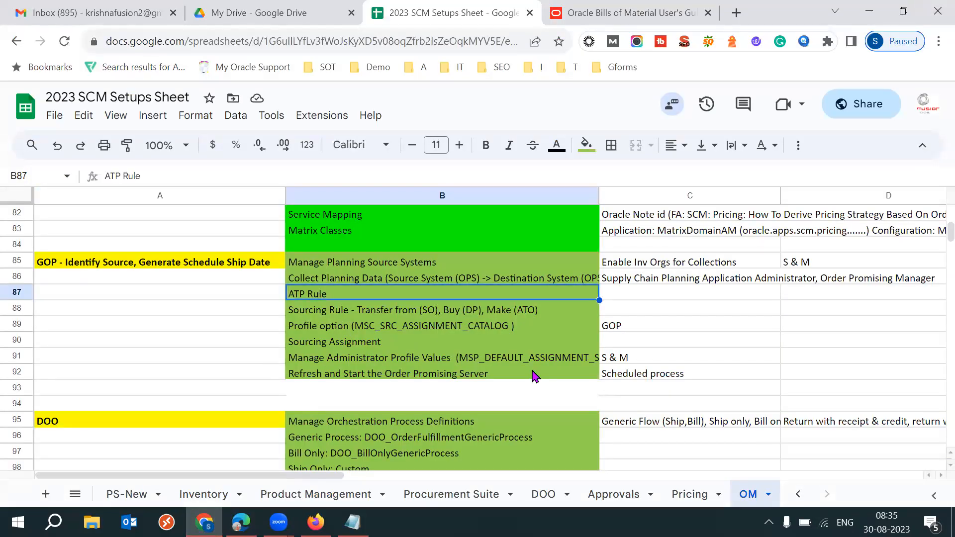
left_click(269, 259)
left_click(216, 331)
left_click(216, 333)
key("Down")
key("Down")
key("Down")
key("Down")
key("Down")
key("Down")
key("Down")
key("Down")
key("Down")
key("Down")
key("Down")
key("Down")
key("Down")
key("Down")
key("Down")
key("Down")
key("Down")
key("Down")
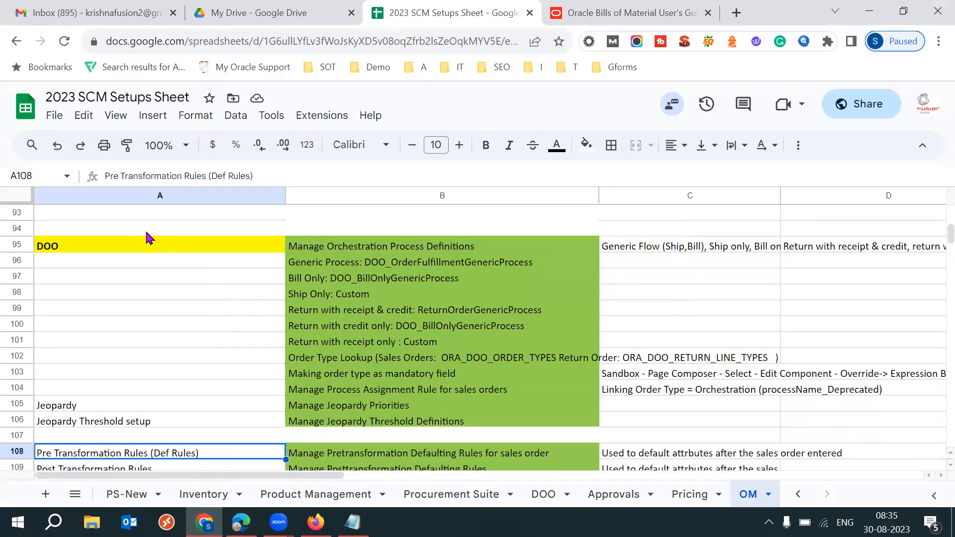
left_click(115, 239)
left_click_drag(332, 246, 332, 348)
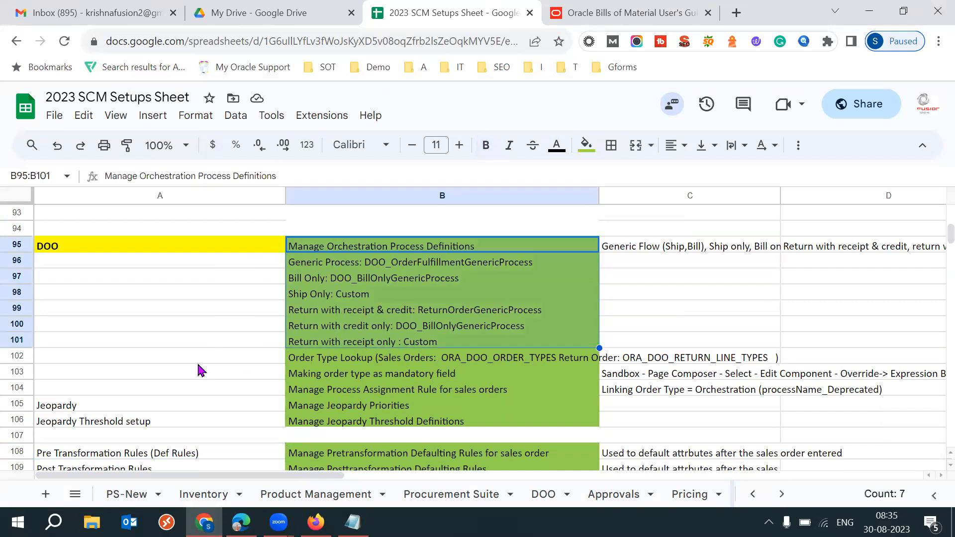
left_click(197, 362)
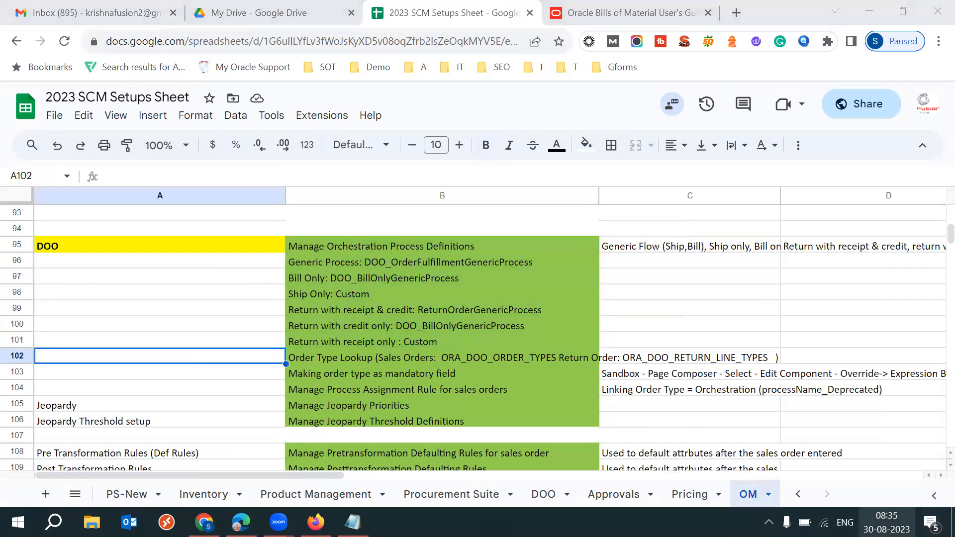
left_click(887, 522)
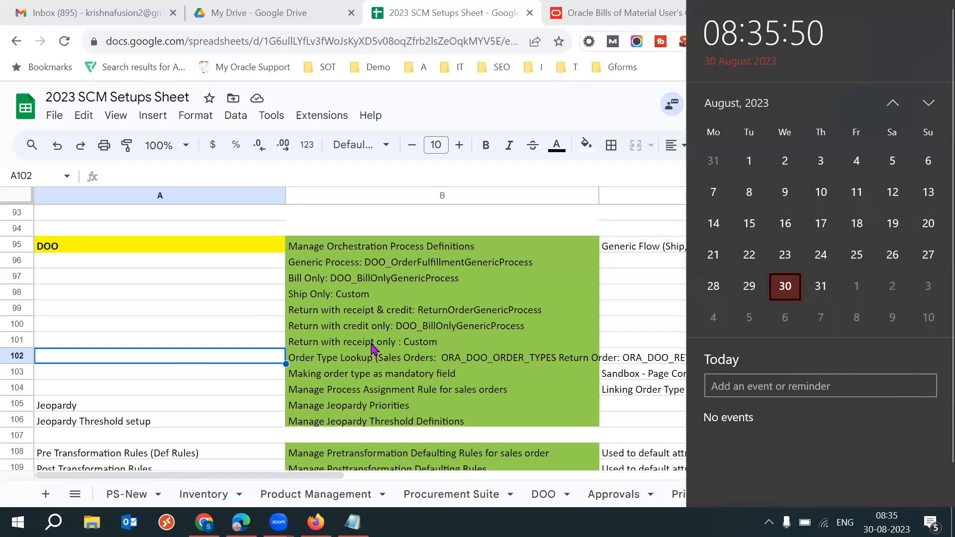
Review the remaining OM setup tasks in the sheet, from the transformation rules down to the Dropship Scenarios
left_click(143, 391)
key("Down")
key("Down")
key("Down")
key("Down")
key("Down")
key("Down")
key("Down")
key("Down")
key("Down")
key("Down")
key("Down")
key("Down")
key("Down")
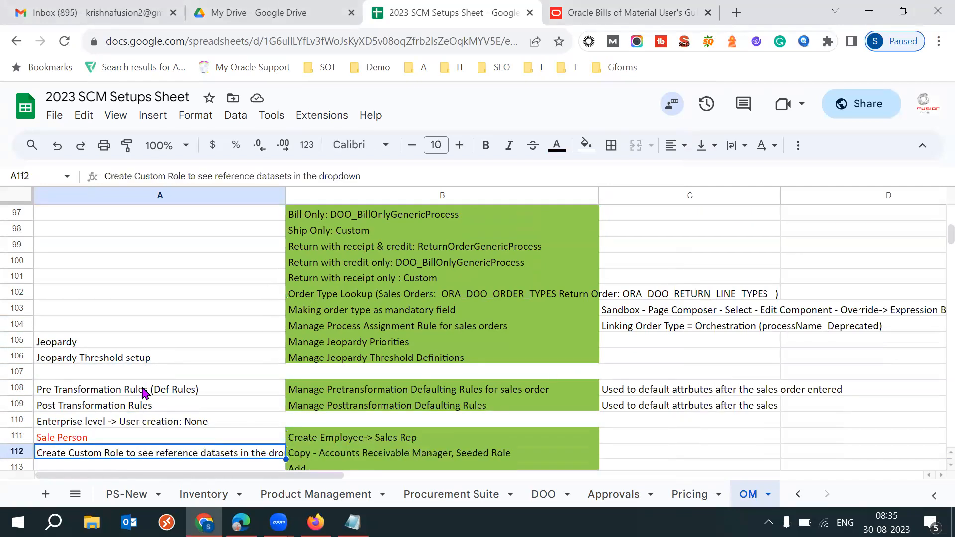
key("Down")
key("Down")
key("Down")
key("Down")
key("Down")
key("Down")
key("Down")
key("Down")
key("Down")
key("Down")
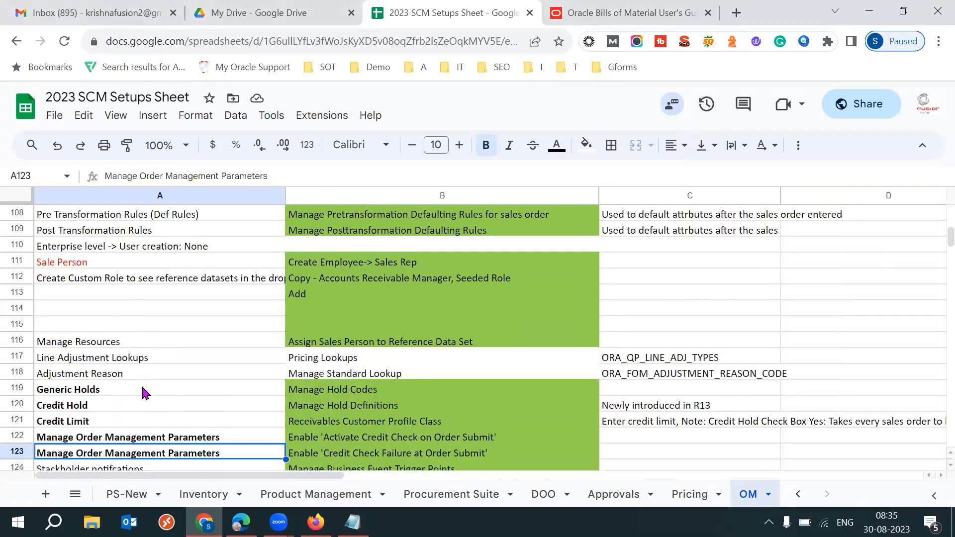
key("Down")
key("Down")
key("Down")
key("Down")
key("Down")
key("Down")
key("Down")
key("Down")
key("Down")
key("Down")
key("Down")
key("Down")
key("Down")
key("Down")
key("Down")
key("Down")
key("Down")
key("Down")
key("Down")
key("Down")
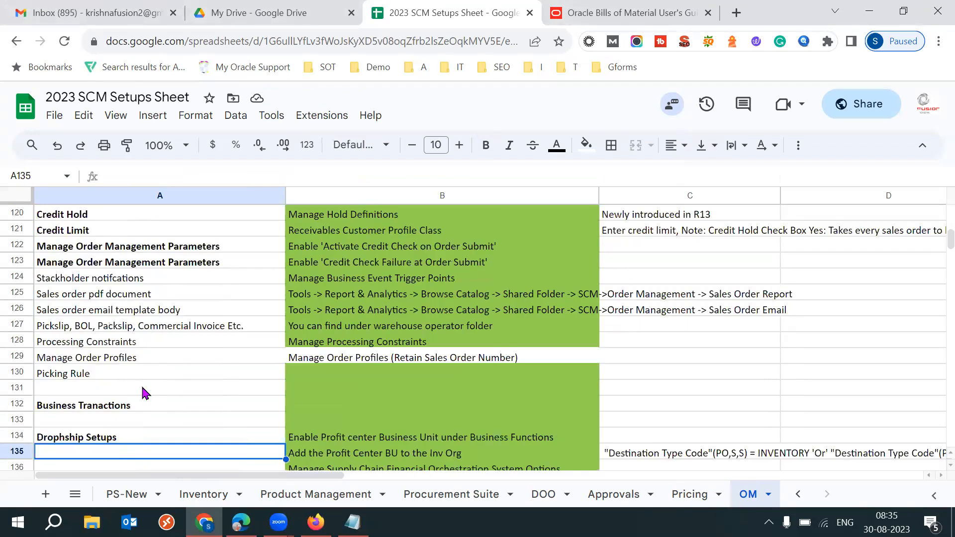
key("Down")
key("Down")
key("Down")
key("Down")
key("Down")
key("Down")
key("Down")
key("Down")
key("Down")
key("Down")
key("Down")
key("Down")
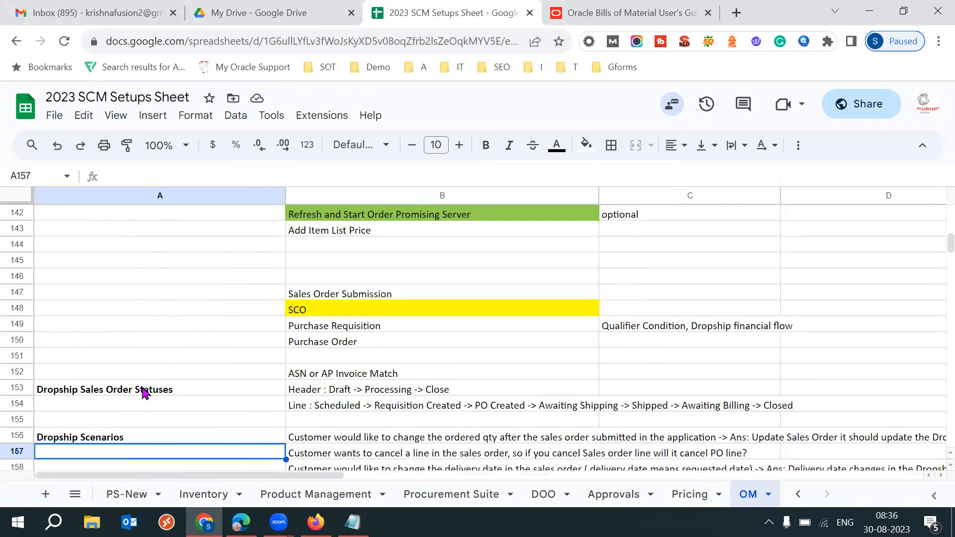
left_click(887, 522)
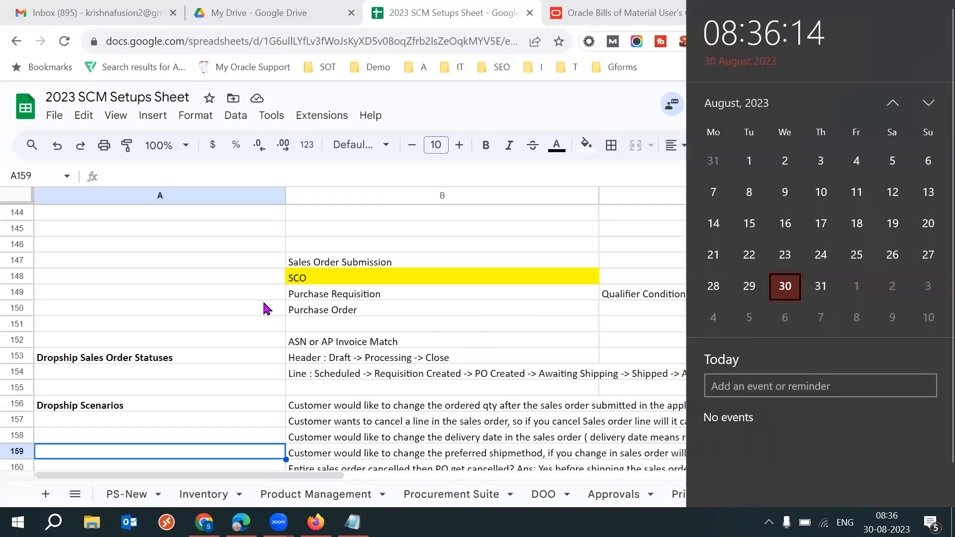
Look back over the OM setup tasks from the dropship section up to Post Transformation Rules
left_click(170, 293)
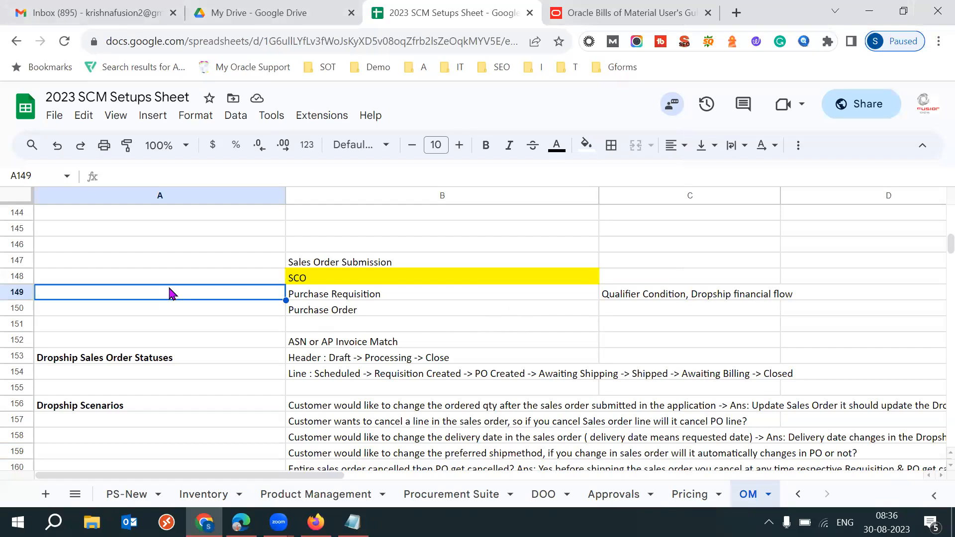
key("Up")
key("Up")
key("Up")
key("Up")
key("Up")
key("Up")
key("Up")
key("Up")
key("Up")
key("Up")
key("Up")
key("Up")
key("Up")
key("Up")
key("Up")
key("Up")
key("Up")
key("Up")
key("Up")
key("Up")
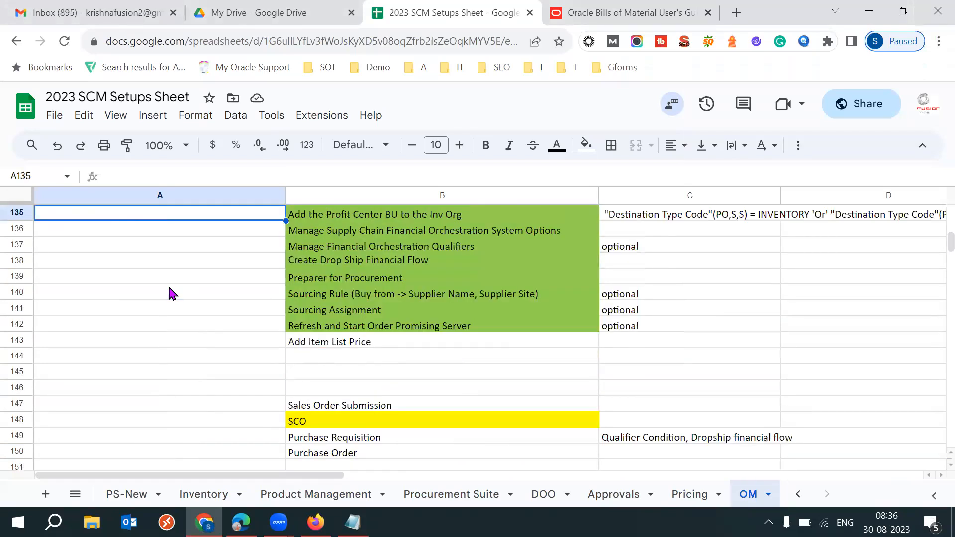
key("Up")
key("Up")
key("Up")
key("Up")
key("Up")
key("Up")
key("Up")
key("Up")
key("Up")
key("Up")
key("Up")
key("Up")
key("Up")
key("Up")
key("Up")
key("Up")
key("Up")
key("Up")
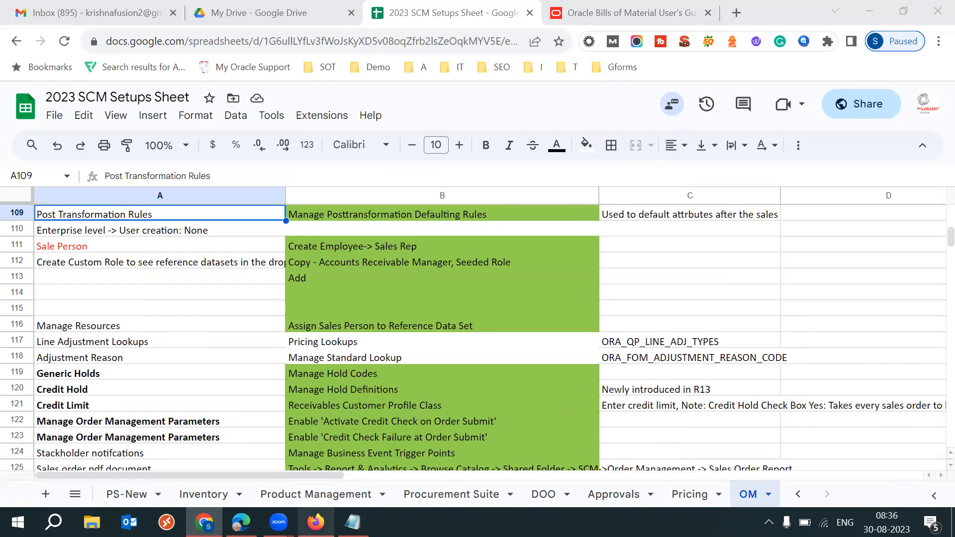
Switch to Edge and set the MPS MRP planning method of item 53KFG101 to Not Planned
mouse_move(315, 523)
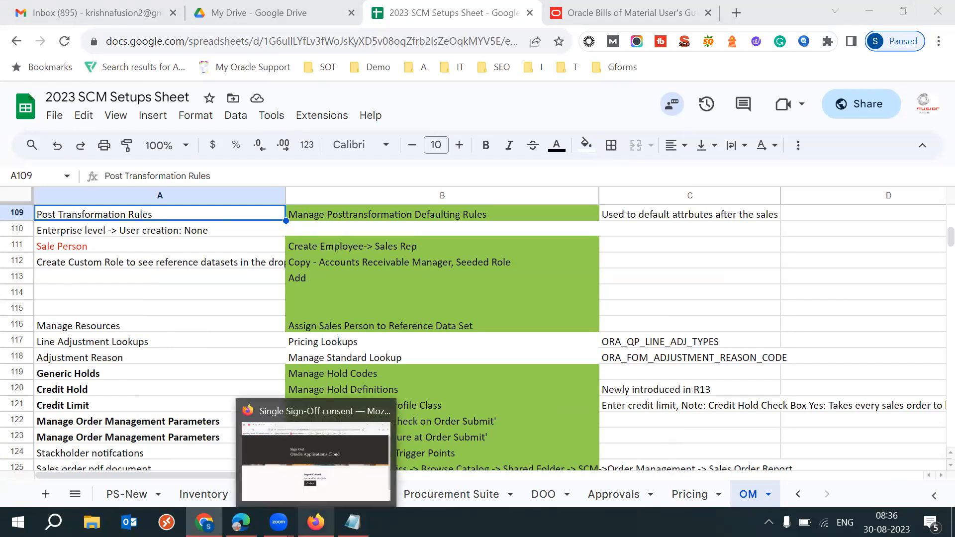
mouse_move(241, 523)
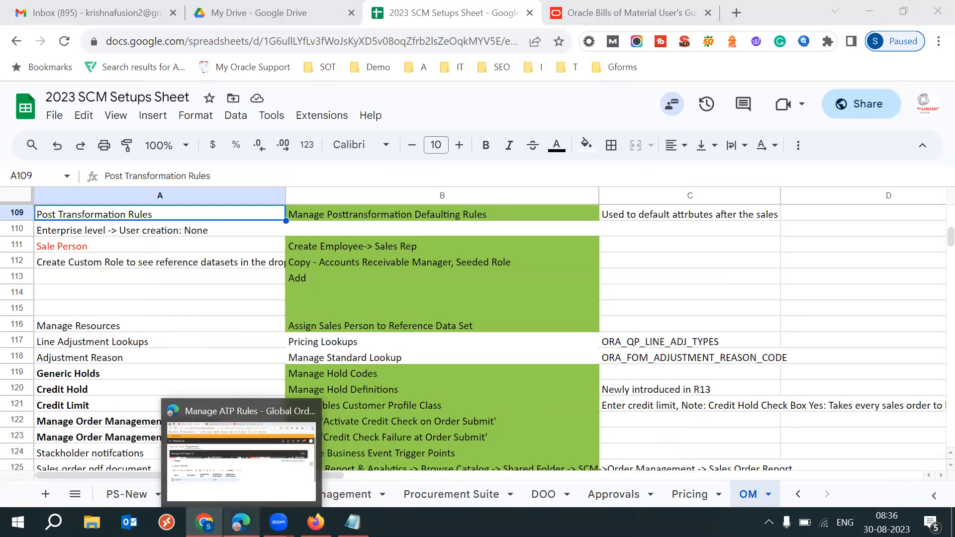
left_click(241, 462)
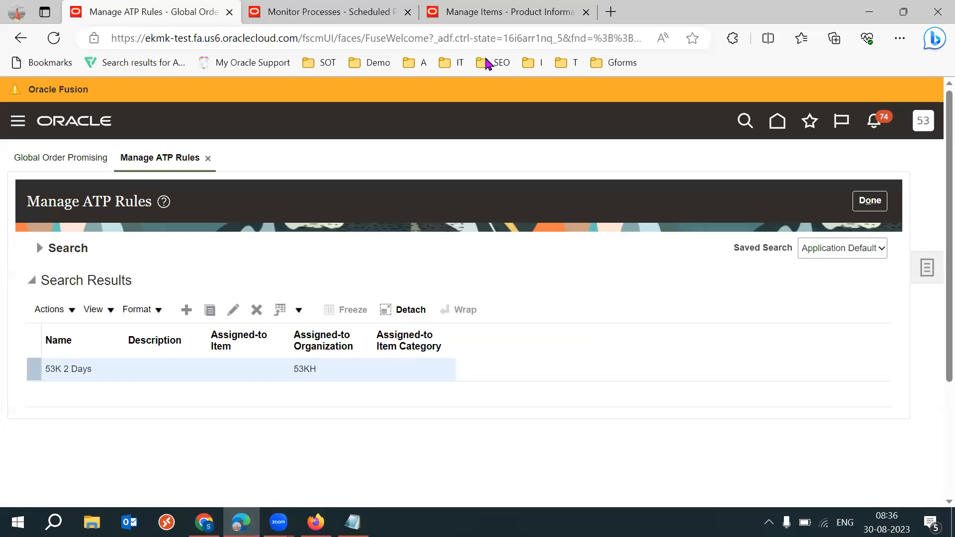
left_click(505, 12)
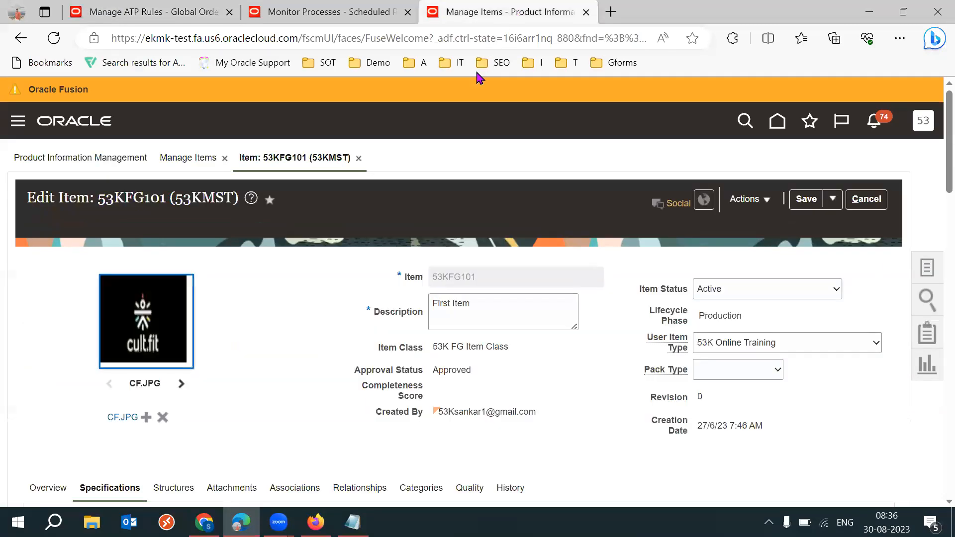
scroll(935, 246, "down", 14)
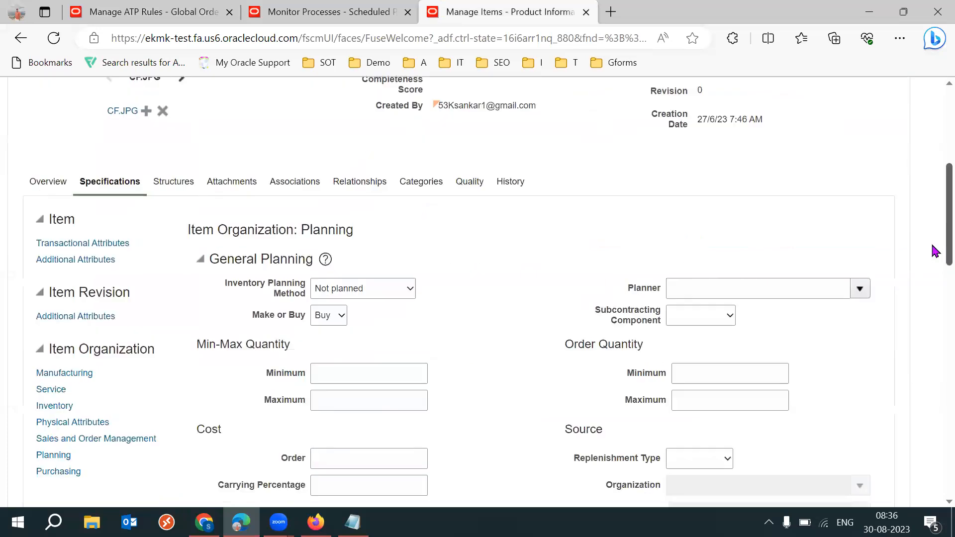
scroll(932, 336, "down", 1)
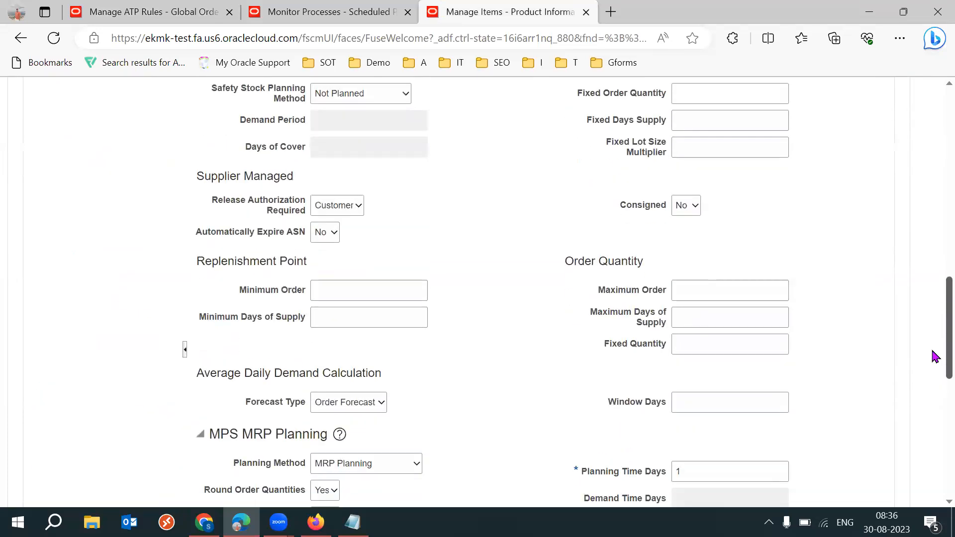
scroll(934, 356, "down", 3)
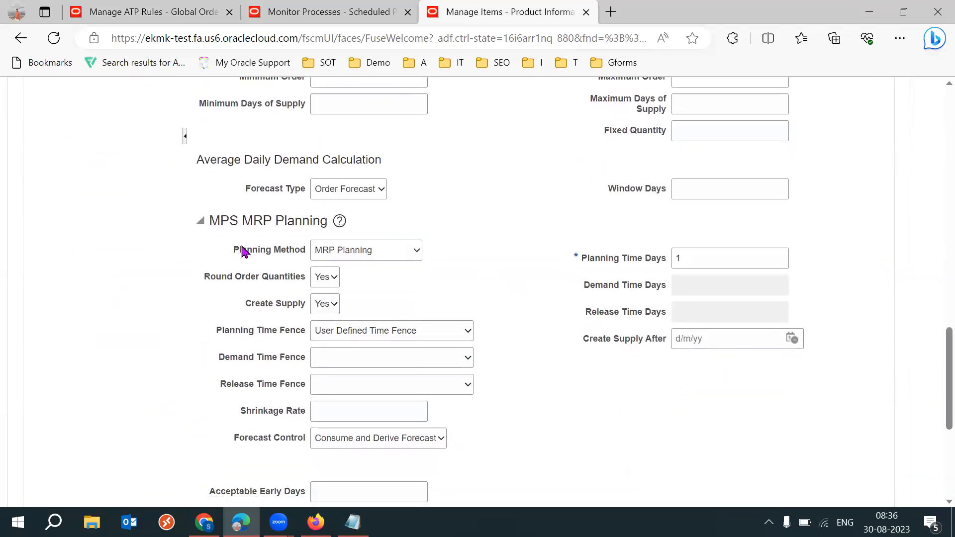
left_click_drag(240, 250, 295, 250)
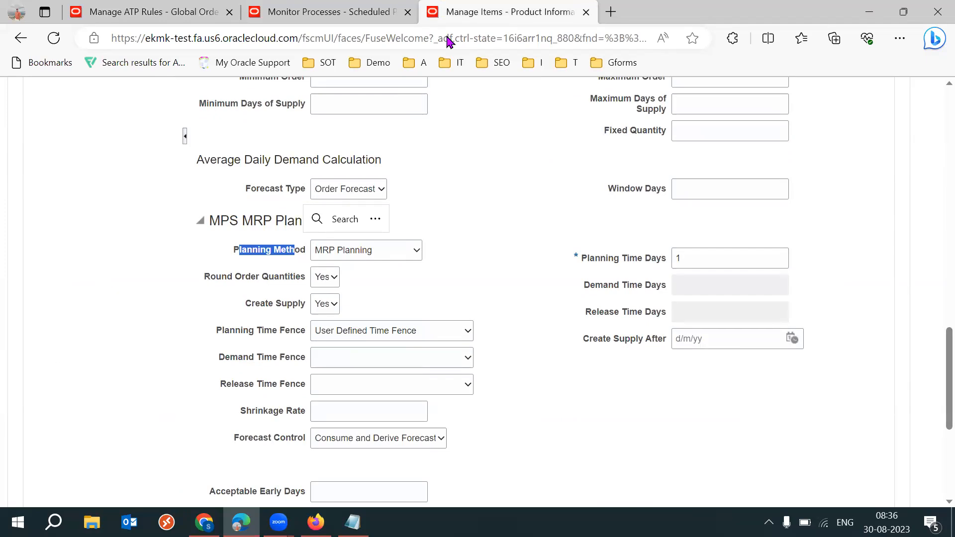
left_click_drag(234, 250, 289, 244)
left_click(379, 255)
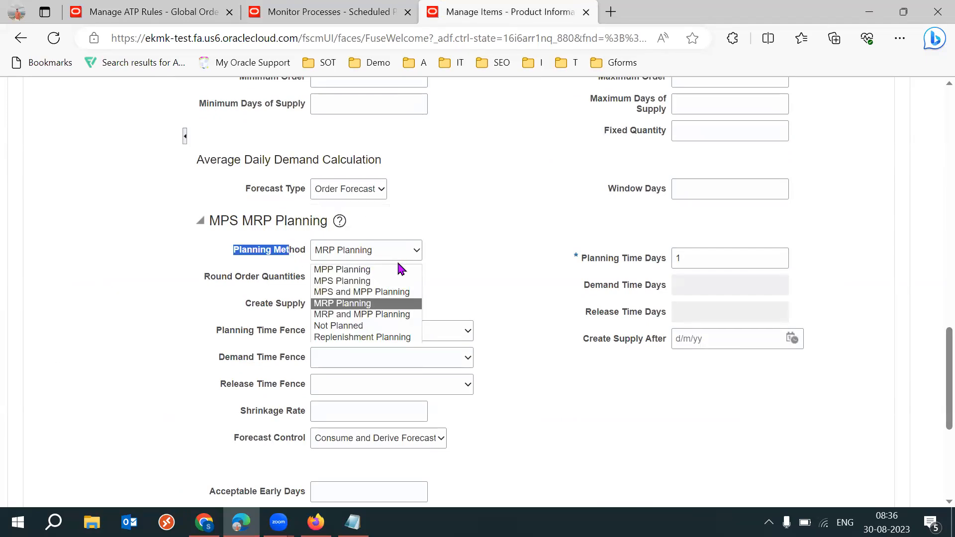
left_click(364, 326)
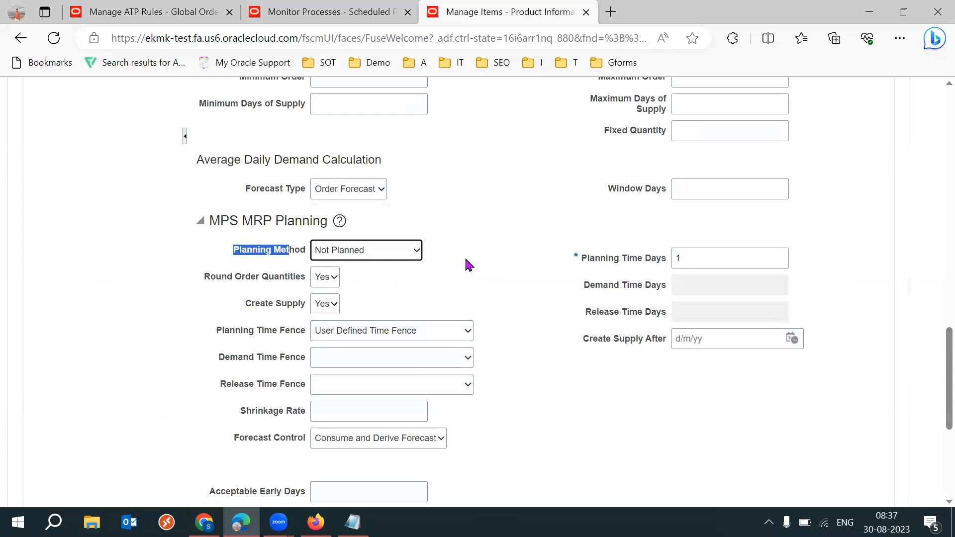
Reselect Not Planned as the planning method in the item's MPS MRP Planning section
left_click(417, 257)
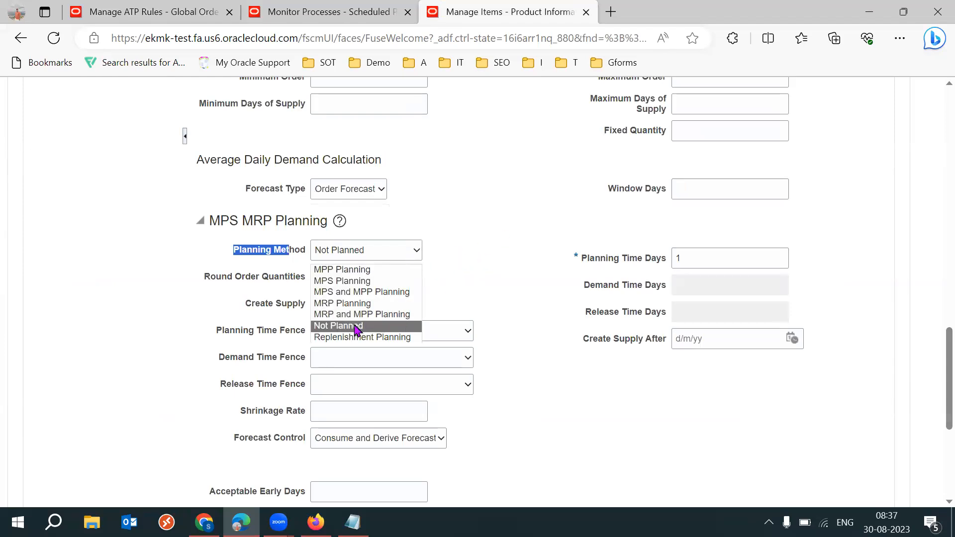
left_click(358, 326)
left_click(408, 254)
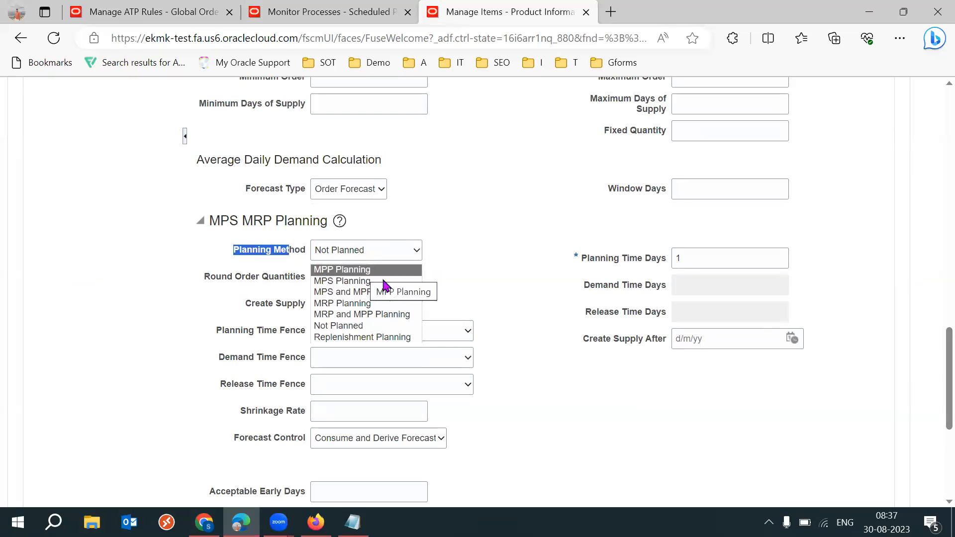
left_click(380, 326)
left_click(460, 297)
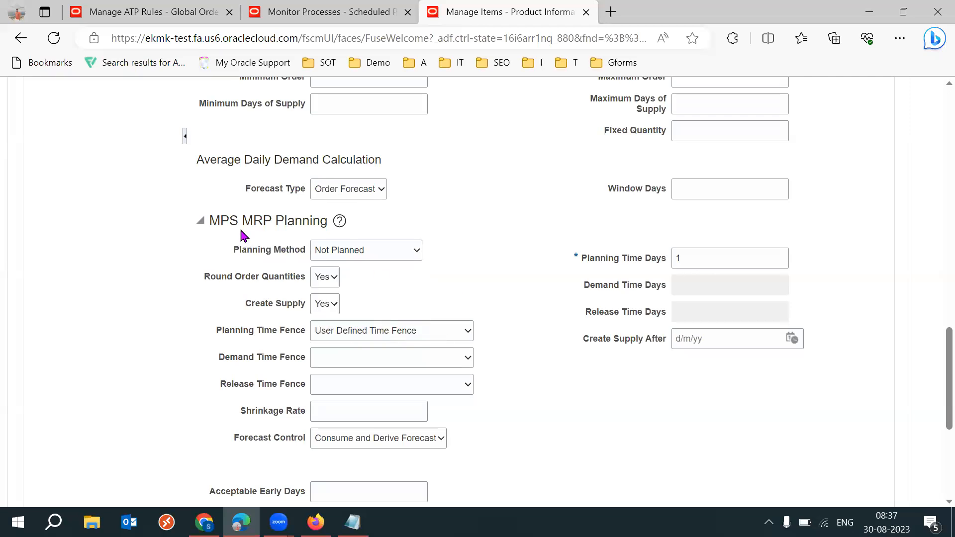
Review the available MPS MRP planning method options without changing the selection, and return to the Manage Items search area
left_click_drag(244, 251, 309, 251)
left_click(498, 272)
left_click_drag(500, 277, 388, 258)
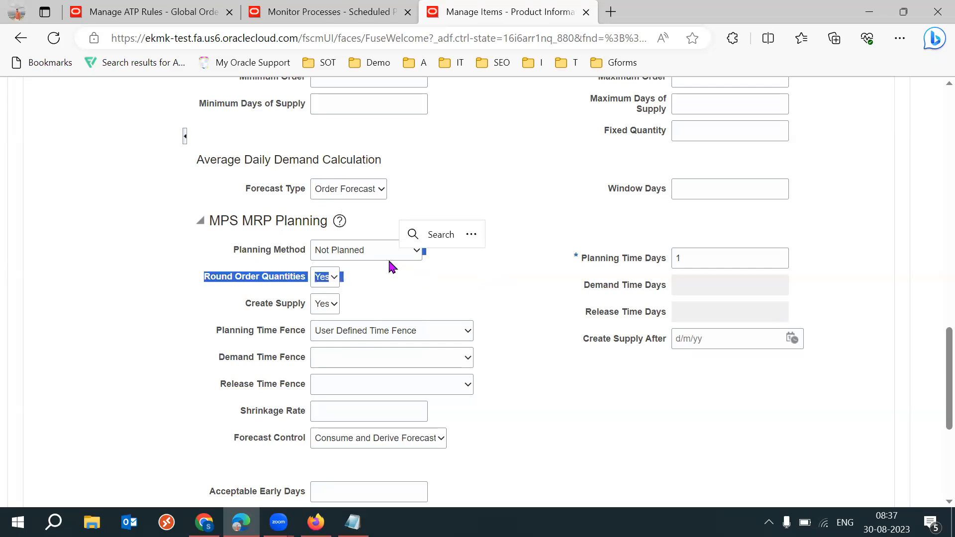
left_click(374, 252)
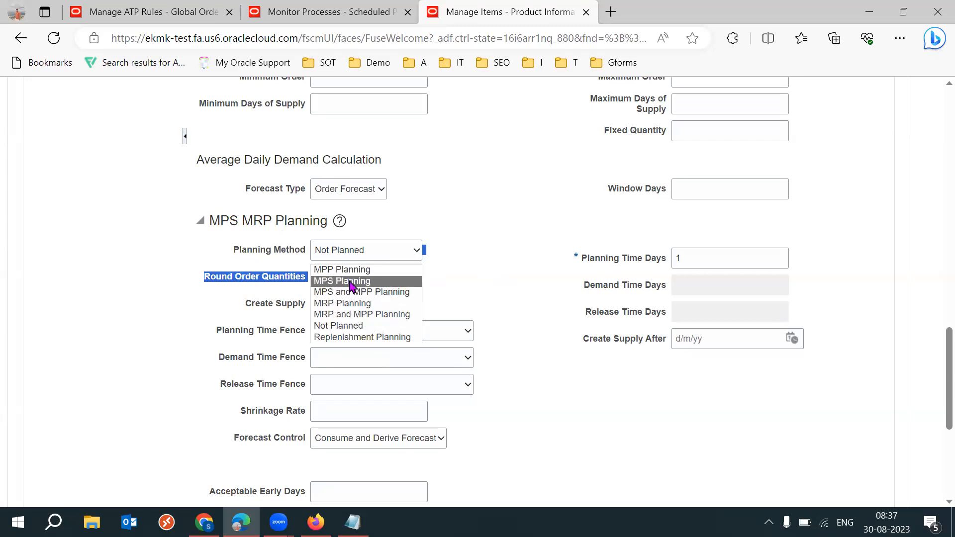
left_click(486, 265)
left_click(486, 266)
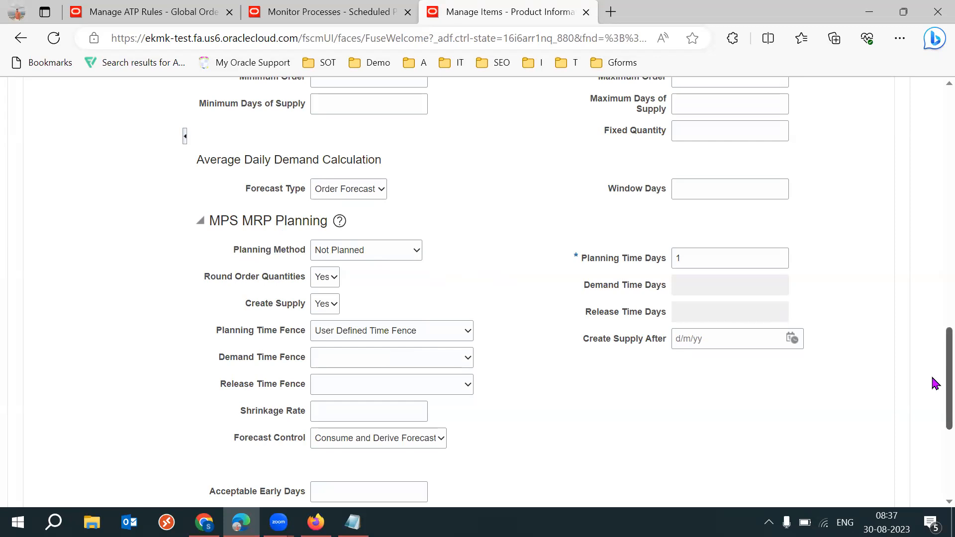
left_click(383, 255)
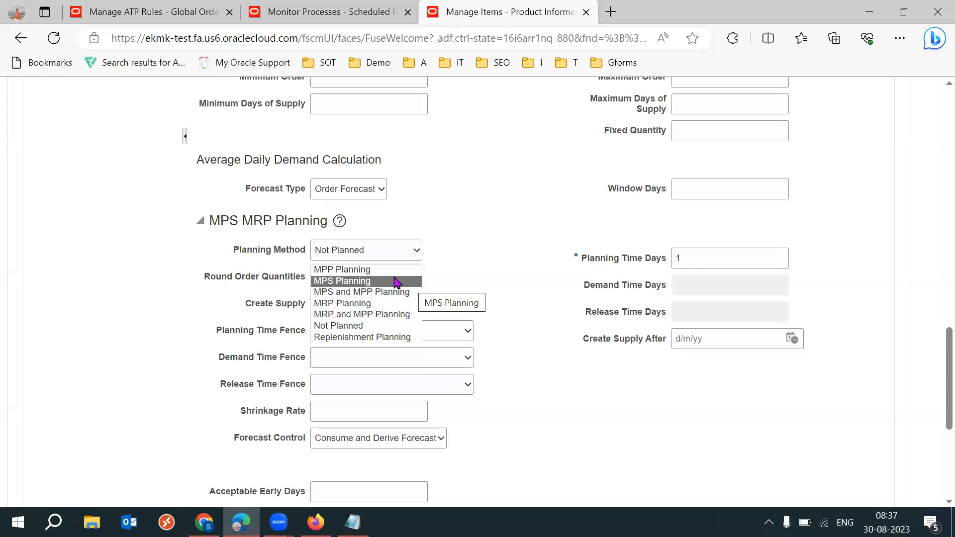
left_click(491, 276)
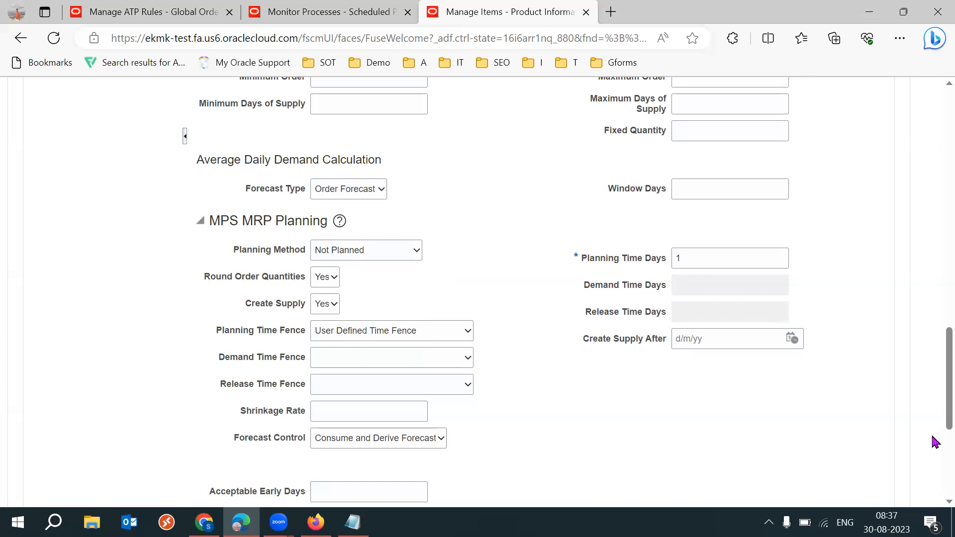
left_click_drag(932, 413, 897, 193)
scroll(900, 199, "up", 3)
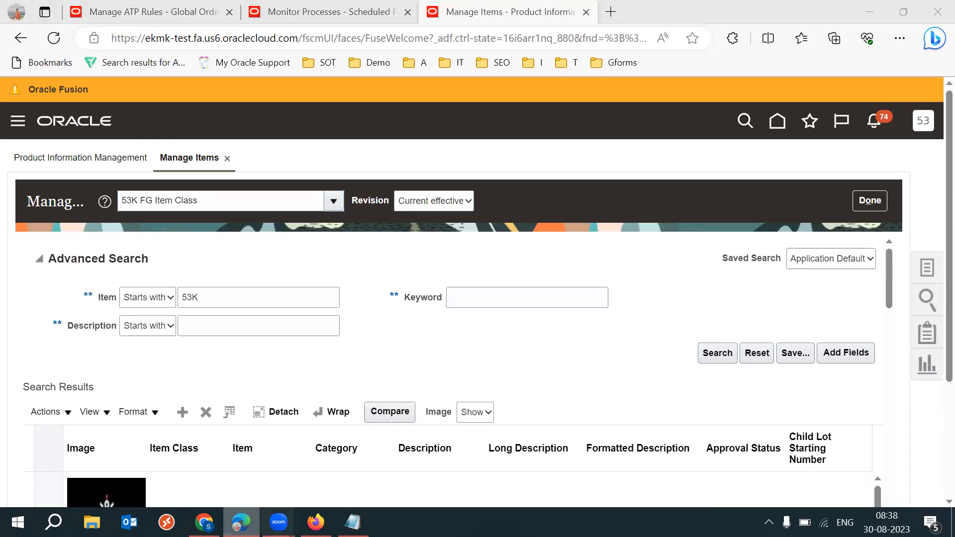
Switch to Gmail in Chrome and look through the latest messages in the Primary inbox
key("alt+Tab")
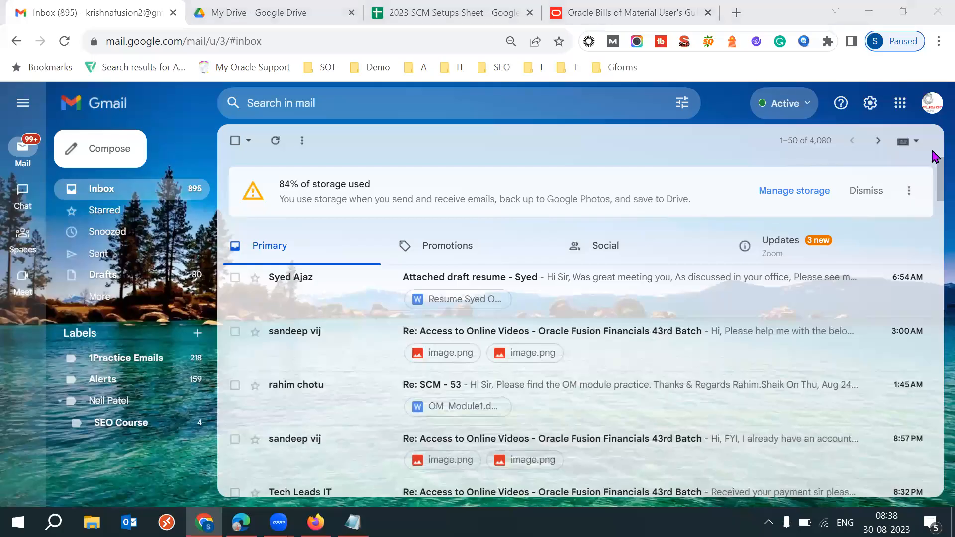
left_click_drag(935, 189, 935, 206)
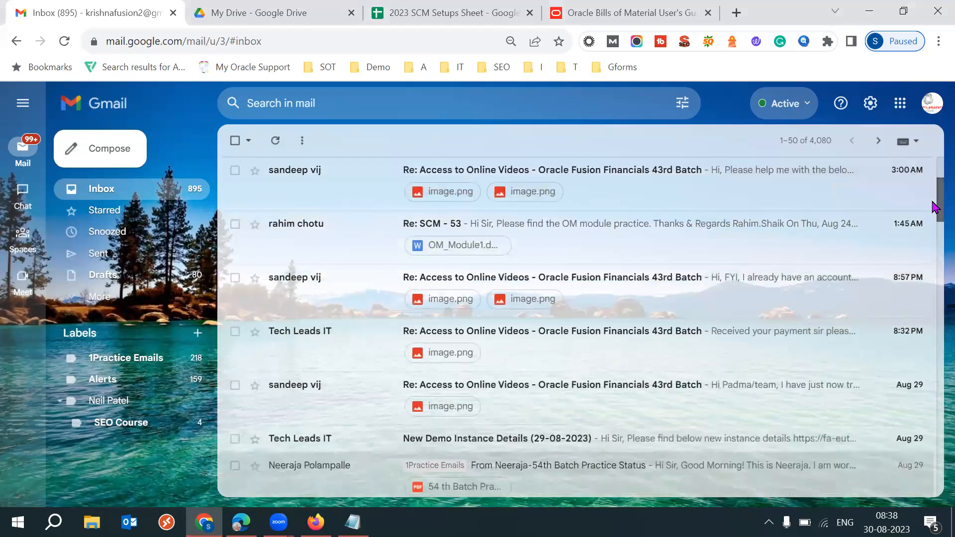
scroll(933, 201, "up", 3)
scroll(737, 342, "down", 2)
scroll(737, 343, "down", 1)
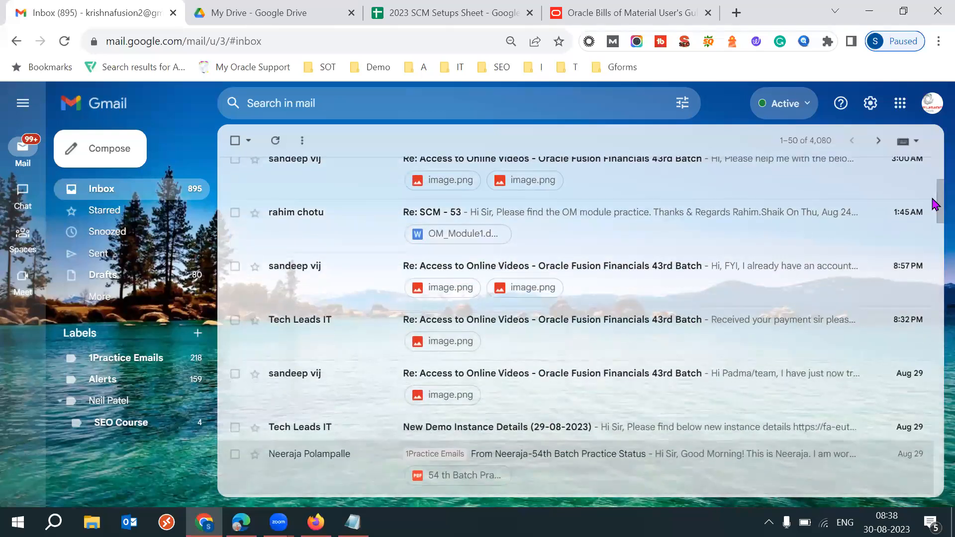
scroll(933, 209, "up", 3)
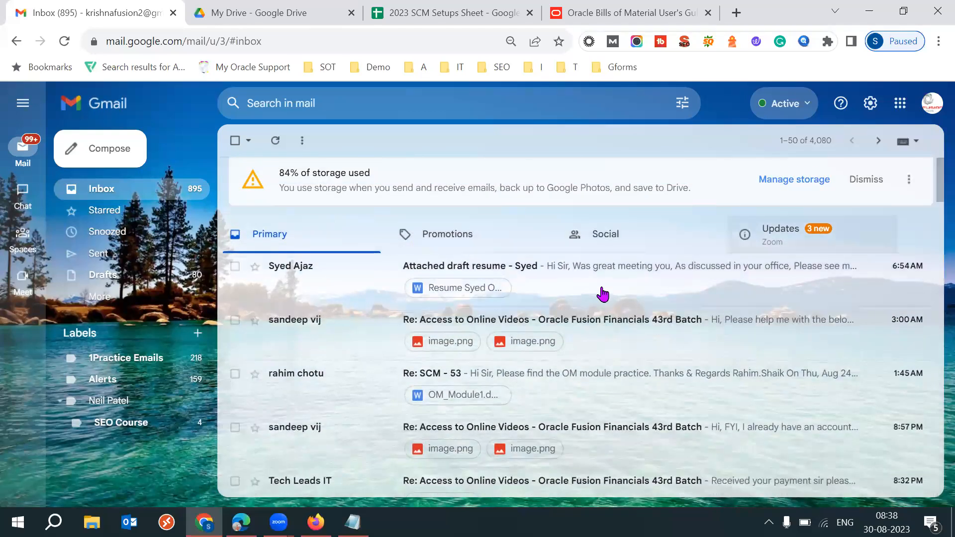
Read the two newest inbox messages, about the draft resume and access to online videos, and return to the inbox
left_click(603, 295)
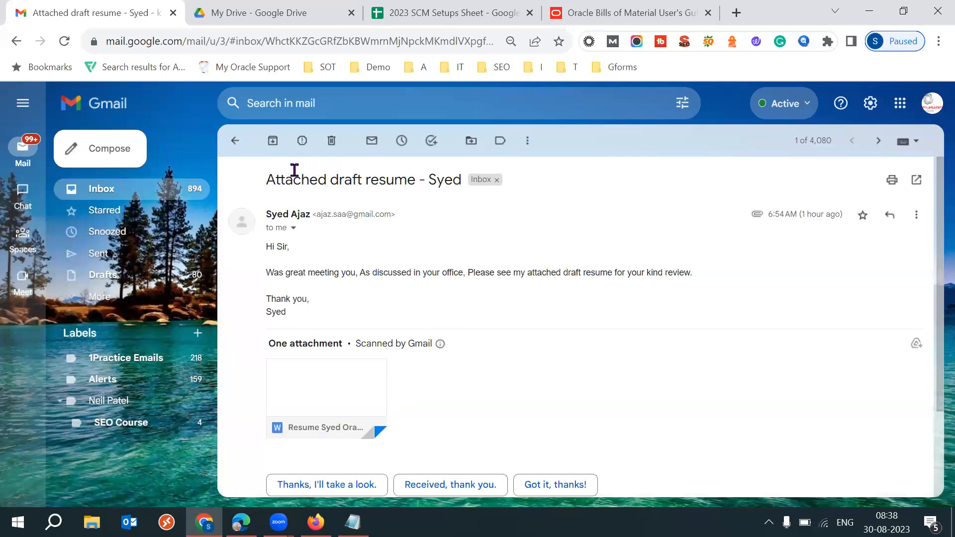
left_click(236, 141)
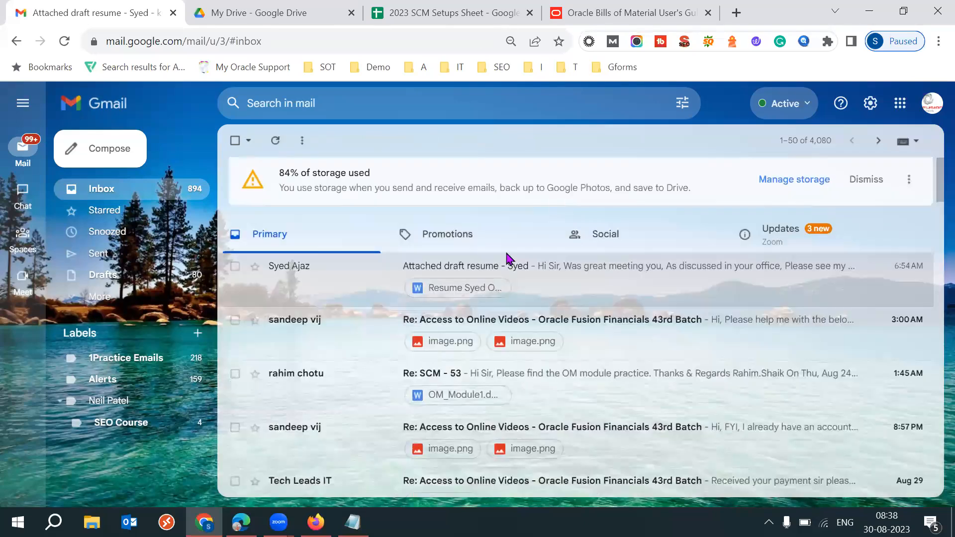
left_click(357, 323)
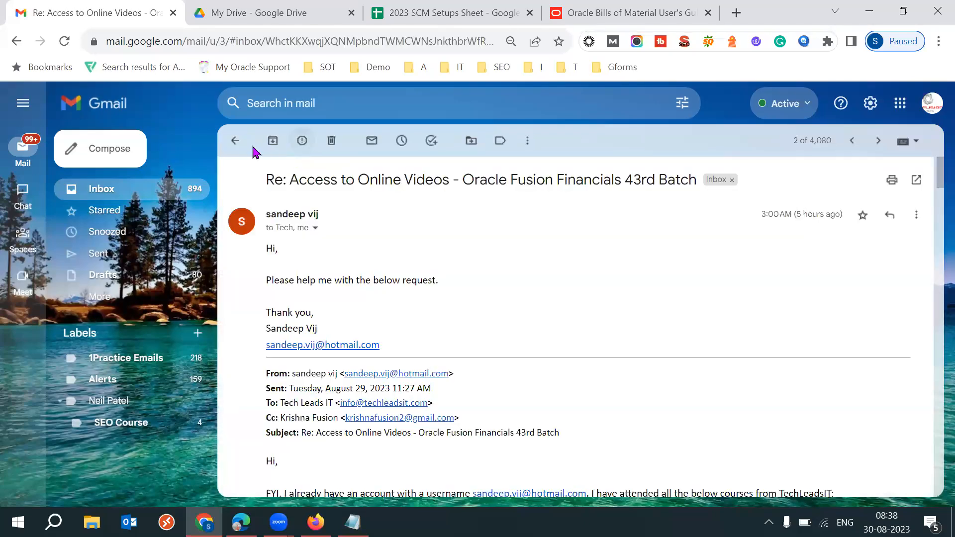
left_click(236, 146)
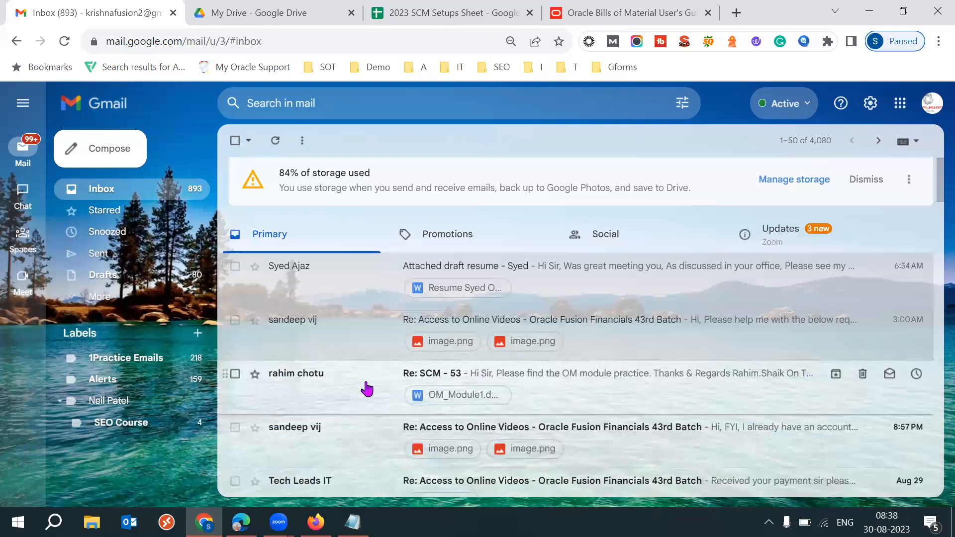
Open the "Re: SCM - 53" message and read it and its quoted message about the OM module practice
left_click(367, 388)
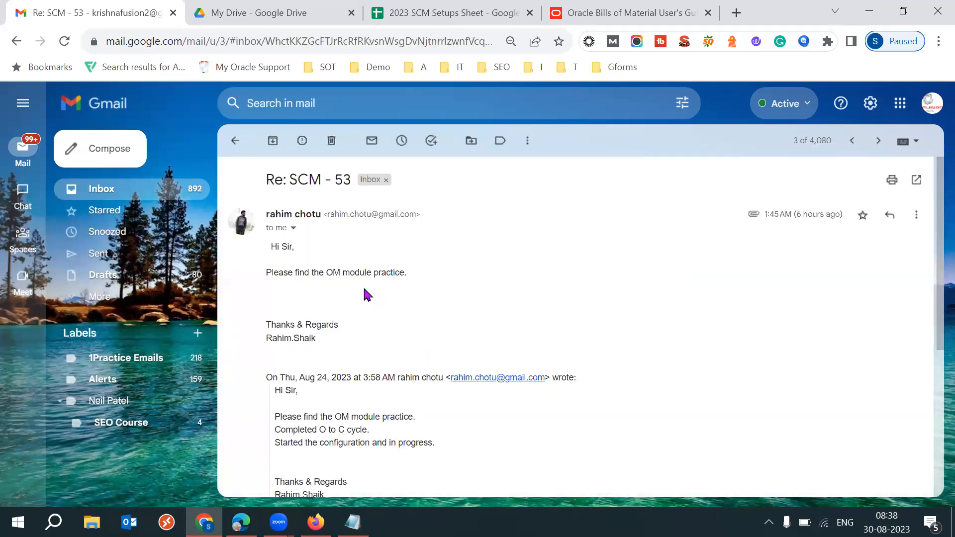
triple_click(348, 275)
left_click(540, 311)
scroll(541, 309, "down", 3)
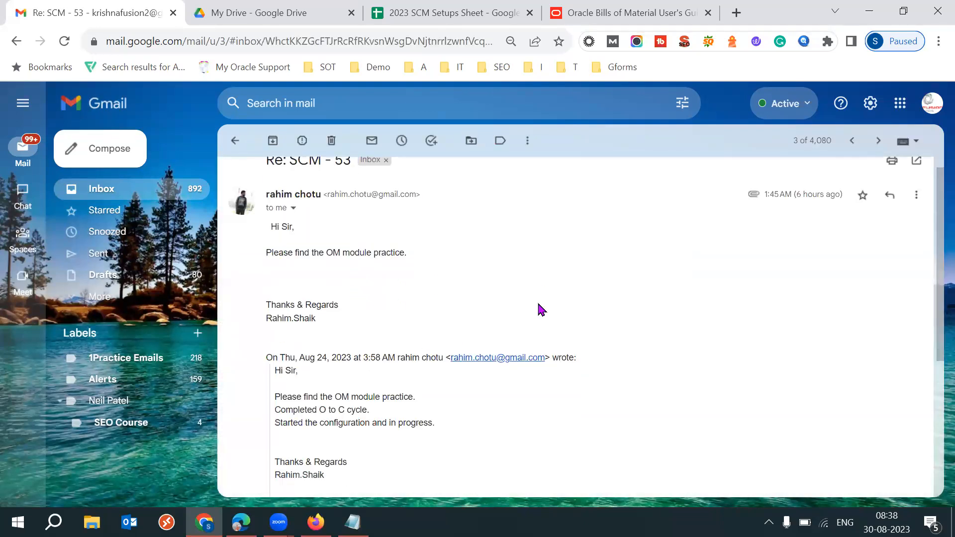
scroll(541, 309, "down", 2)
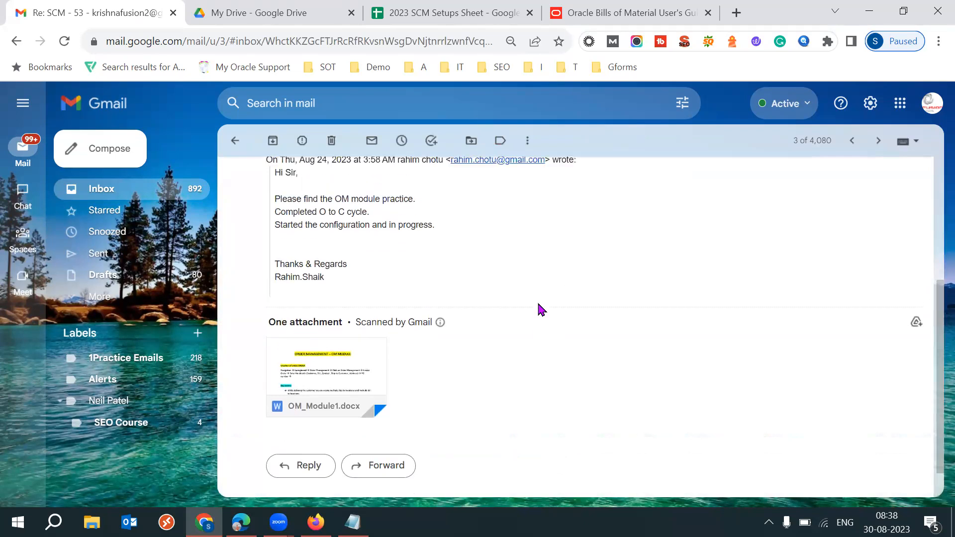
left_click_drag(276, 208, 345, 225)
left_click(383, 224)
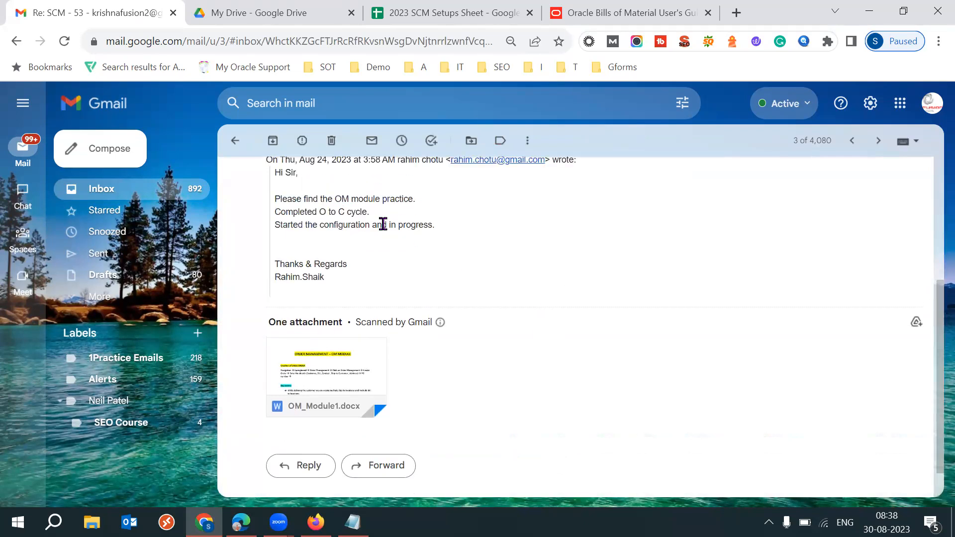
Preview the attachment OM_Module1.docx through to its last page, close it and return to the inbox
left_click(310, 368)
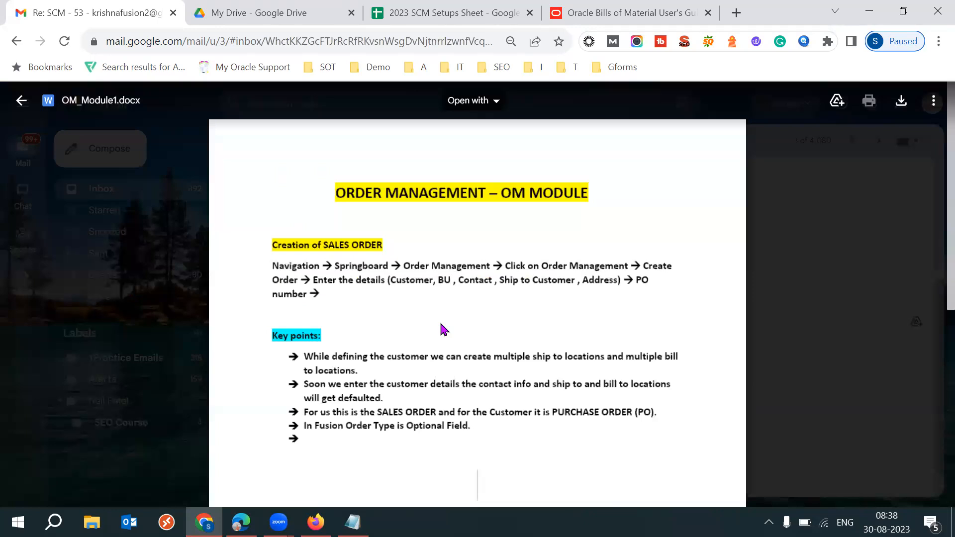
scroll(442, 328, "down", 5)
scroll(440, 328, "down", 5)
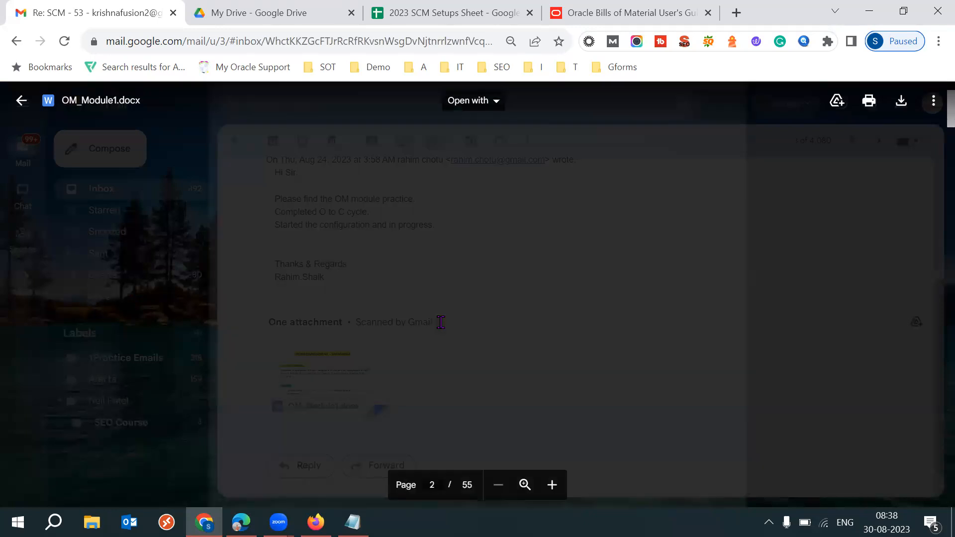
scroll(441, 322, "down", 20)
scroll(441, 322, "down", 20)
scroll(441, 322, "down", 8)
scroll(441, 322, "down", 8)
scroll(441, 322, "down", 5)
scroll(440, 322, "down", 5)
scroll(440, 323, "down", 10)
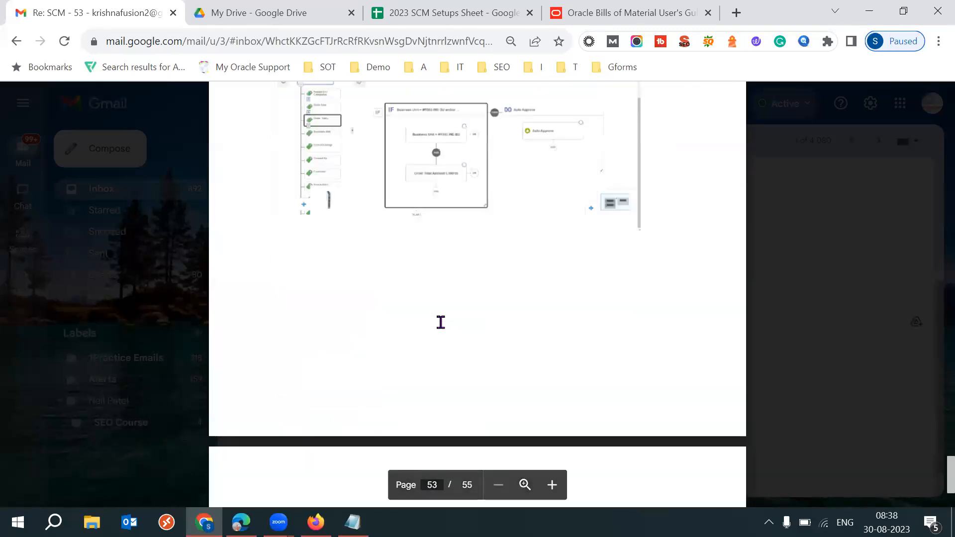
scroll(440, 323, "down", 5)
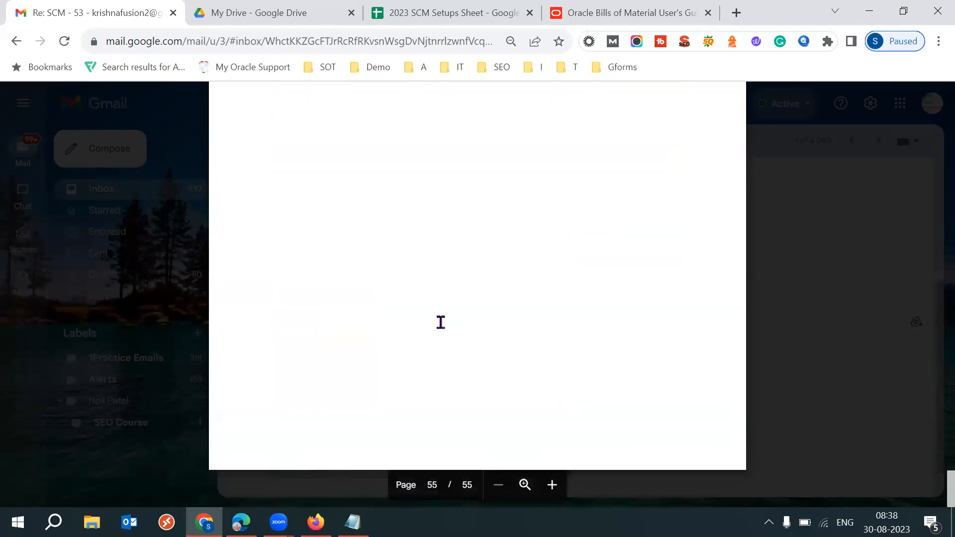
left_click(21, 101)
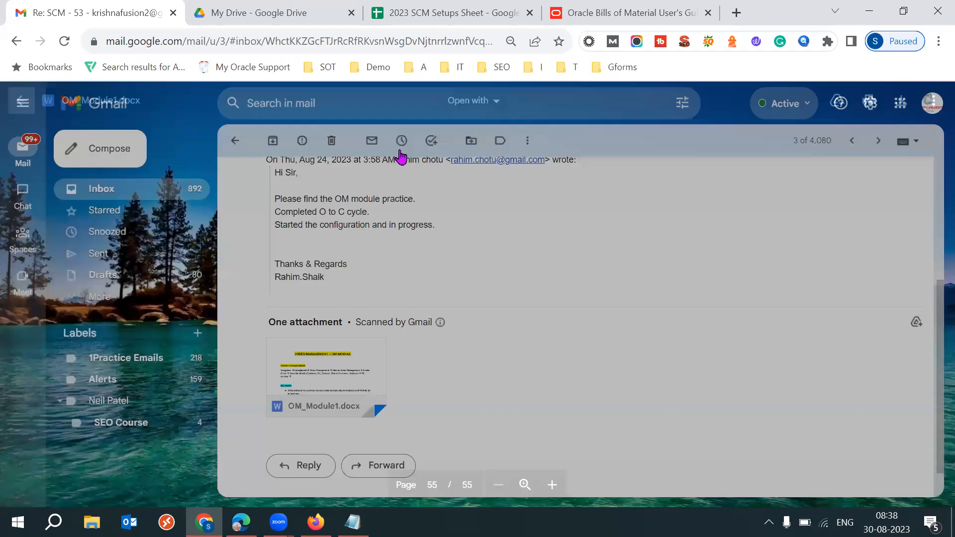
left_click(235, 141)
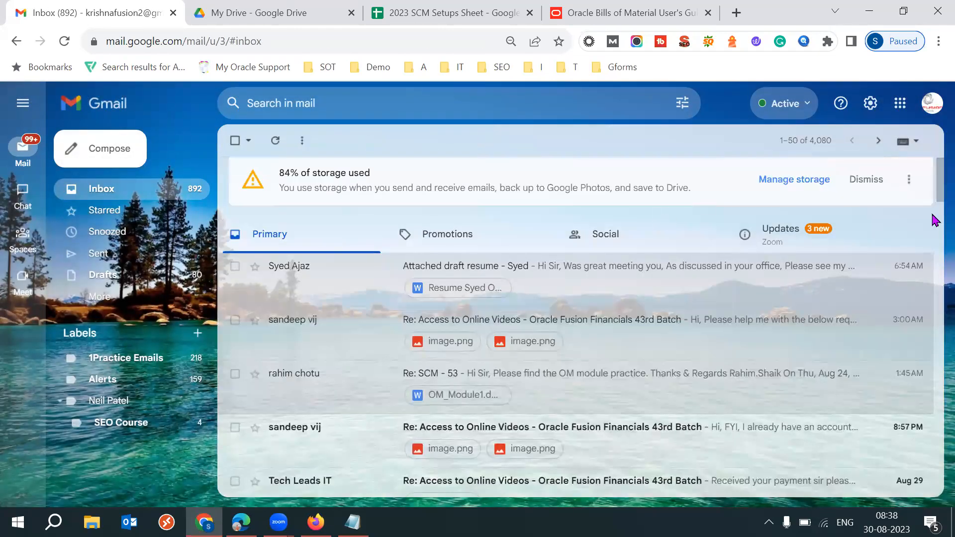
Look through the inbox messages again and dismiss the storage usage notice above them
scroll(934, 207, "down", 3)
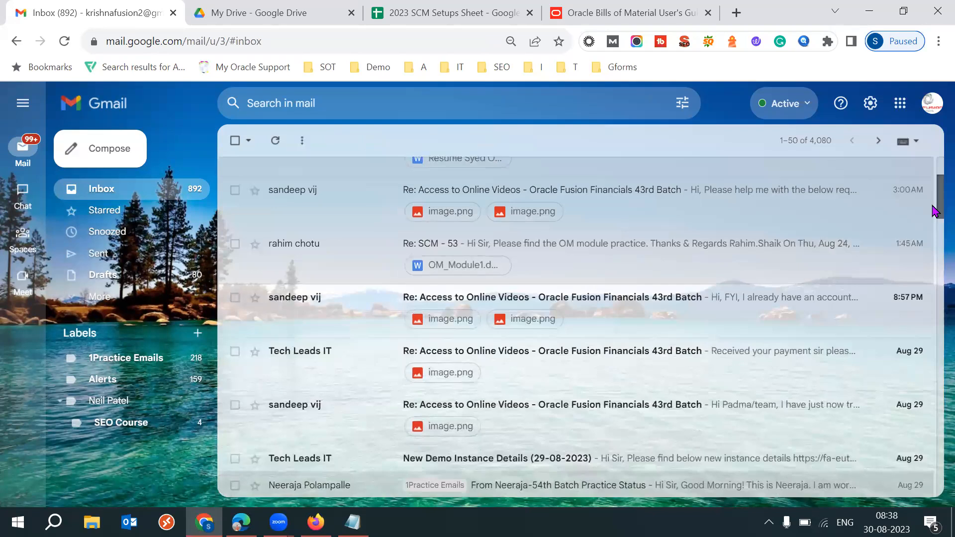
scroll(934, 210, "down", 1)
scroll(934, 200, "up", 1)
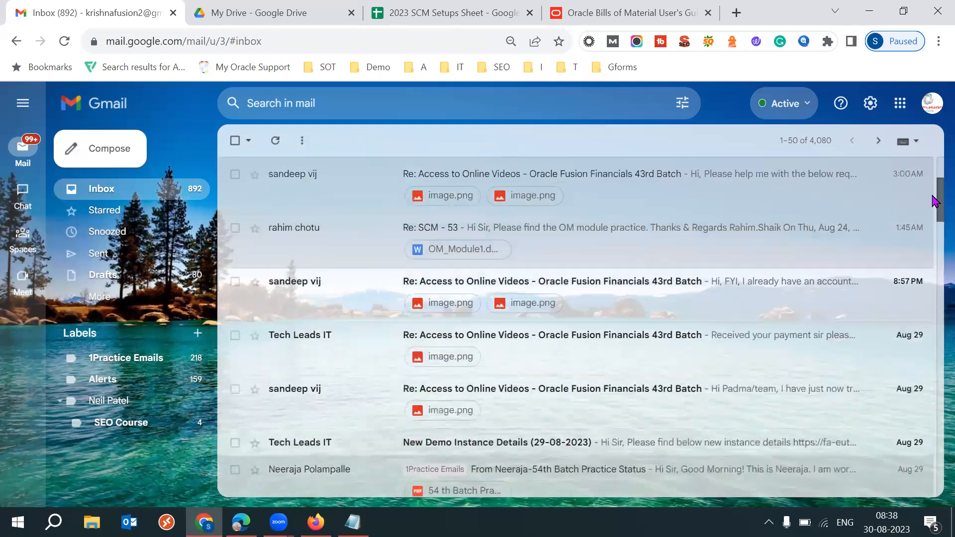
scroll(933, 202, "up", 3)
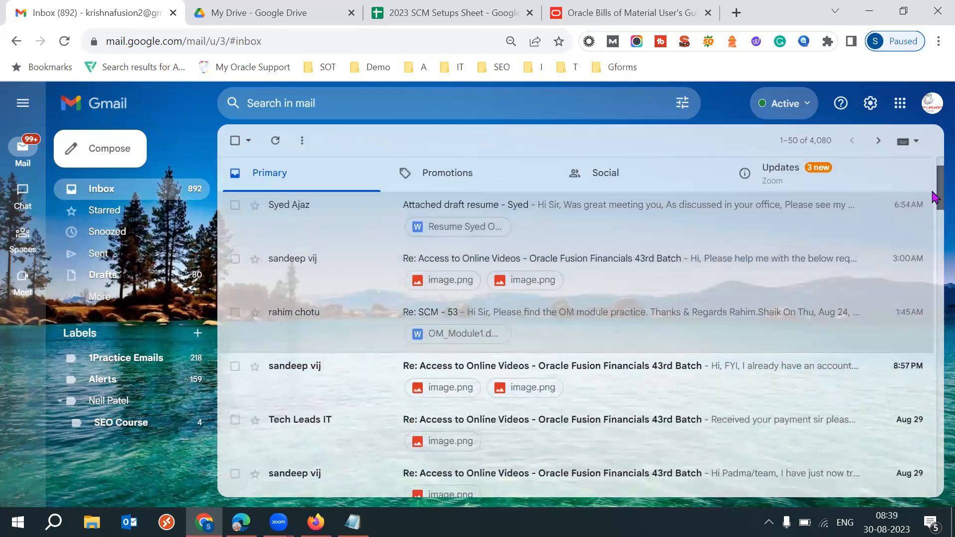
scroll(933, 207, "down", 3)
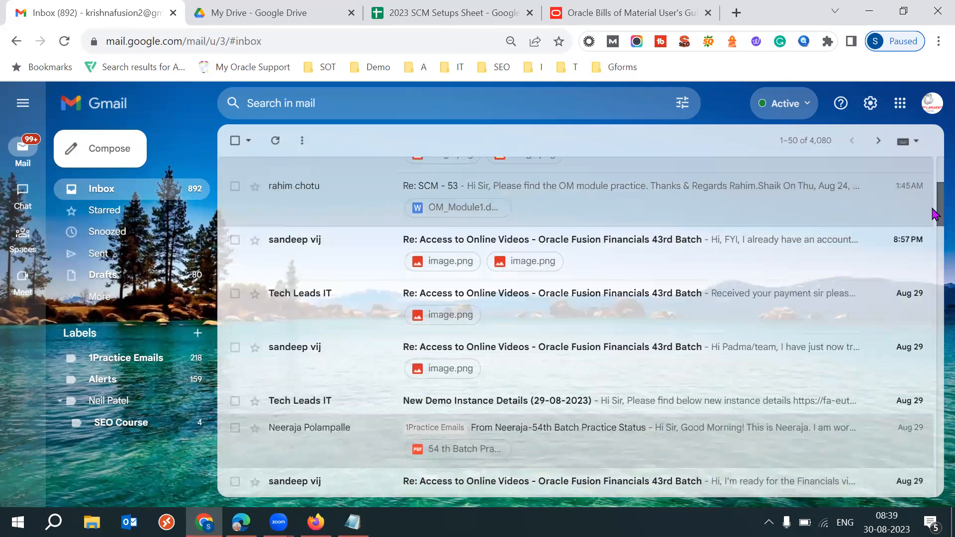
scroll(933, 191, "up", 3)
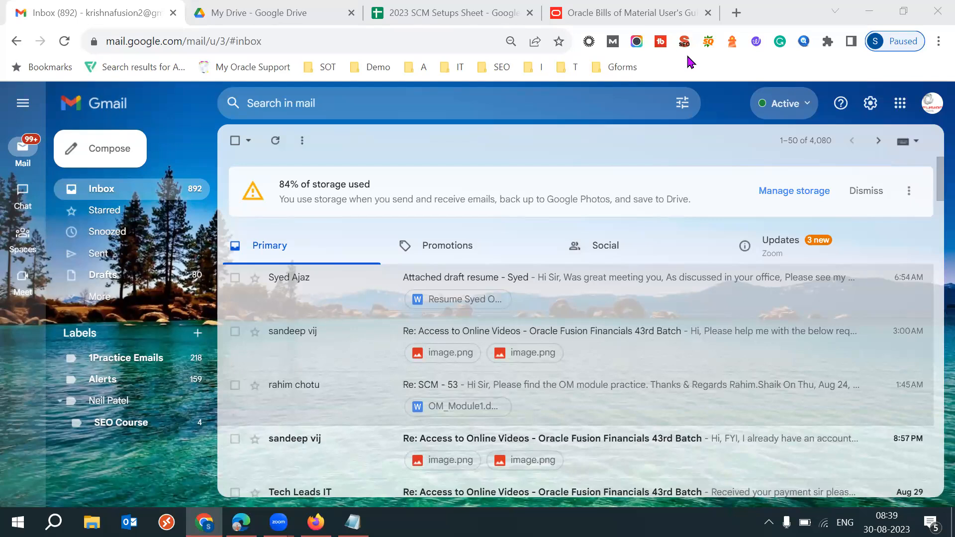
left_click(910, 195)
left_click(869, 190)
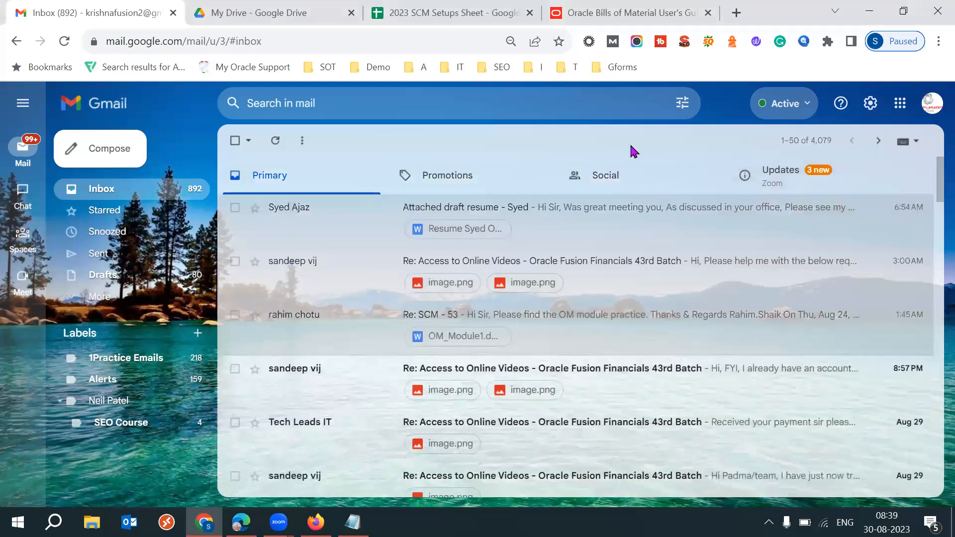